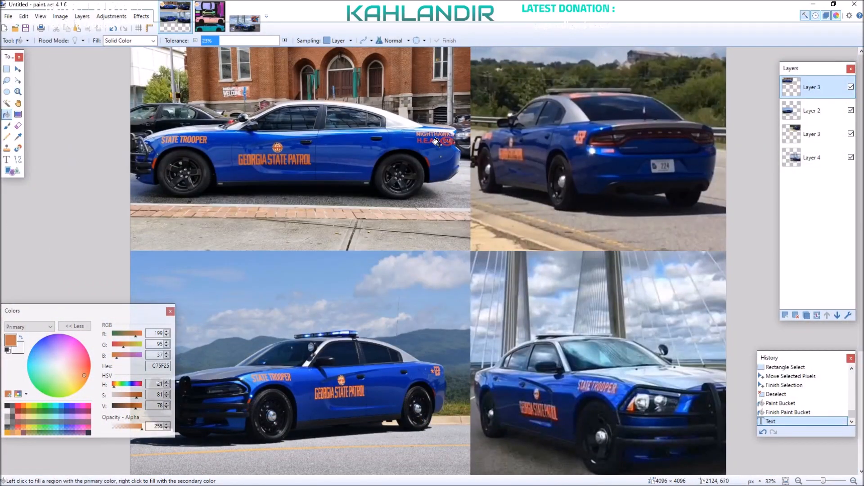
# - Examine the markings on the four Georgia State Patrol reference photos
pyautogui.scroll(-4, 439, 176)
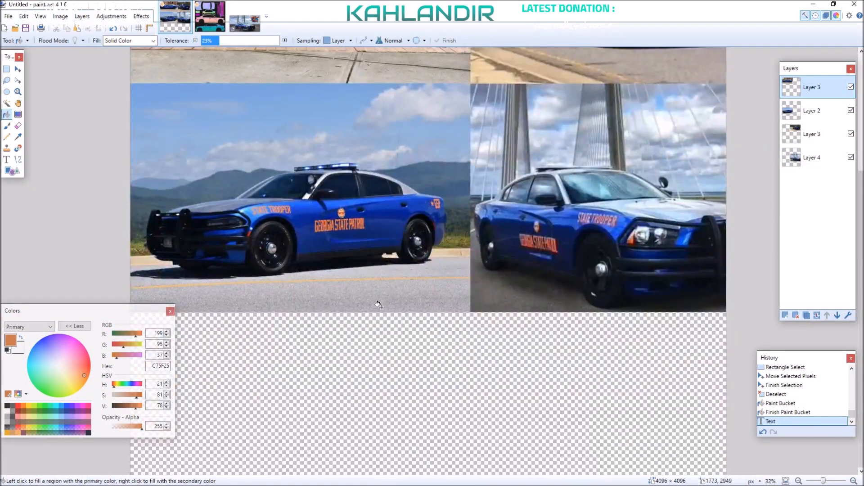
pyautogui.scroll(3, 287, 232)
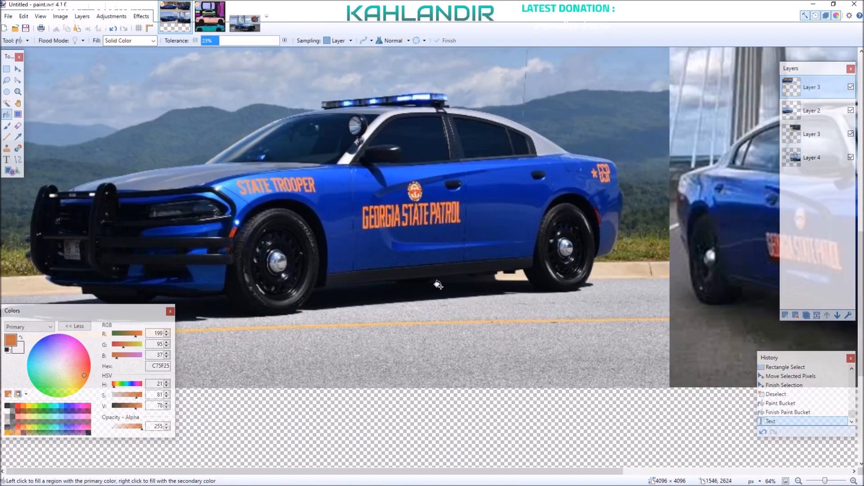
pyautogui.scroll(-2, 437, 284)
pyautogui.scroll(-1, 480, 294)
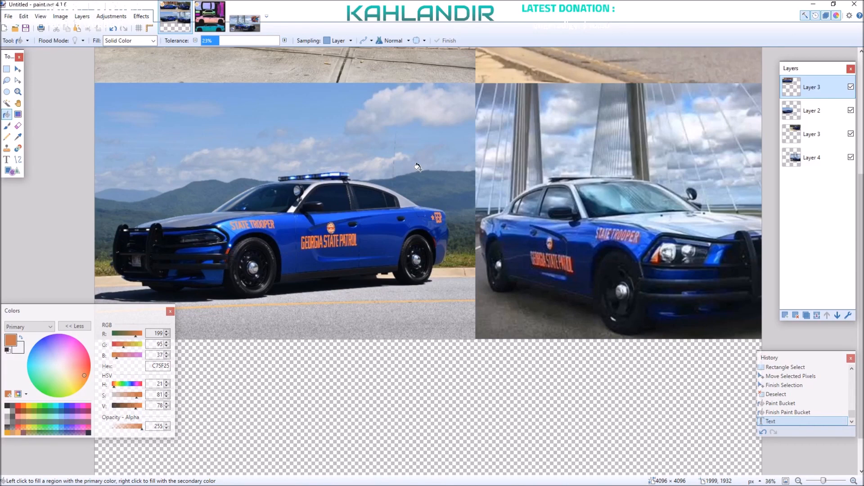
pyautogui.scroll(2, 418, 167)
pyautogui.scroll(3, 427, 252)
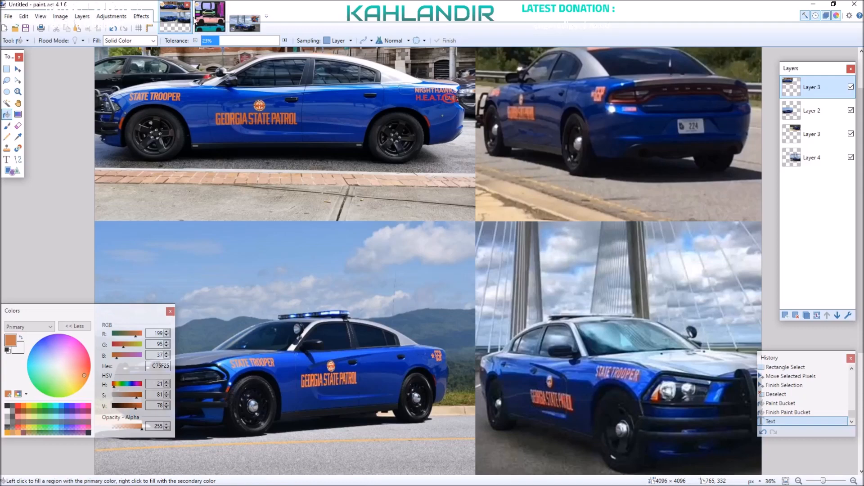
pyautogui.scroll(2, 635, 155)
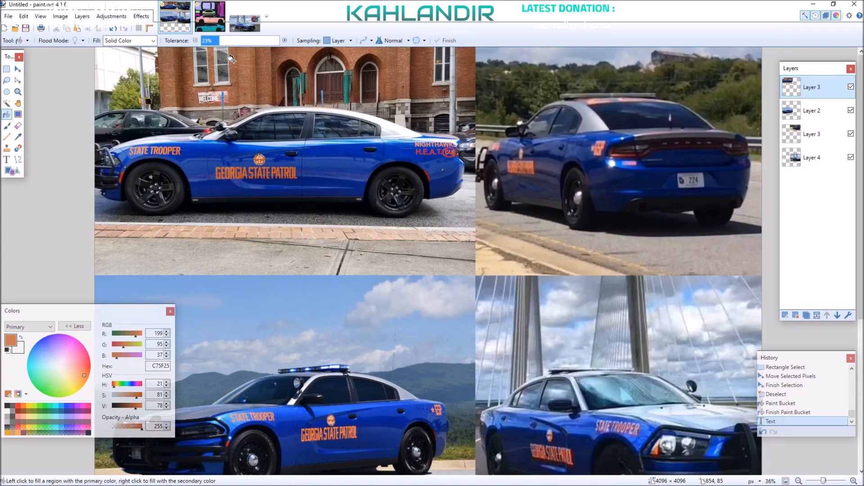
# - Add a new layer above the background in the car template image
pyautogui.click(209, 17)
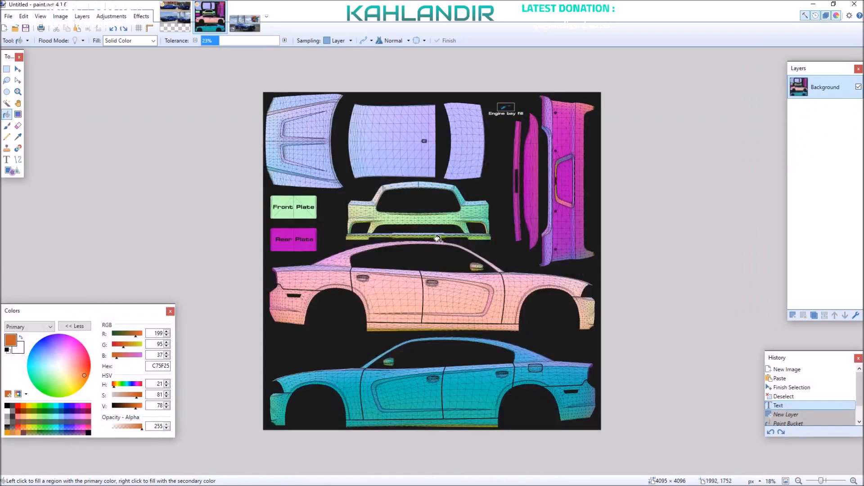
pyautogui.click(794, 316)
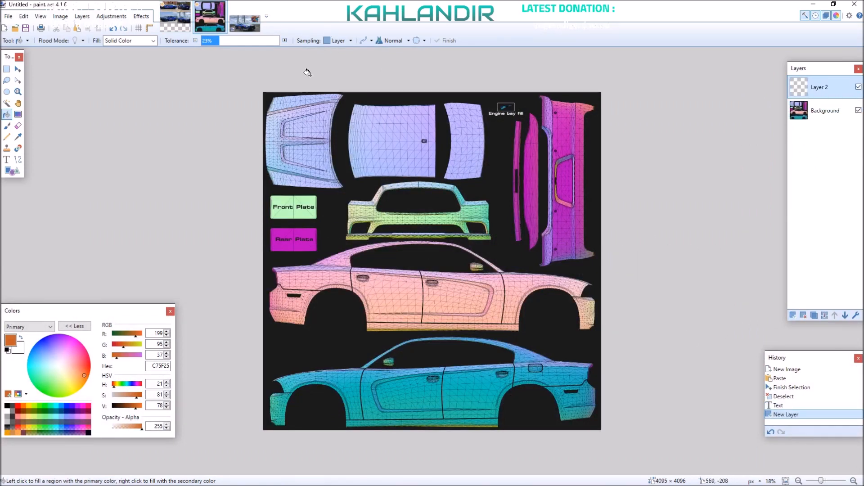
# - Review the patrol car reference photos again and return to the car template image
pyautogui.click(176, 17)
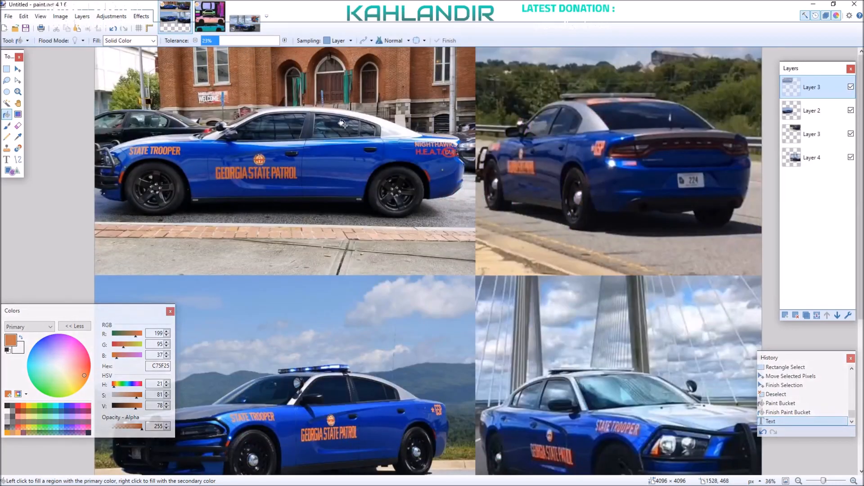
pyautogui.scroll(-3, 341, 121)
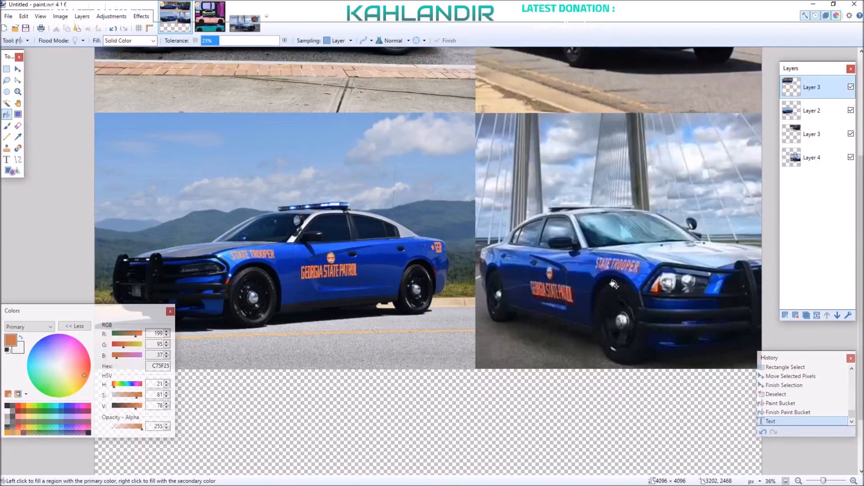
pyautogui.scroll(3, 577, 286)
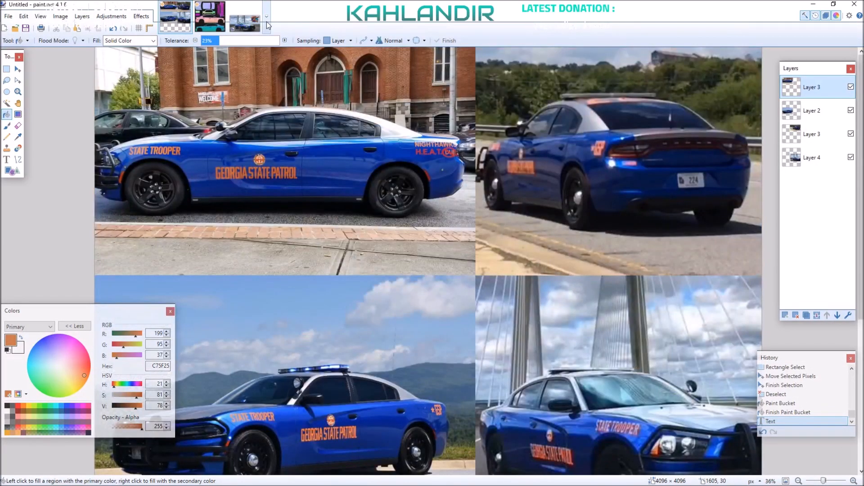
pyautogui.scroll(-3, 599, 286)
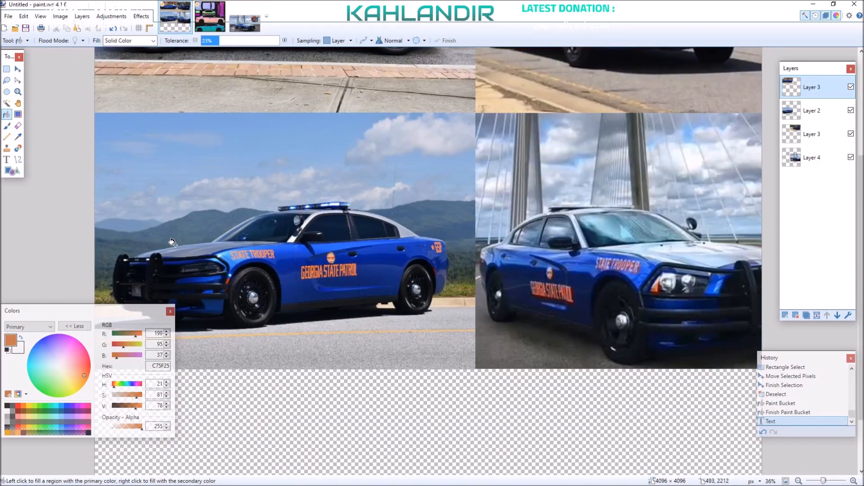
pyautogui.scroll(3, 309, 287)
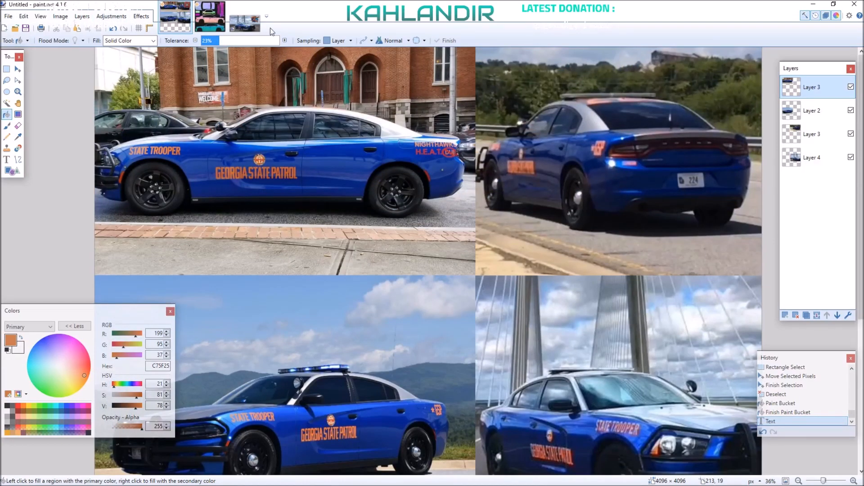
pyautogui.click(198, 25)
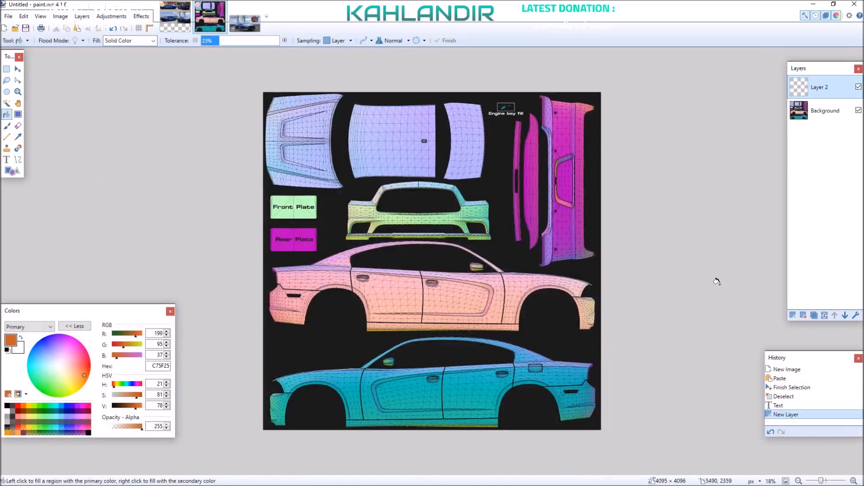
# - Examine the GEORGIA STATE PATROL door lettering up close in the reference photos, including its colour and placement
pyautogui.click(6, 159)
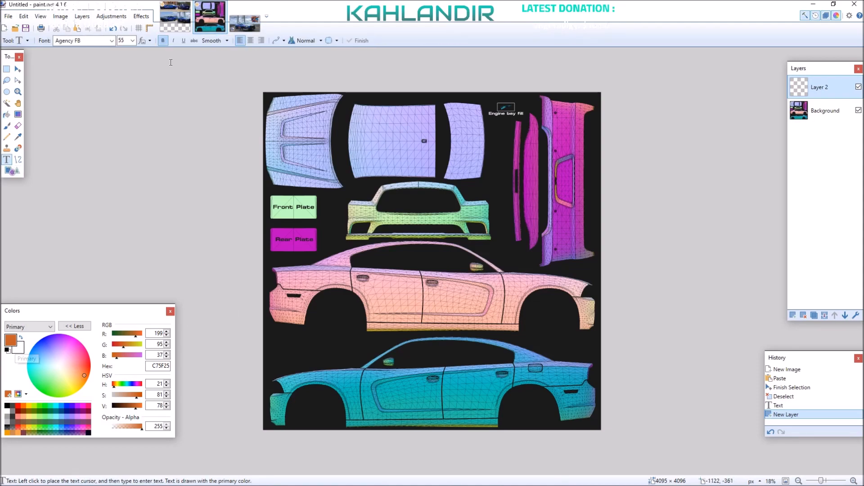
pyautogui.click(175, 17)
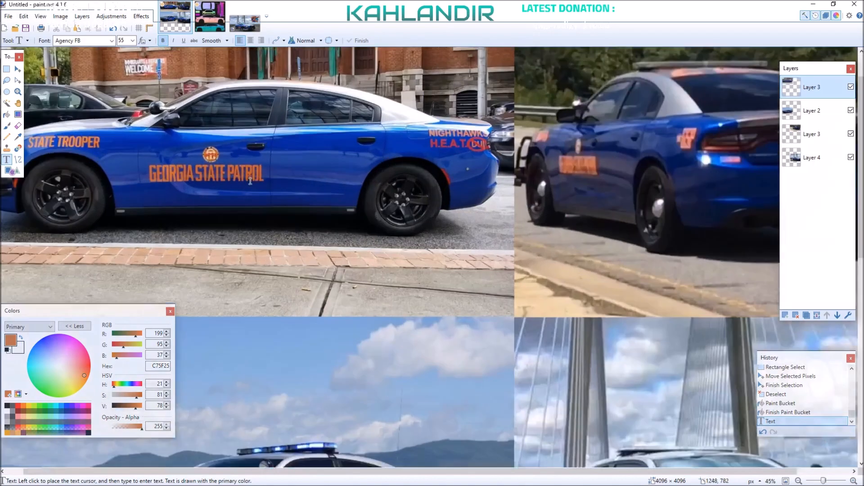
pyautogui.scroll(4, 250, 181)
pyautogui.click(18, 137)
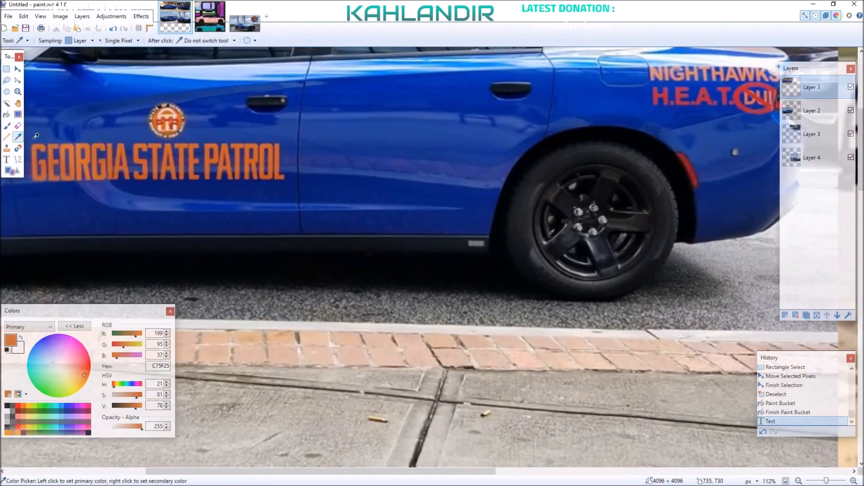
pyautogui.scroll(3, 179, 169)
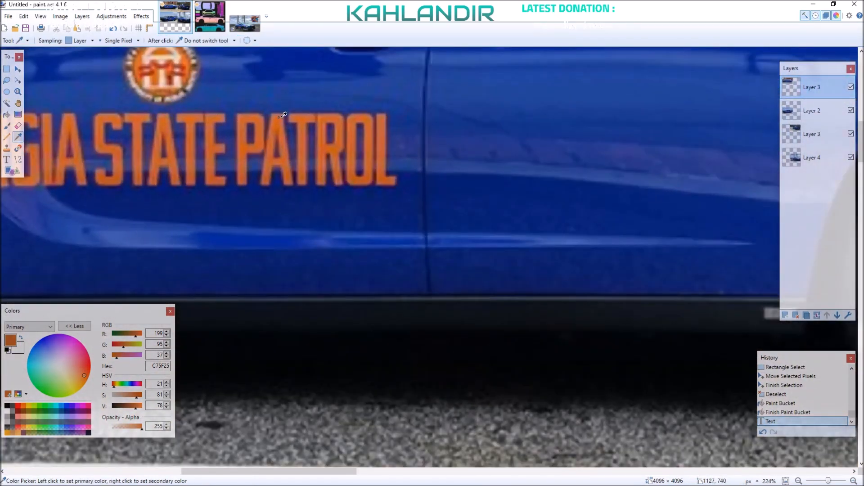
pyautogui.scroll(-6, 88, 135)
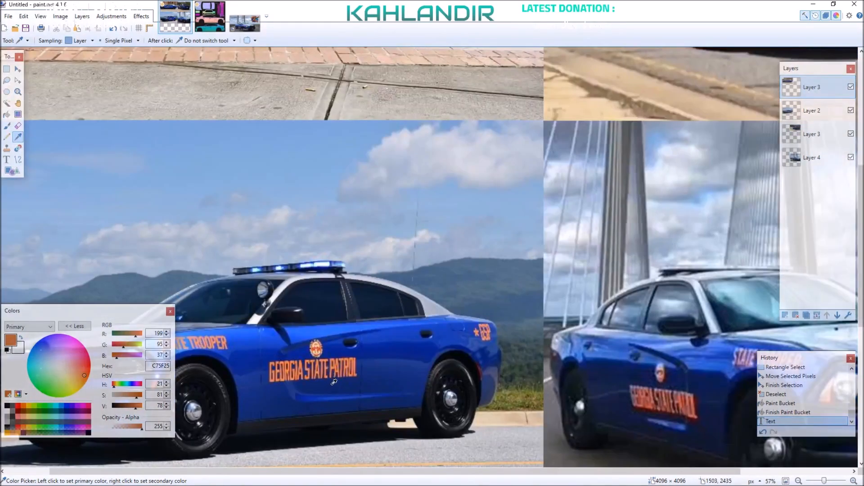
pyautogui.scroll(-4, 624, 388)
pyautogui.scroll(3, 352, 256)
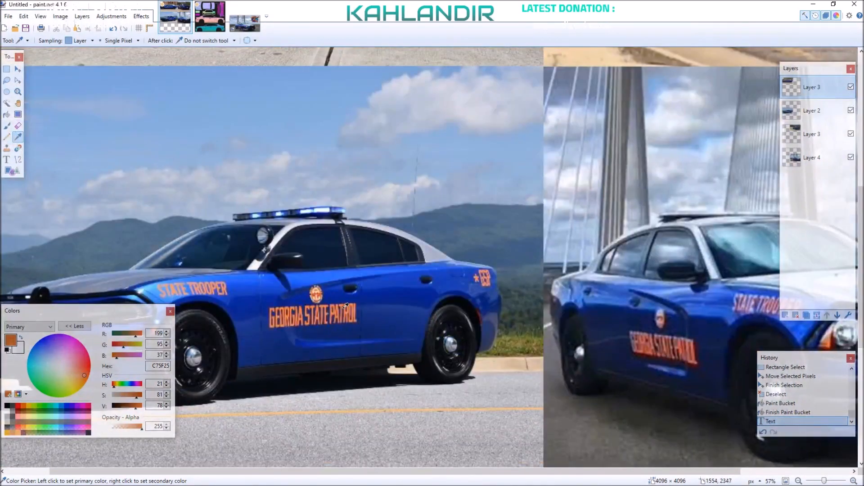
pyautogui.scroll(-2, 313, 315)
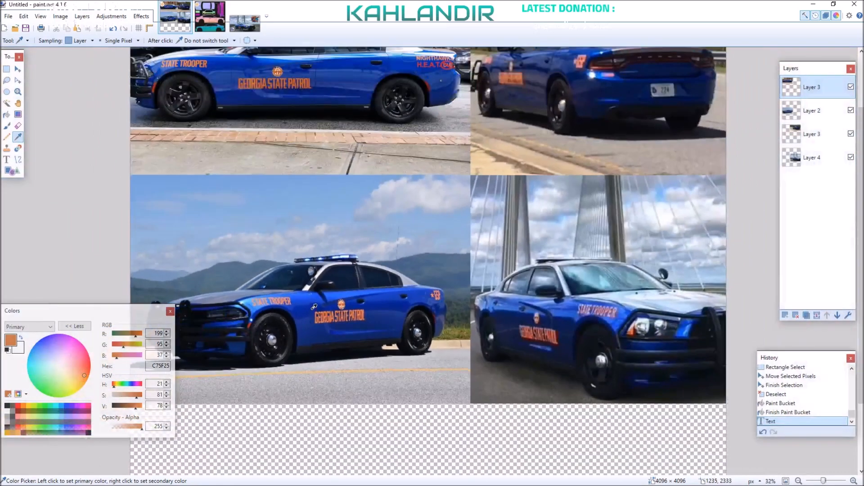
# - Rename the car template's new empty layer as GEORGIA RIGHT
pyautogui.click(208, 23)
pyautogui.hotkey('ctrl', 'shift', 'n')
pyautogui.press('t')
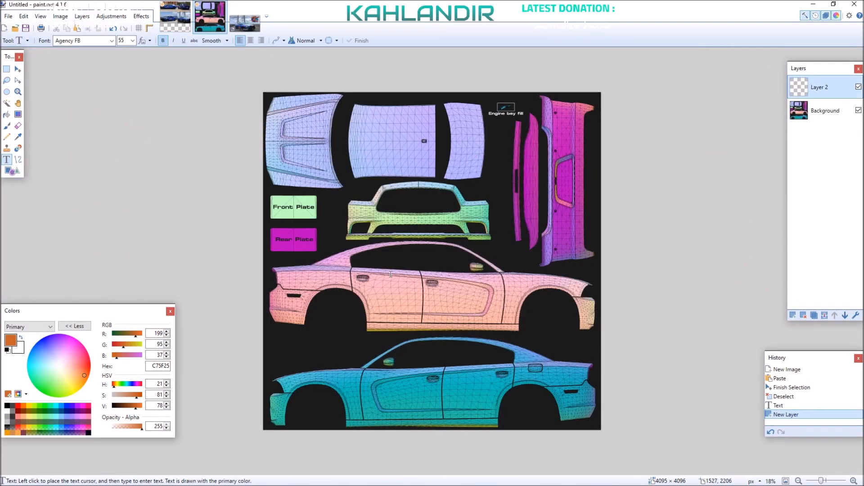
pyautogui.click(391, 301)
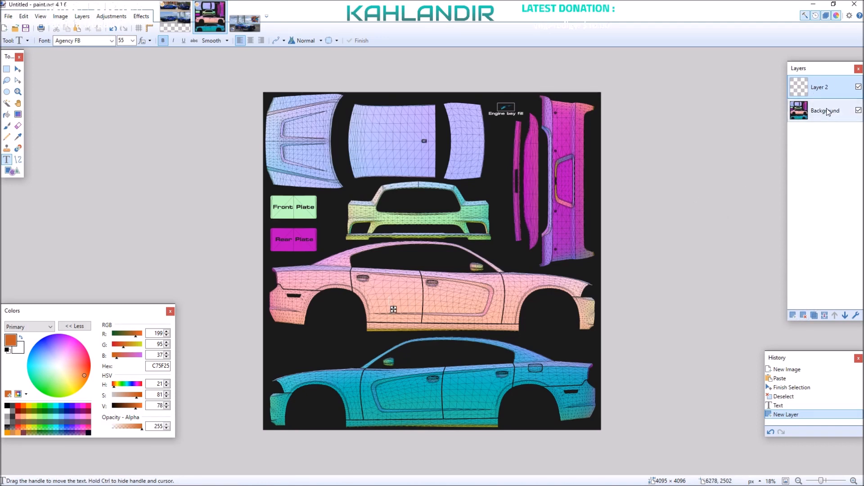
pyautogui.doubleClick(823, 94)
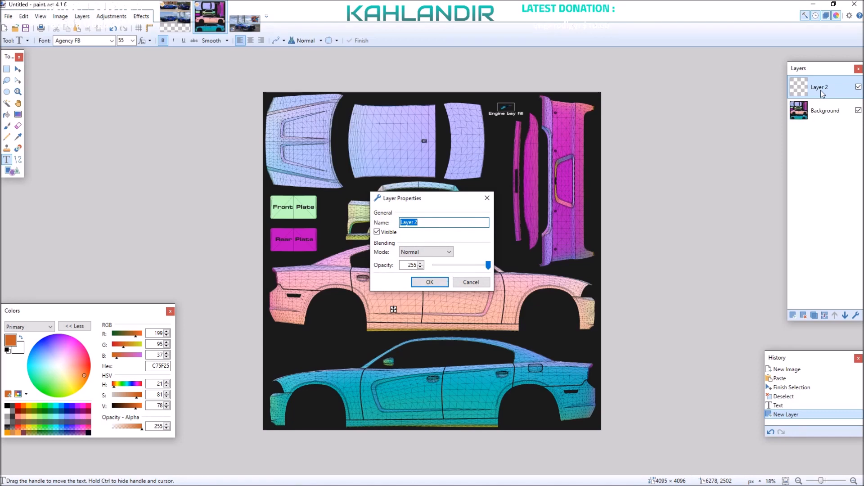
pyautogui.write('S')
pyautogui.write('EORGIA RIGHT')
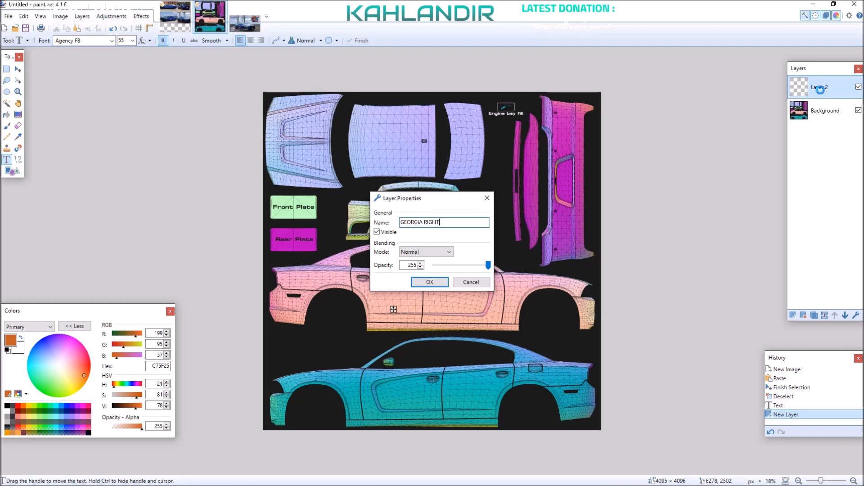
pyautogui.press('Return')
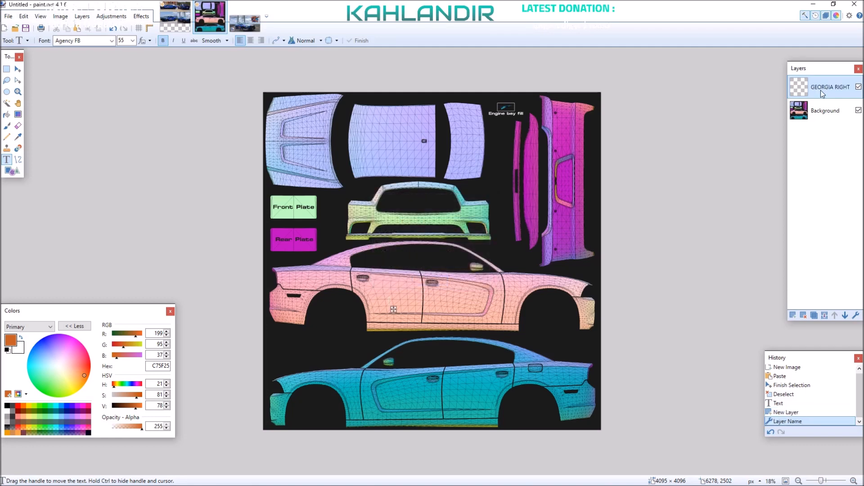
# - Add another layer to the car template and name it GEORGIA LEFT
pyautogui.click(792, 315)
pyautogui.doubleClick(813, 90)
pyautogui.write('GE')
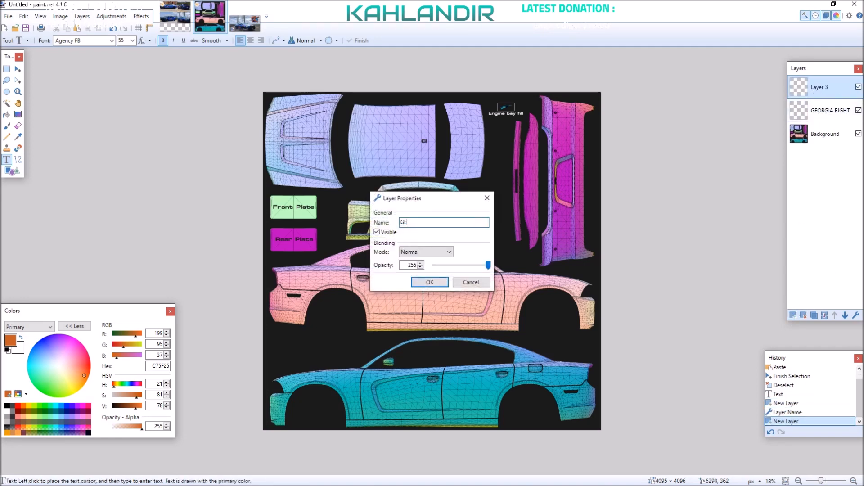
pyautogui.write('ORGIA LEFT')
pyautogui.press('Return')
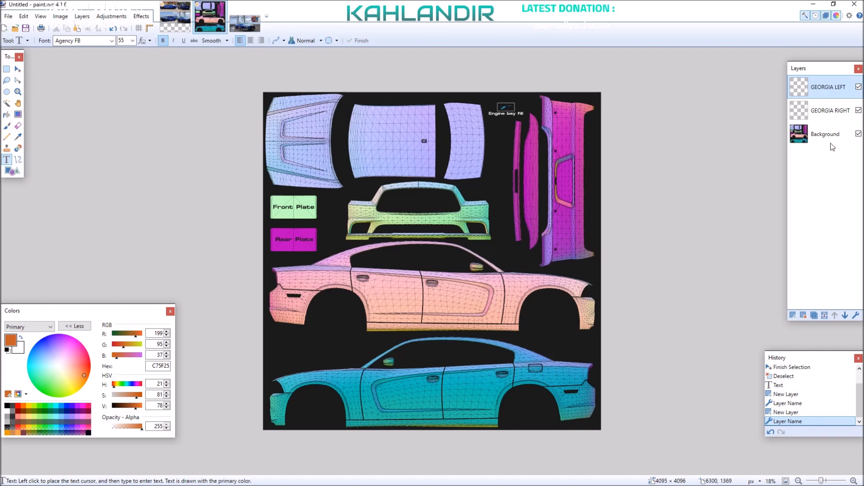
# - On the GEORGIA RIGHT layer, add the text GEORGIA STATE PATROL at size 96 on the pink car side's doors
pyautogui.click(818, 114)
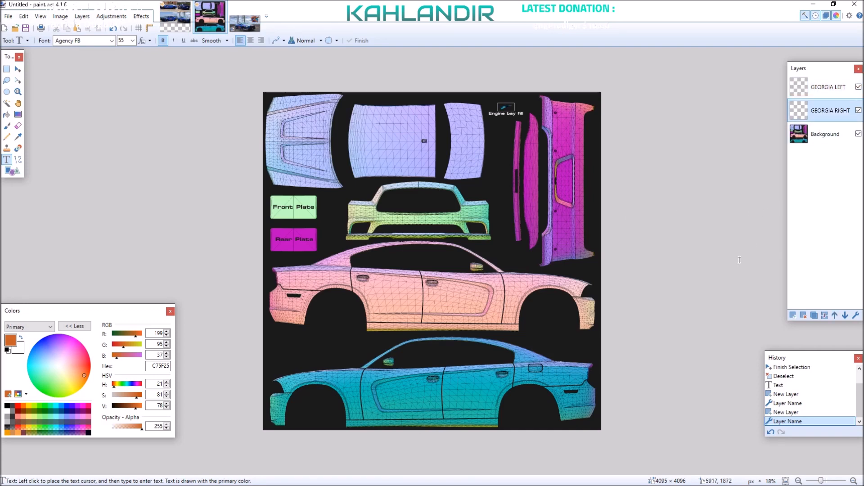
pyautogui.click(383, 306)
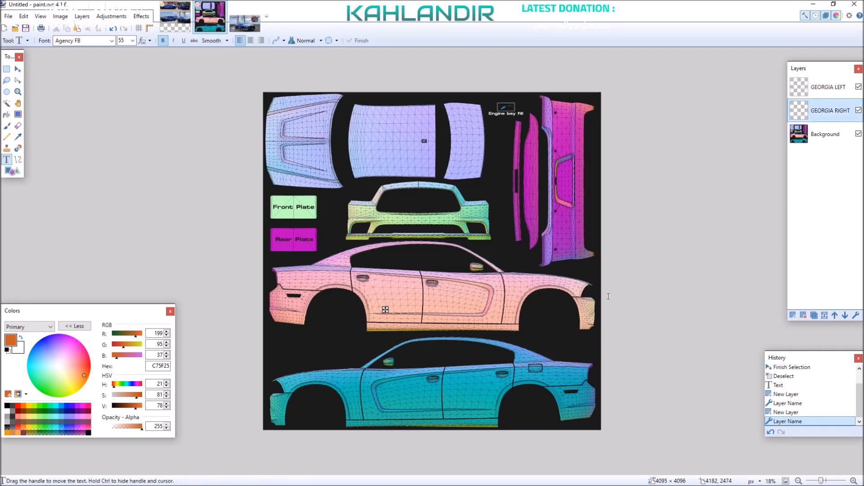
pyautogui.click(132, 41)
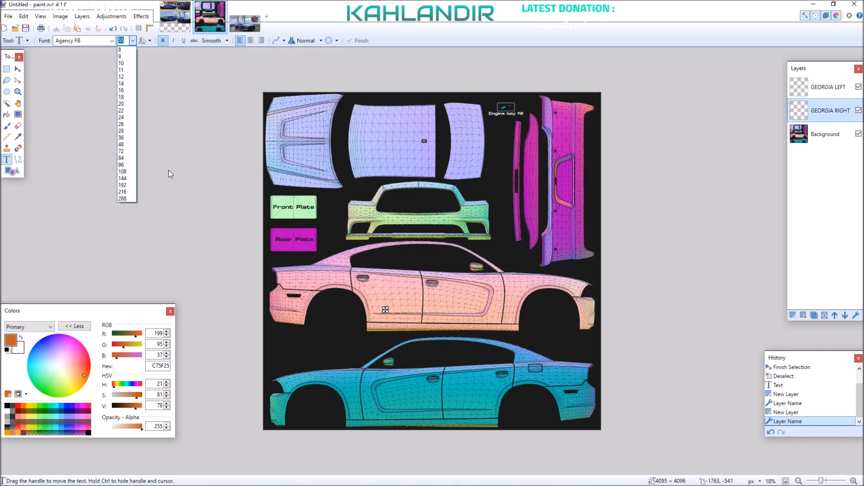
pyautogui.click(130, 165)
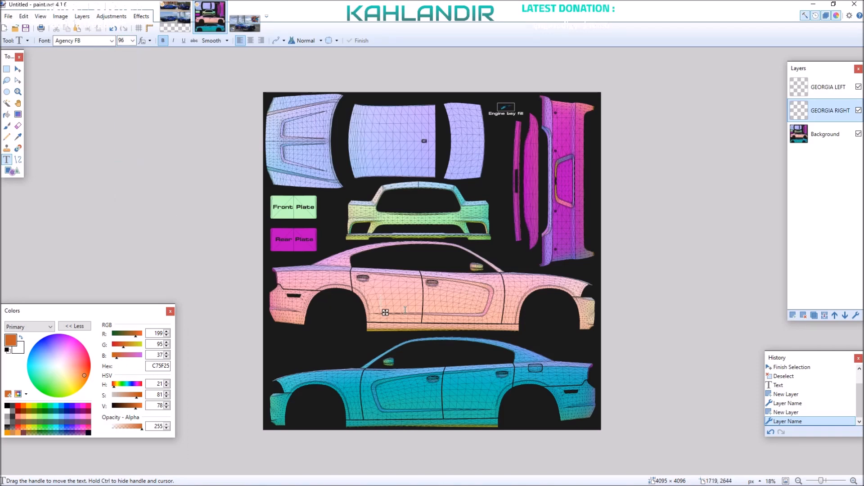
pyautogui.write('GEORGIA')
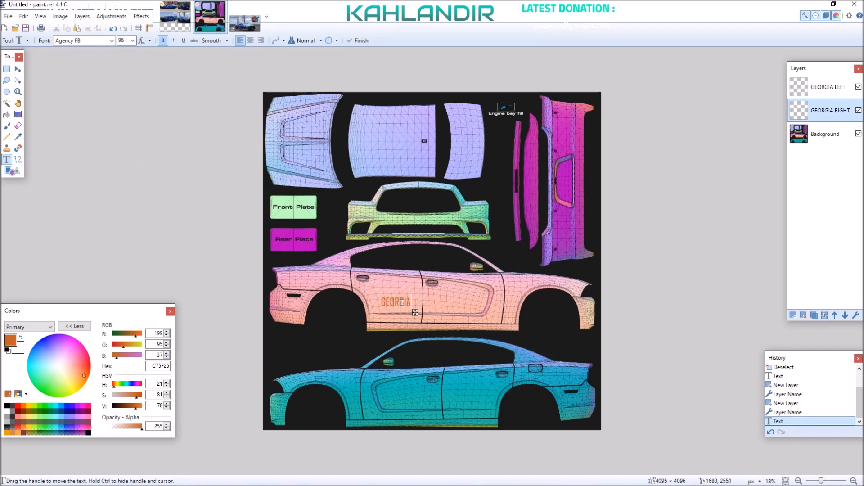
pyautogui.write(' STATE PATROL')
# - Move the GEORGIA STATE PATROL text onto the pink side's front door, checking its placement against the reference photos
pyautogui.click(175, 18)
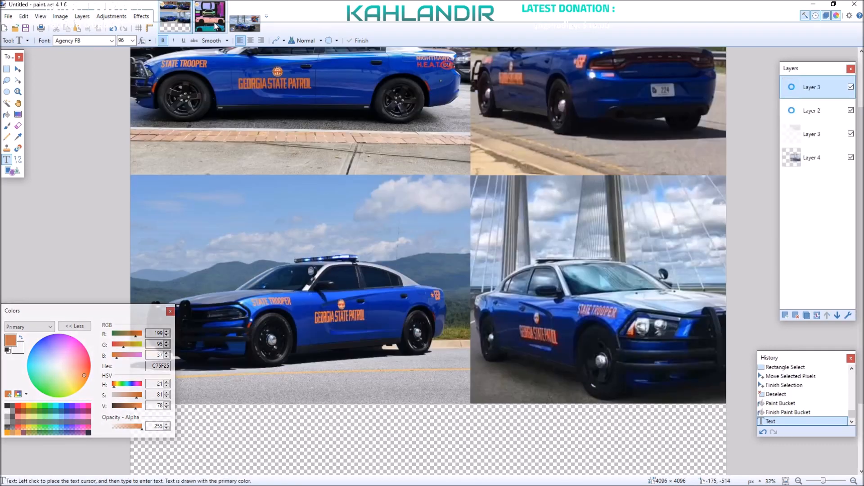
pyautogui.click(211, 17)
pyautogui.moveTo(466, 312); pyautogui.dragTo(506, 310)
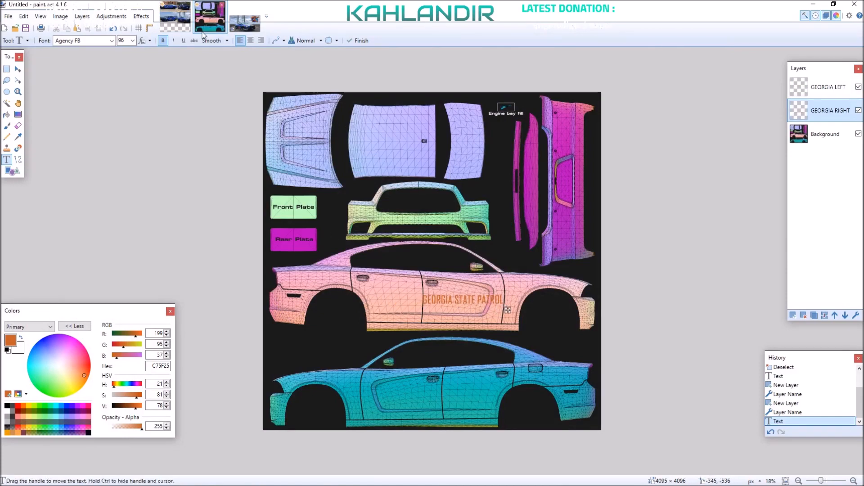
pyautogui.click(175, 17)
pyautogui.click(201, 20)
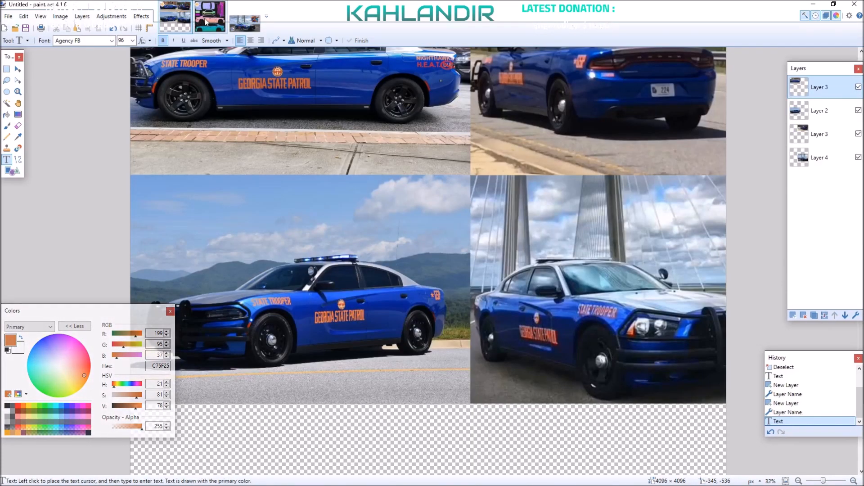
# - Set the GEORGIA STATE PATROL text size to 90 and shift it slightly forward on the pink side's front door
pyautogui.click(133, 41)
pyautogui.write('90')
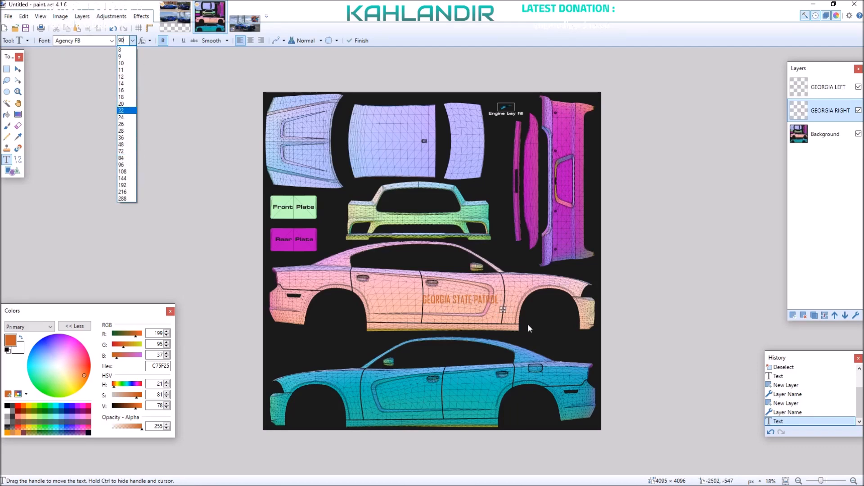
pyautogui.click(497, 309)
pyautogui.moveTo(505, 311); pyautogui.dragTo(508, 312)
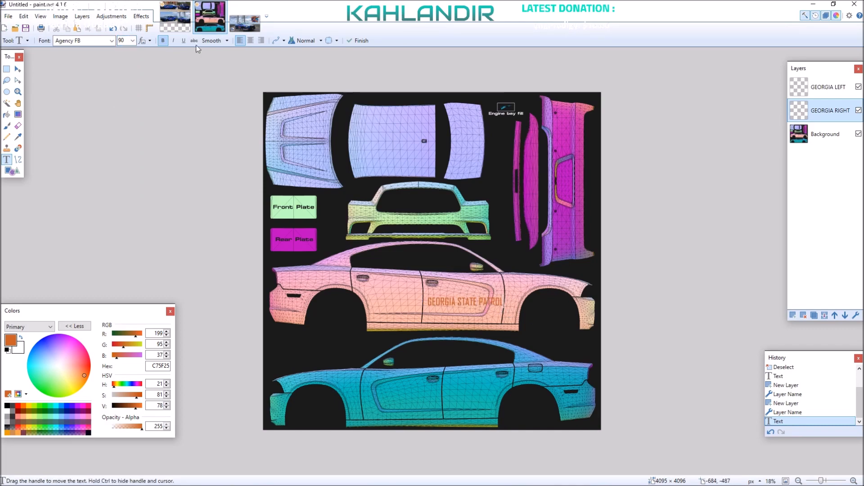
# - Compare the lettering with the reference photos, then set its size to 88 and nudge it within the pink front door
pyautogui.click(170, 26)
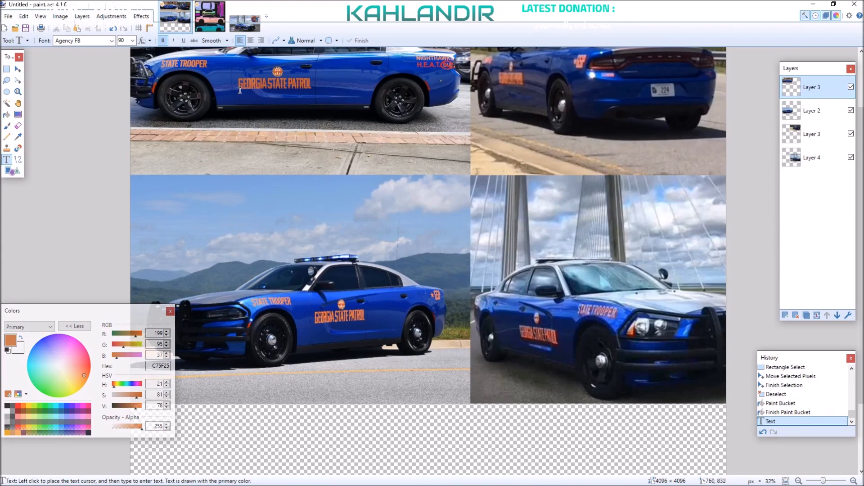
pyautogui.click(206, 17)
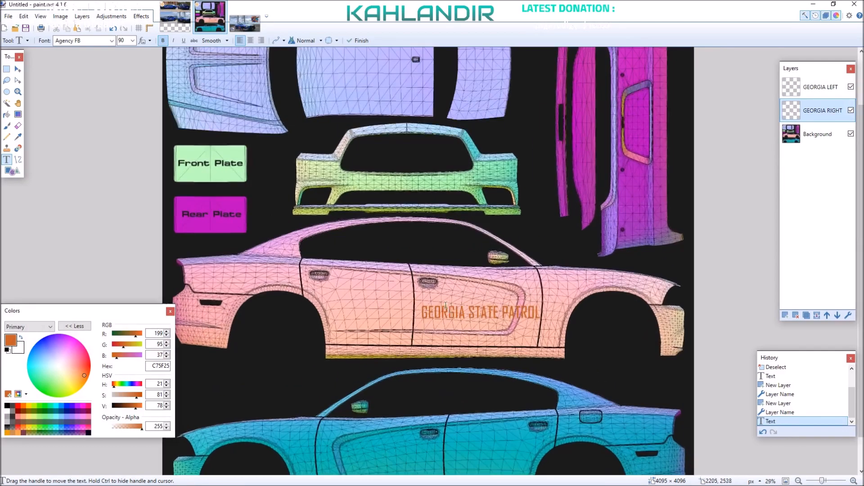
pyautogui.click(132, 41)
pyautogui.write('88')
pyautogui.press('Return')
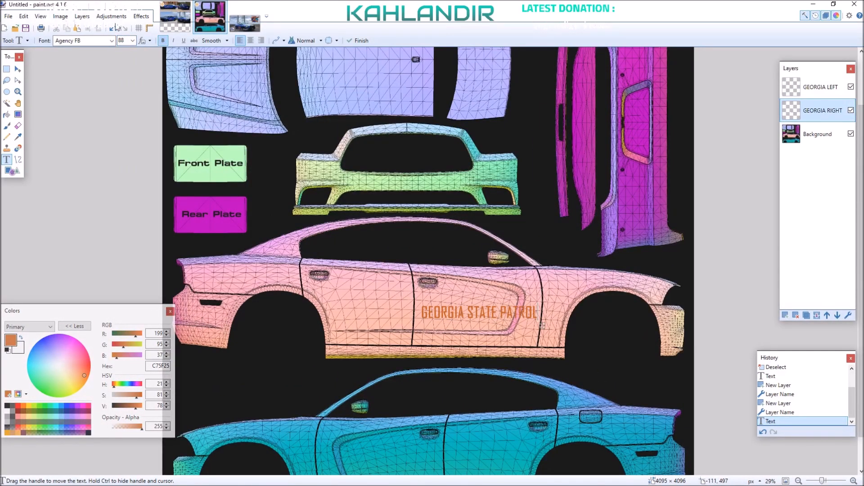
pyautogui.moveTo(542, 326); pyautogui.dragTo(541, 328)
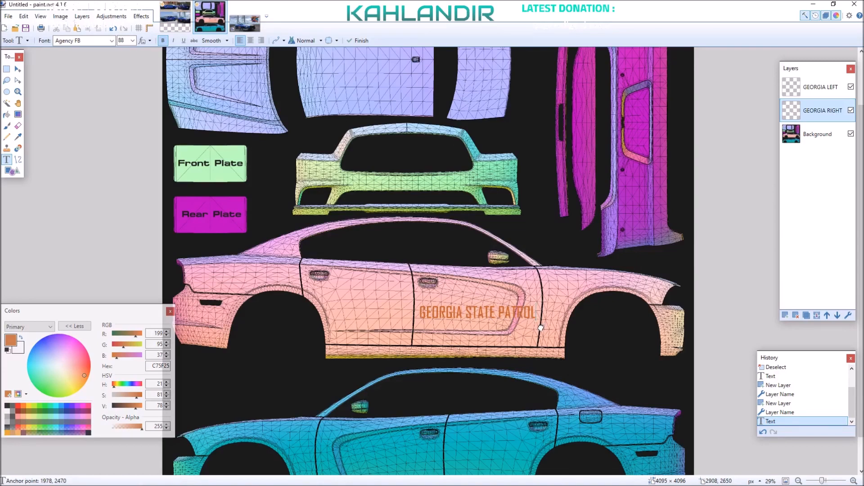
# - Fine-tune the GEORGIA STATE PATROL text's position on the pink front door and commit the text
pyautogui.scroll(5, 540, 328)
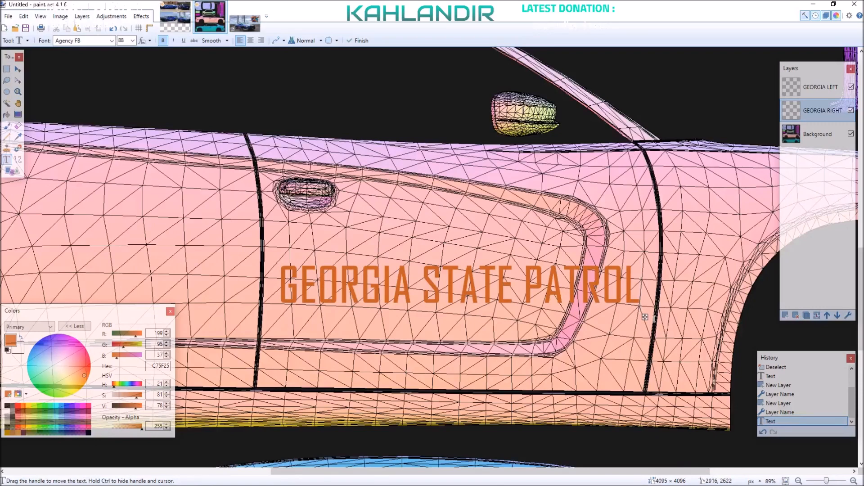
pyautogui.moveTo(643, 319); pyautogui.dragTo(644, 322)
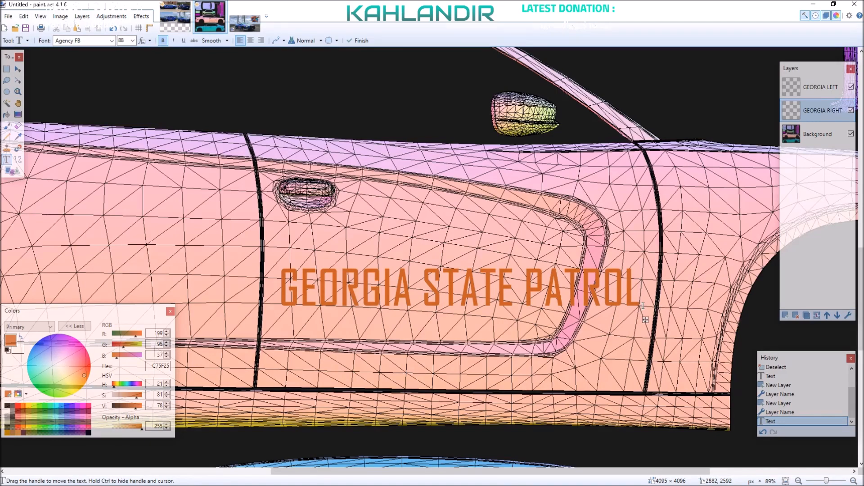
pyautogui.moveTo(645, 319); pyautogui.dragTo(645, 320)
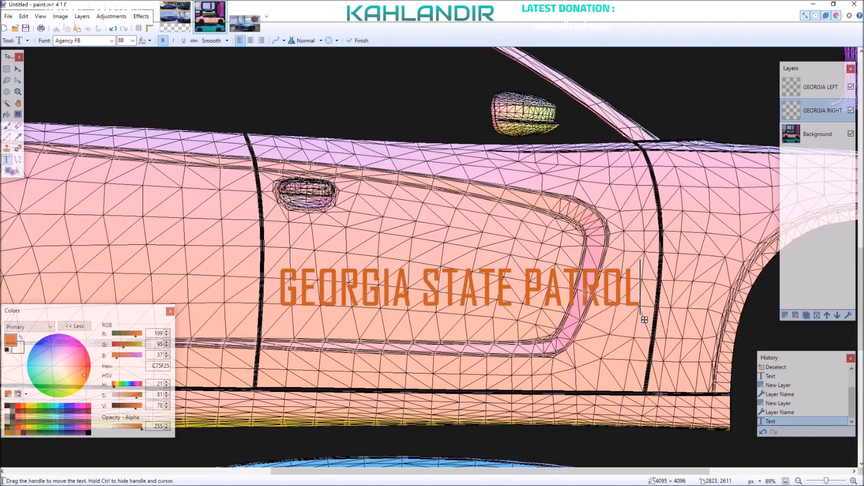
pyautogui.click(499, 313)
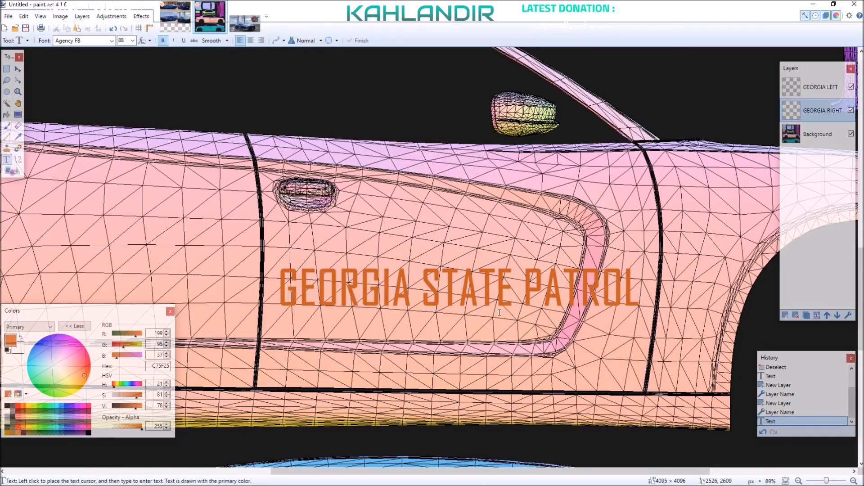
pyautogui.press('m')
pyautogui.hotkey('ctrl', 'a')
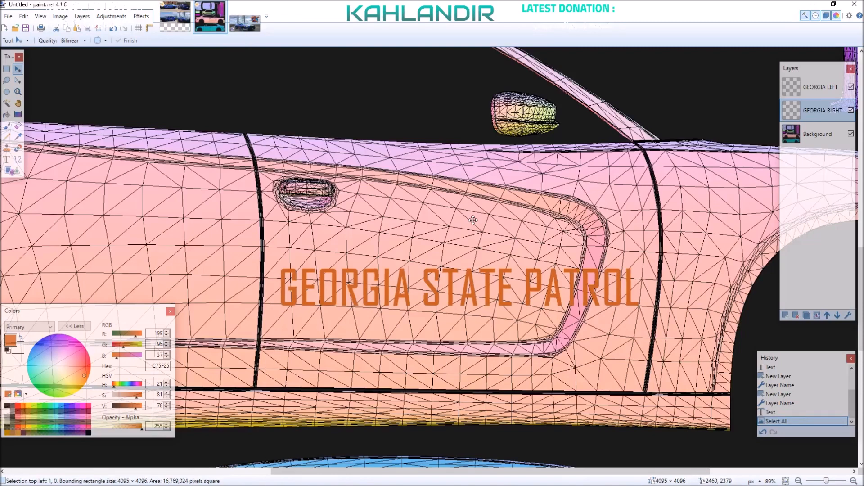
pyautogui.click(472, 220)
# - Select a rectangle around the pink door's GEORGIA STATE PATROL lettering and copy it onto the GEORGIA LEFT layer
pyautogui.press('s')
pyautogui.moveTo(251, 259); pyautogui.dragTo(714, 337)
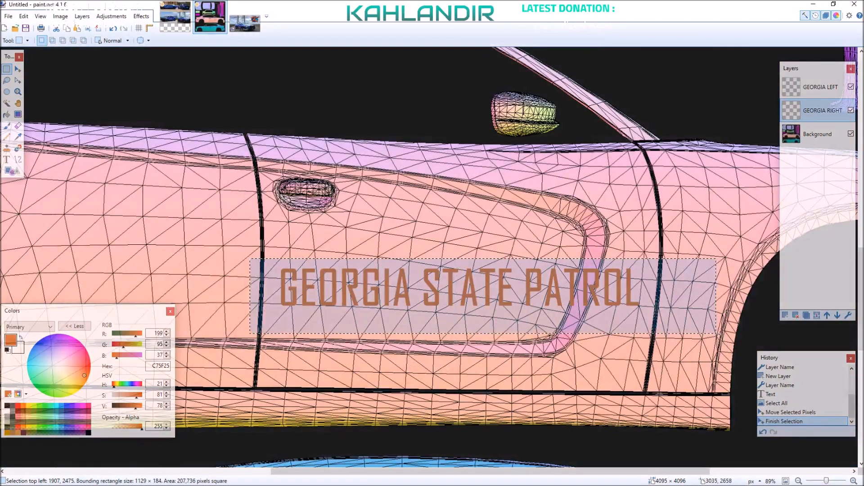
pyautogui.scroll(-4, 621, 286)
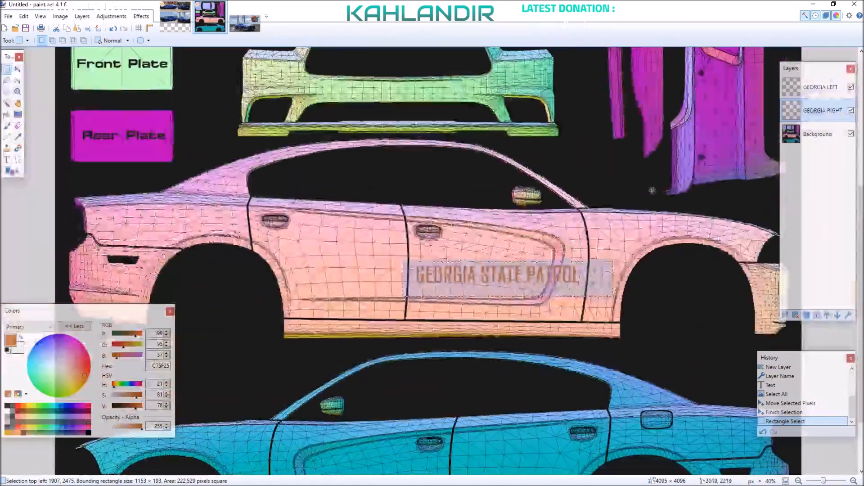
pyautogui.click(815, 90)
pyautogui.hotkey('ctrl', 'v')
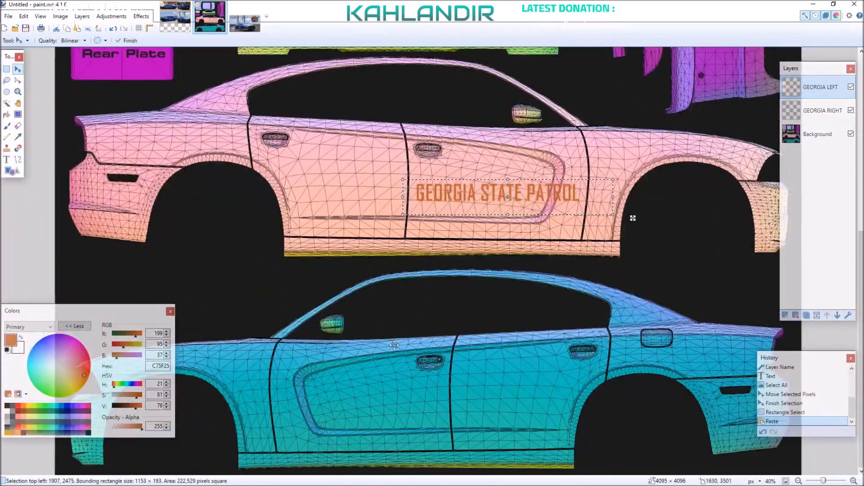
# - Position the copied GEORGIA STATE PATROL lettering on the blue side's front door, matching the pink side's height, and clear the selection
pyautogui.moveTo(482, 306); pyautogui.dragTo(394, 481)
pyautogui.moveTo(369, 265); pyautogui.dragTo(363, 304)
pyautogui.scroll(5, 362, 303)
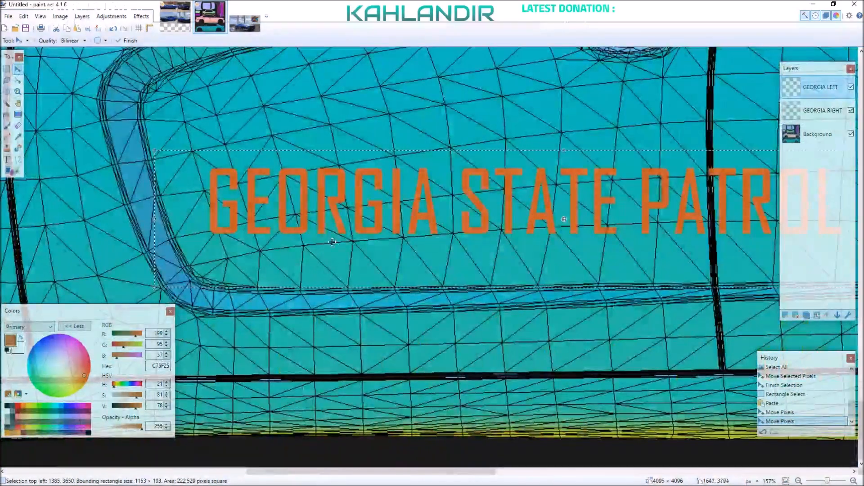
pyautogui.moveTo(327, 221); pyautogui.dragTo(329, 220)
pyautogui.scroll(-4, 329, 220)
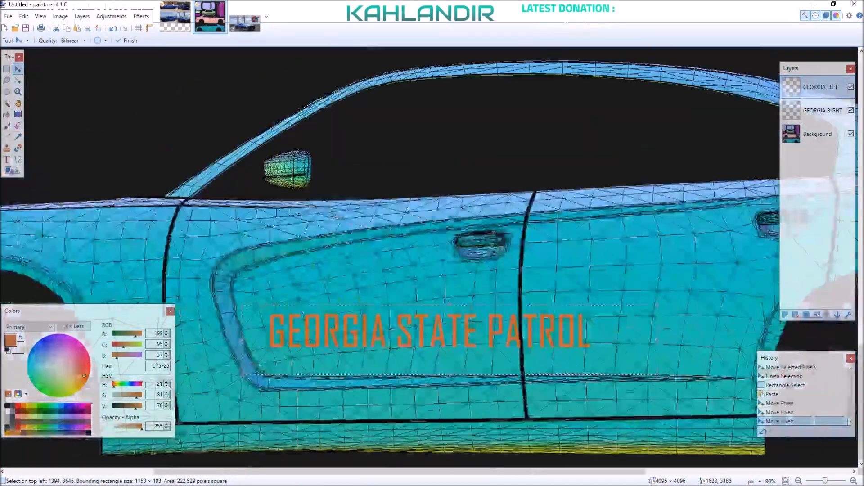
pyautogui.scroll(2, 516, 293)
pyautogui.scroll(-3, 517, 289)
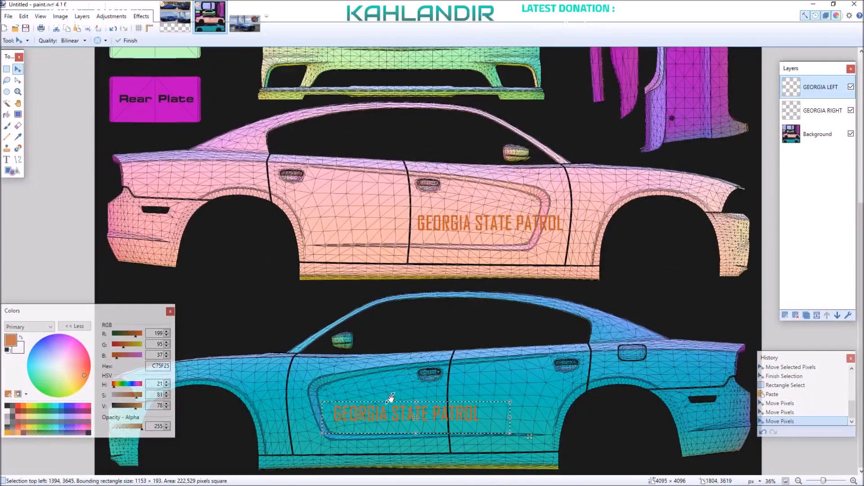
pyautogui.scroll(3, 460, 373)
pyautogui.hotkey('ctrl', 'd')
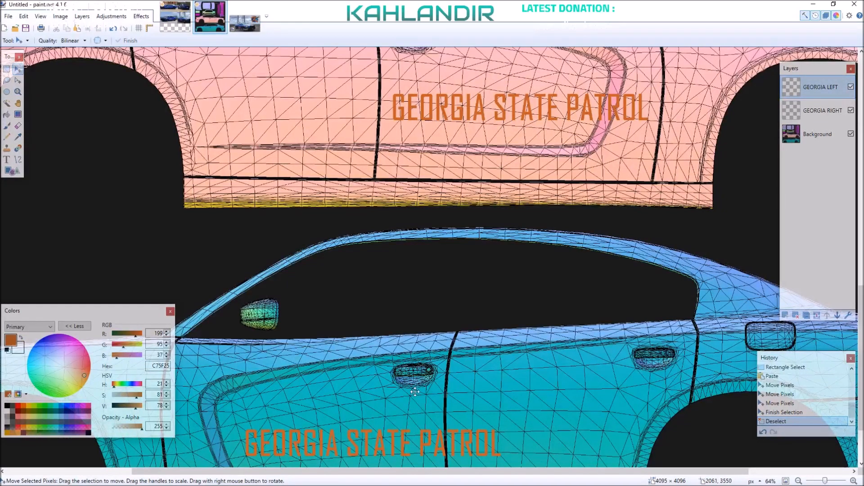
# - Compare the lettering on both car sides, then add a new layer named TROOPER RIGHT
pyautogui.scroll(3, 435, 201)
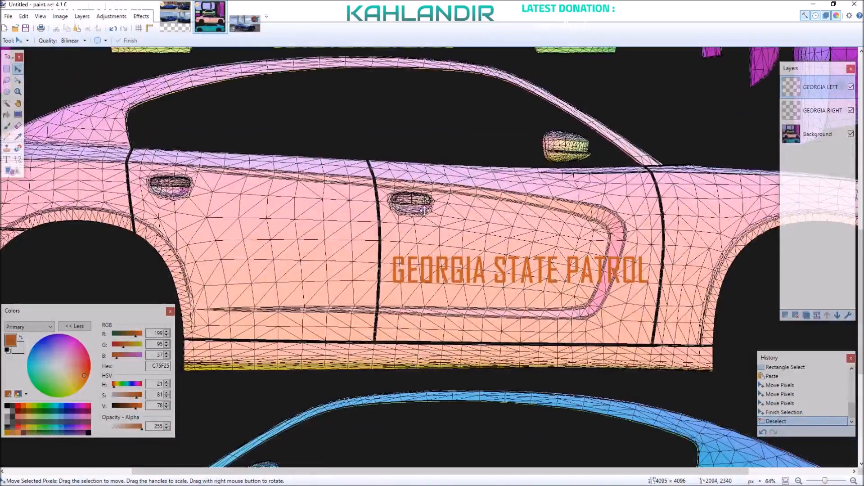
pyautogui.scroll(-3, 425, 210)
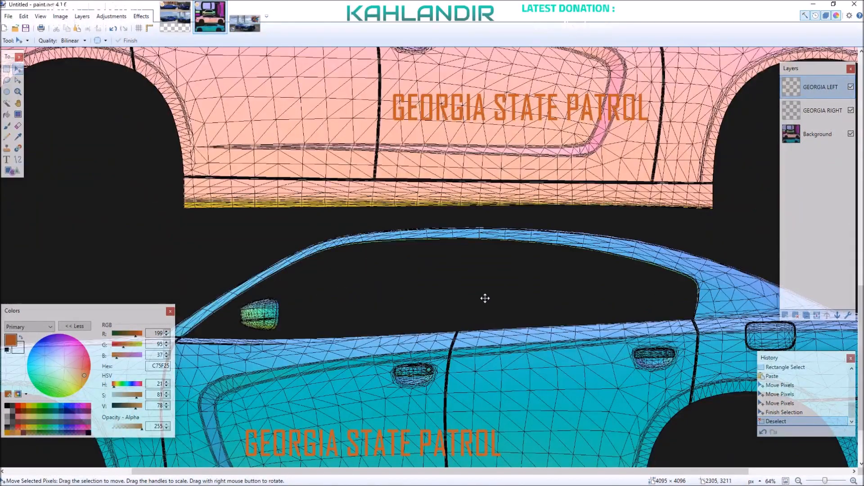
pyautogui.scroll(-1, 585, 285)
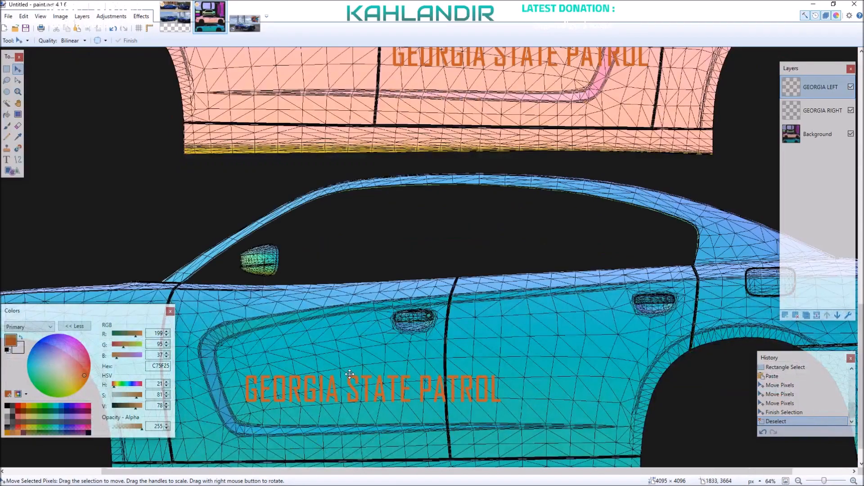
pyautogui.scroll(-2, 342, 355)
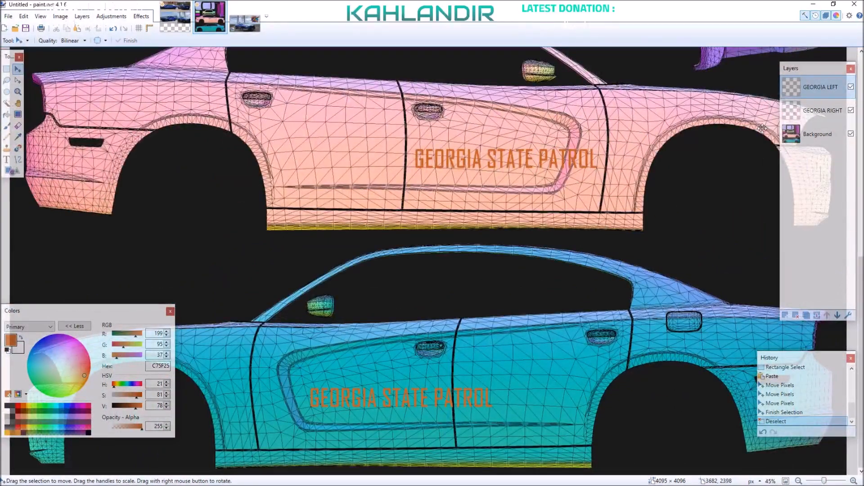
pyautogui.click(784, 315)
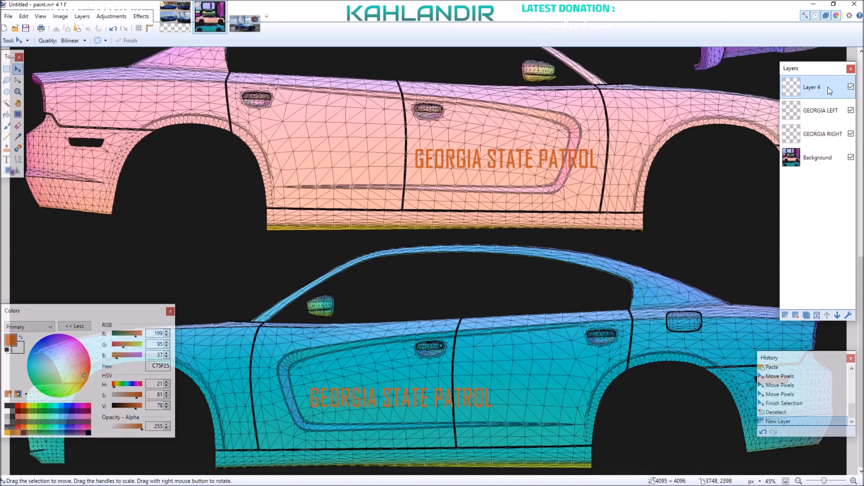
pyautogui.doubleClick(828, 88)
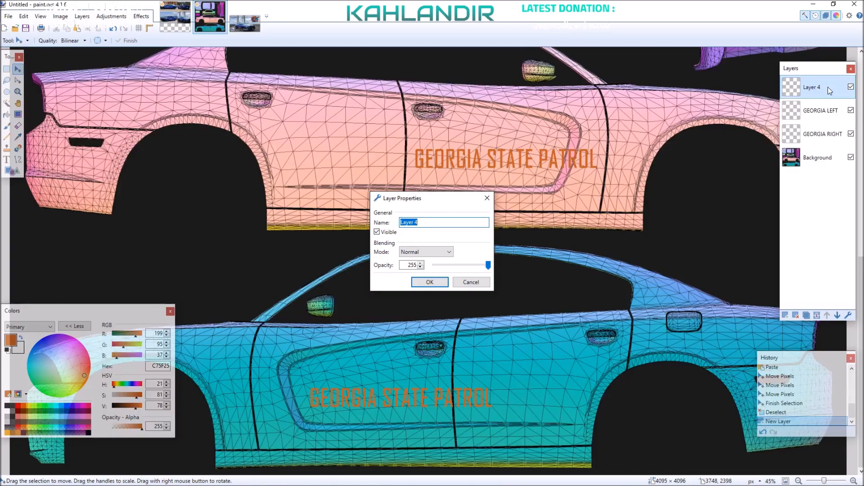
pyautogui.write('TRO')
pyautogui.write('T')
pyautogui.press('Return')
# - Add another new layer on top and name it TROOPER LEFT
pyautogui.scroll(-1, 633, 148)
pyautogui.click(785, 315)
pyautogui.doubleClick(819, 85)
pyautogui.write('TRO')
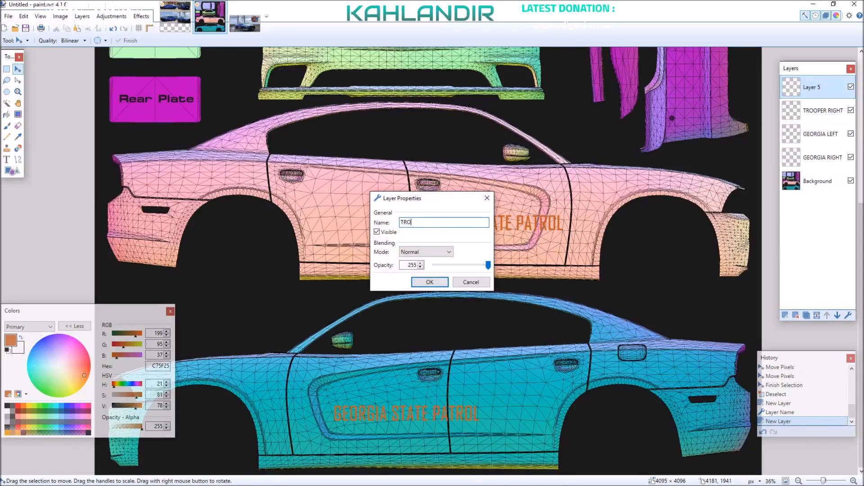
pyautogui.write('OPER LEFT')
pyautogui.press('Return')
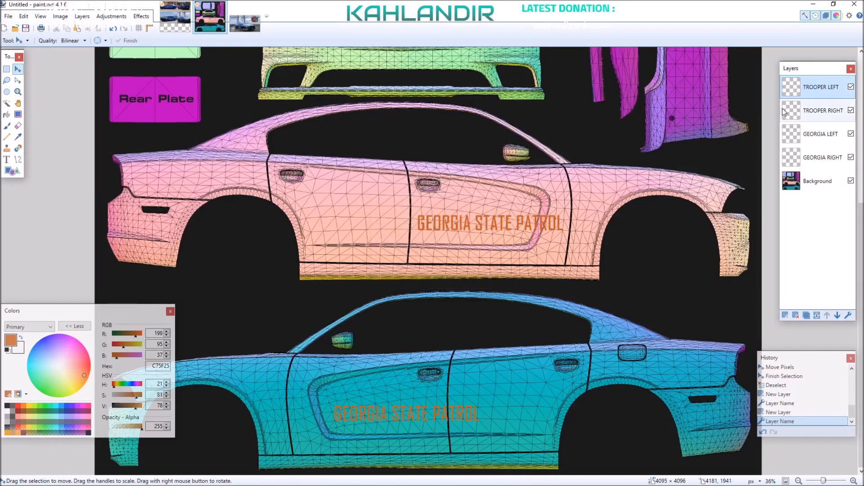
# - Start a text entry on the TROOPER RIGHT layer at the pink front fender and check the STATE TROOPER lettering in the reference photos
pyautogui.click(837, 110)
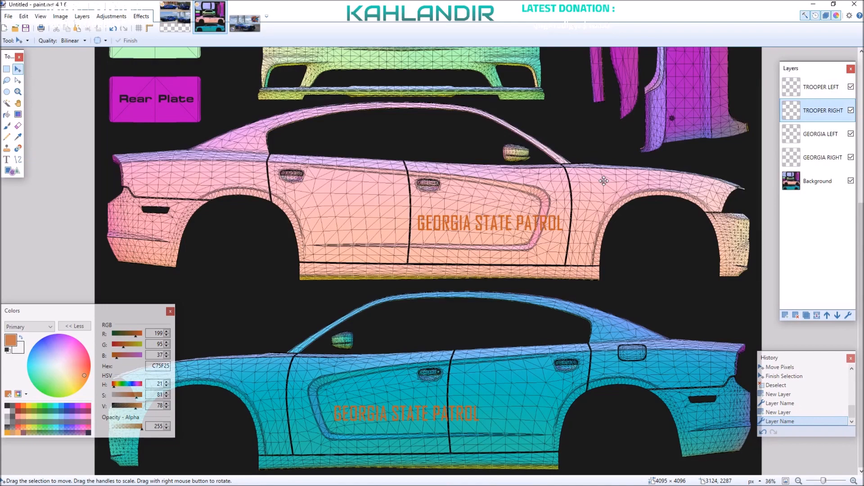
pyautogui.press('t')
pyautogui.click(606, 180)
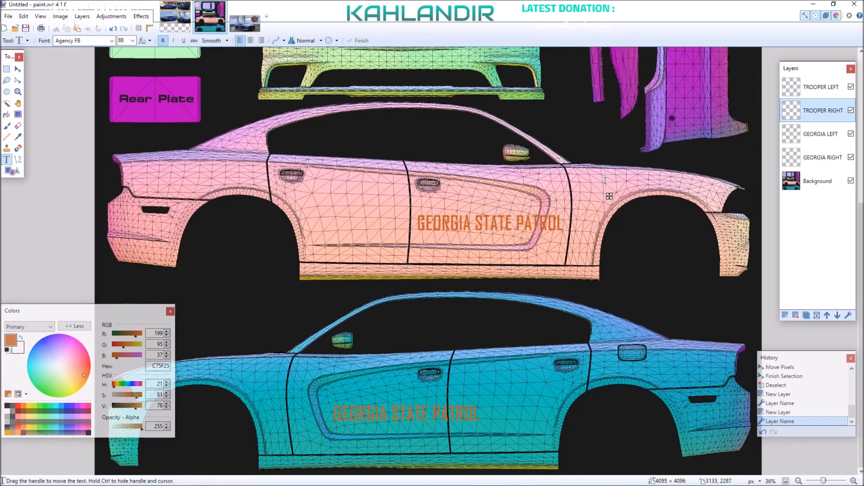
pyautogui.click(132, 41)
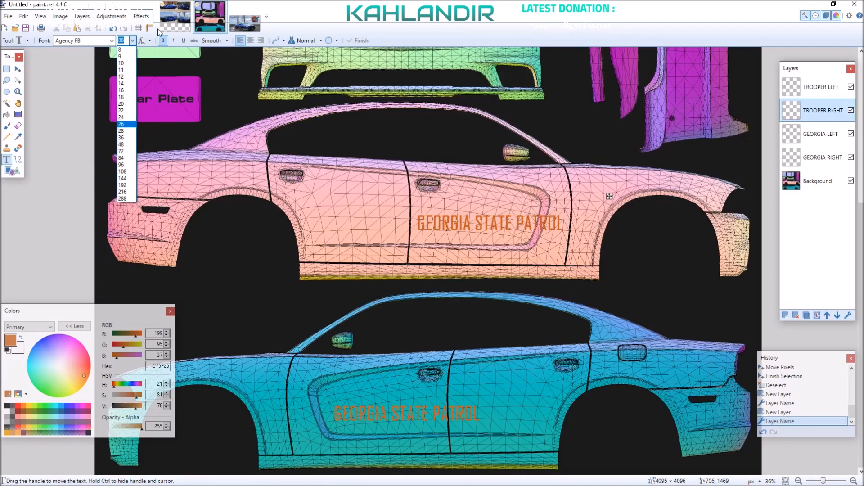
pyautogui.click(133, 41)
pyautogui.click(182, 18)
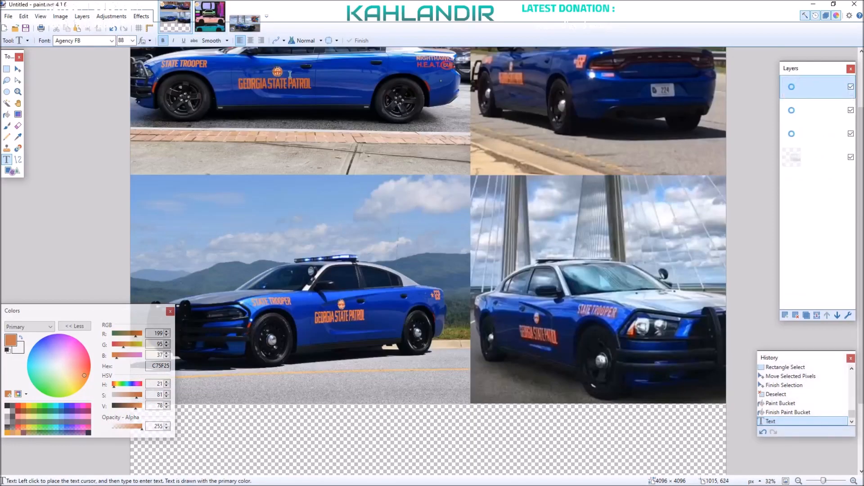
pyautogui.scroll(2, 308, 148)
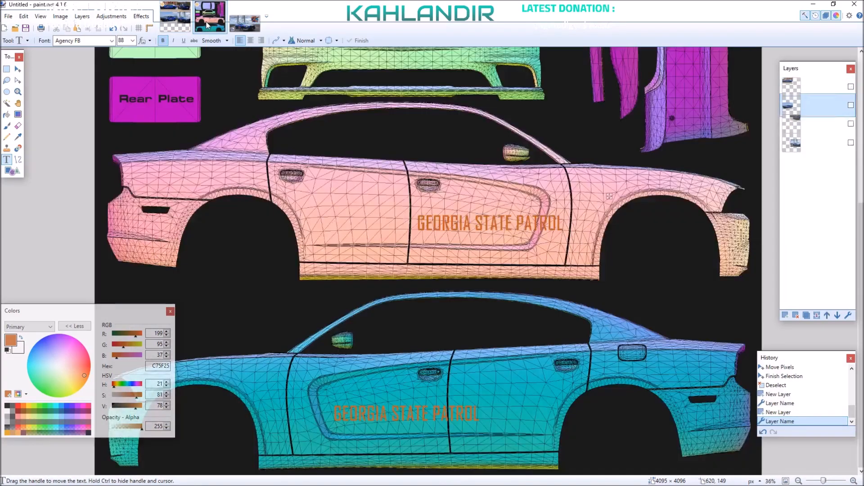
pyautogui.click(210, 16)
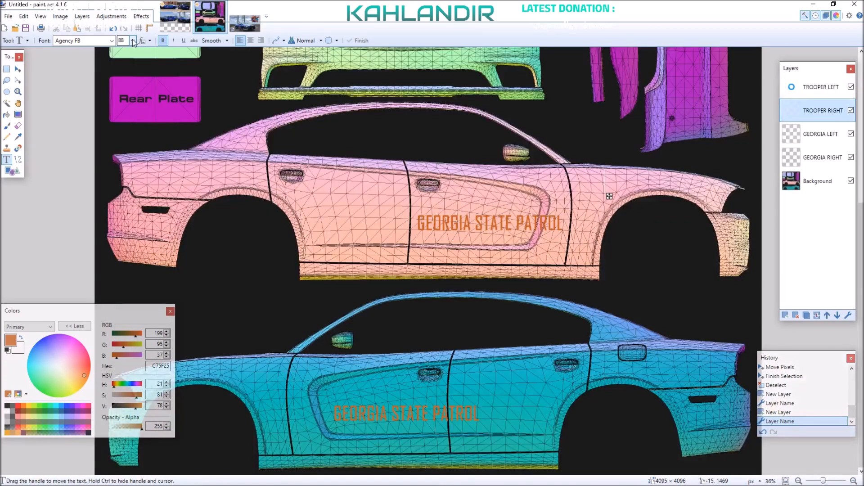
# - Set the text size to 80 and enter STATE TROOPER above the pink side's front wheel arch
pyautogui.click(132, 41)
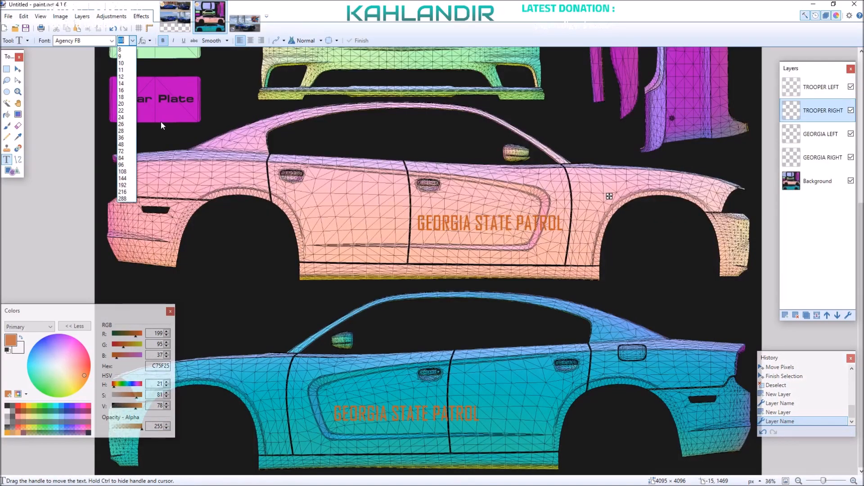
pyautogui.click(126, 159)
pyautogui.click(607, 179)
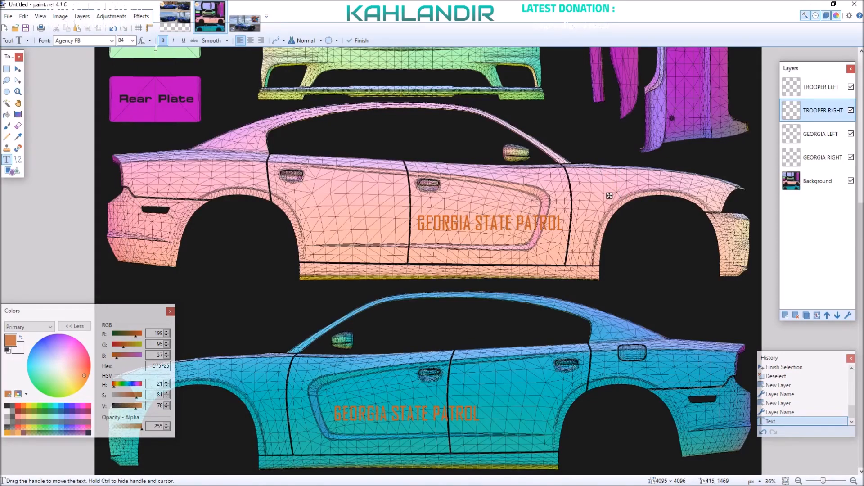
pyautogui.click(133, 41)
pyautogui.click(137, 41)
pyautogui.click(132, 41)
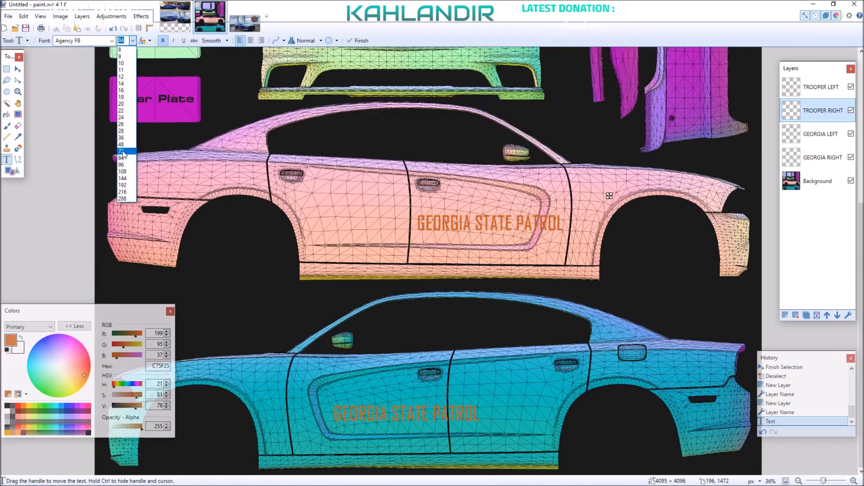
pyautogui.write('80')
pyautogui.press('Return')
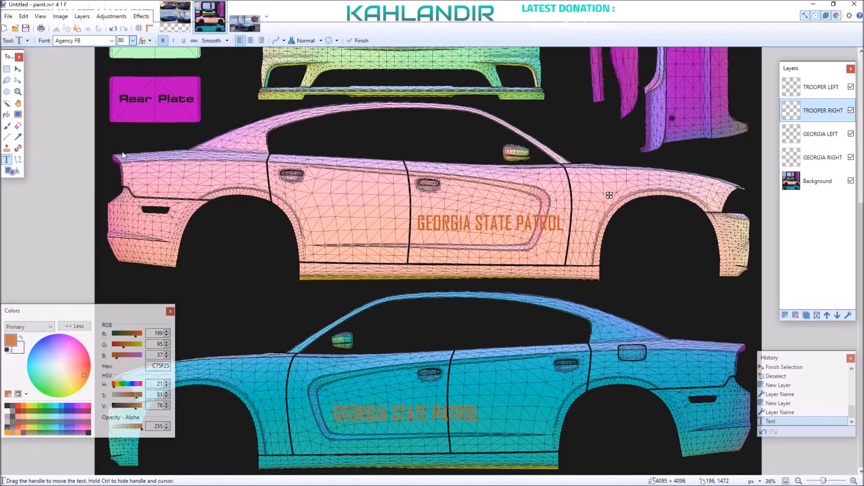
pyautogui.write('STATE')
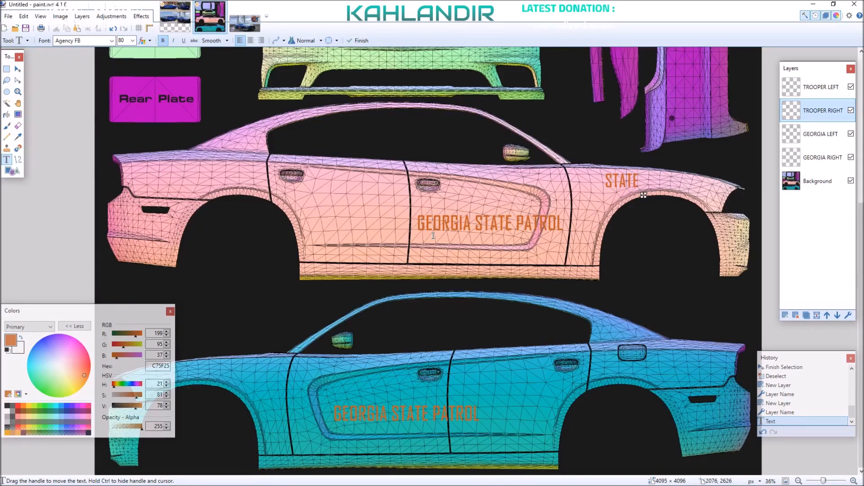
pyautogui.write(' TROOPER')
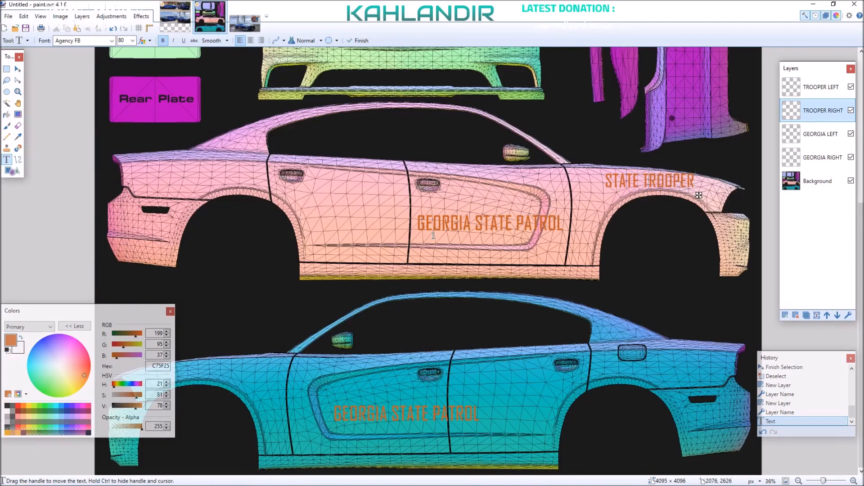
# - Compare the STATE TROOPER lettering with the reference photo and shift it slightly toward the front of the fender
pyautogui.click(254, 23)
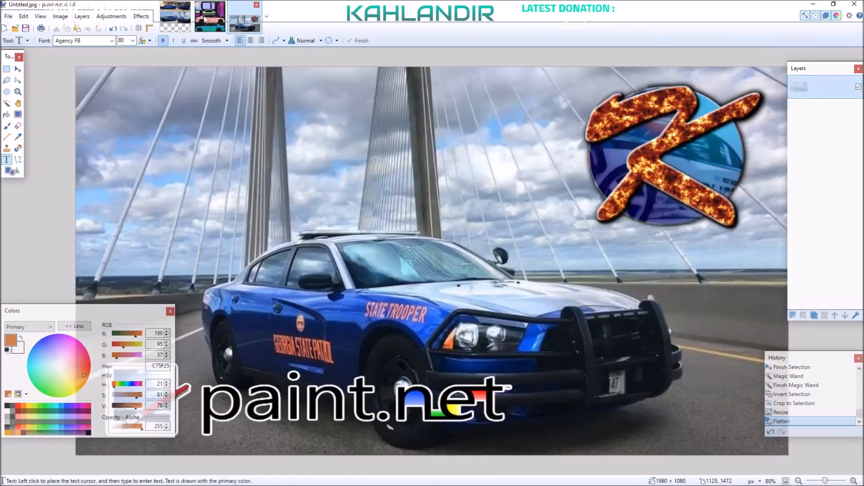
pyautogui.click(199, 23)
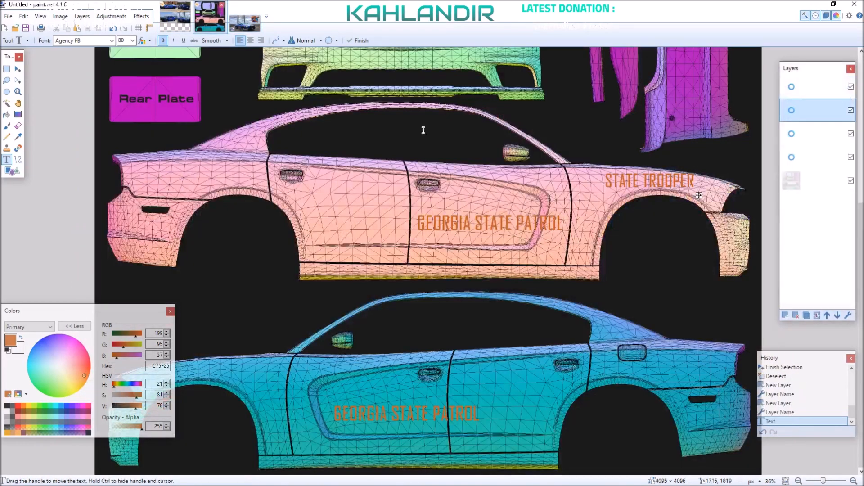
pyautogui.moveTo(696, 192); pyautogui.dragTo(706, 196)
pyautogui.click(238, 23)
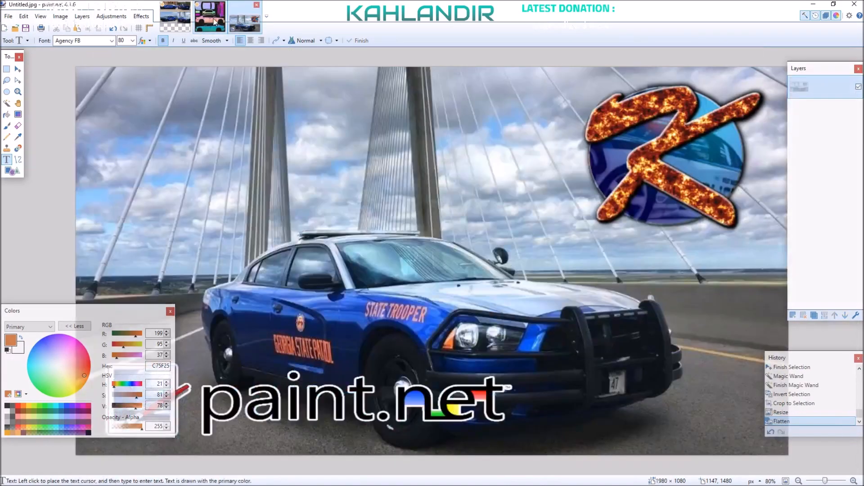
pyautogui.click(210, 18)
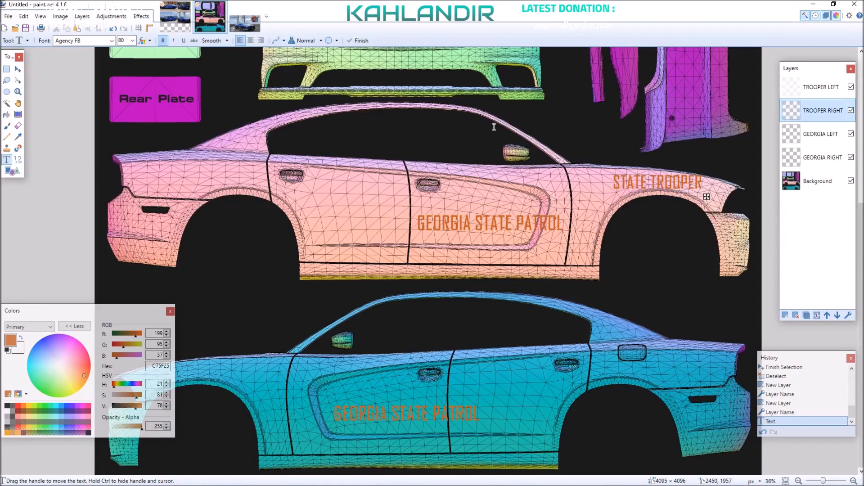
# - Set the STATE TROOPER text size to 72 and place it beside the GEORGIA STATE PATROL lettering for comparison
pyautogui.click(133, 40)
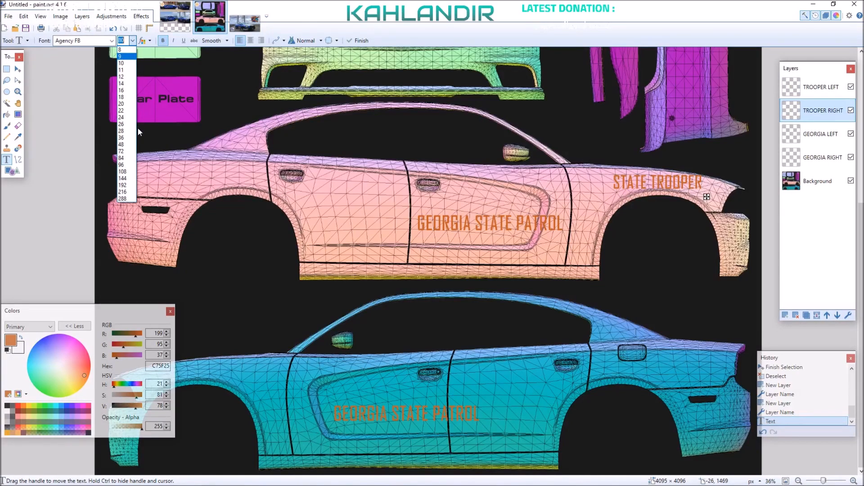
pyautogui.click(126, 151)
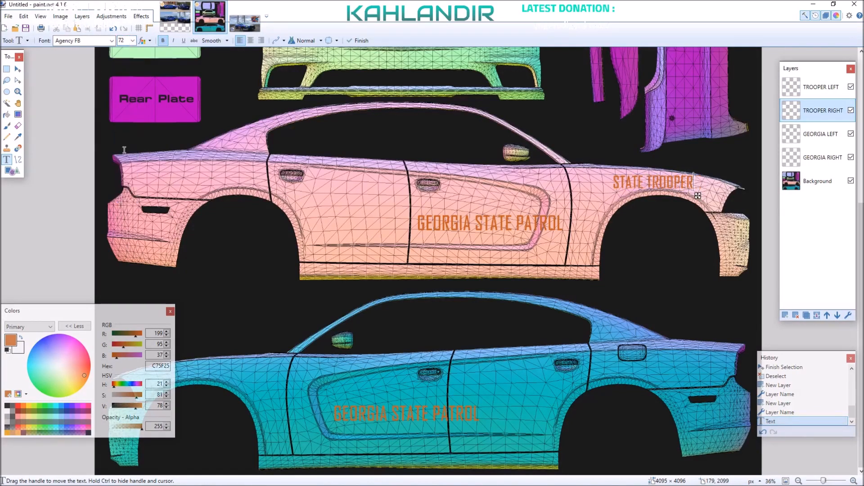
pyautogui.moveTo(698, 196); pyautogui.dragTo(649, 240)
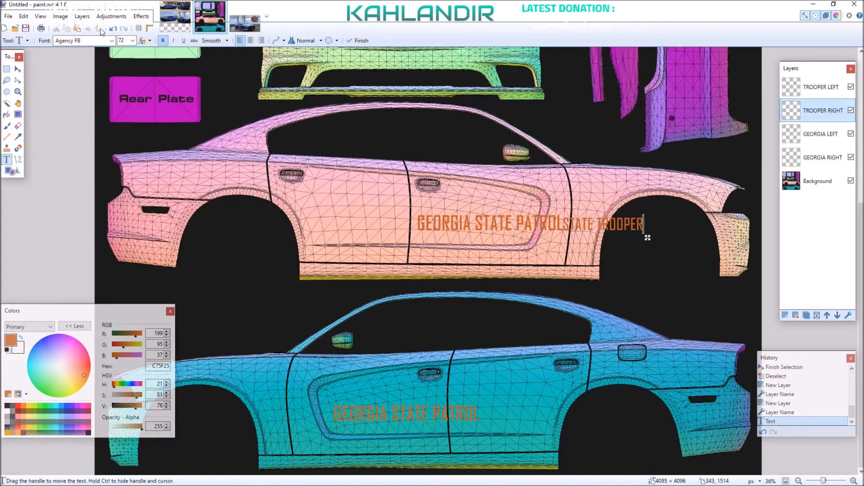
# - Set the STATE TROOPER text size to 66 and move it back above the pink side's front wheel arch
pyautogui.click(132, 41)
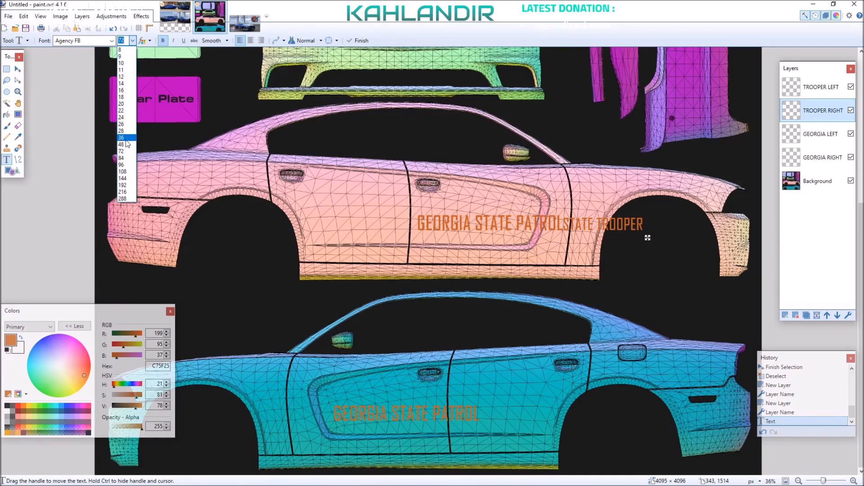
pyautogui.write('6')
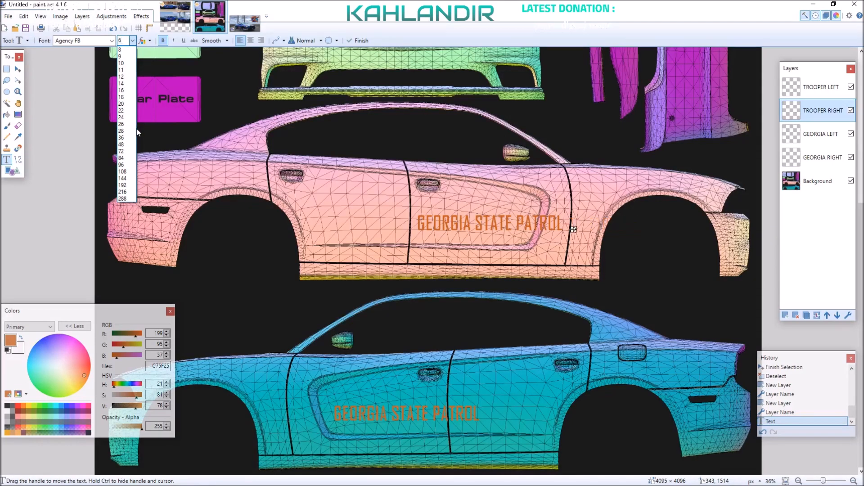
pyautogui.write('6')
pyautogui.press('Return')
pyautogui.moveTo(642, 238); pyautogui.dragTo(704, 198)
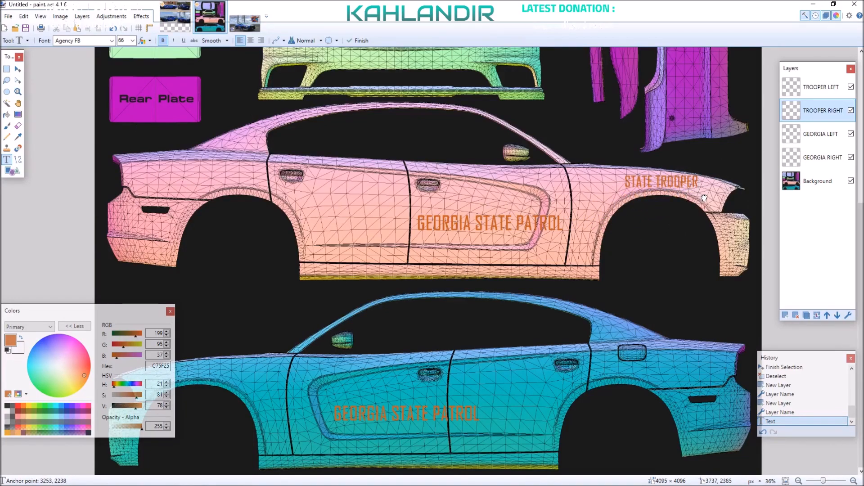
# - Check the reference photo and fine-tune the STATE TROOPER lettering's position above the pink wheel arch
pyautogui.click(243, 23)
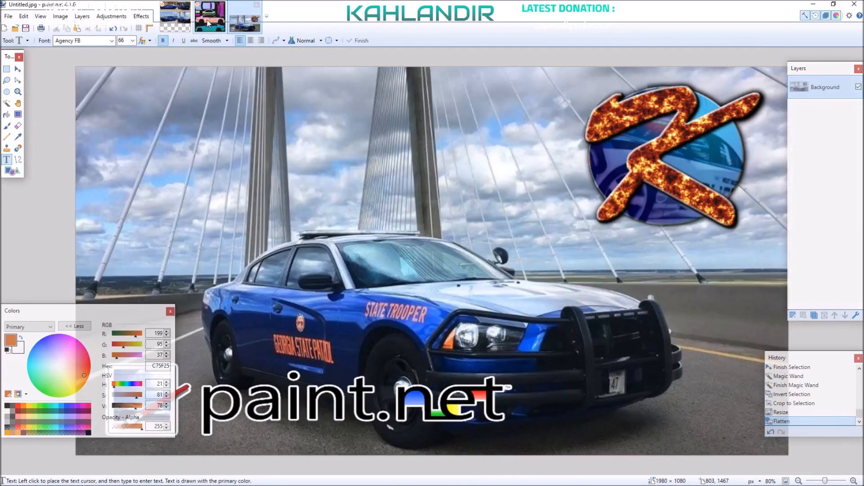
pyautogui.click(208, 20)
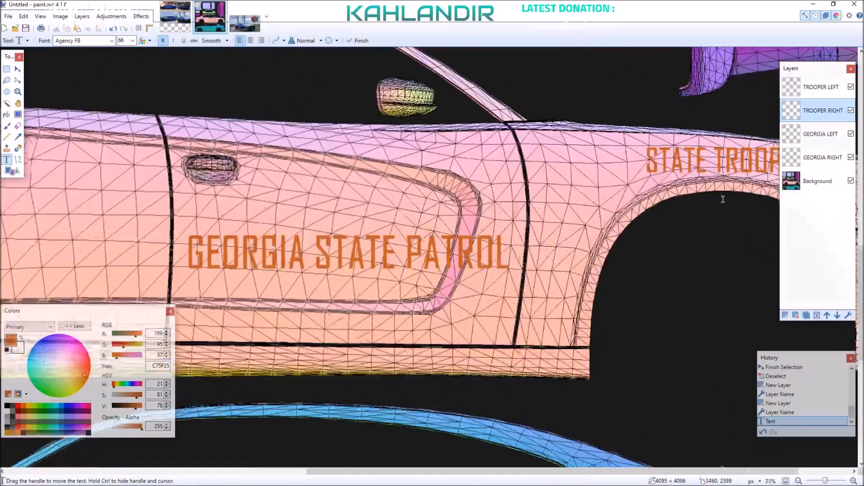
pyautogui.scroll(3, 702, 195)
pyautogui.moveTo(723, 184); pyautogui.dragTo(718, 184)
pyautogui.write('S')
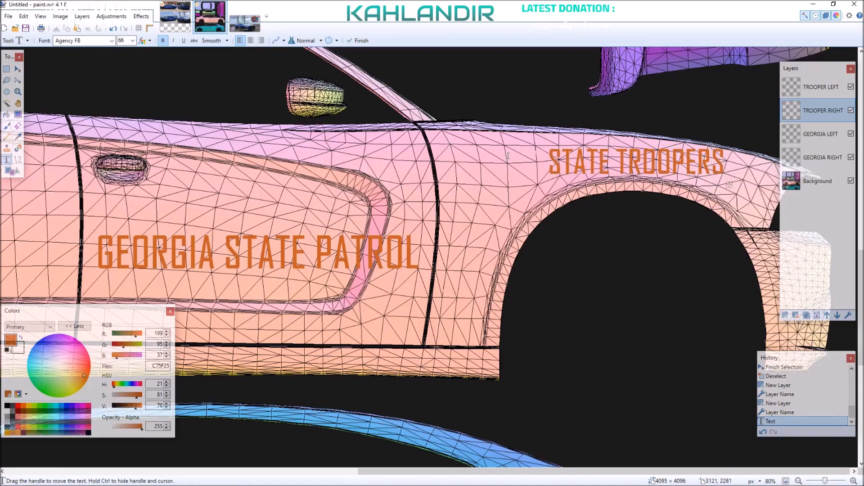
pyautogui.press('BackSpace')
# - Select the STATE TROOPER lettering, rotate it by about -0.69° and clear the selection
pyautogui.press('s')
pyautogui.moveTo(540, 138); pyautogui.dragTo(729, 185)
pyautogui.press('m')
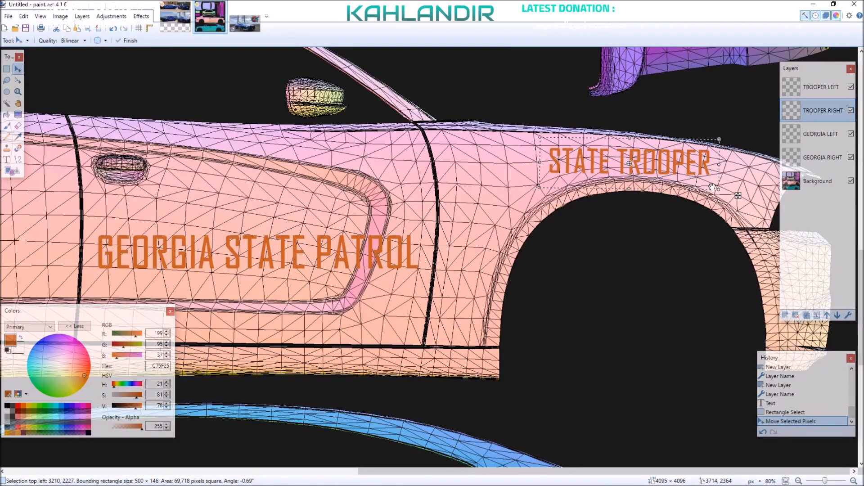
pyautogui.hotkey('ctrl', 'd')
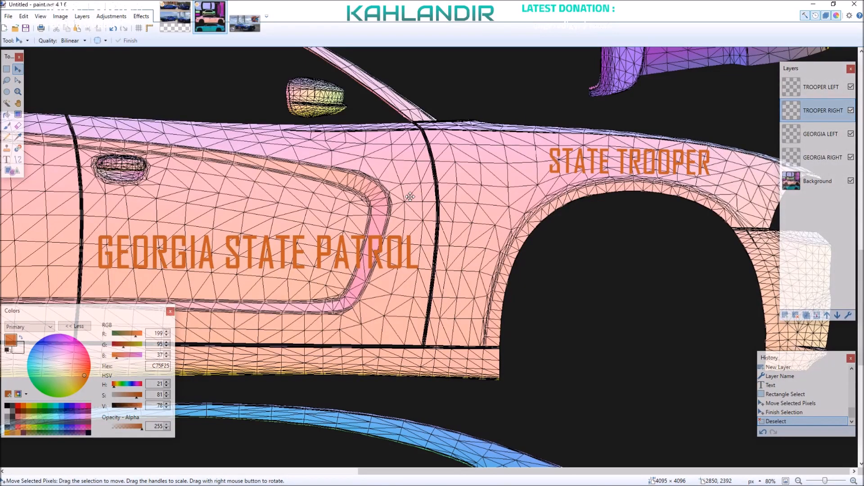
# - Select the pink side's GEORGIA STATE PATROL lettering on the GEORGIA RIGHT layer and move it down to the door's lower edge
pyautogui.scroll(-3, 410, 196)
pyautogui.press('s')
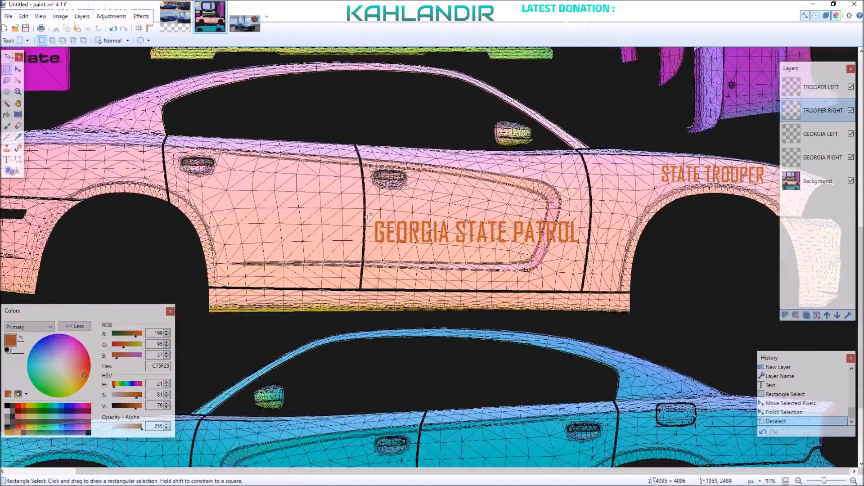
pyautogui.moveTo(368, 218); pyautogui.dragTo(587, 253)
pyautogui.press('m')
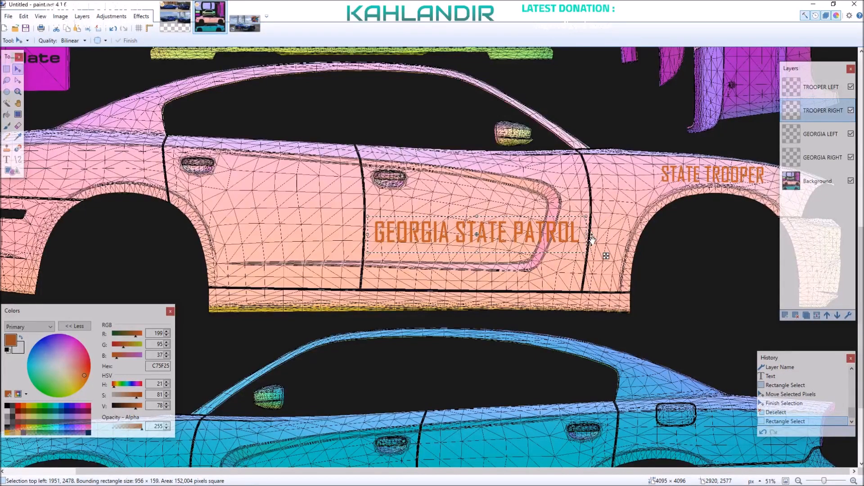
pyautogui.click(822, 158)
pyautogui.moveTo(519, 235); pyautogui.dragTo(502, 283)
pyautogui.scroll(3, 502, 283)
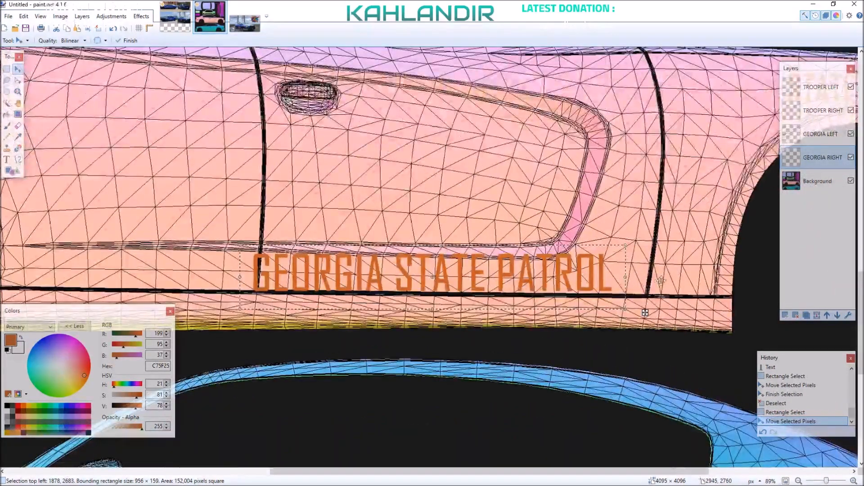
# - Rotate the lettering about -0.65° to follow the door's lower edge, move it back up onto the front door and deselect
pyautogui.moveTo(635, 292); pyautogui.dragTo(632, 294)
pyautogui.hotkey('ctrl', 'd')
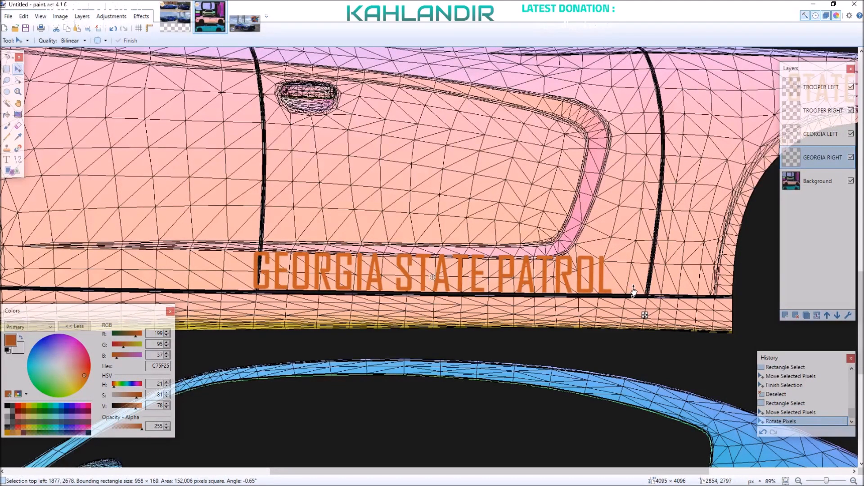
pyautogui.moveTo(634, 292); pyautogui.dragTo(634, 292)
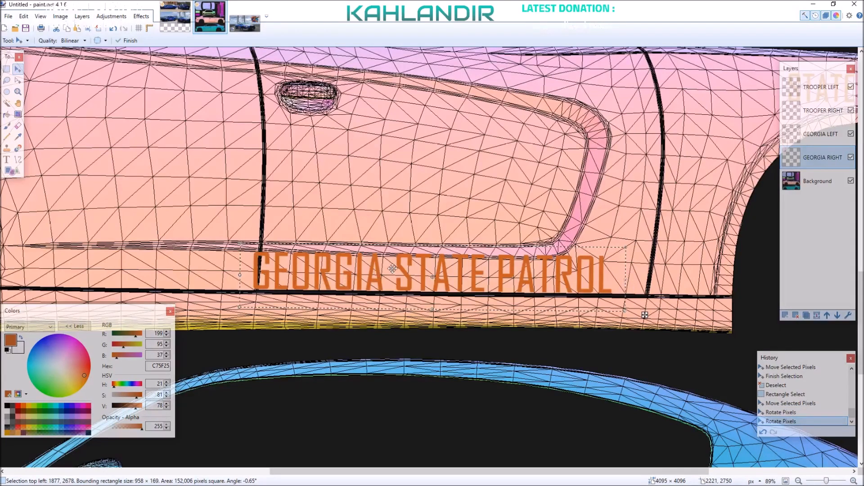
pyautogui.moveTo(511, 293); pyautogui.dragTo(551, 198)
pyautogui.hotkey('ctrl', 'd')
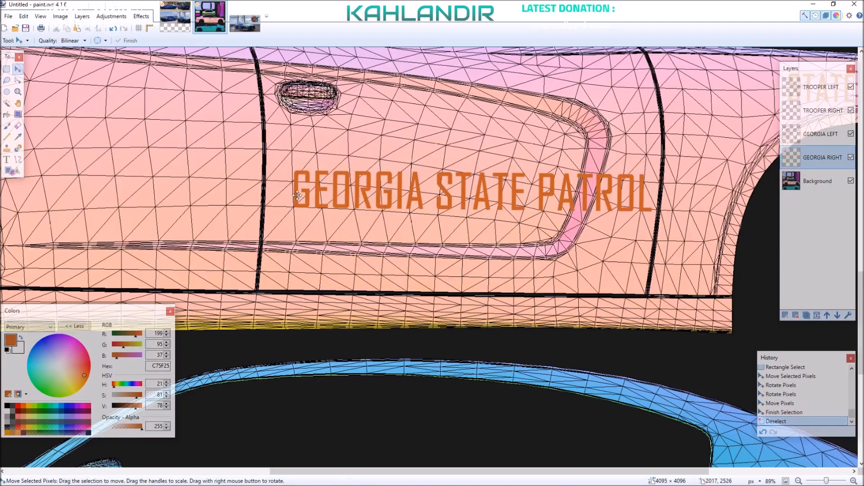
# - Select everything on the GEORGIA RIGHT layer and shift the door lettering about 13 pixels toward the car's rear
pyautogui.scroll(-5, 362, 169)
pyautogui.hotkey('ctrl', 'a')
pyautogui.click(544, 186)
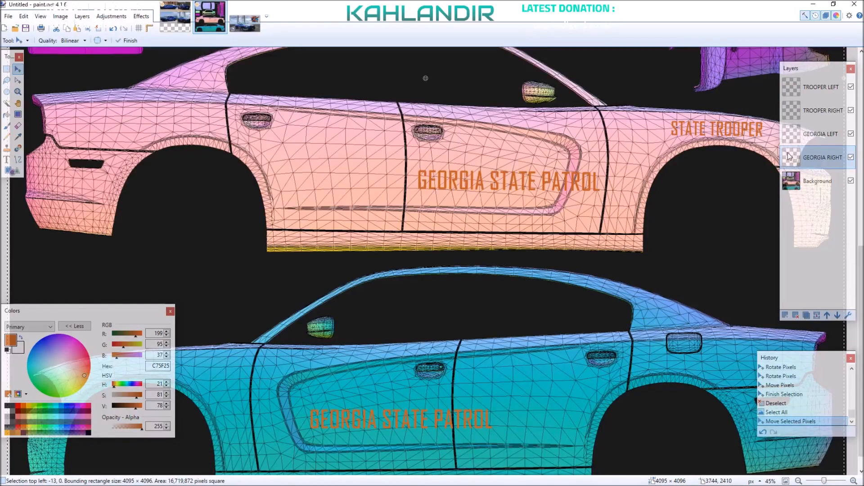
# - Select the blue side's GEORGIA STATE PATROL lettering on the GEORGIA LEFT layer and move it down to the door's lower edge
pyautogui.click(810, 134)
pyautogui.press('s')
pyautogui.moveTo(279, 385); pyautogui.dragTo(521, 454)
pyautogui.press('m')
pyautogui.scroll(5, 277, 423)
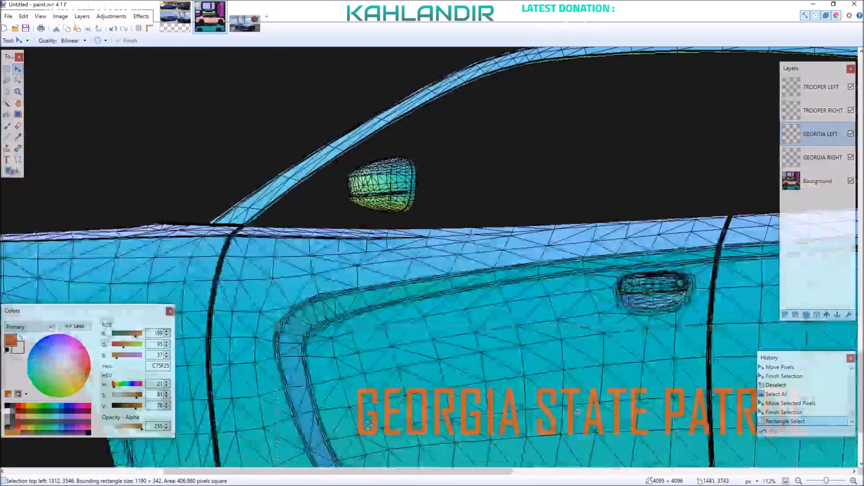
pyautogui.scroll(-3, 405, 342)
pyautogui.moveTo(465, 274); pyautogui.dragTo(467, 373)
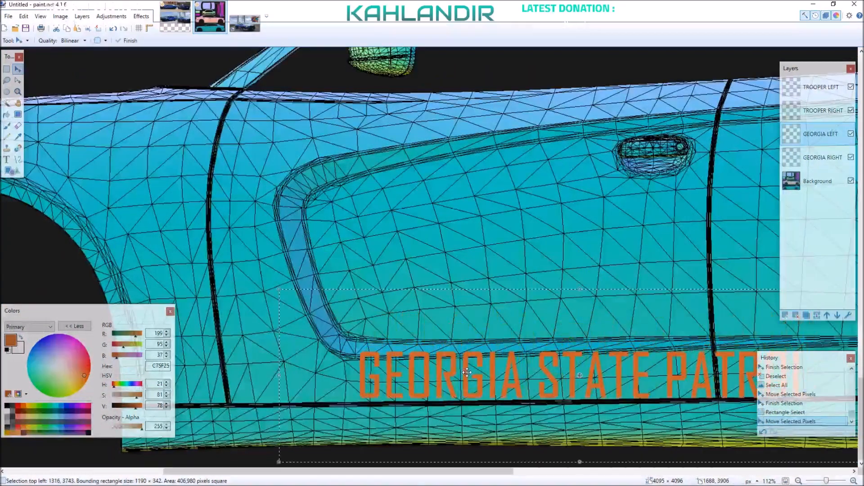
# - Rotate the blue side's lettering about 0.68° and move it back up onto the front door, nudging it 20 pixels rearward
pyautogui.hscroll(3, 266, 346)
pyautogui.moveTo(165, 296); pyautogui.dragTo(155, 299)
pyautogui.moveTo(457, 358); pyautogui.dragTo(323, 256)
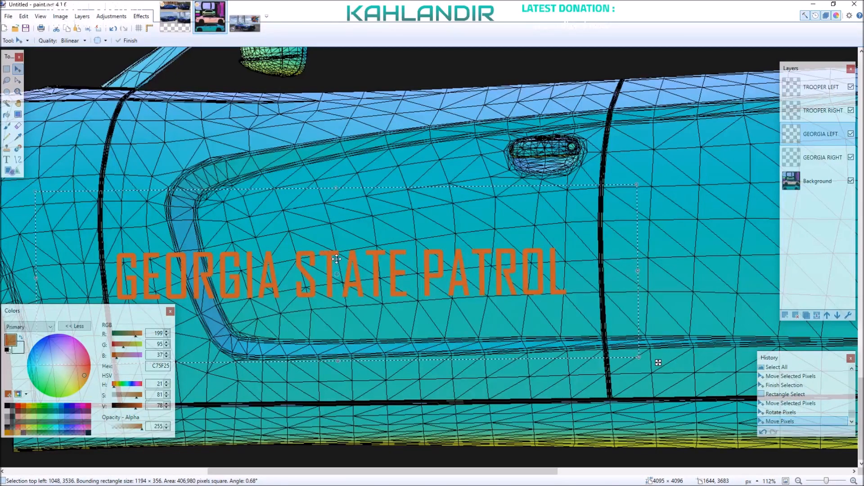
pyautogui.hotkey('ctrl', 'Right')
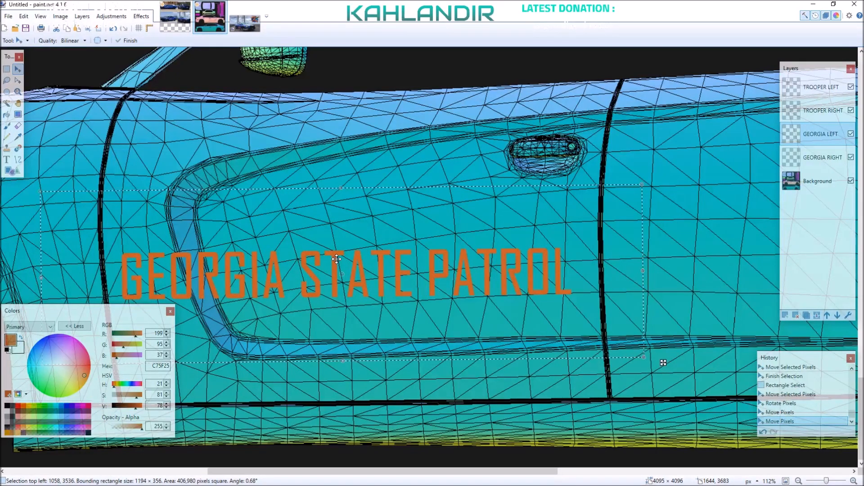
pyautogui.hotkey('ctrl', 'Right')
# - Compare the GEORGIA STATE PATROL lettering's placement on both car sides and make the GEORGIA RIGHT layer active
pyautogui.scroll(-3, 316, 226)
pyautogui.scroll(5, 324, 239)
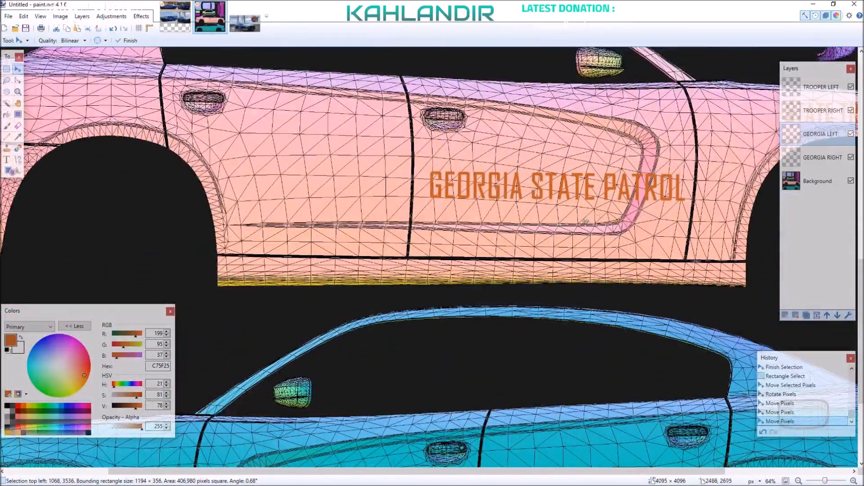
pyautogui.scroll(-5, 616, 210)
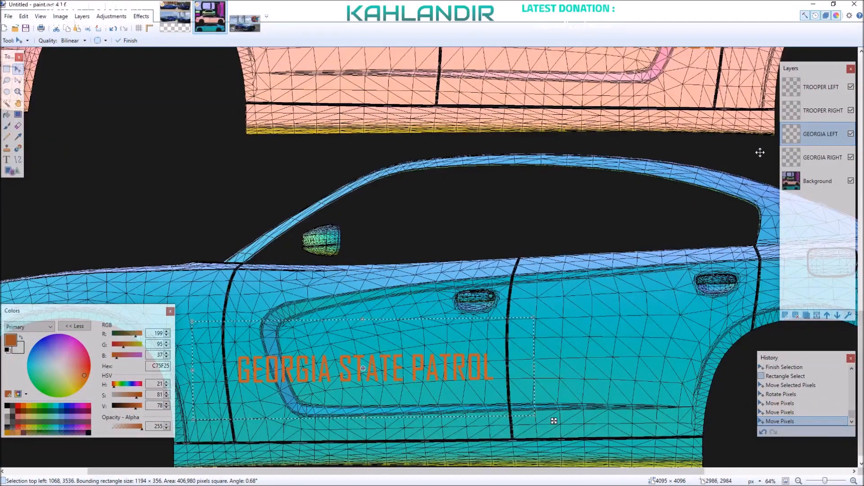
pyautogui.click(819, 157)
pyautogui.scroll(5, 631, 223)
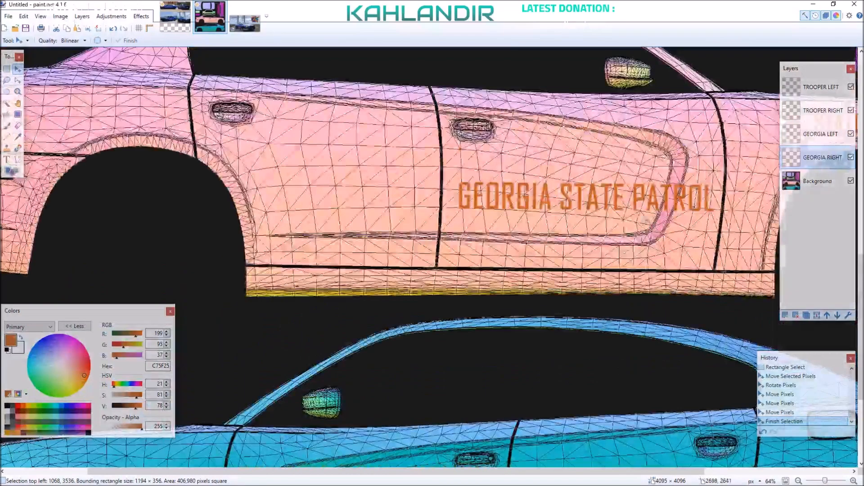
# - Select everything on the GEORGIA RIGHT layer and nudge the door lettering 12 pixels toward the car's rear and 6 pixels up
pyautogui.hotkey('ctrl', 'd')
pyautogui.press('s')
pyautogui.press('m')
pyautogui.hotkey('ctrl', 'a')
pyautogui.press('Left')
pyautogui.press('Left')
pyautogui.press('Left')
pyautogui.press('Left')
pyautogui.press('Left')
pyautogui.press('Left')
pyautogui.press('Left')
pyautogui.press('Left')
pyautogui.press('Left')
pyautogui.press('Left')
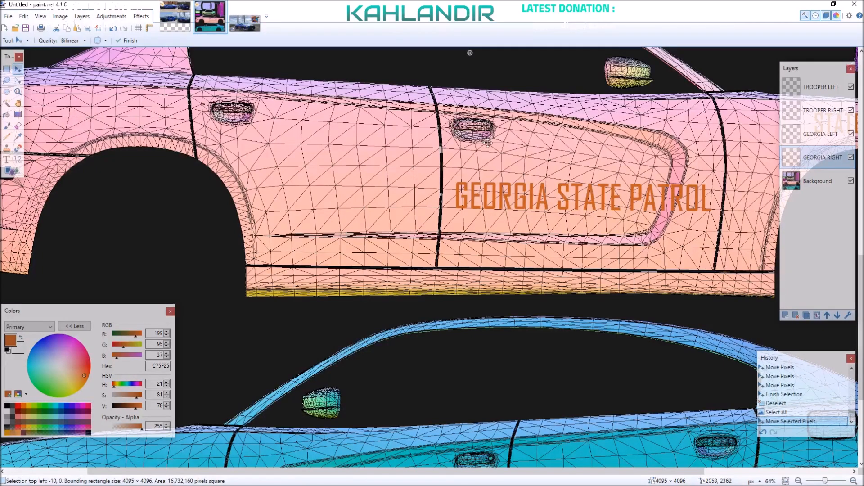
pyautogui.scroll(-3, 464, 220)
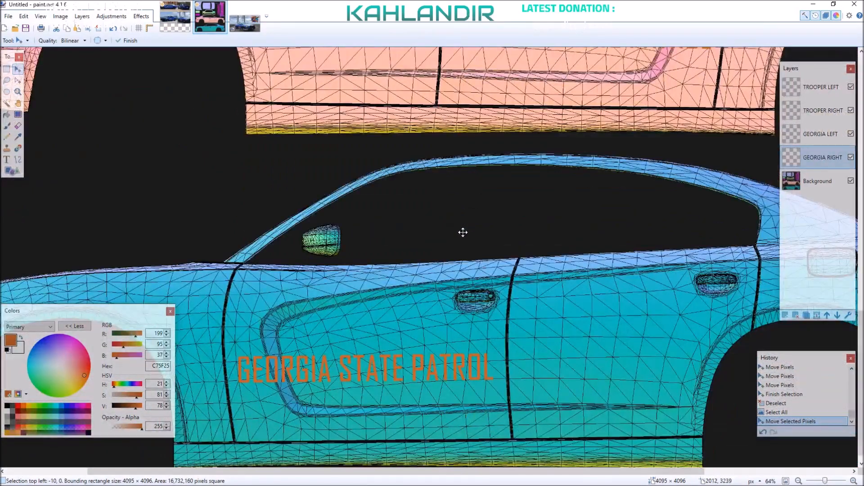
pyautogui.scroll(2, 463, 232)
pyautogui.press('Left')
pyautogui.press('Up')
pyautogui.moveTo(670, 153); pyautogui.dragTo(670, 152)
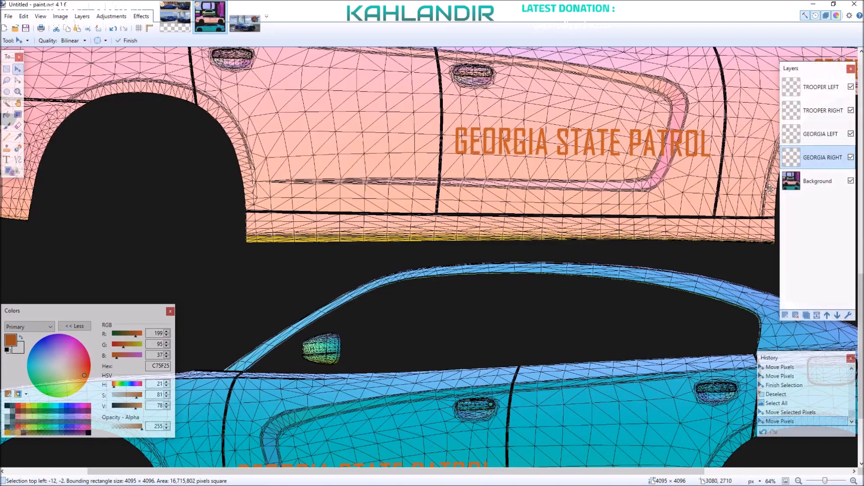
# - Make the GEORGIA LEFT layer active, nudge its door lettering slightly up to match the other side, and deselect
pyautogui.scroll(-2, 627, 177)
pyautogui.click(823, 137)
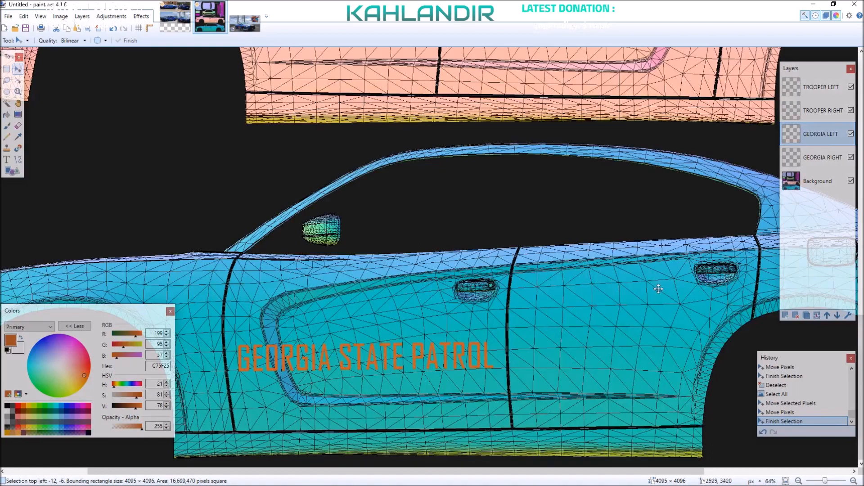
pyautogui.scroll(4, 469, 95)
pyautogui.scroll(-4, 623, 285)
pyautogui.press('Up')
pyautogui.hotkey('ctrl', 'd')
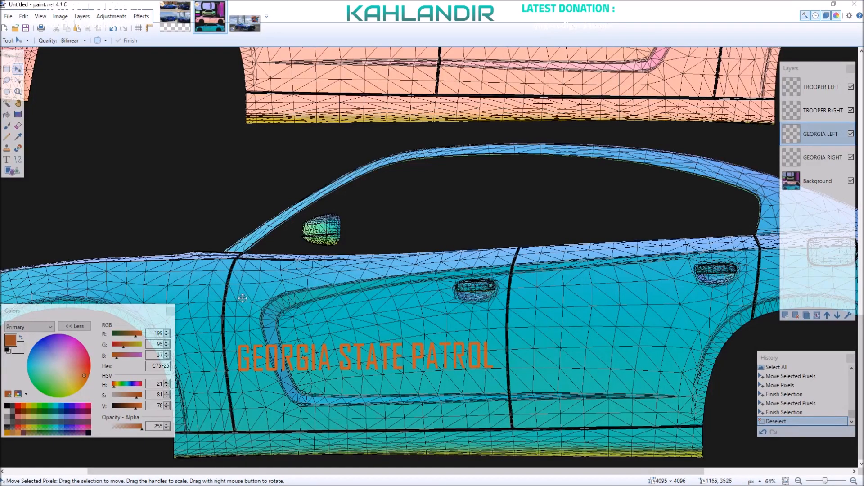
pyautogui.scroll(-3, 302, 261)
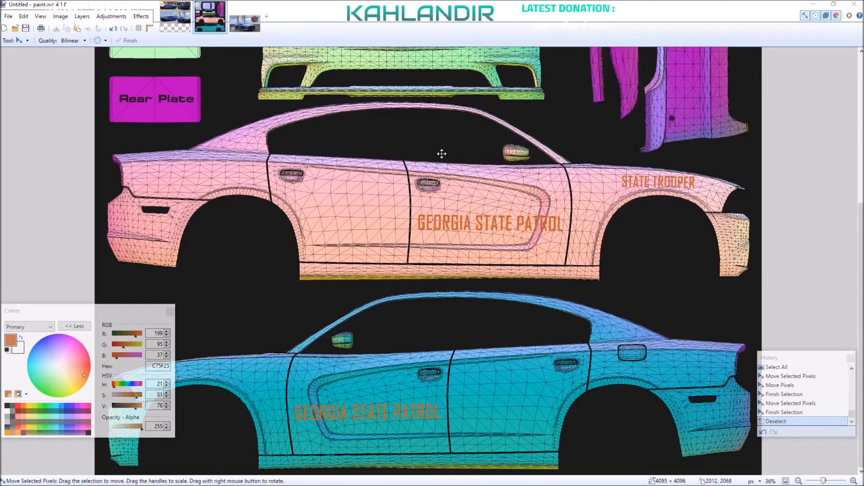
pyautogui.hotkey('ctrl', 'a')
pyautogui.moveTo(615, 140); pyautogui.dragTo(714, 176)
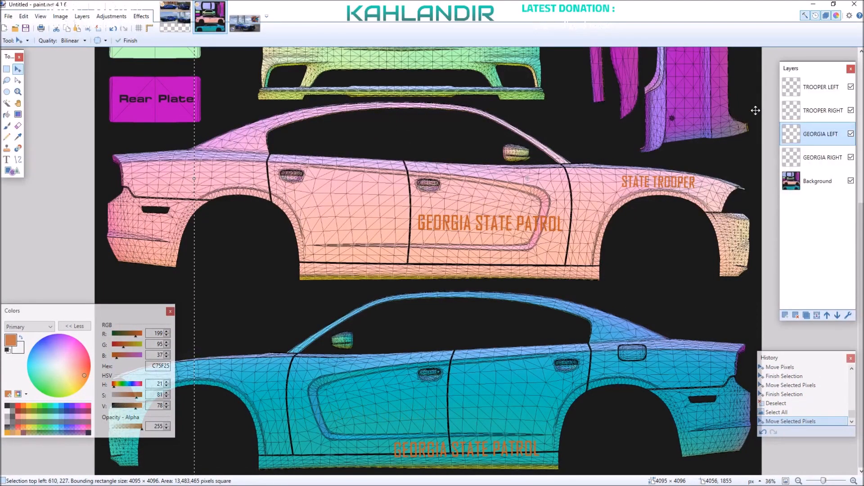
pyautogui.hotkey('ctrl', 'z')
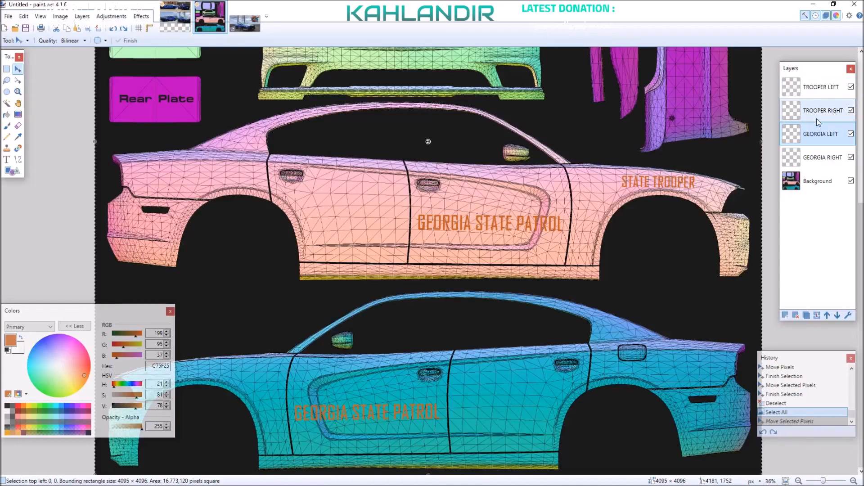
# - Select the STATE TROOPER lettering on the TROOPER RIGHT layer with a rectangle of about 608 × 165 pixels and copy it
pyautogui.click(820, 87)
pyautogui.click(818, 112)
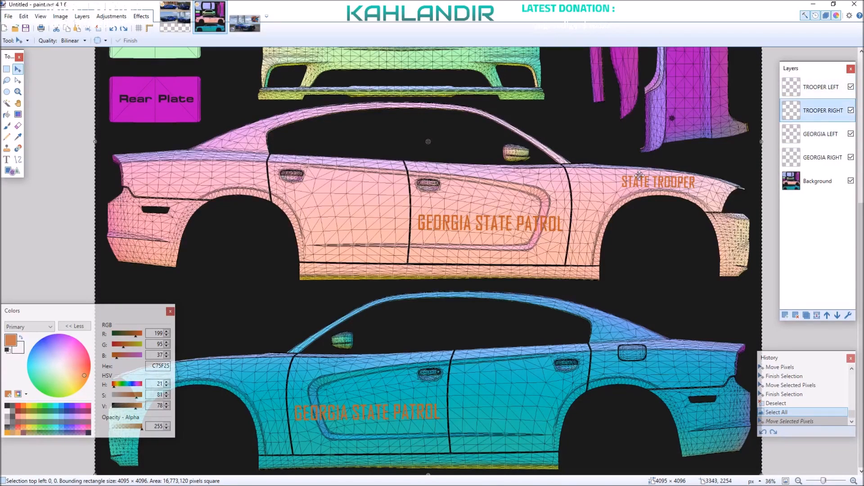
pyautogui.press('s')
pyautogui.moveTo(611, 170); pyautogui.dragTo(709, 196)
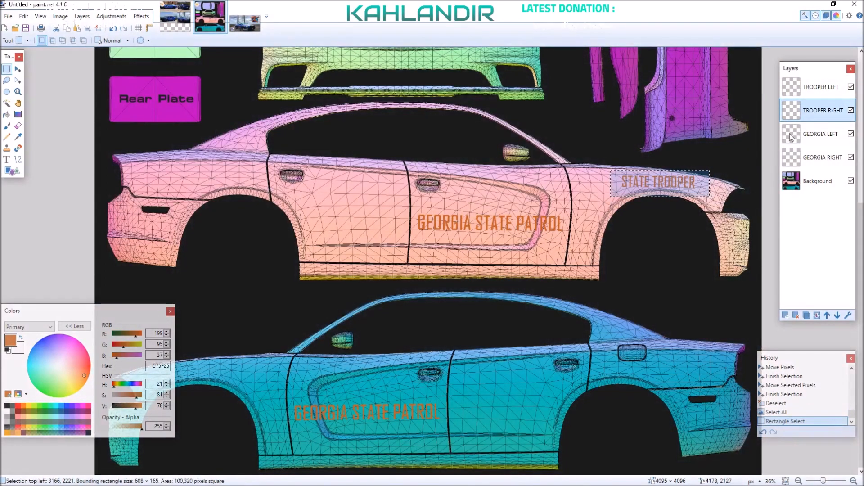
# - Paste the STATE TROOPER lettering into the TROOPER LEFT layer and move it toward the blue side's front fender
pyautogui.click(819, 90)
pyautogui.scroll(4, 302, 320)
pyautogui.scroll(-4, 315, 301)
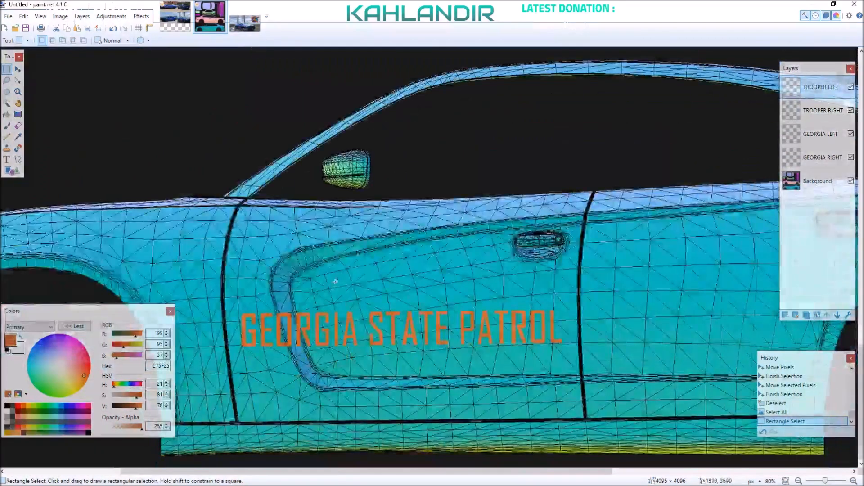
pyautogui.hscroll(-4, 335, 281)
pyautogui.hotkey('ctrl', 'v')
pyautogui.moveTo(552, 167); pyautogui.dragTo(191, 338)
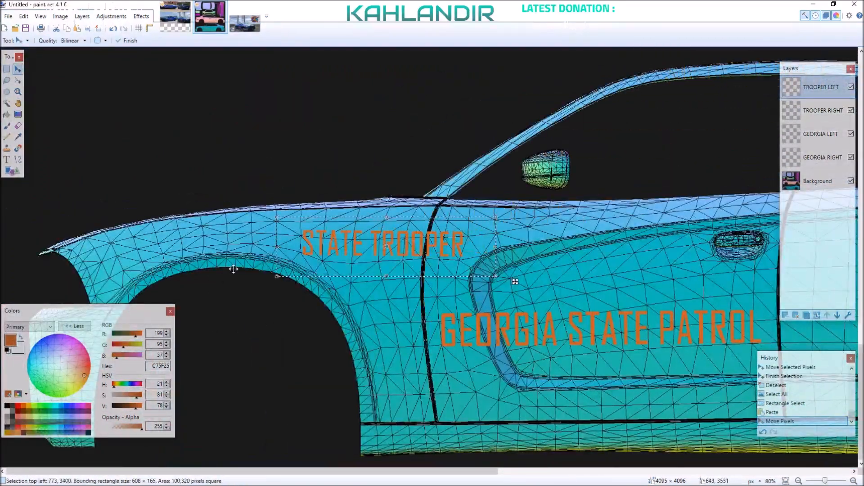
# - Position the pasted STATE TROOPER lettering above the blue side's front wheel arch, rotate it about 2.05°, and deselect
pyautogui.moveTo(217, 245); pyautogui.dragTo(87, 239)
pyautogui.moveTo(161, 225); pyautogui.dragTo(157, 230)
pyautogui.moveTo(248, 258); pyautogui.dragTo(196, 254)
pyautogui.scroll(-2, 205, 250)
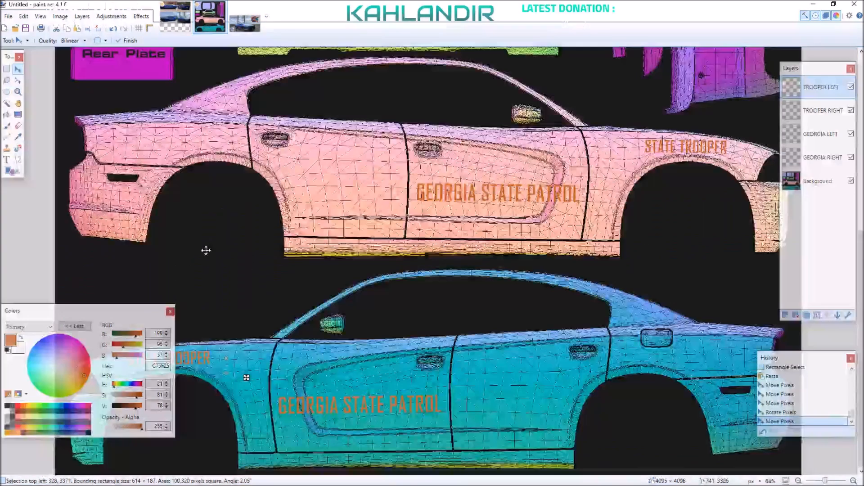
pyautogui.scroll(-1, 310, 260)
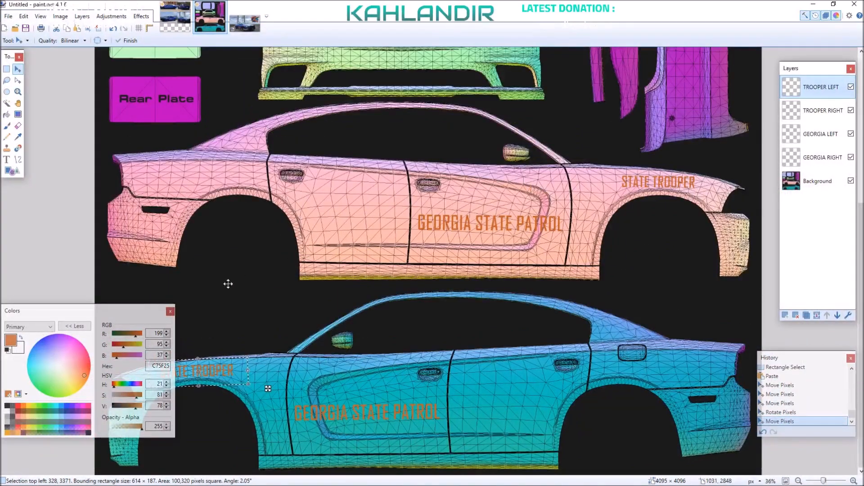
pyautogui.moveTo(161, 313); pyautogui.dragTo(161, 348)
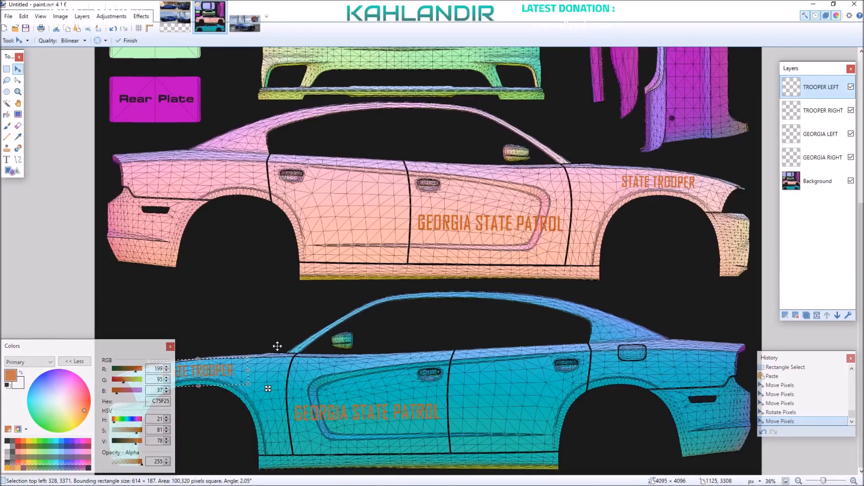
pyautogui.hotkey('ctrl', 'd')
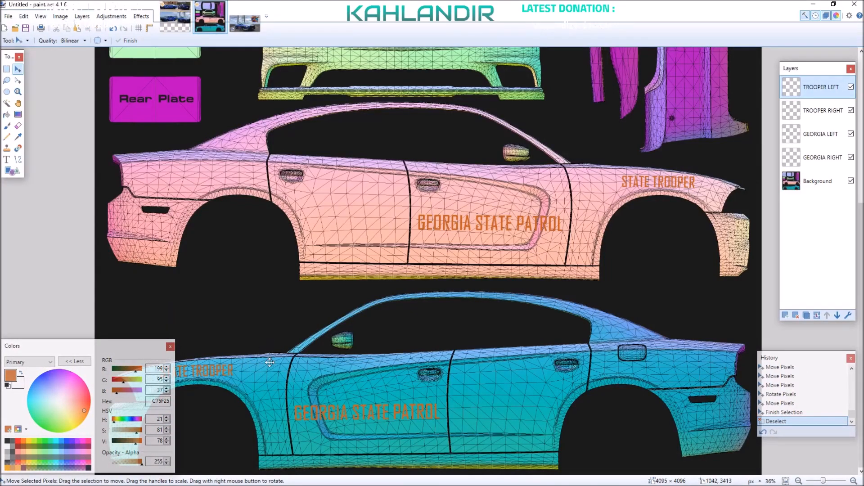
# - Select everything on the TROOPER LEFT layer and nudge the STATE TROOPER lettering 11 pixels toward the car's rear
pyautogui.scroll(4, 357, 319)
pyautogui.scroll(-4, 357, 316)
pyautogui.scroll(6, 352, 296)
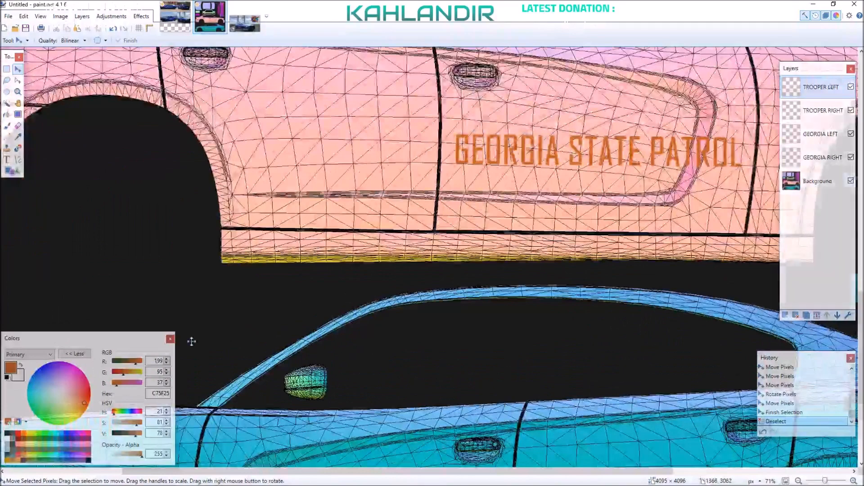
pyautogui.scroll(-4, 250, 318)
pyautogui.hscroll(-4, 181, 306)
pyautogui.hotkey('ctrl', 'a')
pyautogui.press('Right')
pyautogui.press('Right')
pyautogui.press('Right')
pyautogui.press('Right')
pyautogui.press('Right')
pyautogui.press('Right')
pyautogui.press('Right')
pyautogui.press('Right')
pyautogui.press('Right')
pyautogui.press('Right')
pyautogui.press('Right')
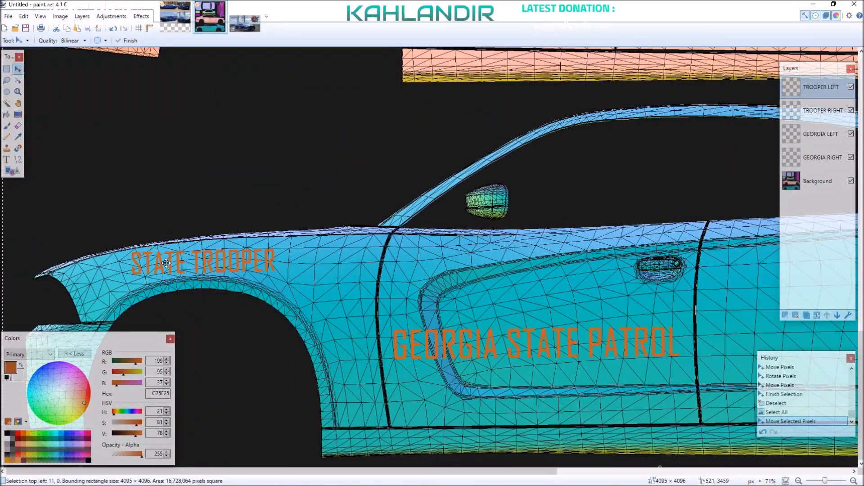
# - Nudge the blue side's STATE TROOPER lettering 25 pixels toward the front of the car
pyautogui.press('Left')
pyautogui.press('Left')
pyautogui.press('Left')
pyautogui.press('Left')
pyautogui.press('Left')
pyautogui.press('Left')
pyautogui.press('Left')
pyautogui.press('Left')
pyautogui.press('Left')
pyautogui.press('Left')
pyautogui.press('Left')
pyautogui.press('Left')
pyautogui.press('Left')
pyautogui.press('Left')
pyautogui.press('Left')
pyautogui.press('Left')
pyautogui.press('Left')
pyautogui.press('Left')
pyautogui.press('Left')
pyautogui.press('Left')
pyautogui.press('Left')
pyautogui.press('Left')
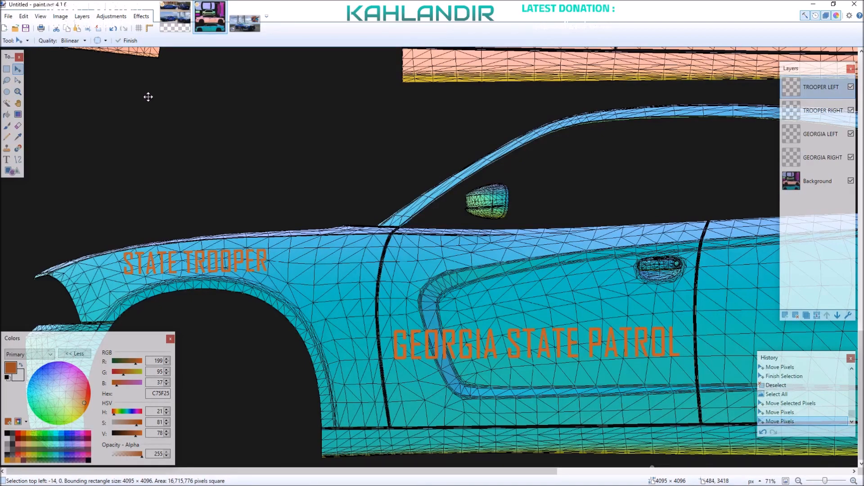
# - Check the fender lettering in the reference photos and nudge the blue side's STATE TROOPER lettering 12 pixels rearward and 1 pixel down
pyautogui.click(242, 20)
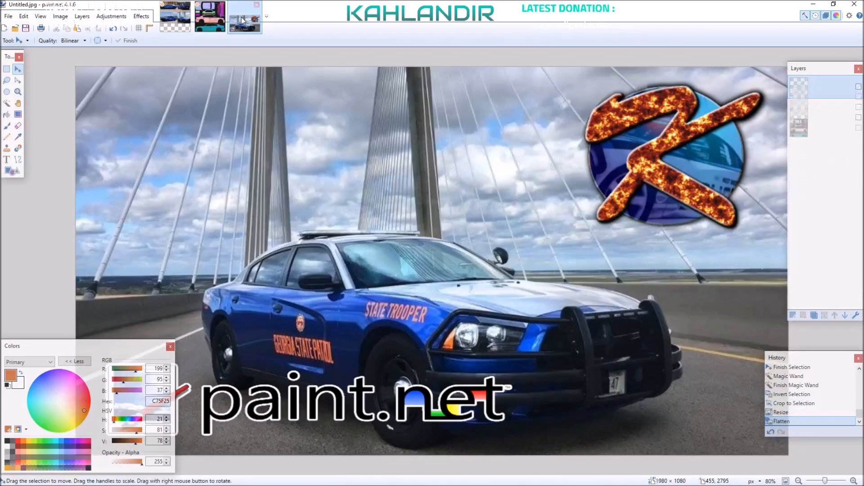
pyautogui.click(166, 22)
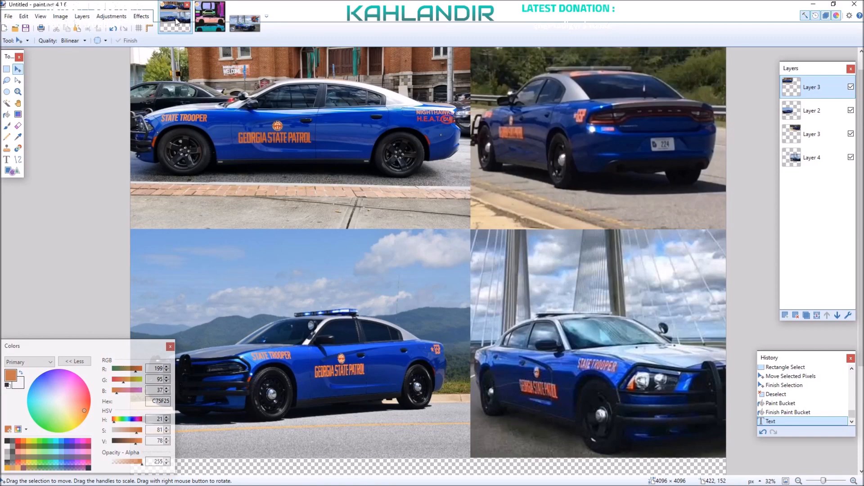
pyautogui.hotkey('ctrl', 'Tab')
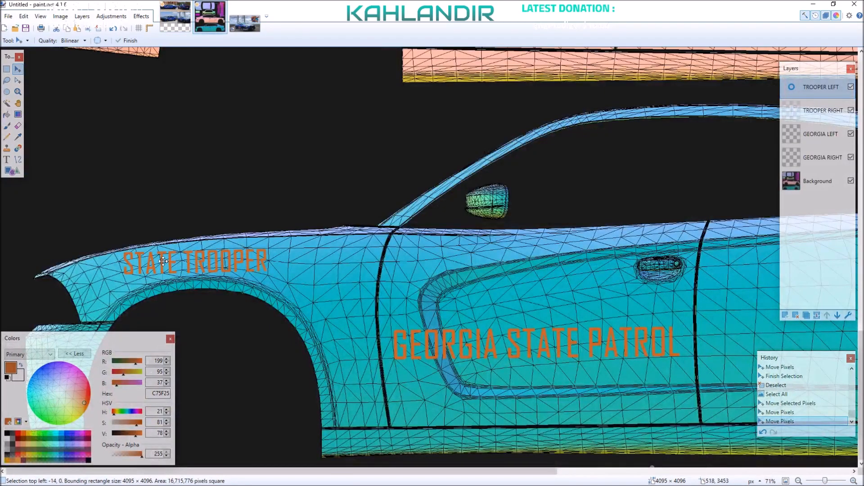
pyautogui.press('Right')
pyautogui.press('Right')
pyautogui.press('Right')
pyautogui.press('Right')
pyautogui.press('Right')
pyautogui.press('Right')
pyautogui.press('Right')
pyautogui.press('Right')
pyautogui.press('Right')
pyautogui.press('Right')
pyautogui.press('Right')
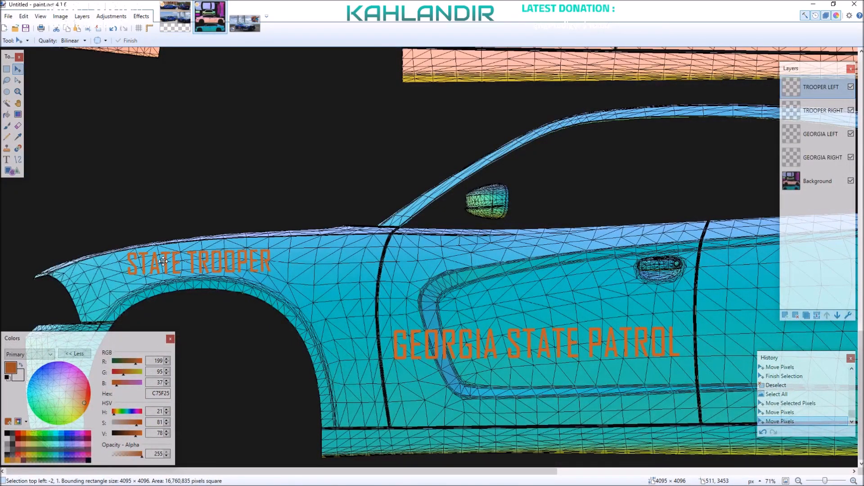
# - Select the blue side's STATE TROOPER lettering, widen the selected block to about 627 pixels and rotate it to about -0.21°
pyautogui.press('s')
pyautogui.moveTo(121, 246)
pyautogui.mouseDown()
pyautogui.moveTo(291, 287)
pyautogui.moveTo(322, 273)
pyautogui.mouseUp()
pyautogui.press('m')
pyautogui.moveTo(222, 244); pyautogui.dragTo(219, 244)
pyautogui.moveTo(100, 269); pyautogui.dragTo(120, 263)
pyautogui.moveTo(341, 291); pyautogui.dragTo(334, 292)
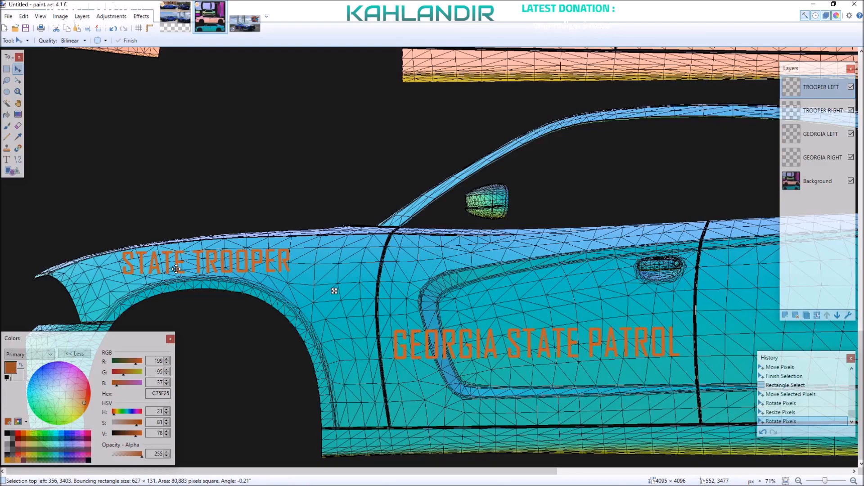
# - Reduce the STATE TROOPER lettering block's height to about 121 pixels, fine-tune its position above the wheel arch, and deselect
pyautogui.moveTo(204, 260); pyautogui.dragTo(212, 247)
pyautogui.press('Up')
pyautogui.press('Up')
pyautogui.press('Up')
pyautogui.press('Up')
pyautogui.press('Up')
pyautogui.press('Up')
pyautogui.press('Up')
pyautogui.press('Up')
pyautogui.press('Up')
pyautogui.press('Up')
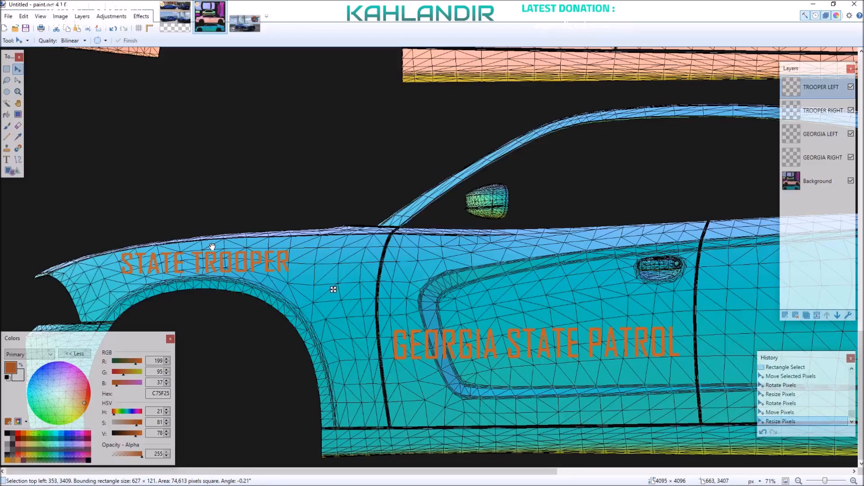
pyautogui.press('Down')
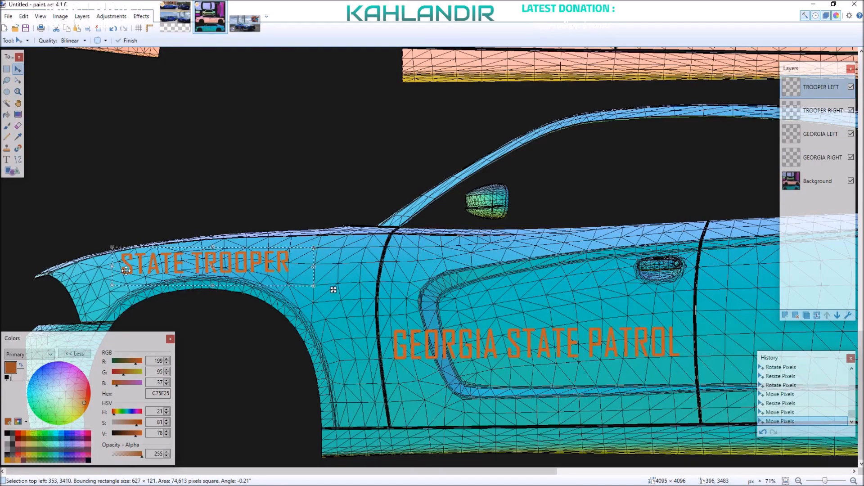
pyautogui.hotkey('ctrl', 'd')
# - Select the resized STATE TROOPER lettering on the TROOPER LEFT layer with a rectangle of about 569 × 168 pixels and copy it
pyautogui.scroll(-3, 258, 252)
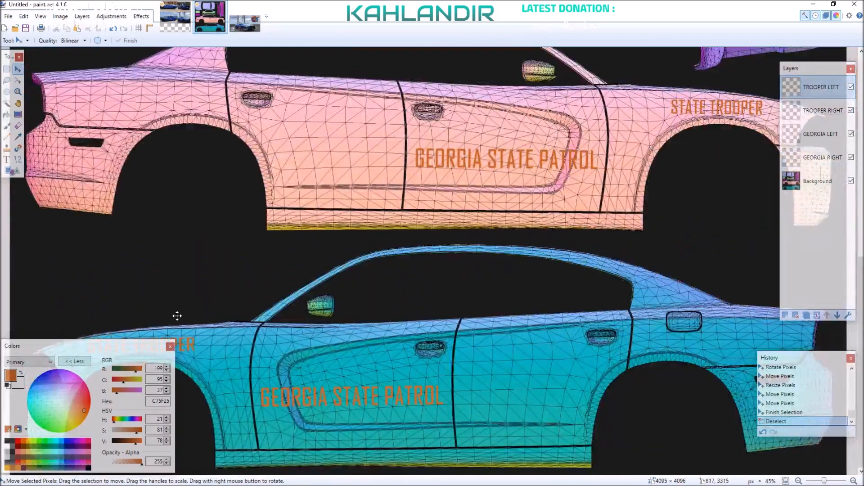
pyautogui.scroll(-1, 175, 313)
pyautogui.scroll(4, 189, 312)
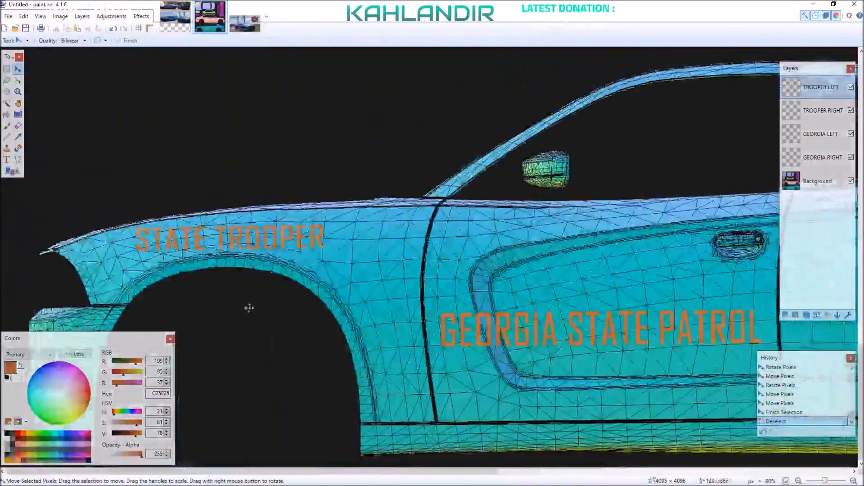
pyautogui.press('s')
pyautogui.moveTo(130, 218)
pyautogui.mouseDown()
pyautogui.moveTo(300, 277)
pyautogui.moveTo(335, 279)
pyautogui.mouseUp()
# - Select the old STATE TROOPER lettering on the pink side's front fender in the TROOPER RIGHT layer and remove it
pyautogui.hscroll(6, 296, 176)
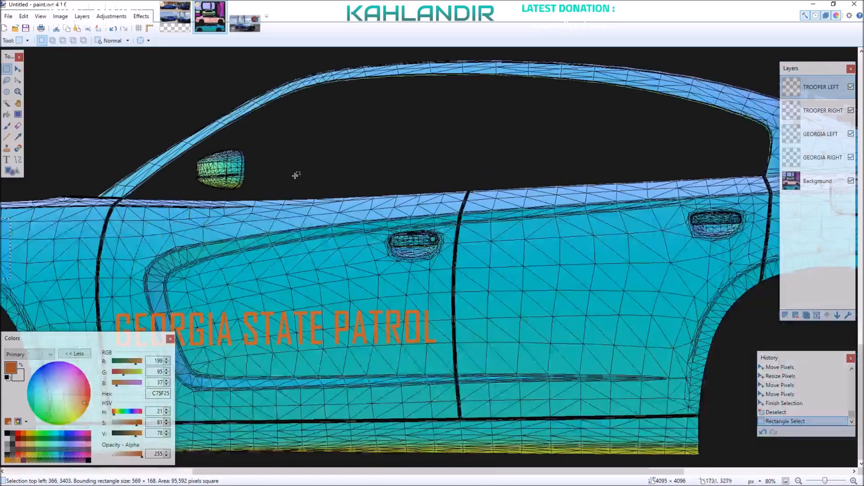
pyautogui.hscroll(10, 296, 175)
pyautogui.scroll(8, 296, 175)
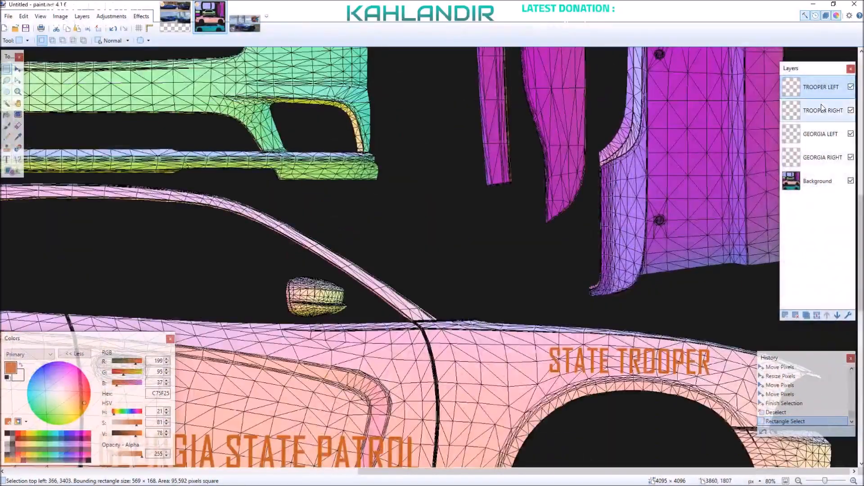
pyautogui.click(821, 108)
pyautogui.scroll(-3, 574, 259)
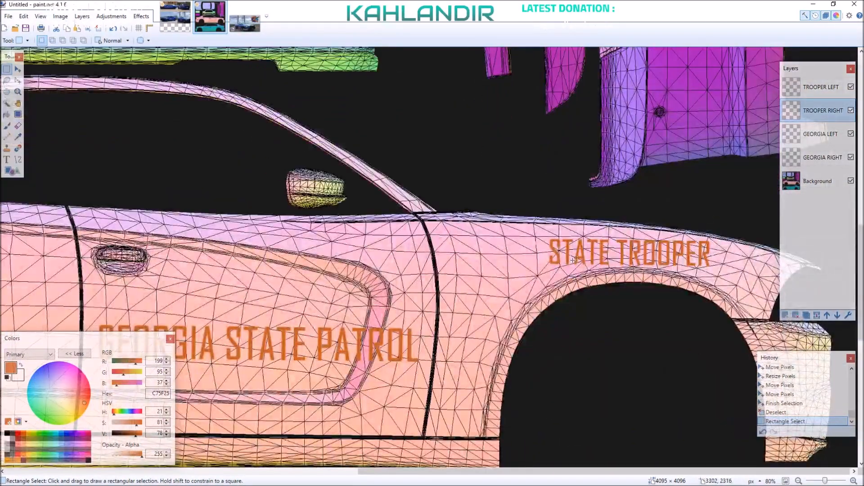
pyautogui.moveTo(513, 221); pyautogui.dragTo(757, 287)
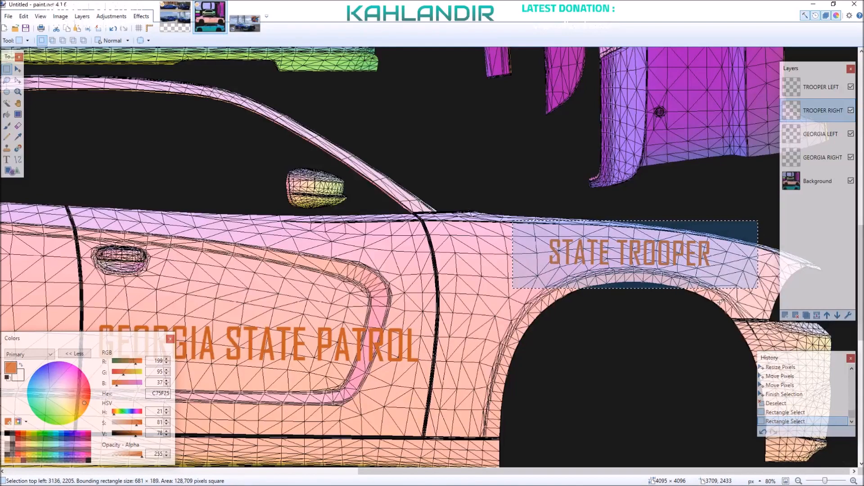
pyautogui.hotkey('ctrl', 'x')
# - Paste the resized STATE TROOPER lettering into the TROOPER RIGHT layer, place it above the pink side's front wheel arch, and rotate it about -3.21°
pyautogui.hotkey('ctrl', 'v')
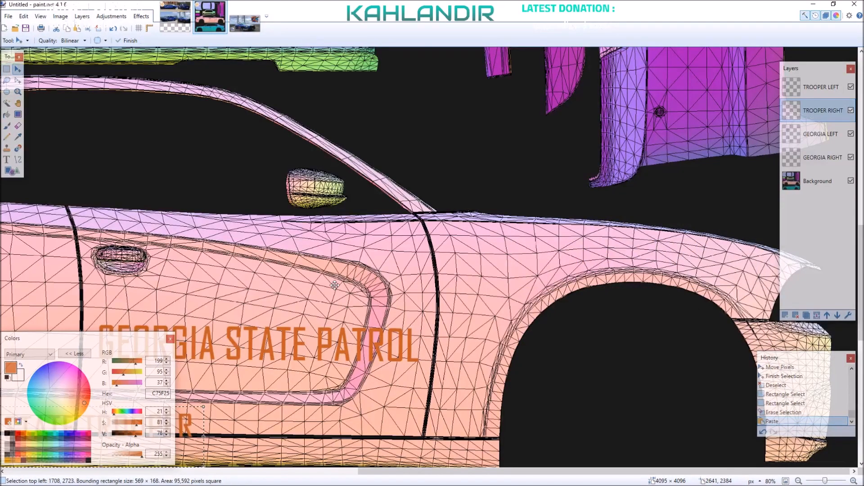
pyautogui.moveTo(768, 171); pyautogui.dragTo(812, 159)
pyautogui.moveTo(622, 244); pyautogui.dragTo(691, 196)
pyautogui.moveTo(521, 244); pyautogui.dragTo(563, 250)
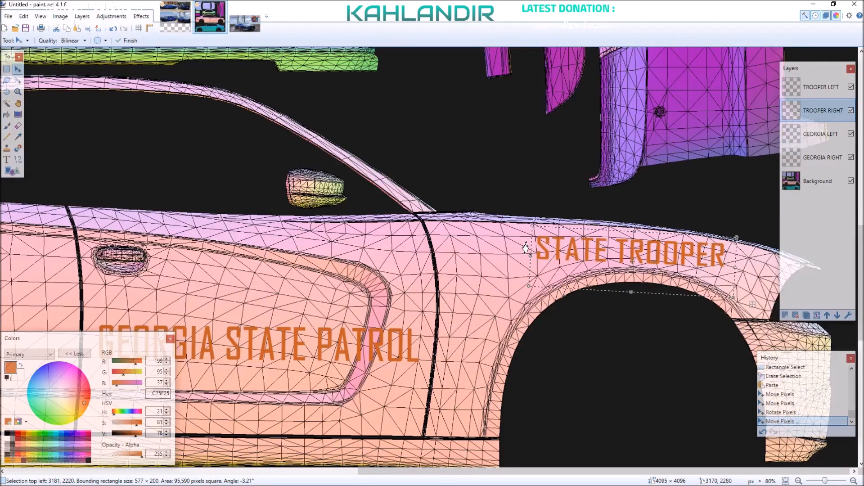
pyautogui.scroll(-3, 549, 247)
pyautogui.scroll(-3, 511, 301)
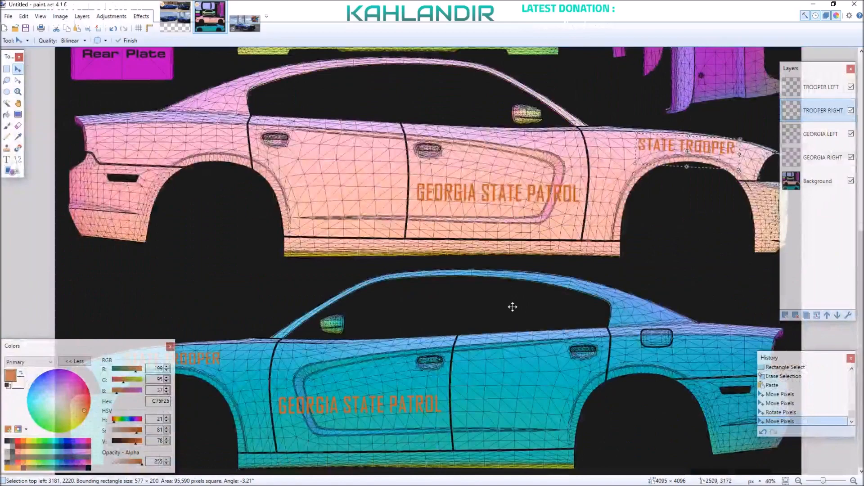
# - Fine-tune the position of the rotated STATE TROOPER lettering above the pink side's front wheel arch and deselect it
pyautogui.scroll(5, 409, 311)
pyautogui.scroll(-3, 407, 312)
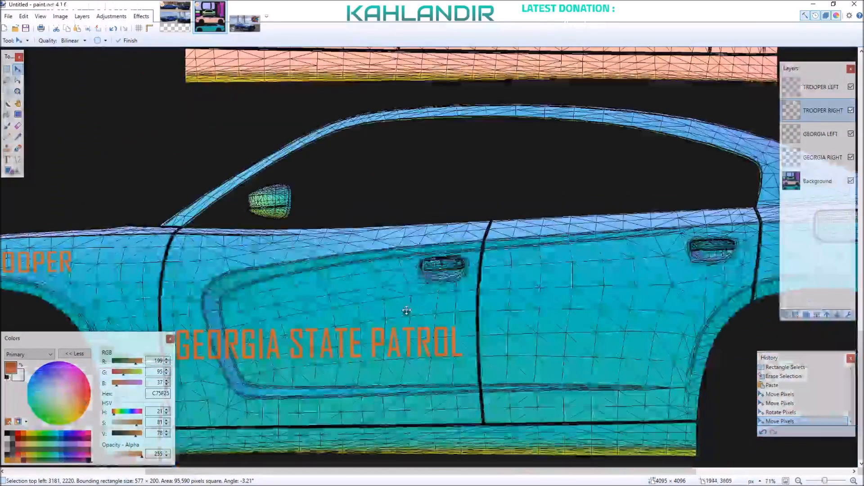
pyautogui.hscroll(-3, 406, 312)
pyautogui.hscroll(3, 407, 310)
pyautogui.scroll(5, 407, 309)
pyautogui.hscroll(3, 406, 310)
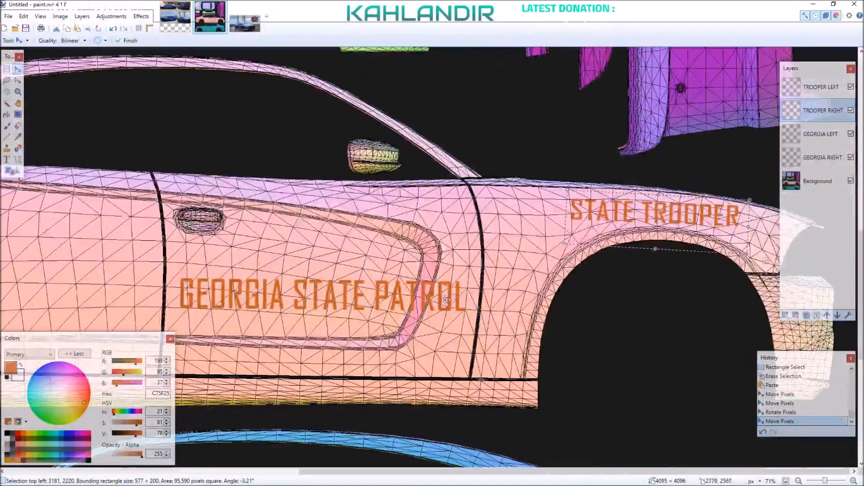
pyautogui.hotkey('ctrl', 'd')
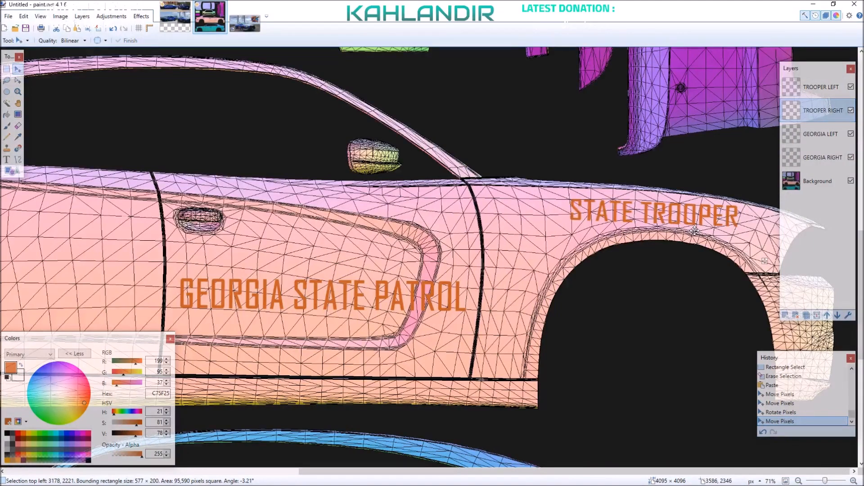
pyautogui.scroll(-5, 637, 307)
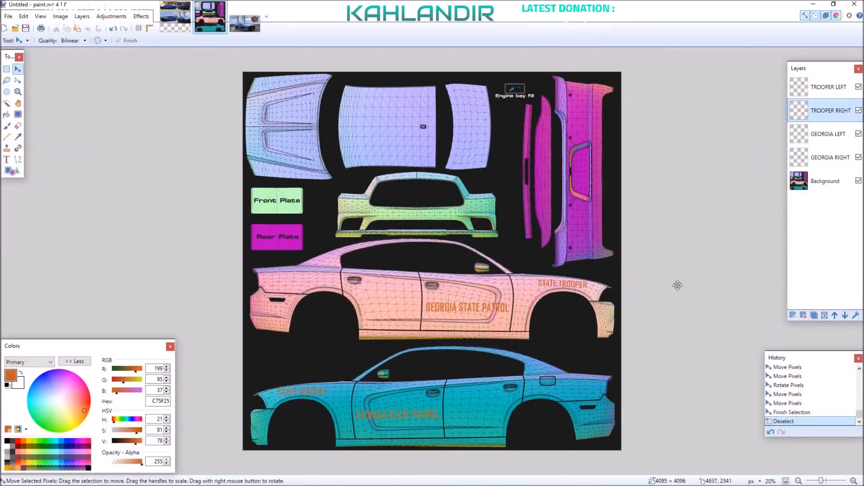
# - Check the rear-quarter marking in the reference photos and add two new layers above TROOPER LEFT in the template
pyautogui.click(191, 26)
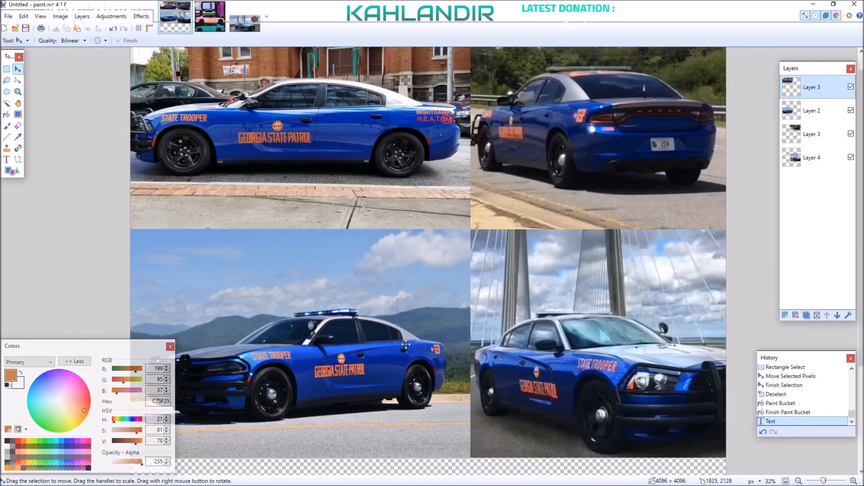
pyautogui.scroll(5, 443, 366)
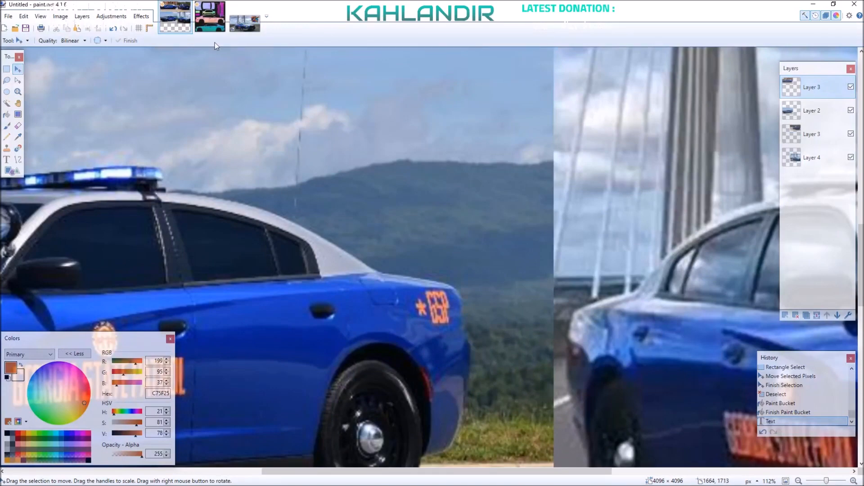
pyautogui.click(210, 17)
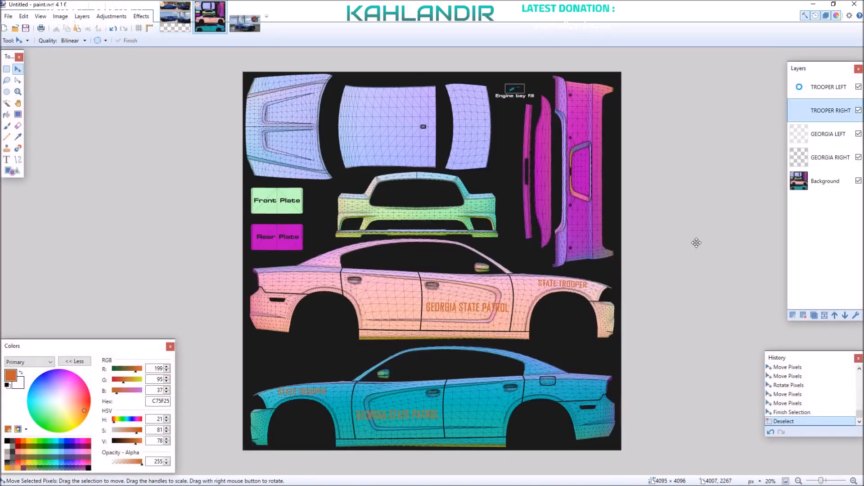
pyautogui.click(837, 86)
pyautogui.doubleClick(793, 316)
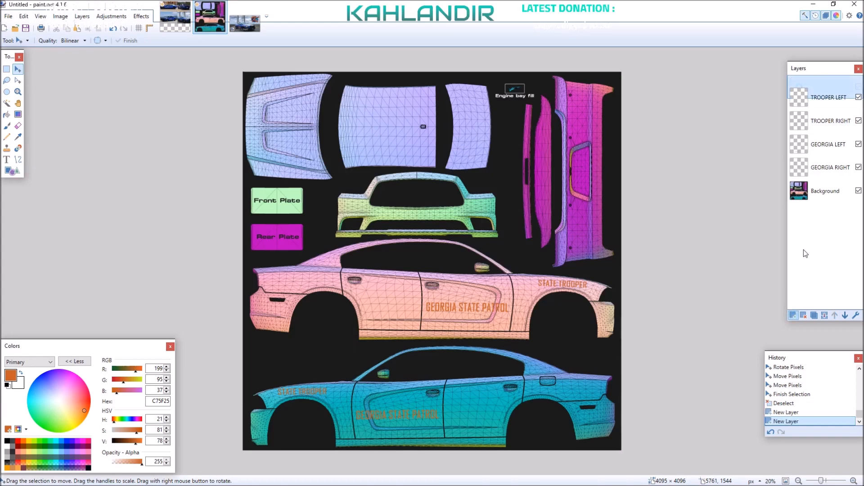
# - Name the lower new layer *GPS RIGHT and the upper new layer *GSP LEFT
pyautogui.doubleClick(813, 111)
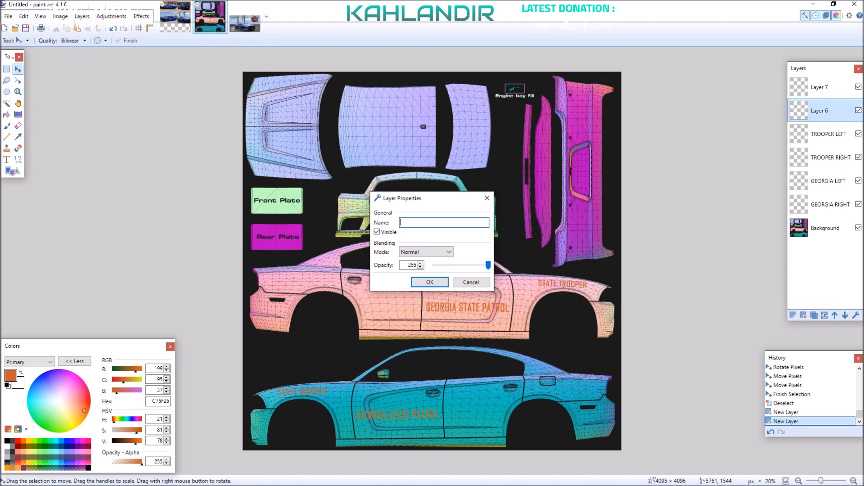
pyautogui.write('*GPS RIGHT')
pyautogui.press('Return')
pyautogui.doubleClick(820, 92)
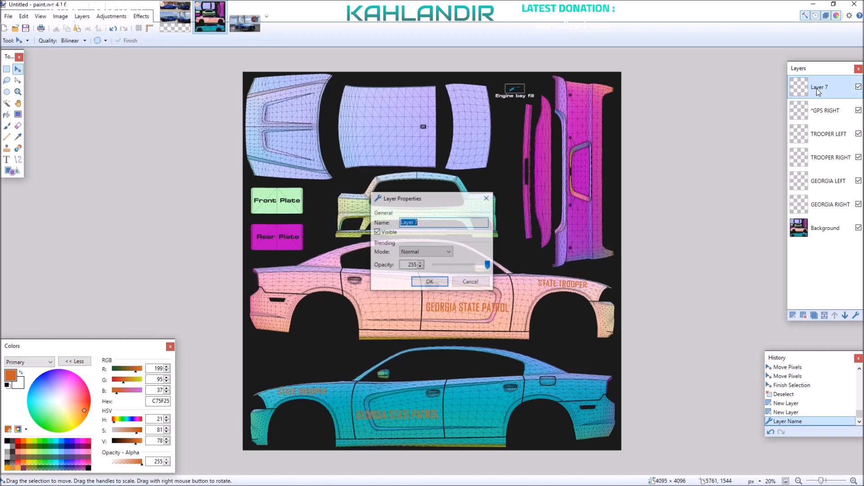
pyautogui.write('*')
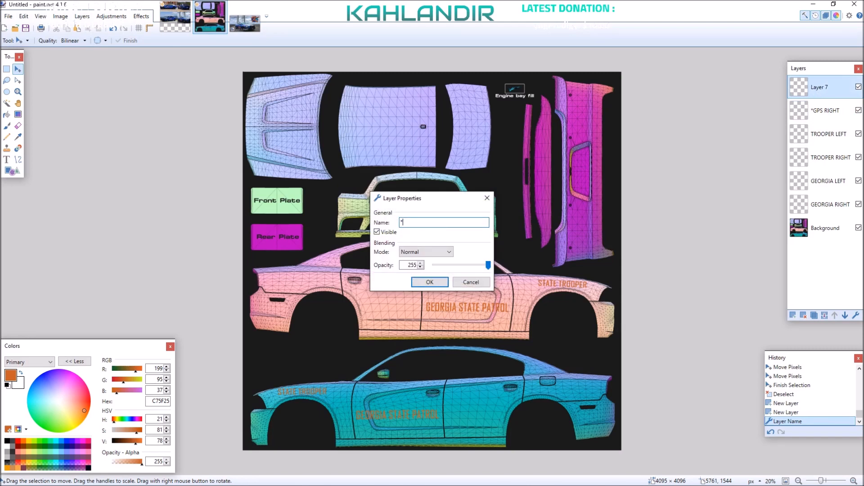
pyautogui.write('GSP LEFT')
pyautogui.press('Return')
# - Correct the name of the *GPS RIGHT layer to *GSP RIGHT
pyautogui.doubleClick(820, 111)
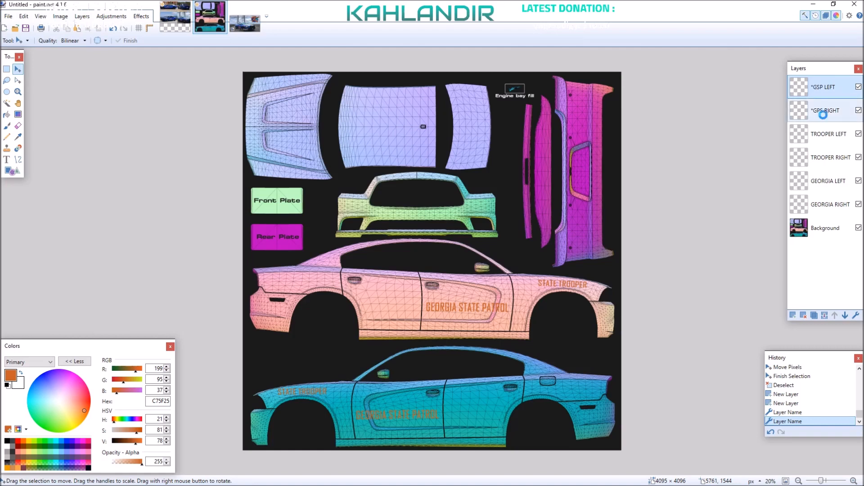
pyautogui.moveTo(410, 223); pyautogui.dragTo(414, 223)
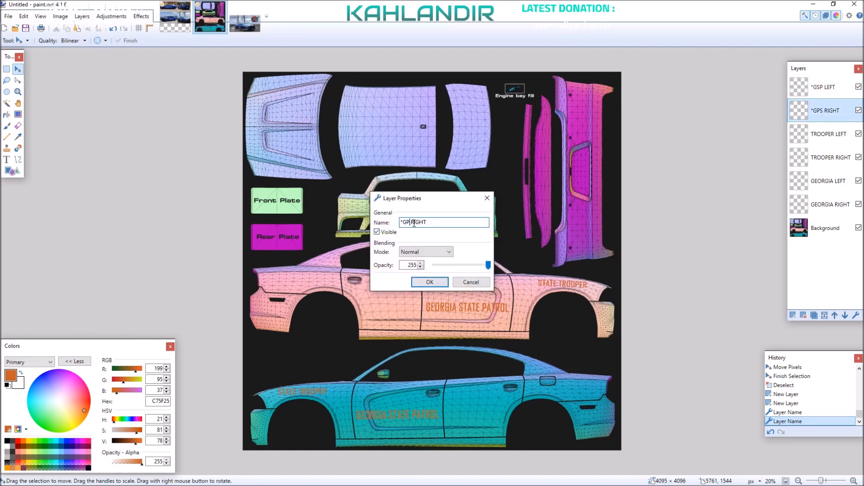
pyautogui.press('Return')
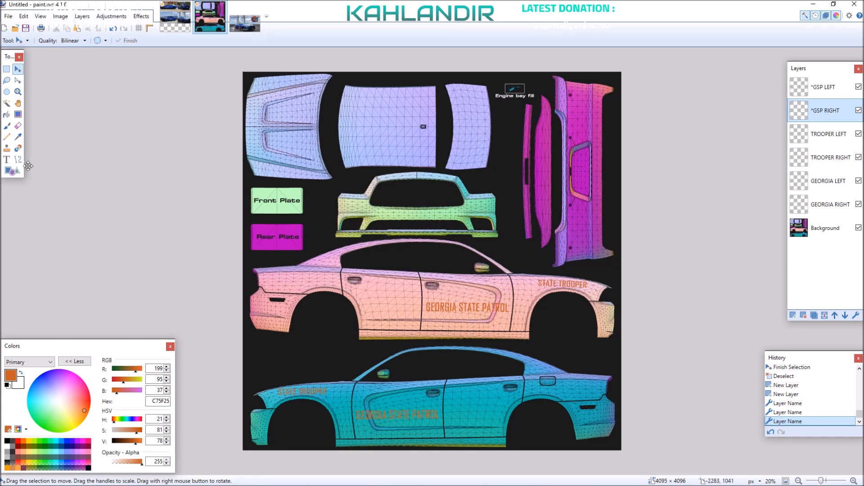
# - Add the text *GSP in bold Agency FB, size 66, on the pink side's rear quarter in the *GSP RIGHT layer
pyautogui.click(6, 160)
pyautogui.click(272, 276)
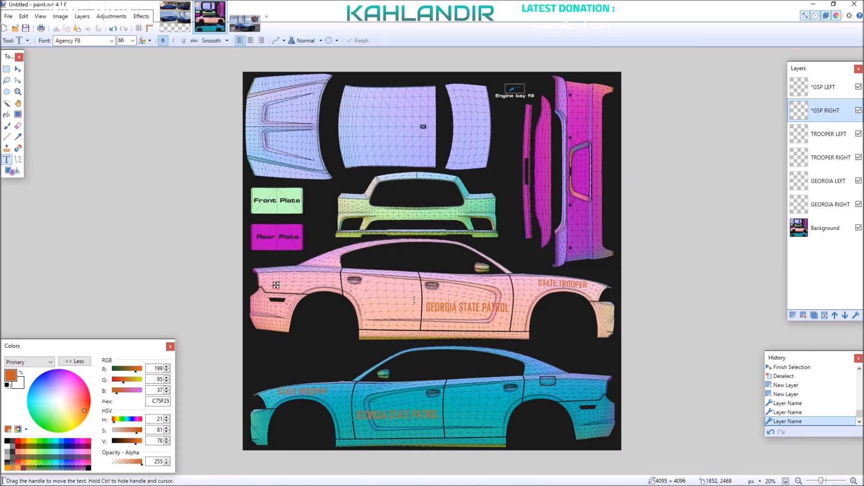
pyautogui.write('*')
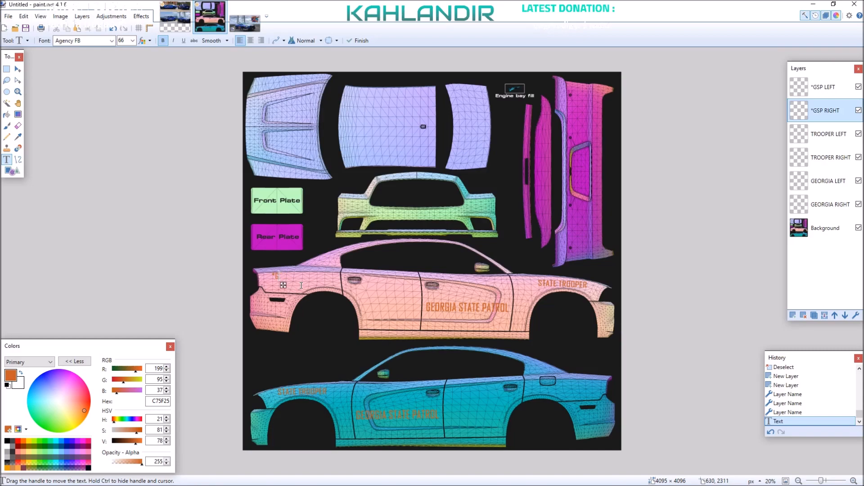
pyautogui.moveTo(290, 285); pyautogui.dragTo(282, 288)
# - Compare the rear-quarter marking in the reference photos, adjust the *GSP text's position near the pink side's rear edge, and finish the text
pyautogui.click(244, 20)
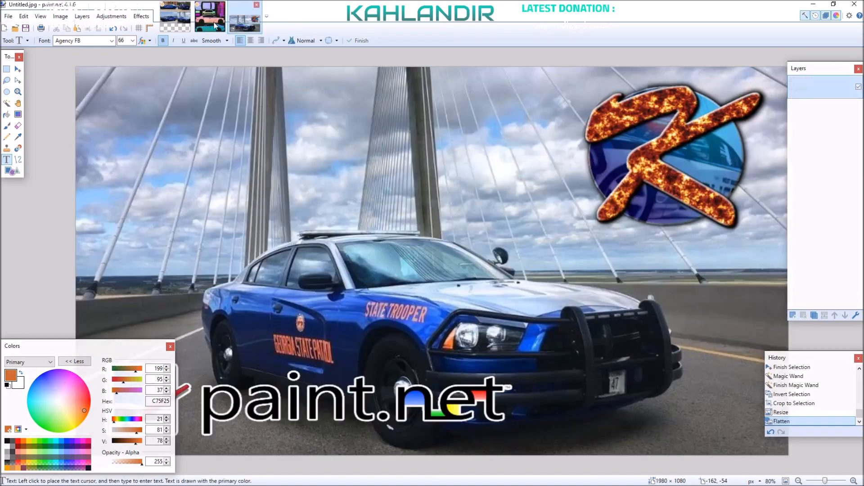
pyautogui.click(165, 28)
pyautogui.scroll(-6, 285, 117)
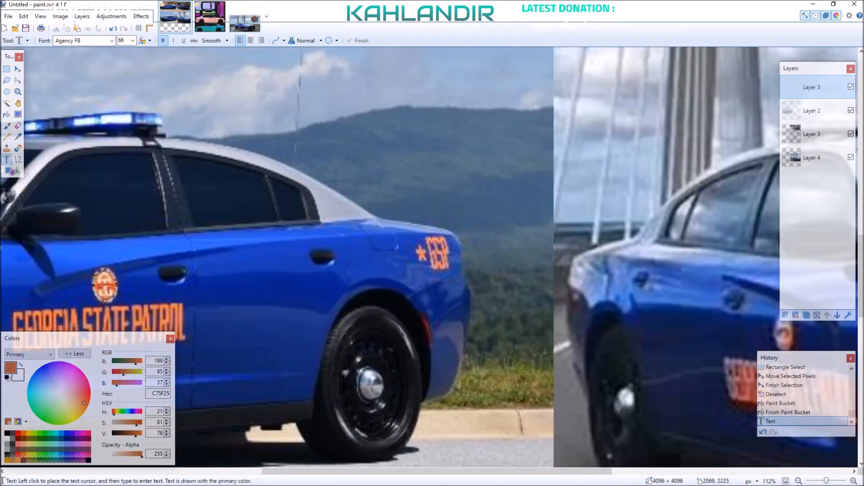
pyautogui.scroll(5, 282, 296)
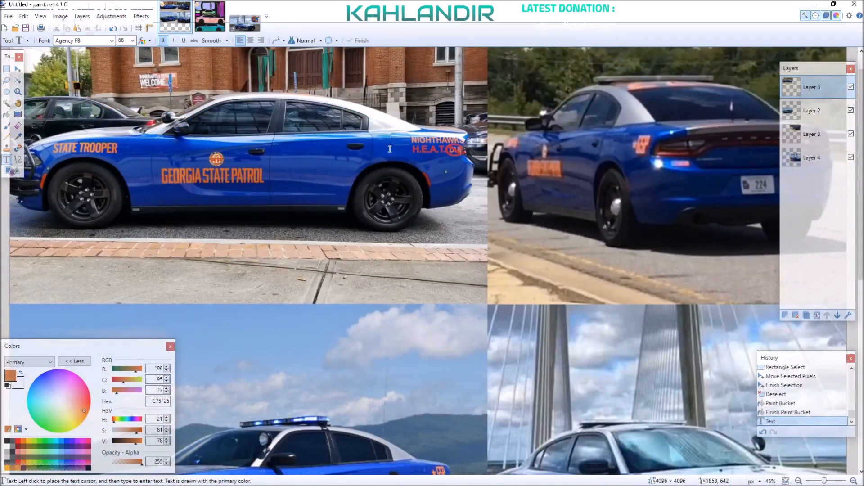
pyautogui.scroll(-4, 405, 220)
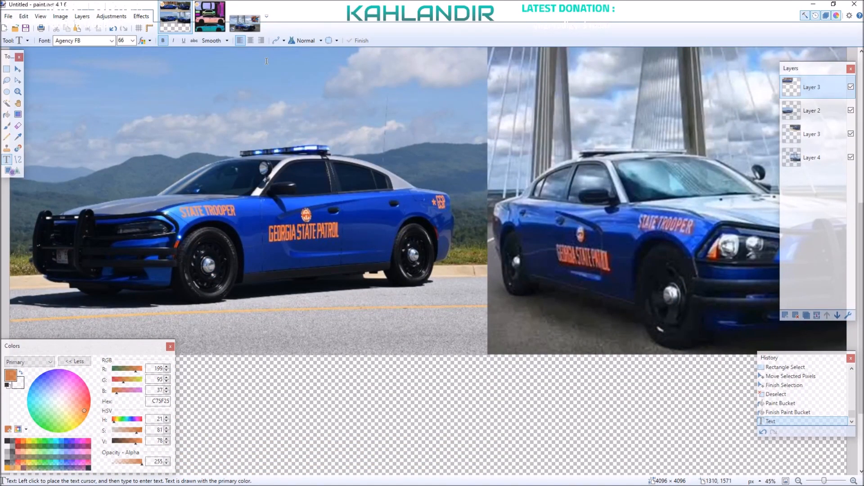
pyautogui.click(208, 29)
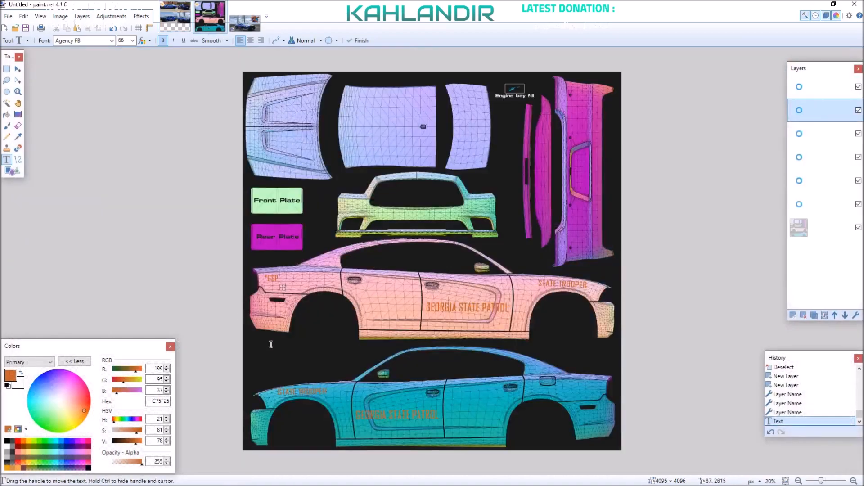
pyautogui.moveTo(129, 230); pyautogui.dragTo(126, 231)
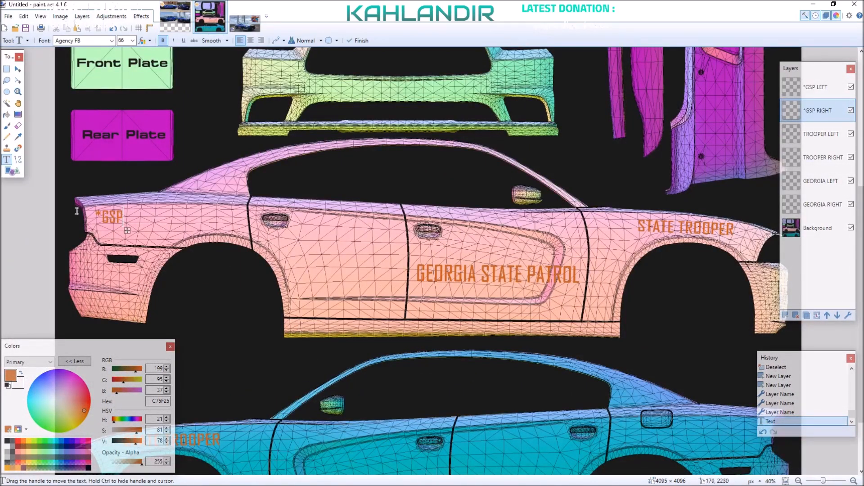
pyautogui.scroll(2, 126, 229)
pyautogui.hscroll(-1, 121, 225)
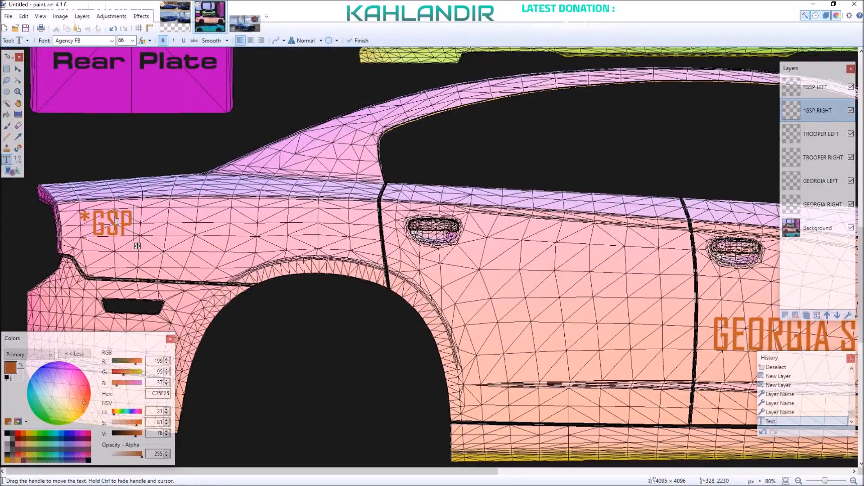
pyautogui.press('Escape')
# - Select the *GSP lettering on the pink side with a rectangle of about 224 × 155 pixels and copy it
pyautogui.scroll(-1, 124, 195)
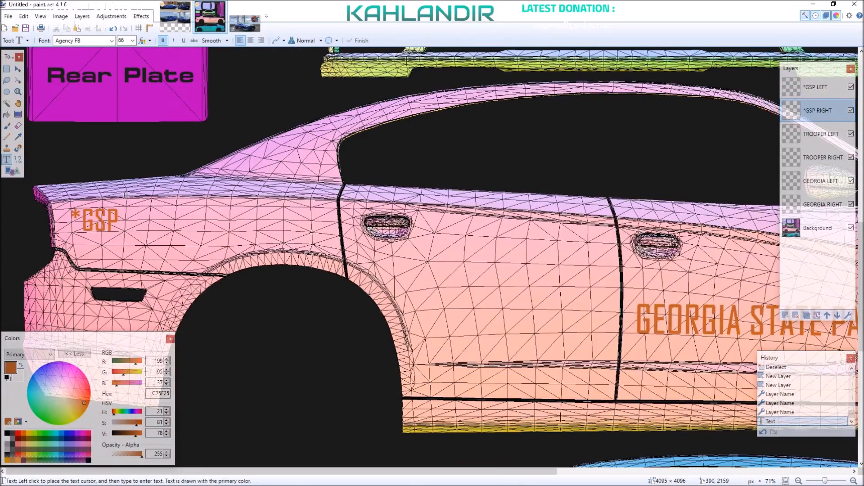
pyautogui.press('m')
pyautogui.hotkey('ctrl', 'a')
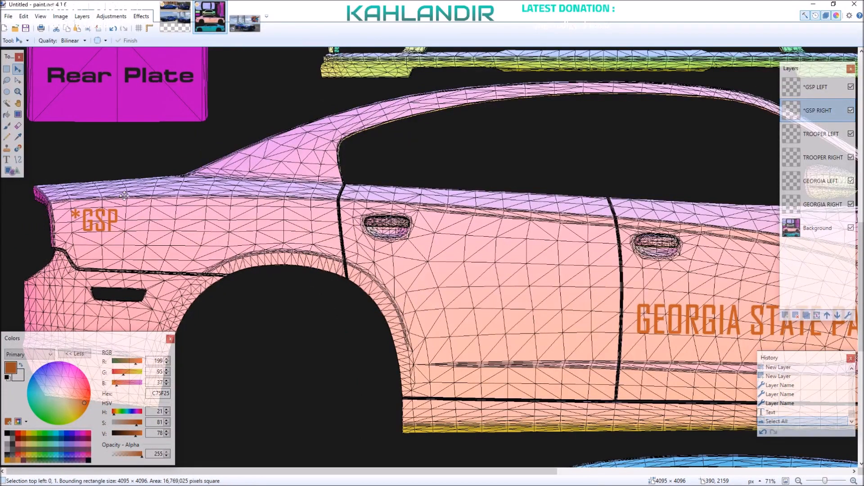
pyautogui.click(124, 196)
pyautogui.press('s')
pyautogui.moveTo(64, 201); pyautogui.dragTo(135, 249)
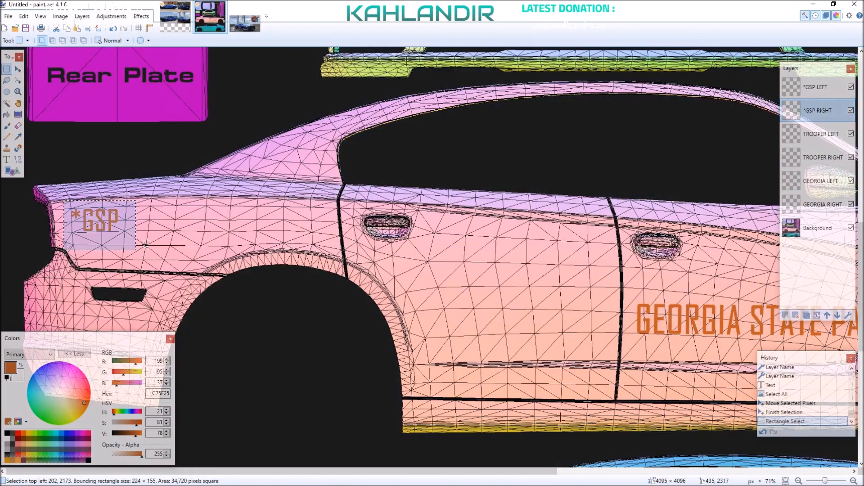
# - Recheck the reference photos, paste the *GSP lettering into the *GSP LEFT layer, and place it on the blue side's rear quarter
pyautogui.click(816, 87)
pyautogui.scroll(-7, 600, 180)
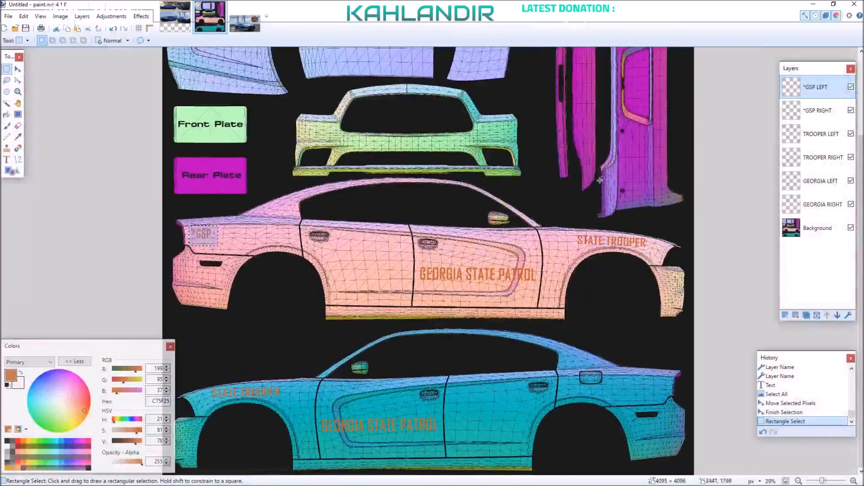
pyautogui.click(175, 15)
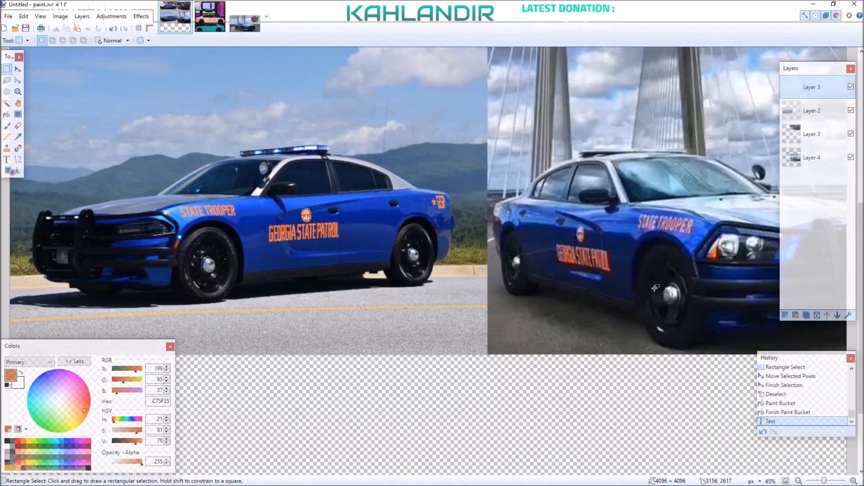
pyautogui.scroll(2, 657, 295)
pyautogui.scroll(4, 657, 295)
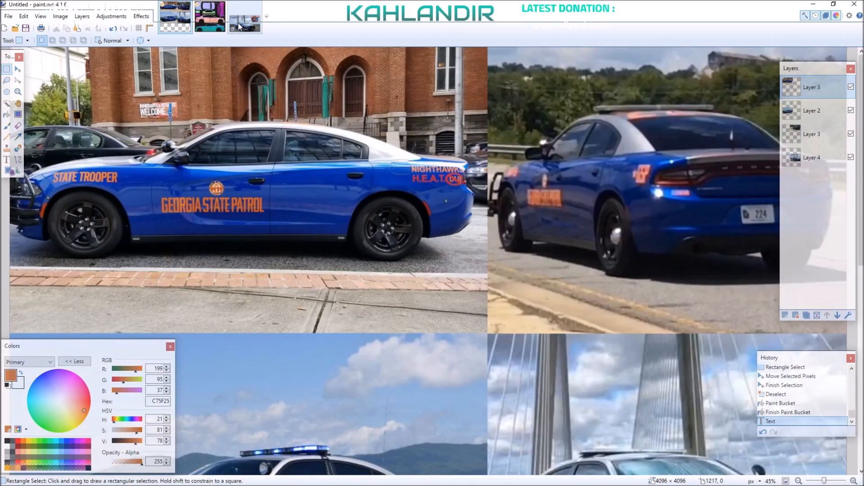
pyautogui.scroll(-6, 252, 34)
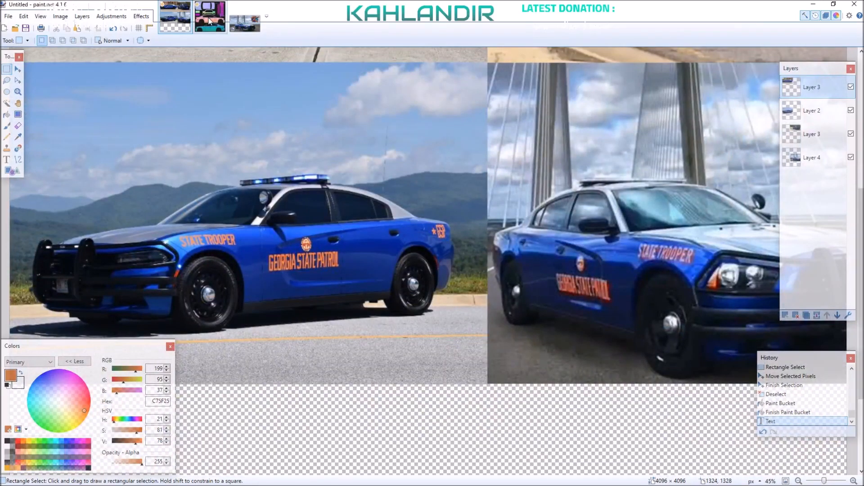
pyautogui.click(209, 20)
pyautogui.hotkey('ctrl', 'v')
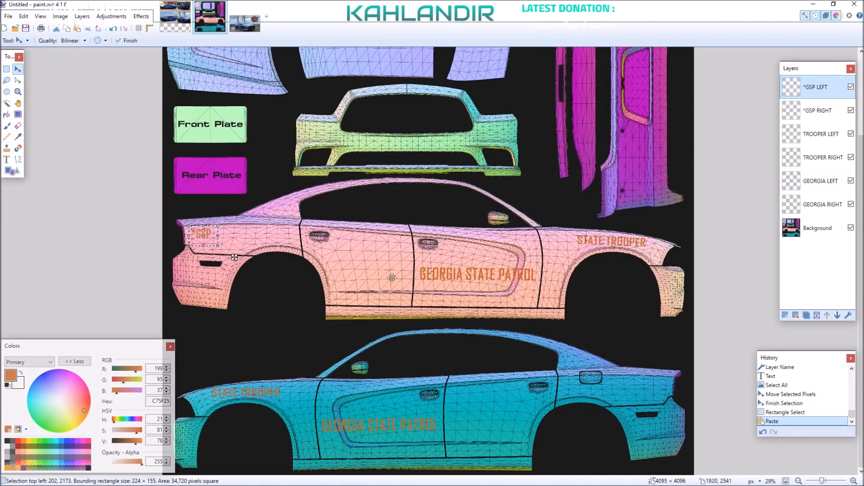
pyautogui.moveTo(345, 204); pyautogui.dragTo(798, 351)
# - Try rotating the pasted *GSP lettering on the blue side about -2.04°, and undo the rotation
pyautogui.scroll(6, 670, 391)
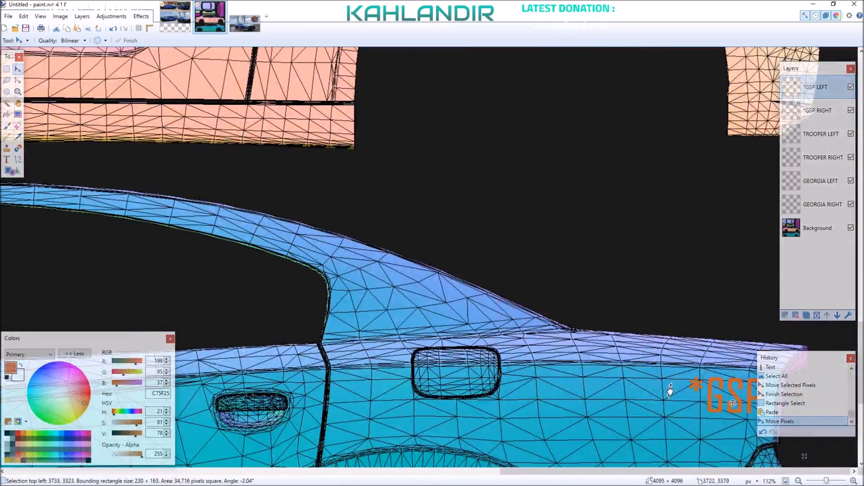
pyautogui.moveTo(670, 391); pyautogui.dragTo(665, 389)
pyautogui.hotkey('ctrl', 'z')
# - Compare the placement of the *GSP lettering on the pink and blue sides' rear quarters
pyautogui.scroll(-3, 591, 330)
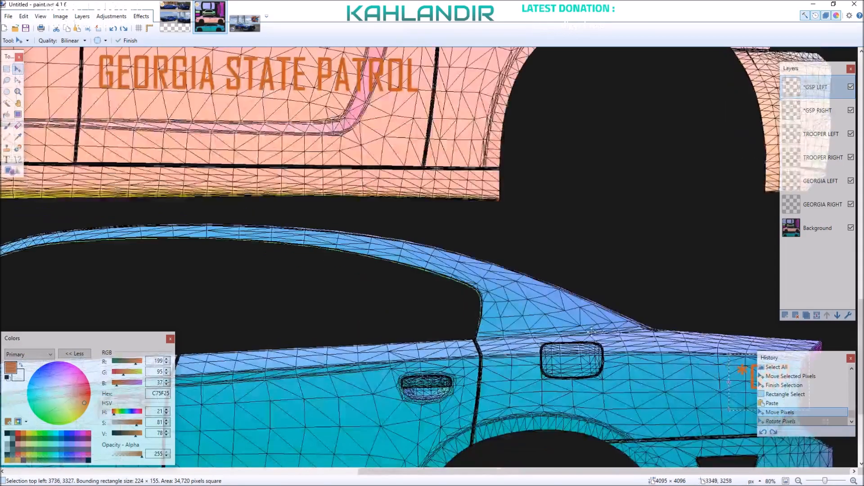
pyautogui.scroll(-5, 650, 369)
pyautogui.scroll(7, 723, 370)
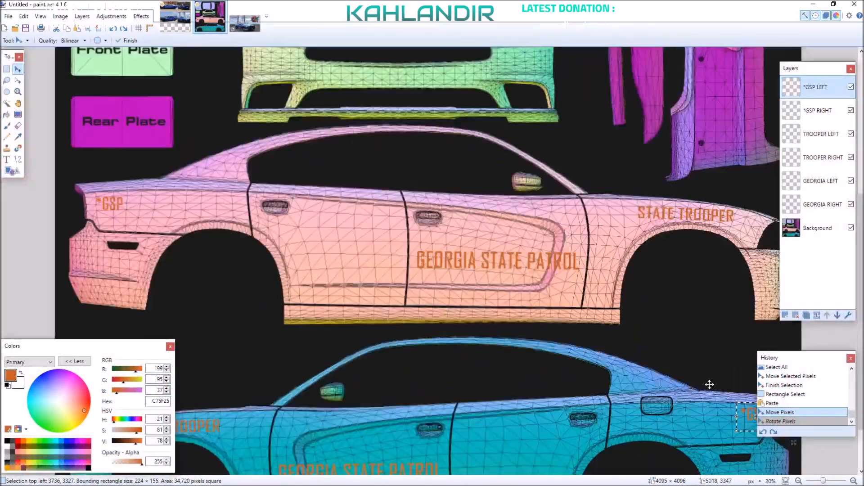
pyautogui.scroll(-6, 679, 323)
pyautogui.scroll(6, 672, 325)
pyautogui.scroll(-6, 652, 315)
pyautogui.scroll(4, 651, 311)
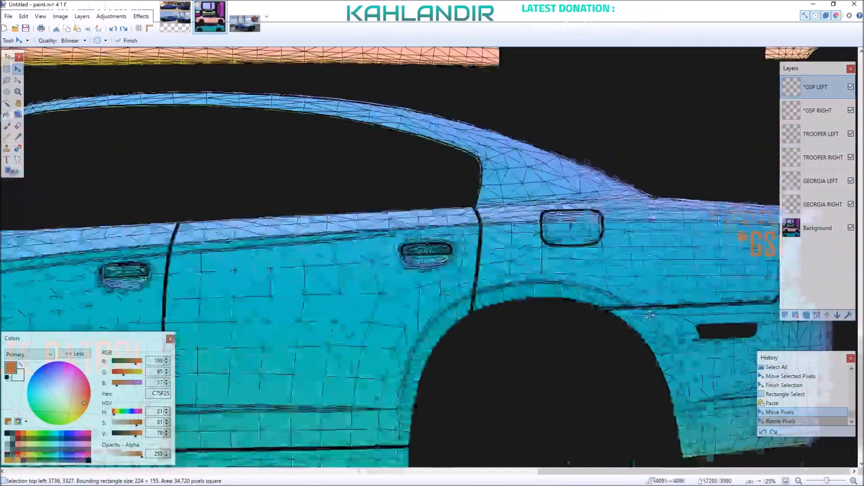
# - Fine-tune the position of the pasted *GSP lettering on the blue side's rear quarter, near the rear edge
pyautogui.scroll(-4, 639, 315)
pyautogui.scroll(8, 626, 342)
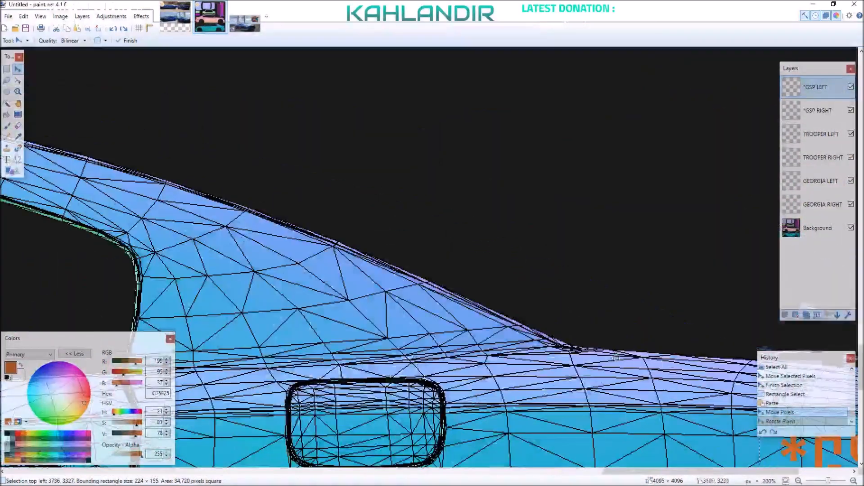
pyautogui.scroll(-6, 616, 355)
pyautogui.moveTo(619, 146); pyautogui.dragTo(642, 141)
pyautogui.scroll(-5, 641, 141)
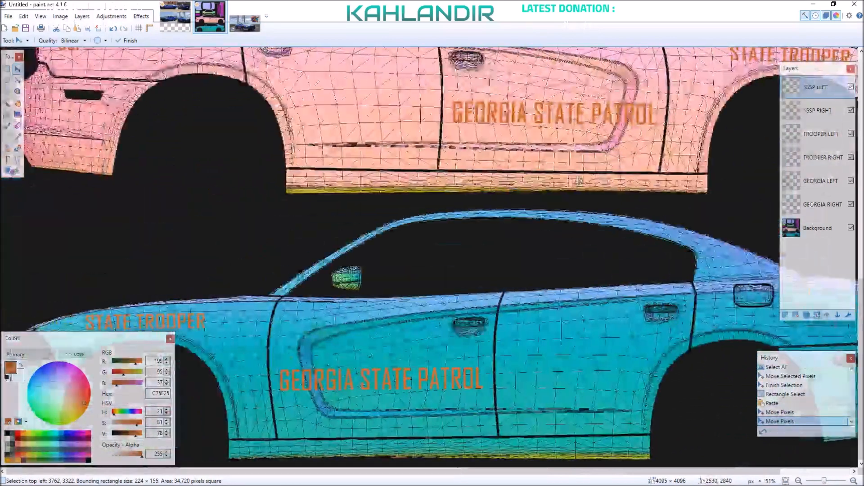
pyautogui.scroll(-2, 700, 272)
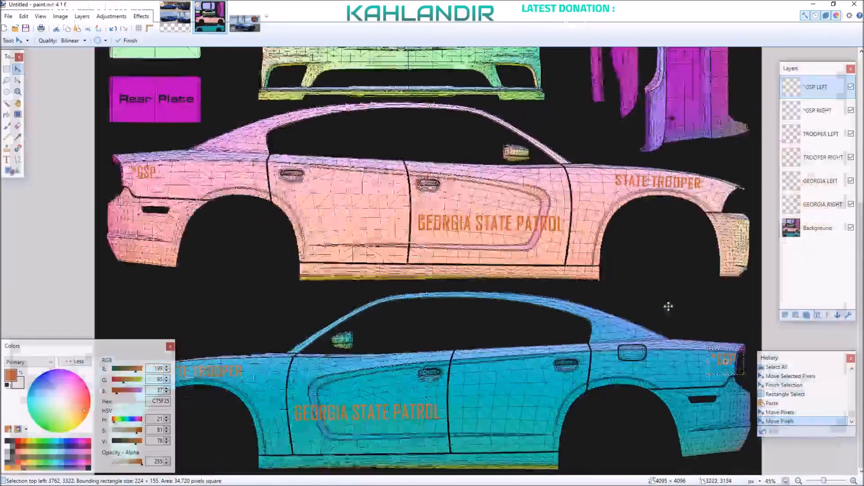
pyautogui.scroll(4, 710, 357)
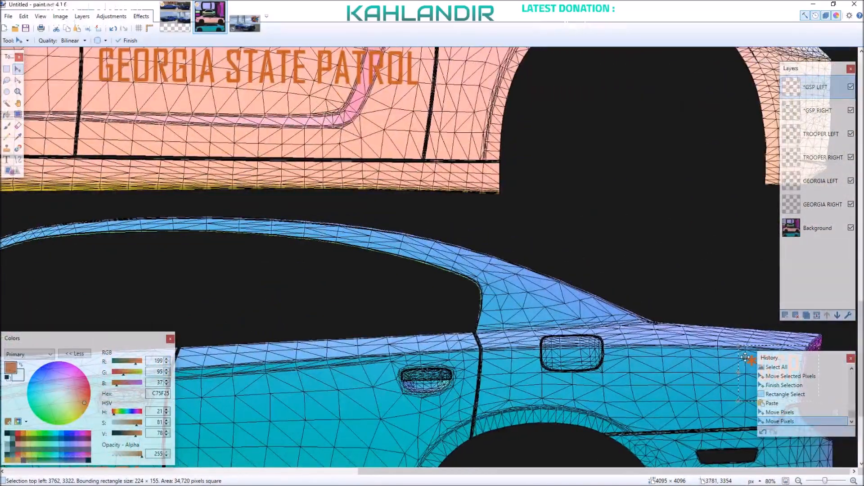
pyautogui.moveTo(741, 359); pyautogui.dragTo(732, 357)
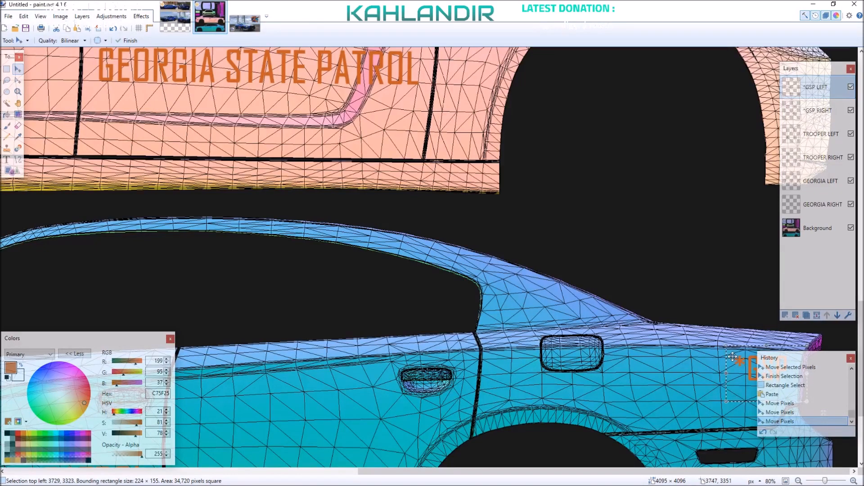
pyautogui.keyDown('ctrl'); pyautogui.scroll(4, 737, 362); pyautogui.keyUp('ctrl')
pyautogui.scroll(1, 739, 364)
pyautogui.hscroll(3, 739, 364)
pyautogui.moveTo(612, 372); pyautogui.dragTo(637, 382)
# - Recheck the reference photos and enlarge the blue side's *GSP lettering selection to 240 × 173 pixels
pyautogui.click(175, 19)
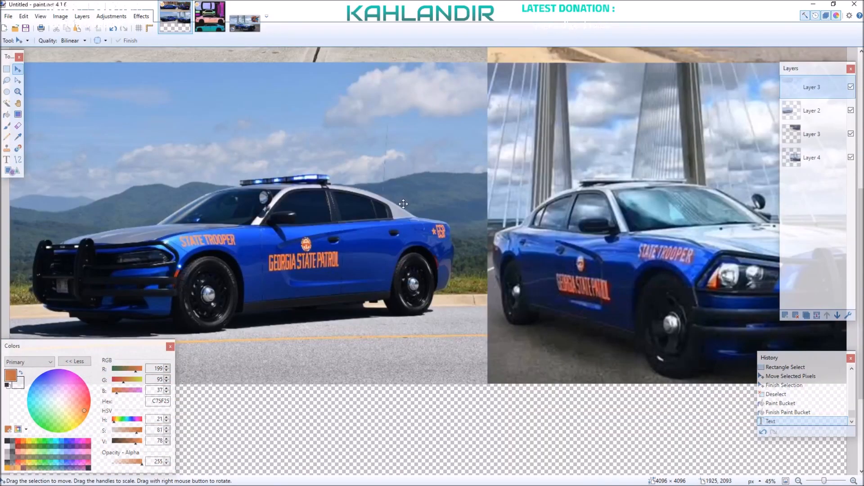
pyautogui.click(209, 18)
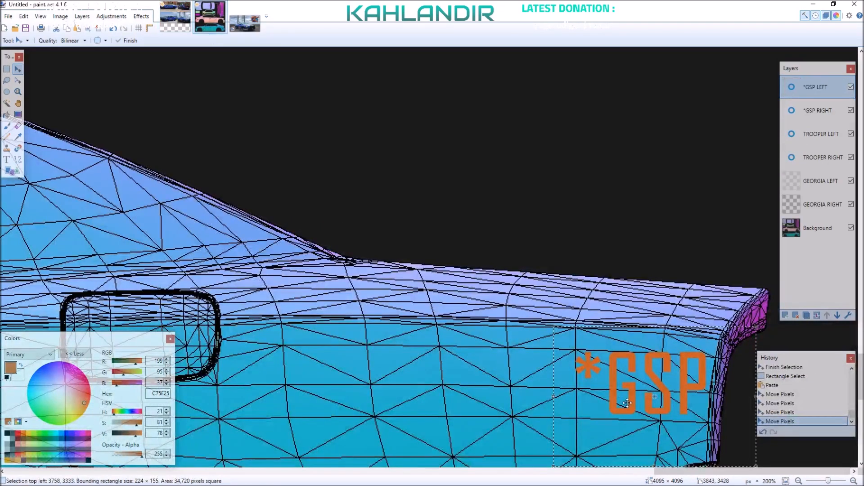
pyautogui.moveTo(662, 330); pyautogui.dragTo(657, 311)
pyautogui.moveTo(553, 388); pyautogui.dragTo(537, 396)
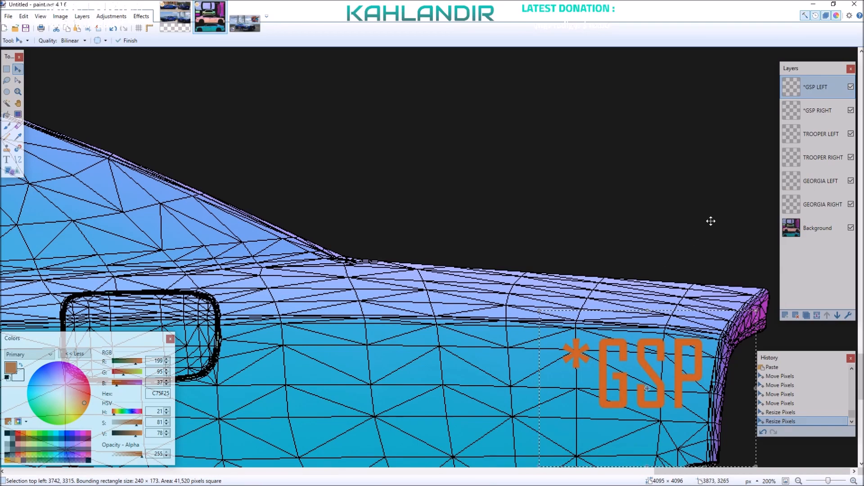
# - Paste the enlarged *GSP lettering into the *GSP RIGHT layer, place it on the pink side's rear quarter, and deselect it
pyautogui.click(800, 116)
pyautogui.scroll(-7, 621, 211)
pyautogui.hscroll(-12, 621, 210)
pyautogui.scroll(10, 451, 288)
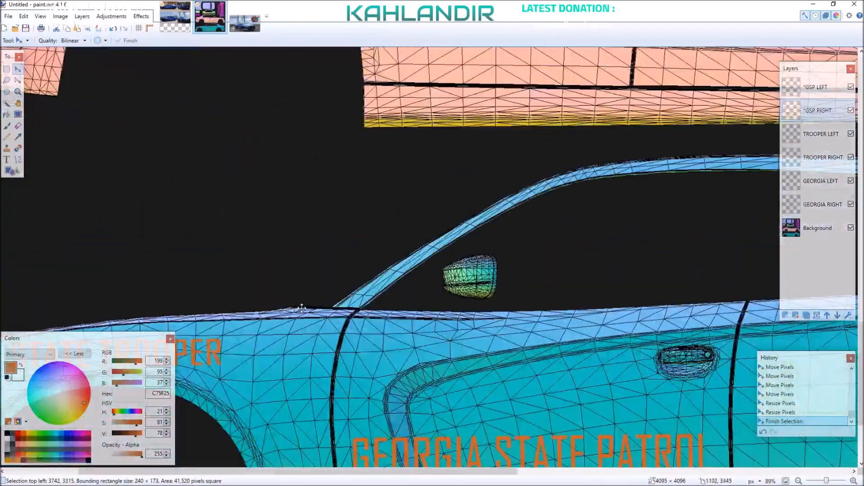
pyautogui.hscroll(-6, 274, 292)
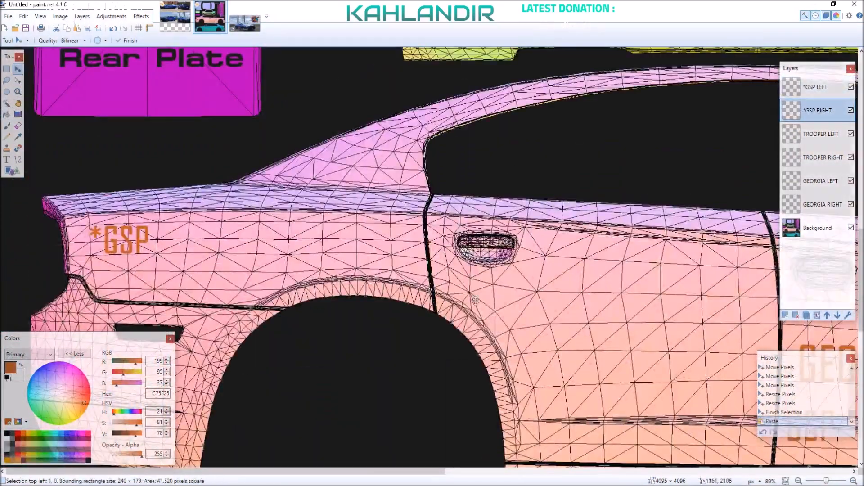
pyautogui.hotkey('ctrl', 'v')
pyautogui.moveTo(536, 300); pyautogui.dragTo(214, 255)
pyautogui.moveTo(281, 304); pyautogui.dragTo(179, 290)
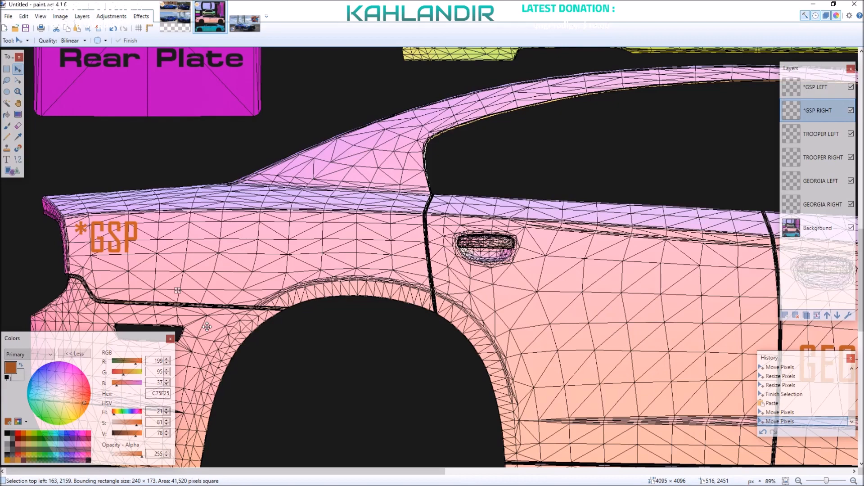
pyautogui.scroll(-5, 206, 327)
pyautogui.scroll(1, 367, 365)
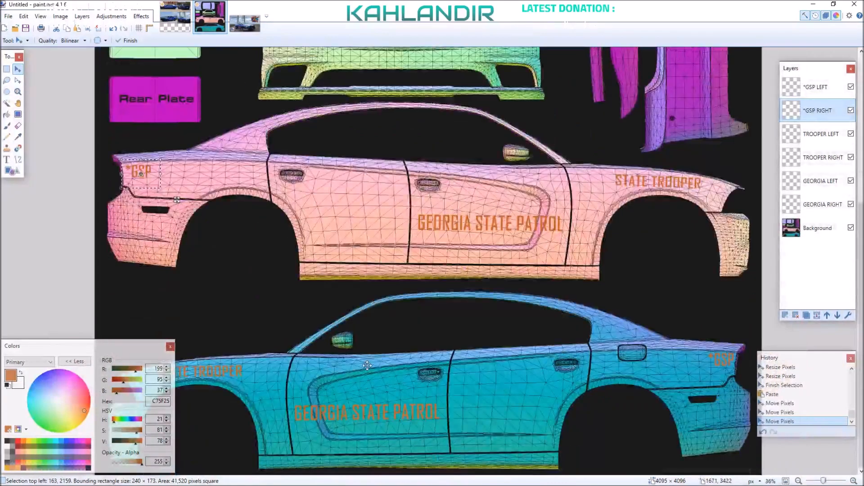
pyautogui.hotkey('ctrl', 'd')
pyautogui.scroll(-3, 254, 76)
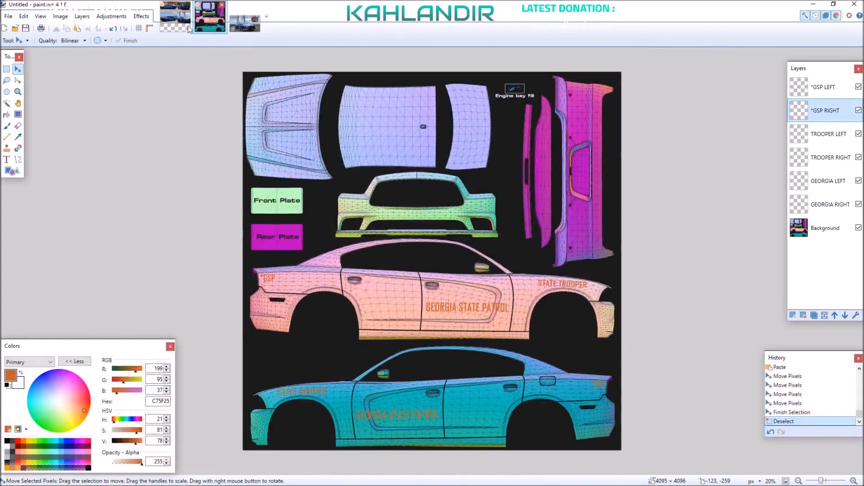
# - Examine the door emblem in the reference photos and clear the web browser window out of the way
pyautogui.hotkey('ctrl', 'shift', 'Tab')
pyautogui.scroll(3, 281, 206)
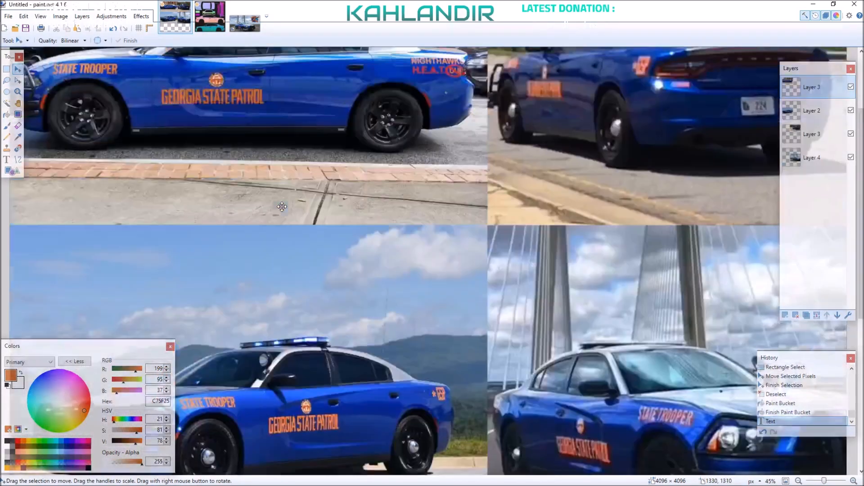
pyautogui.scroll(2, 307, 231)
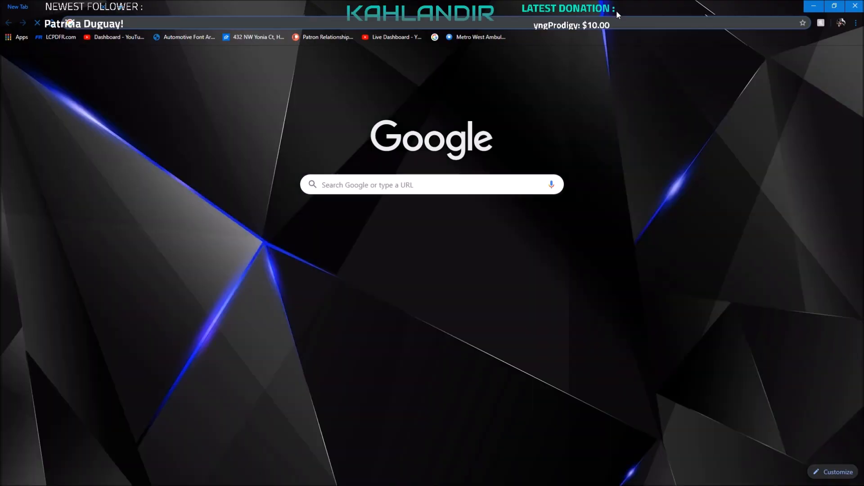
pyautogui.moveTo(617, 10); pyautogui.dragTo(863, 32)
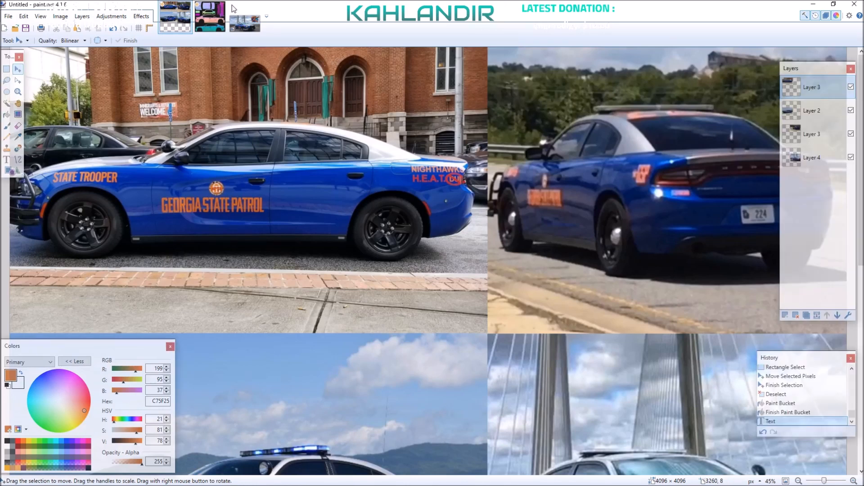
# - Create a new 229 × 220 pixel image and paste the State of Georgia Department of Public Safety seal into it
pyautogui.click(5, 29)
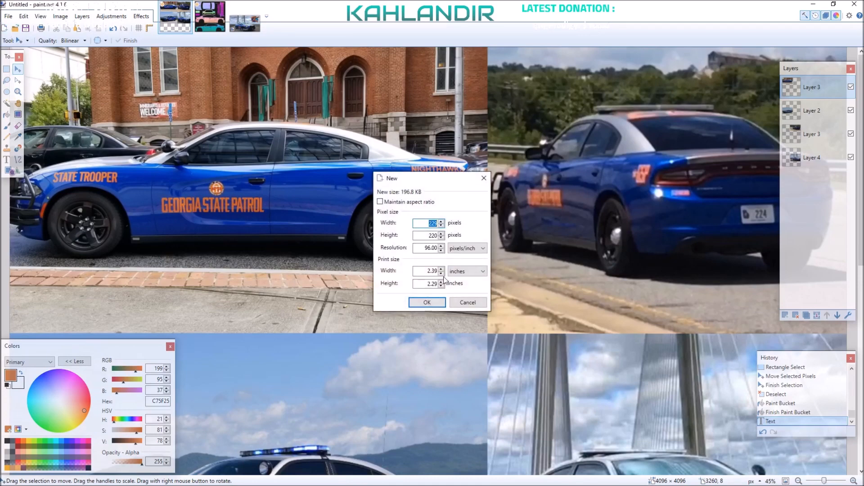
pyautogui.click(427, 302)
pyautogui.hotkey('ctrl', 'v')
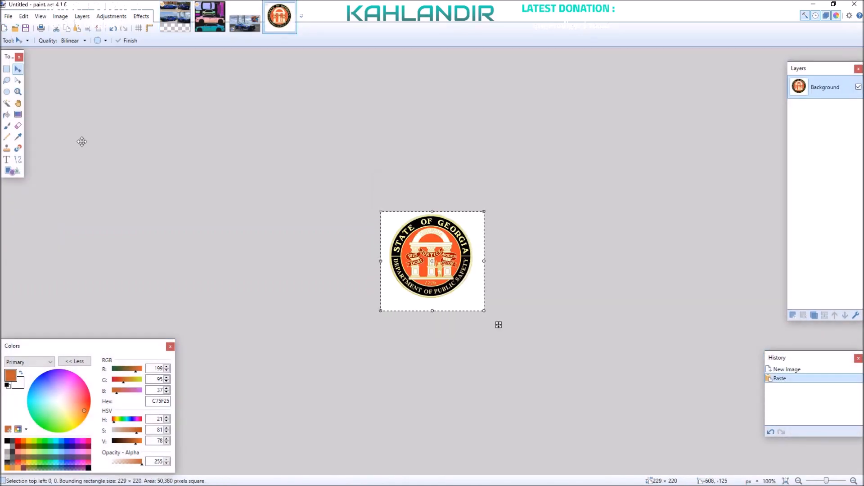
# - Erase the white background around the seal using the Magic Wand at 23% tolerance, and select the whole image for copying
pyautogui.click(6, 103)
pyautogui.click(388, 221)
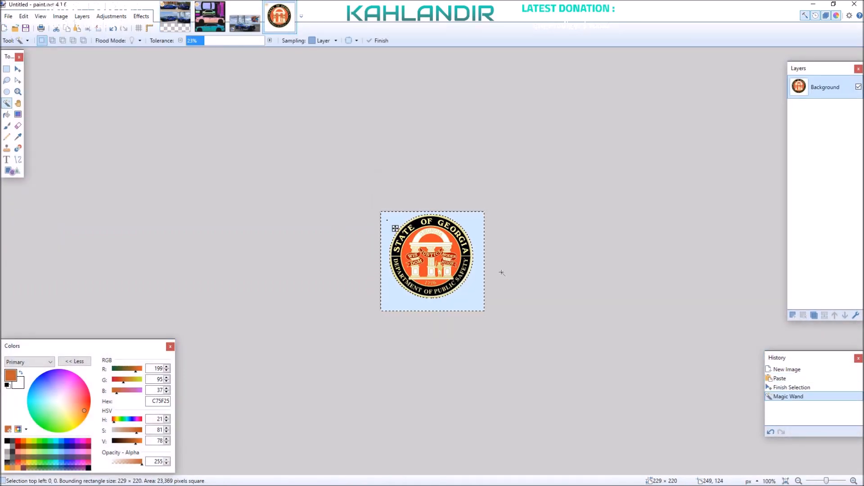
pyautogui.press('Delete')
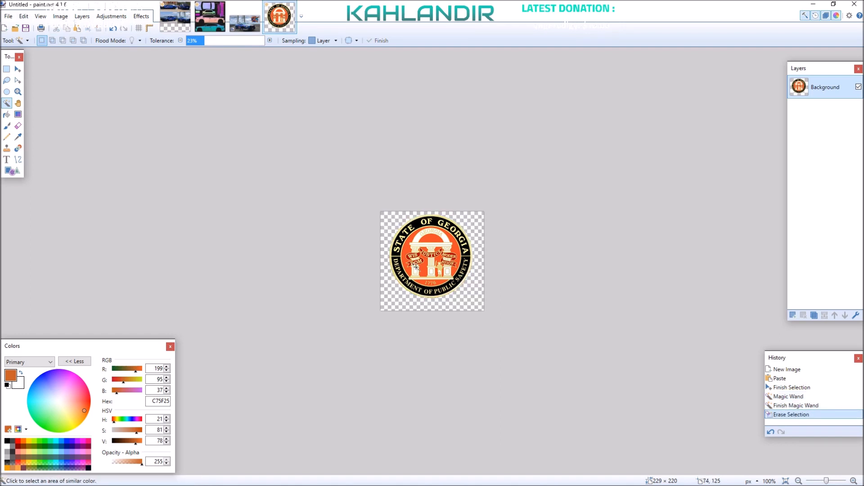
pyautogui.scroll(3, 470, 228)
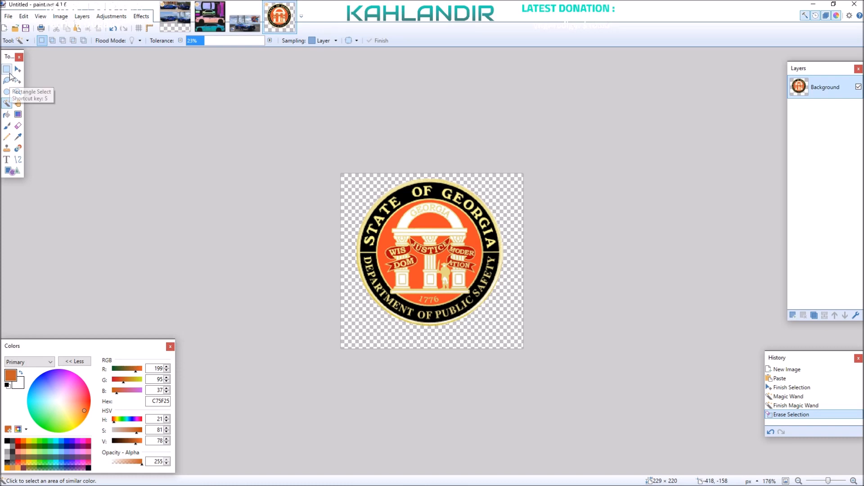
pyautogui.hotkey('ctrl', 'a')
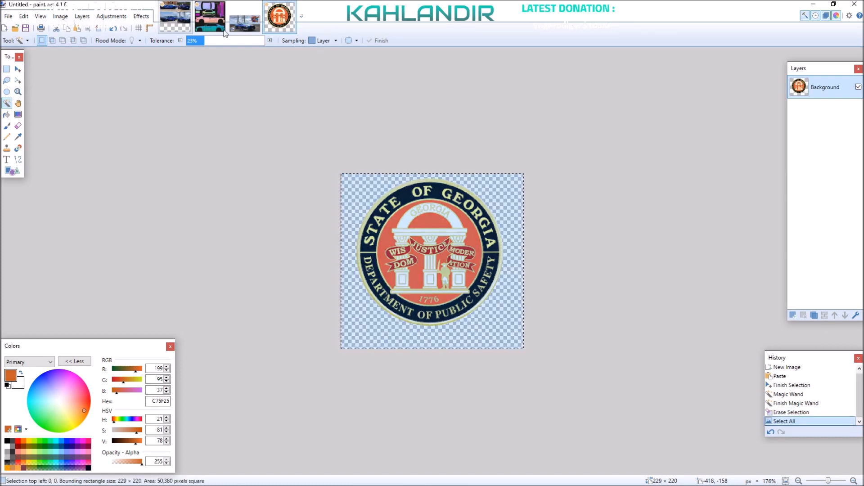
# - Return to the Charger template and add two new layers for the badges
pyautogui.click(210, 17)
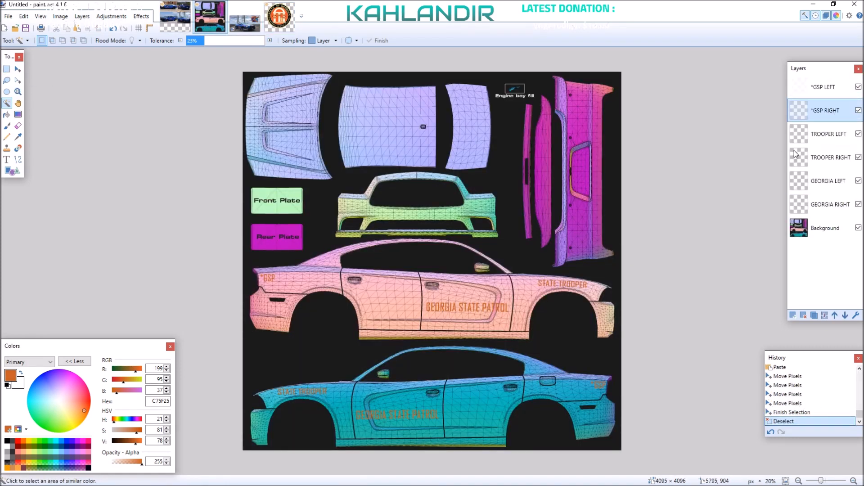
pyautogui.click(793, 315)
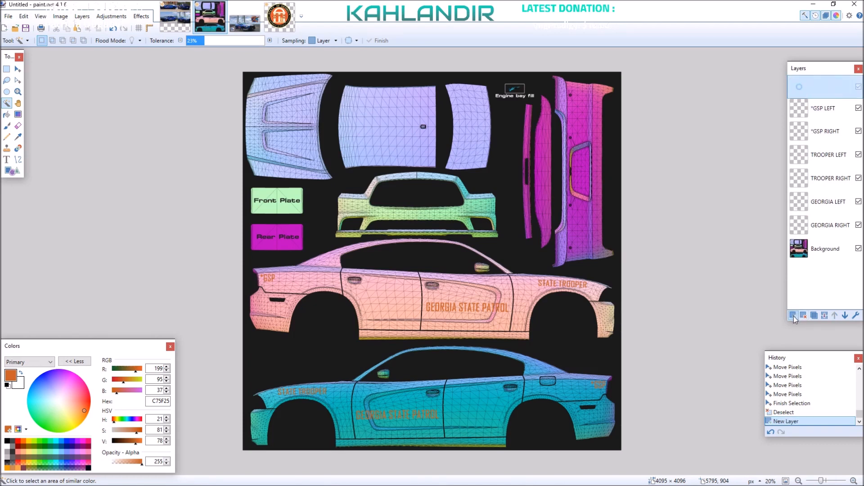
pyautogui.click(793, 315)
# - Name the lower of the two new layers badge right
pyautogui.doubleClick(826, 116)
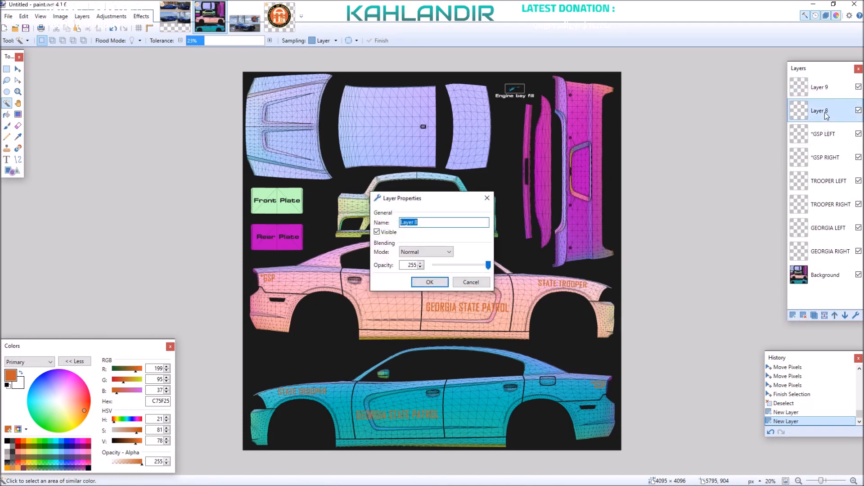
pyautogui.write('badge right')
pyautogui.press('Return')
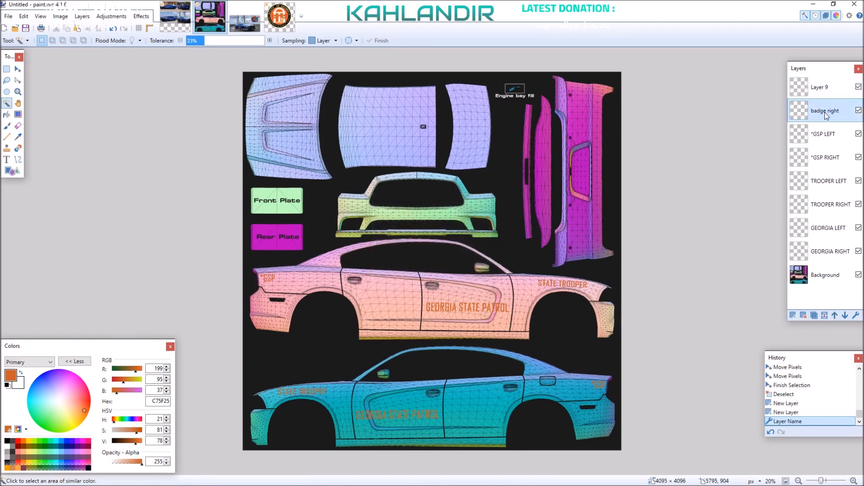
pyautogui.doubleClick(824, 92)
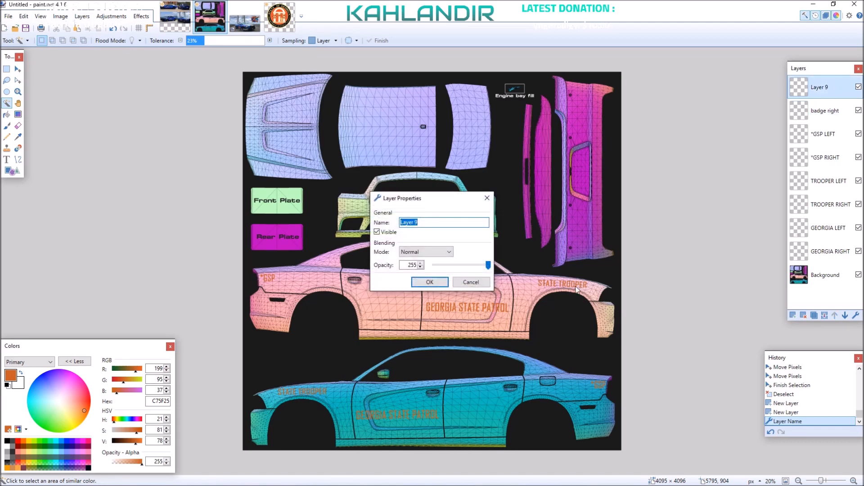
pyautogui.click(471, 282)
# - Rename the lower new layer in capitals as BADGE RIGHT
pyautogui.doubleClick(827, 112)
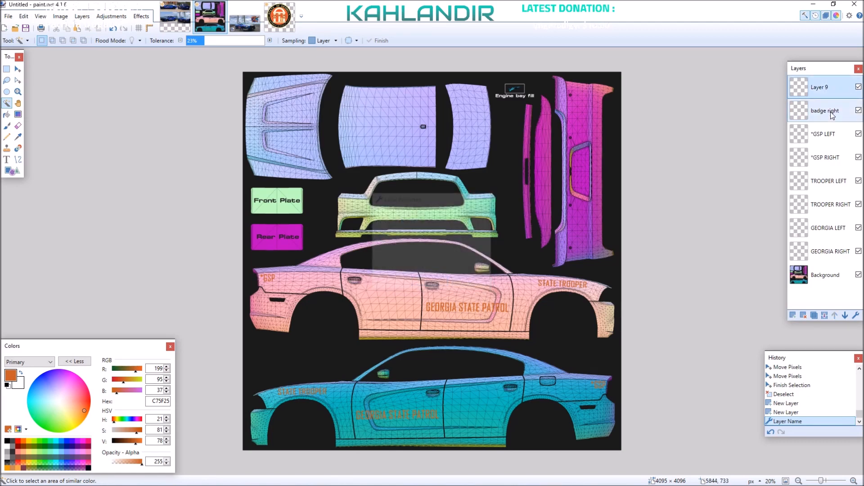
pyautogui.write('BADGE RIGHT')
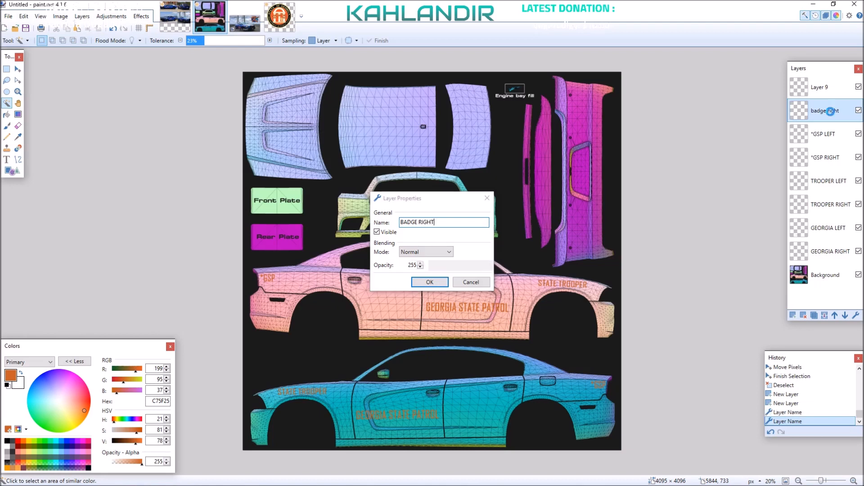
pyautogui.press('Return')
pyautogui.doubleClick(823, 103)
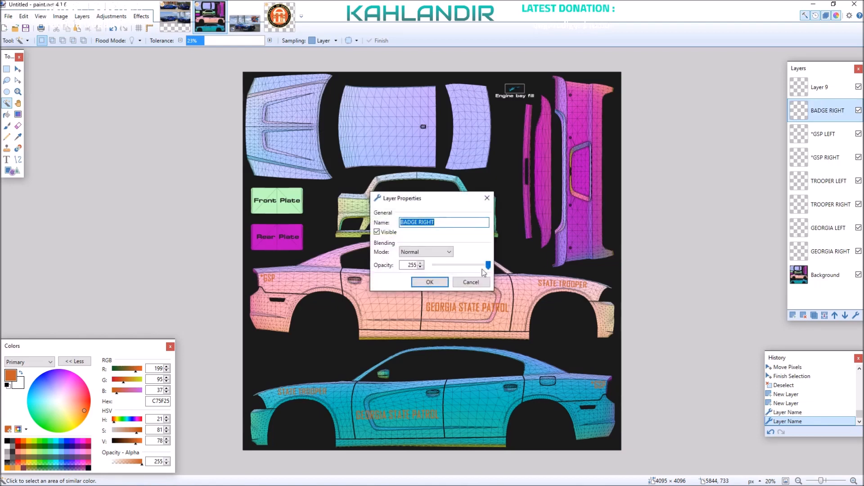
pyautogui.click(472, 282)
# - Rename the topmost new layer as BADGE LEFT
pyautogui.doubleClick(827, 89)
pyautogui.write('B')
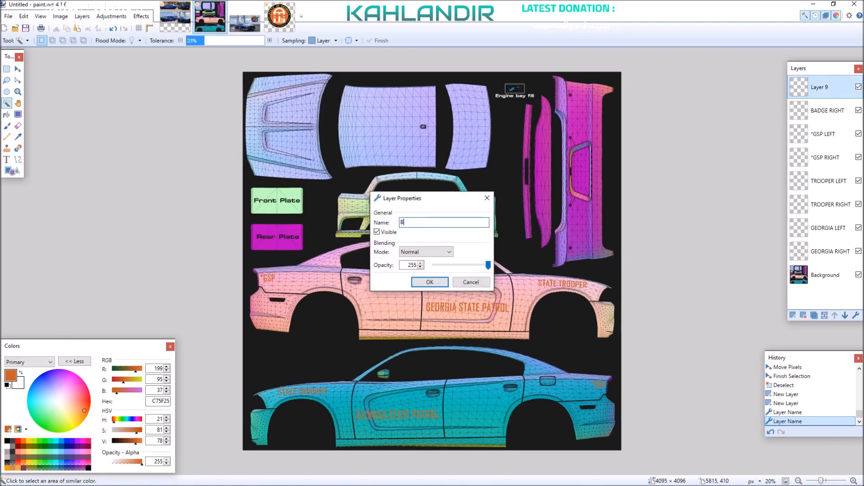
pyautogui.write('ADGE LEFT')
pyautogui.press('Return')
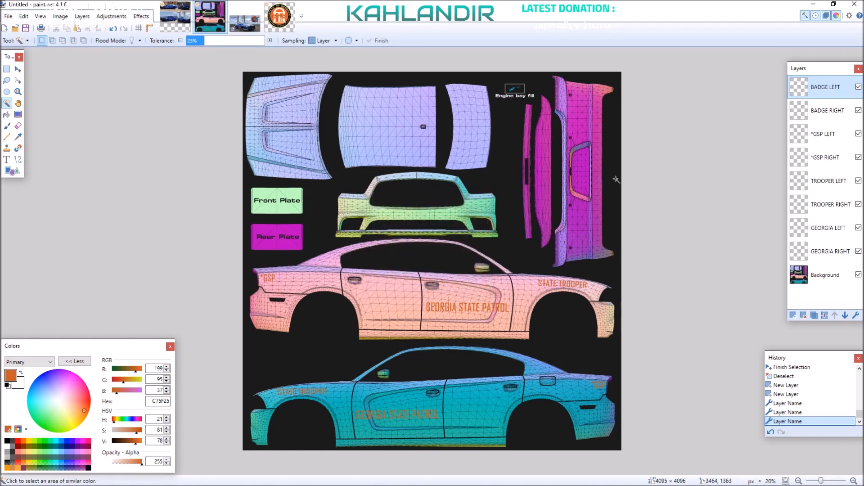
# - Paste the seal into the BADGE RIGHT layer, place it above the pink side's door lettering, and compare with the reference photos
pyautogui.click(811, 116)
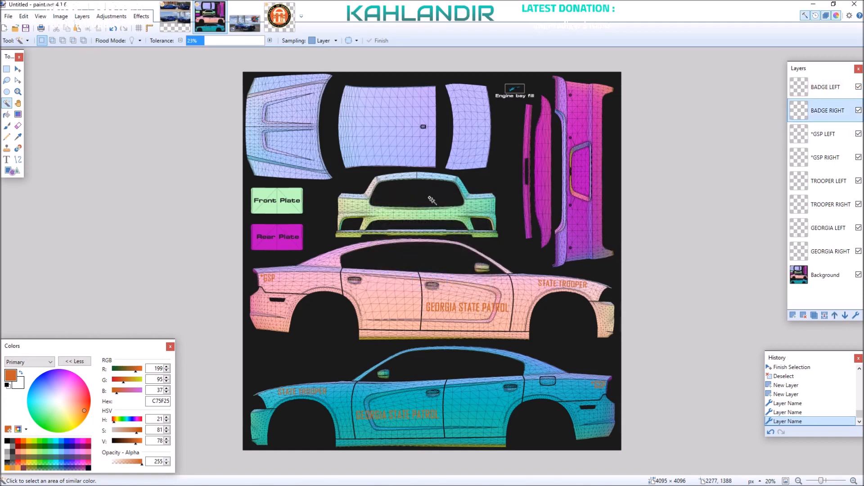
pyautogui.hotkey('ctrl', 'v')
pyautogui.moveTo(321, 174); pyautogui.dragTo(529, 390)
pyautogui.click(176, 19)
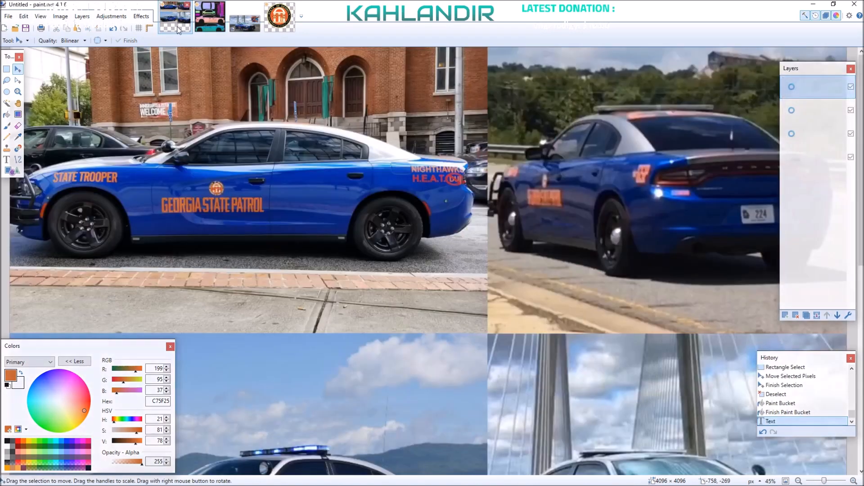
pyautogui.click(216, 22)
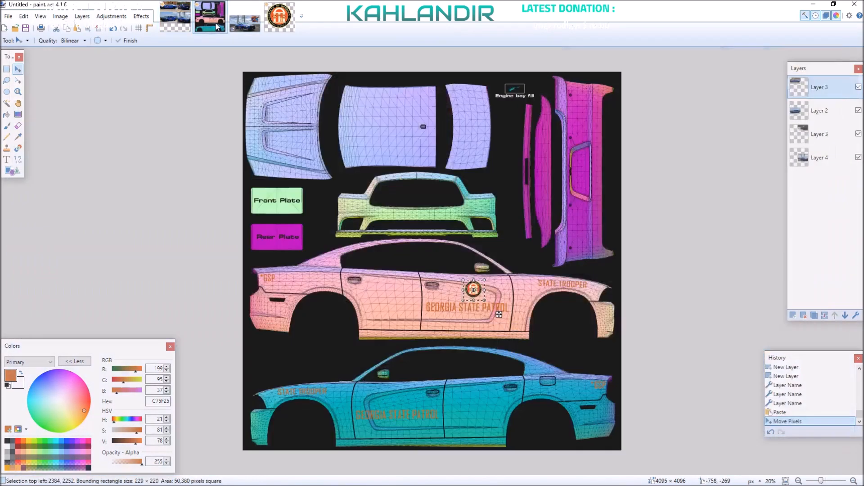
# - Shrink the BADGE RIGHT seal to about 185 × 177 px and position it above the door lettering, comparing with the reference photo
pyautogui.scroll(2, 483, 284)
pyautogui.moveTo(511, 269); pyautogui.dragTo(510, 277)
pyautogui.scroll(4, 542, 322)
pyautogui.scroll(-2, 542, 322)
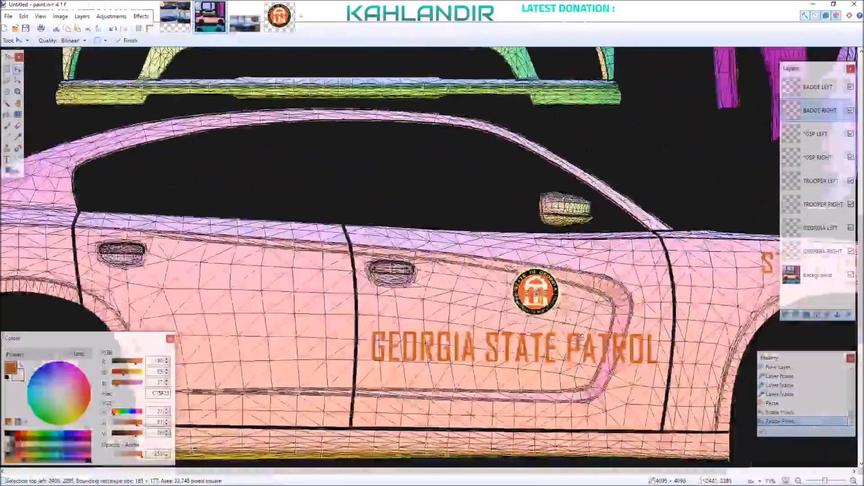
pyautogui.scroll(3, 530, 308)
pyautogui.moveTo(530, 309); pyautogui.dragTo(450, 330)
pyautogui.scroll(-3, 438, 331)
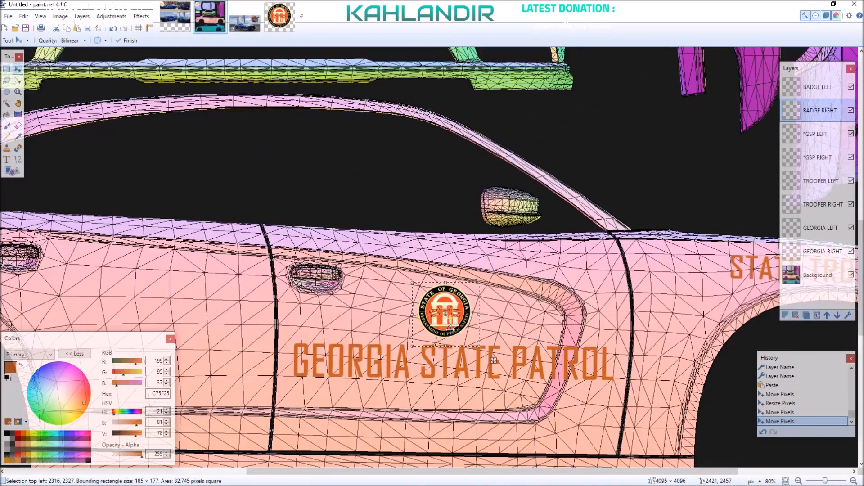
pyautogui.click(175, 16)
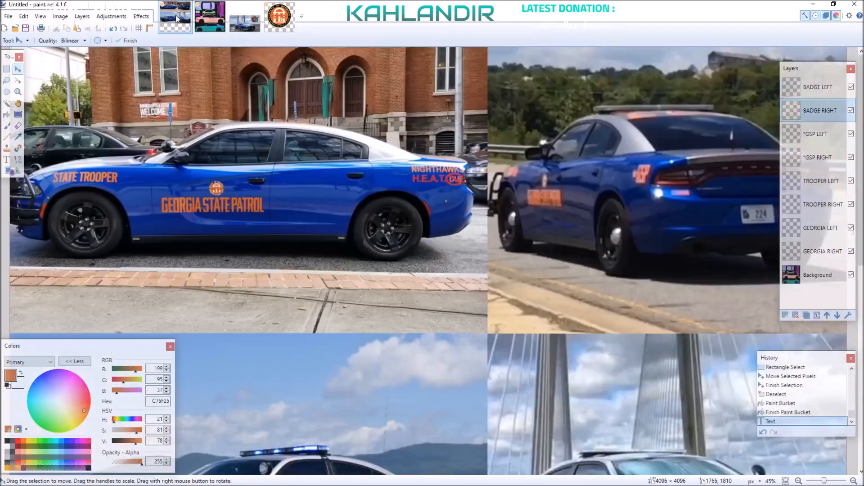
pyautogui.click(210, 18)
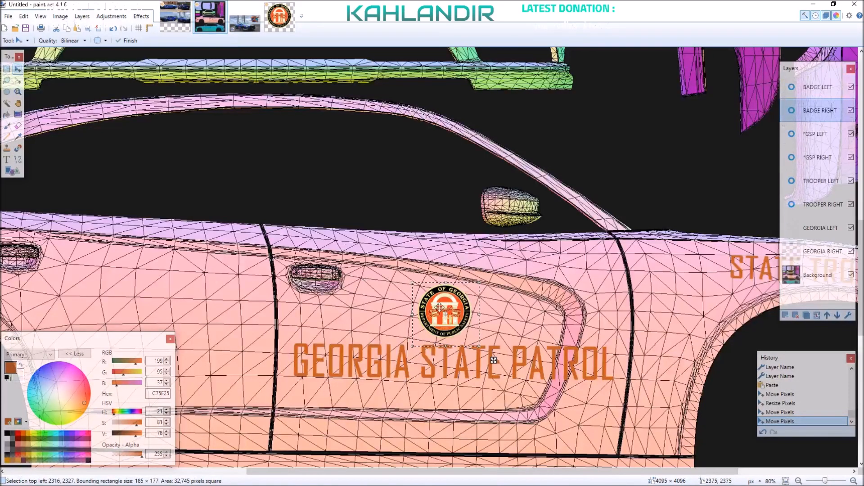
# - Enlarge the pink side's seal slightly to about 193 × 184 px and check its proportion against the reference photo
pyautogui.moveTo(446, 283); pyautogui.dragTo(450, 278)
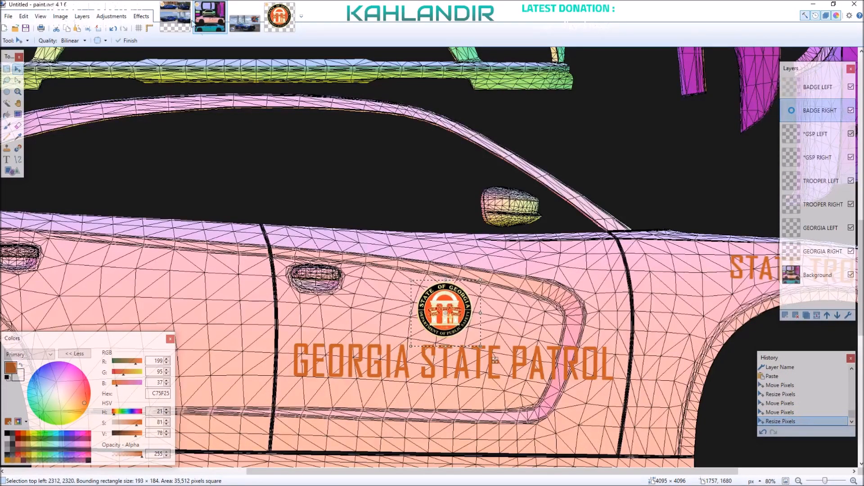
pyautogui.click(175, 17)
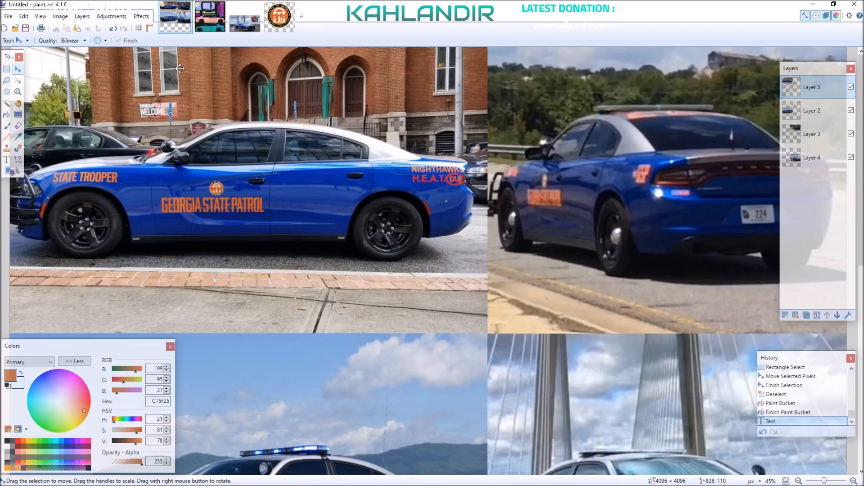
pyautogui.click(209, 18)
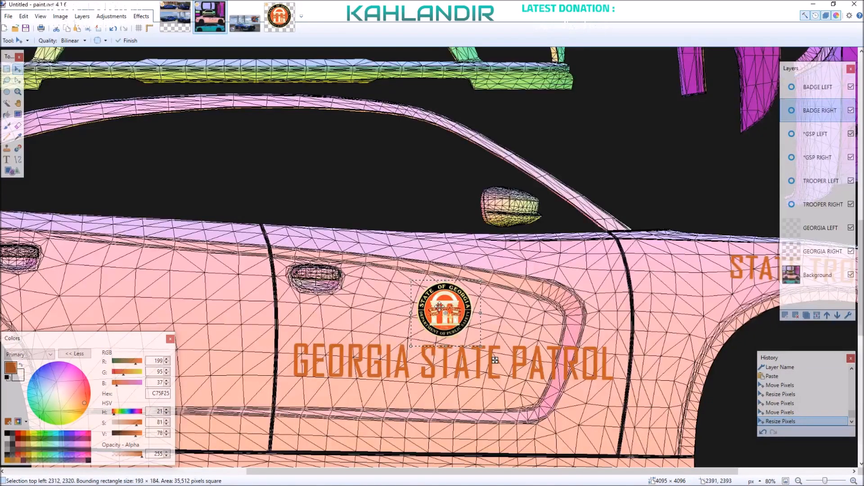
# - Raise the seal farther above the pink door's lettering, compare it with the reference photos, and deselect it
pyautogui.moveTo(501, 350); pyautogui.dragTo(488, 353)
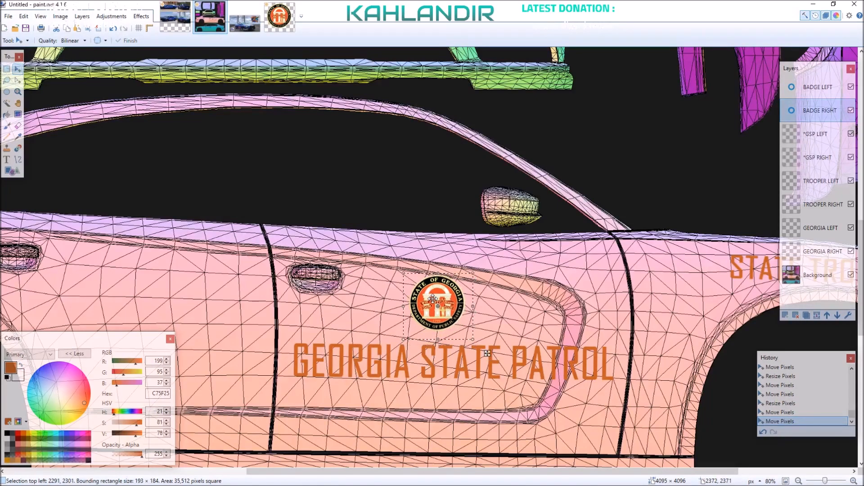
pyautogui.click(180, 23)
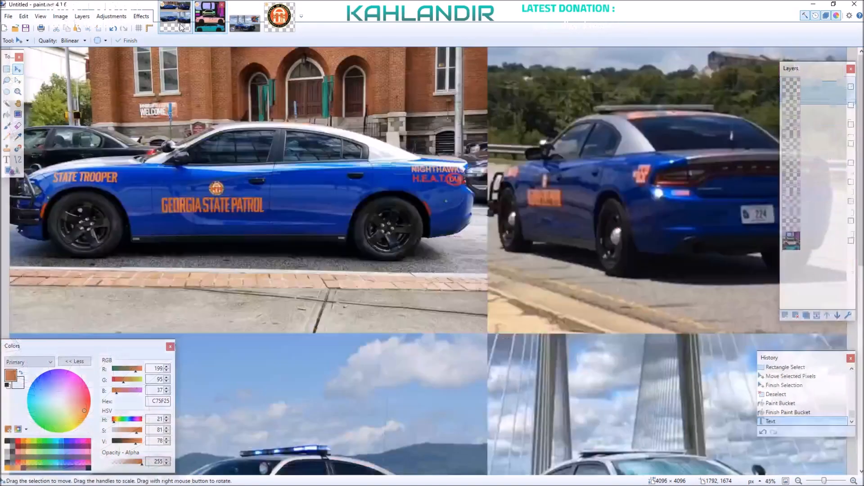
pyautogui.click(214, 28)
pyautogui.press('s')
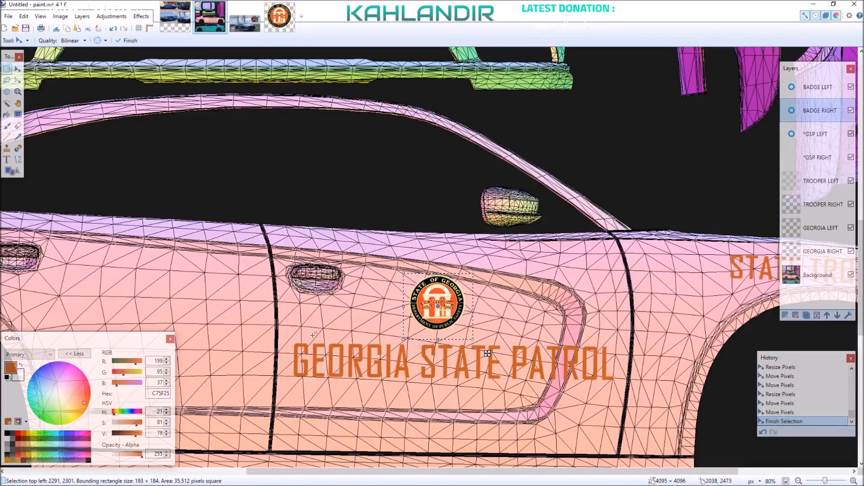
pyautogui.click(180, 25)
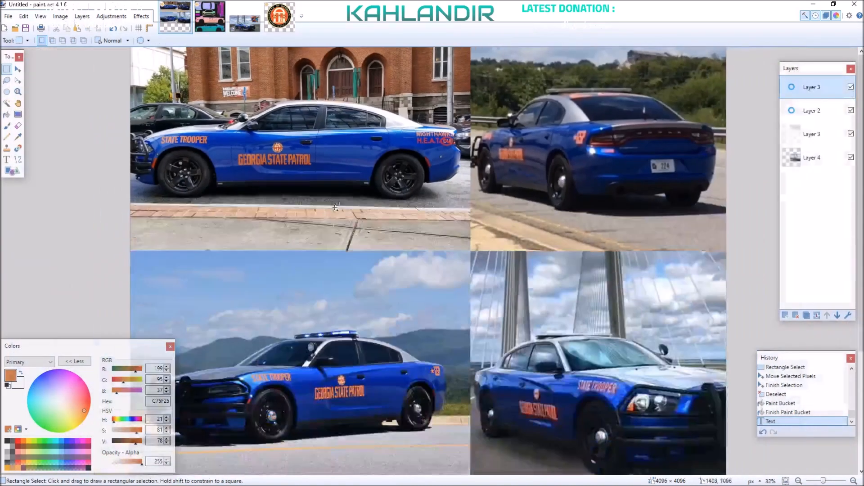
pyautogui.click(218, 11)
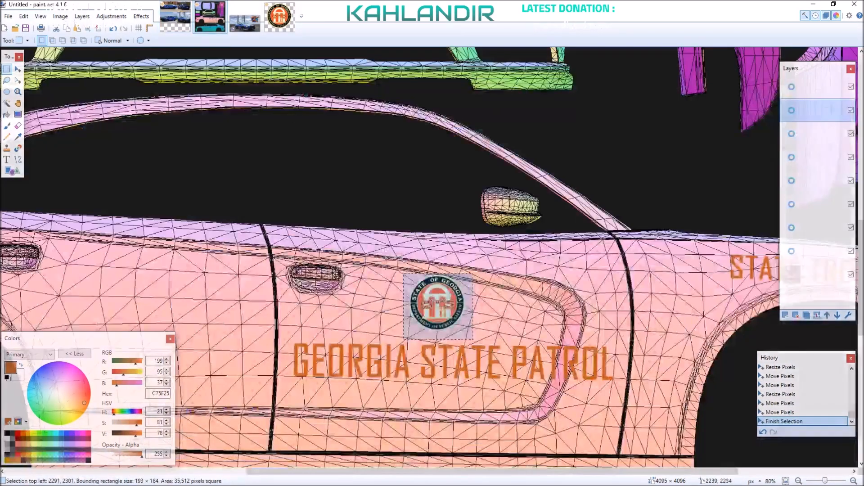
pyautogui.hotkey('ctrl', 'd')
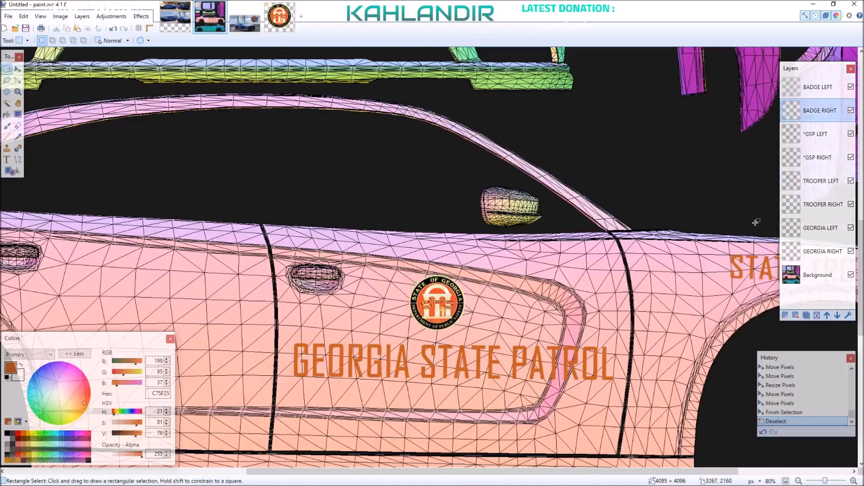
# - Try to nudge the pink side's fender lettering upward on the TROOPER RIGHT layer
pyautogui.click(814, 208)
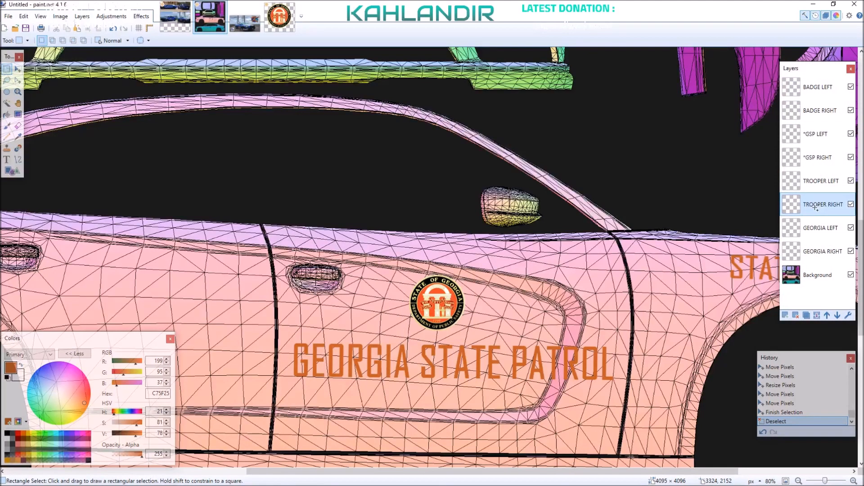
pyautogui.hotkey('ctrl', 'a')
pyautogui.press('m')
pyautogui.press('m')
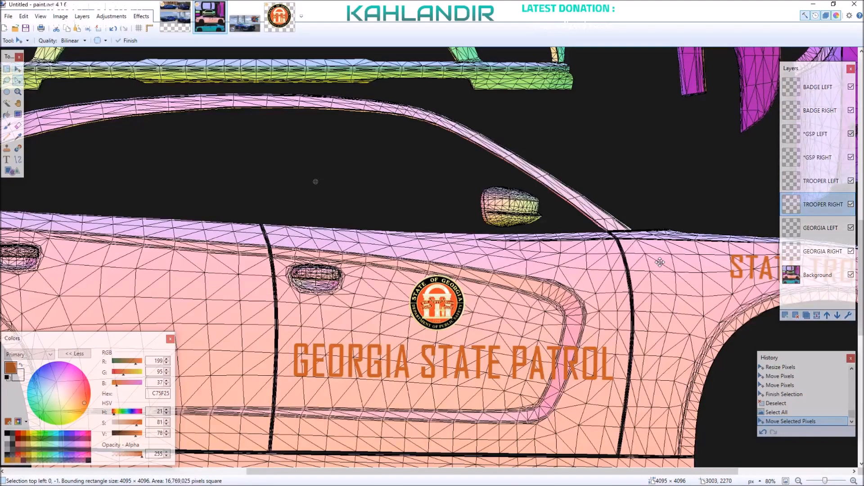
pyautogui.hotkey('ctrl', 'Up')
pyautogui.hotkey('ctrl', 'Up')
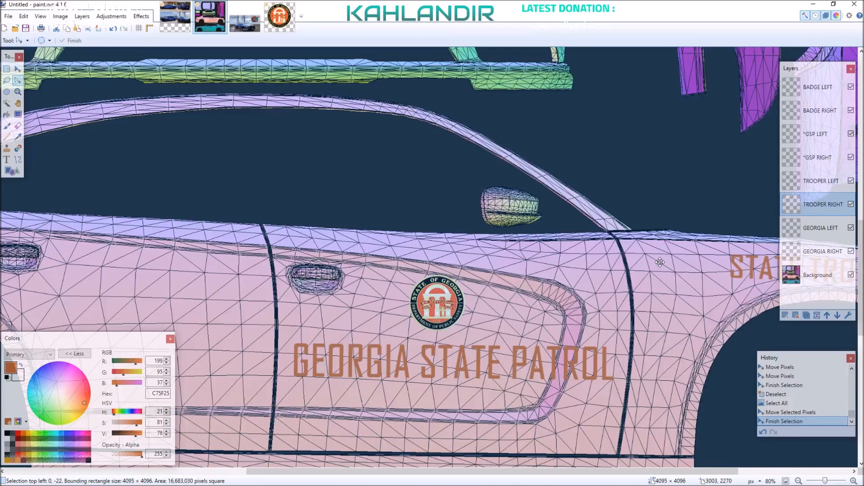
pyautogui.press('m')
pyautogui.hotkey('ctrl', 'Up')
pyautogui.hotkey('ctrl', 'Up')
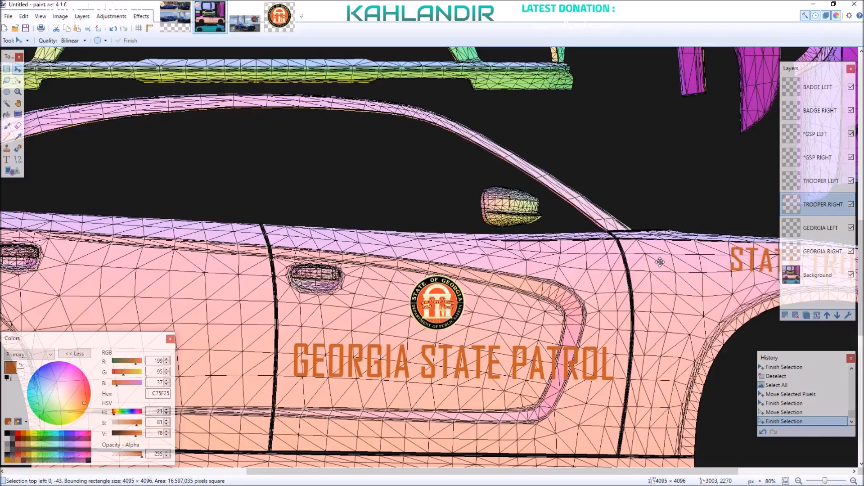
# - Undo the fender lettering nudges, returning to the placed seal, and deselect it
pyautogui.hotkey('ctrl', 'z')
pyautogui.hotkey('ctrl', 'z')
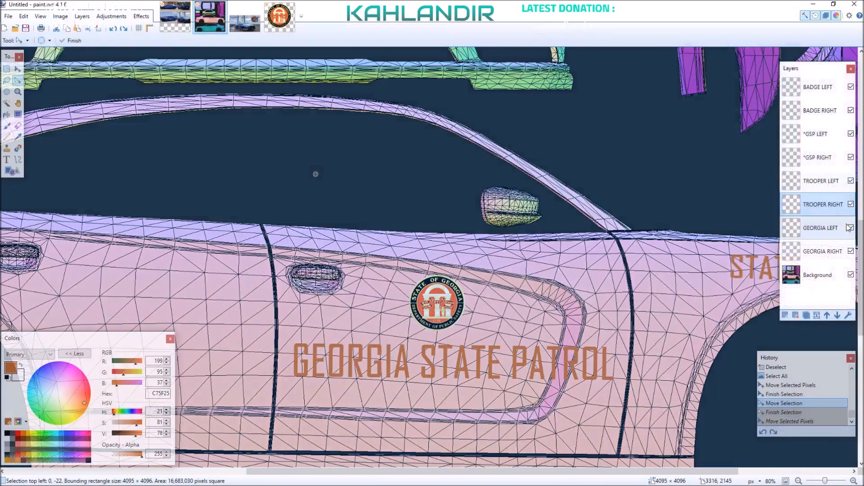
pyautogui.hotkey('ctrl', 'z')
pyautogui.hotkey('ctrl', 'z')
pyautogui.hotkey('ctrl', 'z')
pyautogui.hotkey('ctrl', 'z')
pyautogui.hotkey('ctrl', 'z')
pyautogui.hotkey('ctrl', 'z')
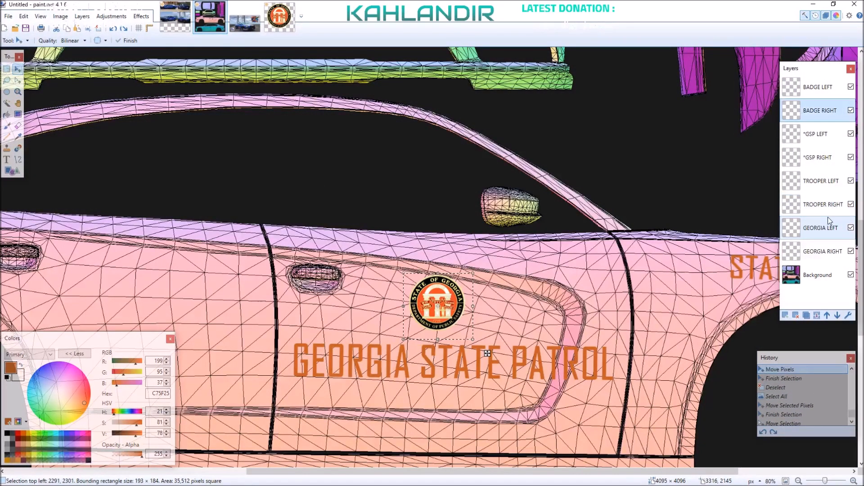
pyautogui.hotkey('ctrl', 'z')
pyautogui.hotkey('ctrl', 'y')
pyautogui.hotkey('ctrl', 'y')
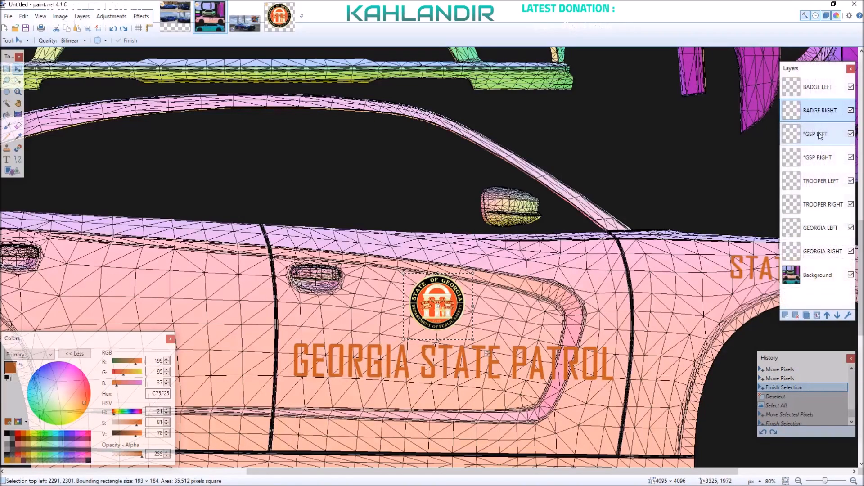
pyautogui.hotkey('ctrl', 'd')
# - Nudge the whole GEORGIA RIGHT layer up 11 px toward the seal and compare the spacing with the reference photos
pyautogui.click(822, 252)
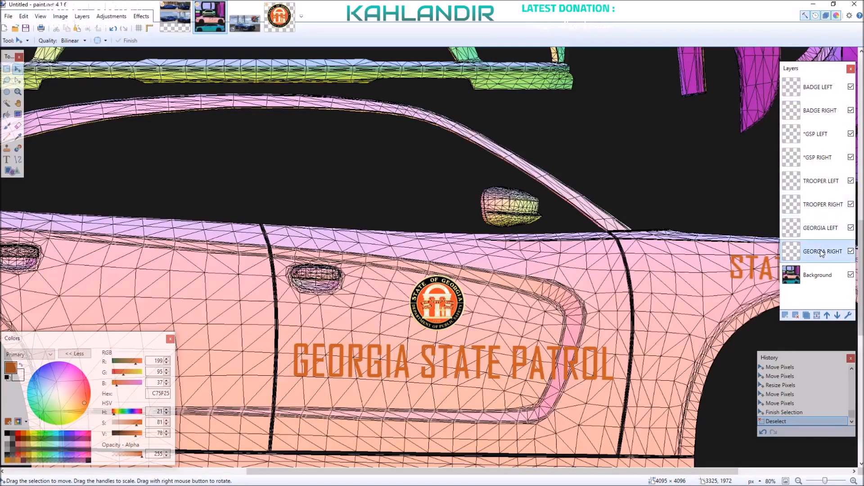
pyautogui.hotkey('ctrl', 'a')
pyautogui.press('Up')
pyautogui.press('Up')
pyautogui.press('Up')
pyautogui.press('Up')
pyautogui.press('Up')
pyautogui.press('Up')
pyautogui.press('Up')
pyautogui.press('Up')
pyautogui.press('Up')
pyautogui.press('Up')
pyautogui.press('Up')
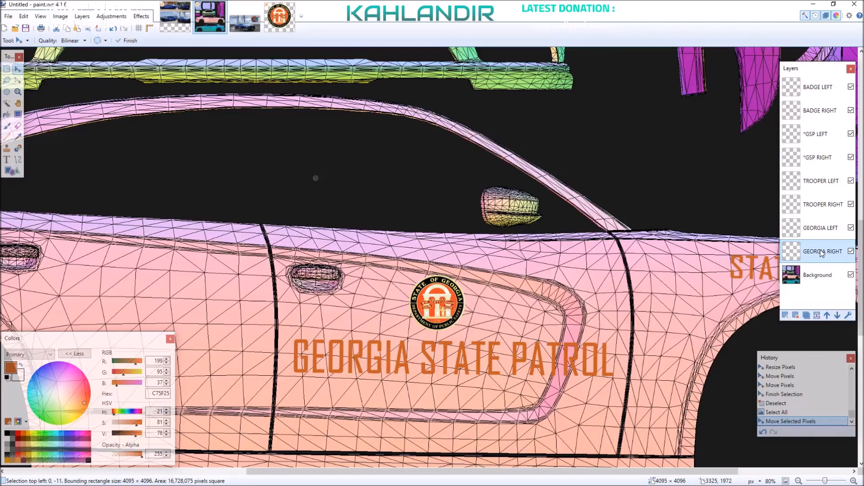
pyautogui.click(231, 22)
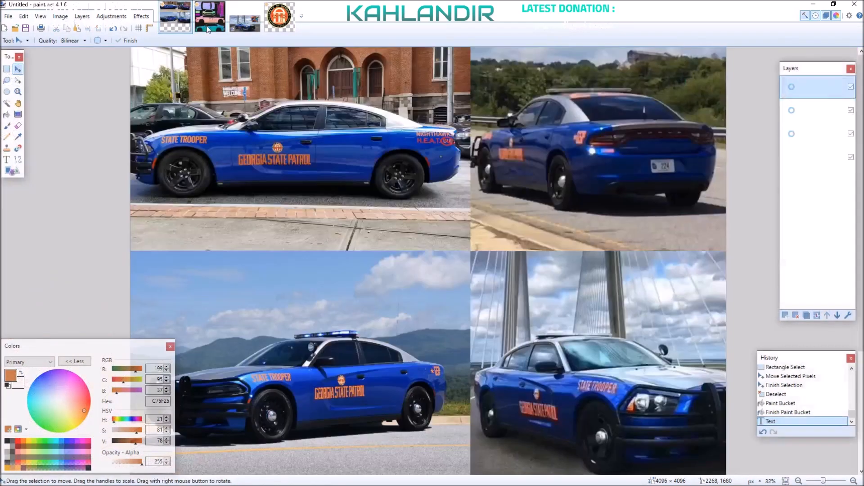
pyautogui.click(212, 27)
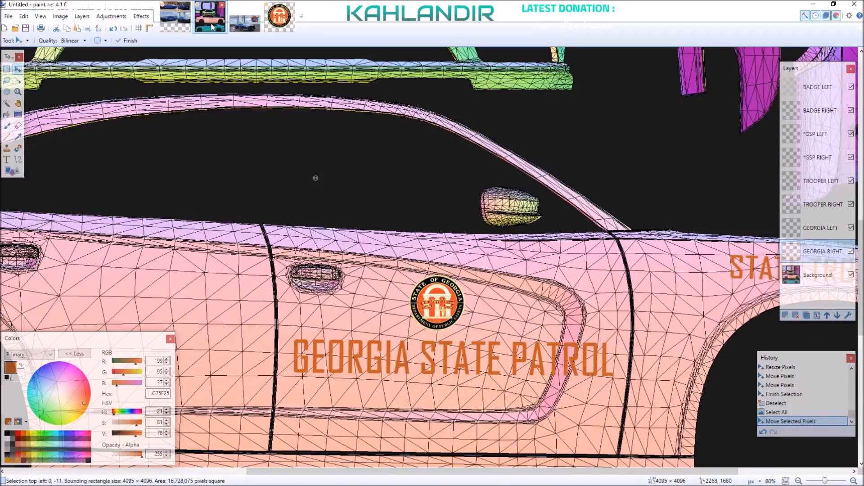
# - Select the seal on the BADGE RIGHT layer and enlarge its selection to about 258 × 235 px above the door lettering
pyautogui.press('s')
pyautogui.moveTo(392, 266); pyautogui.dragTo(477, 343)
pyautogui.press('m')
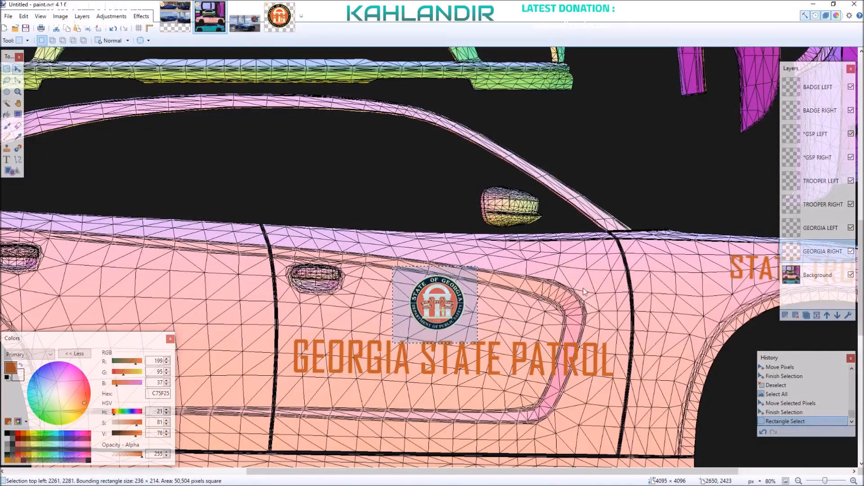
pyautogui.click(819, 111)
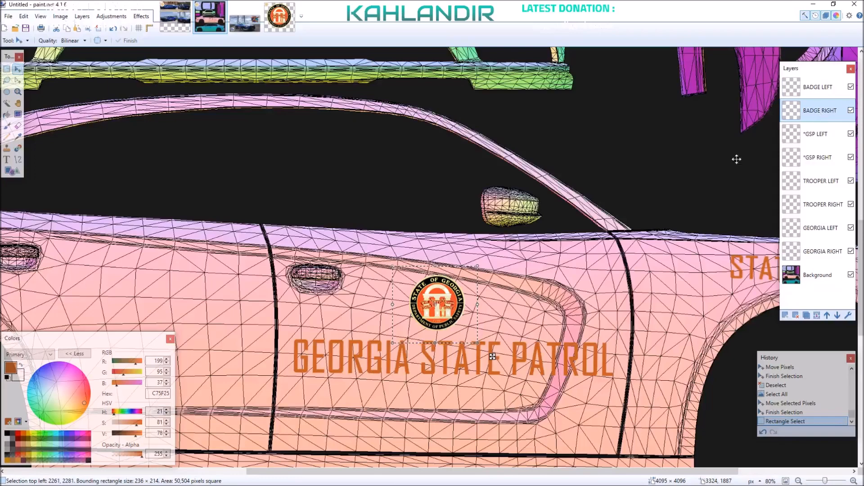
pyautogui.moveTo(437, 343); pyautogui.dragTo(439, 350)
pyautogui.moveTo(496, 363); pyautogui.dragTo(514, 363)
pyautogui.moveTo(442, 345); pyautogui.dragTo(439, 344)
pyautogui.scroll(-3, 439, 344)
# - Shift the pink side's seal about 20 px toward the front fender and compare its placement with the reference photos
pyautogui.click(180, 20)
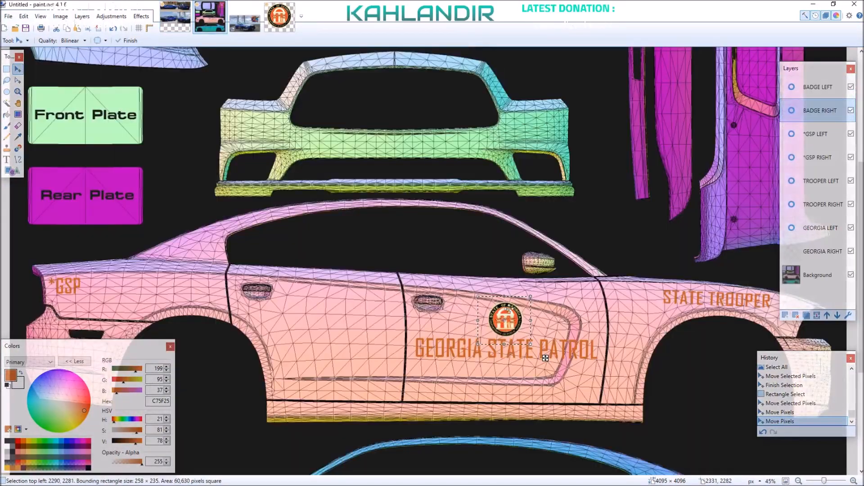
pyautogui.moveTo(520, 315); pyautogui.dragTo(524, 315)
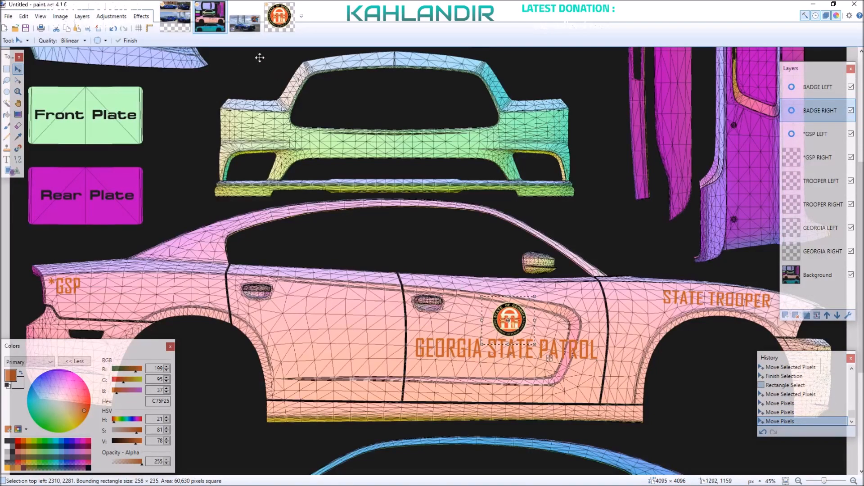
pyautogui.click(176, 17)
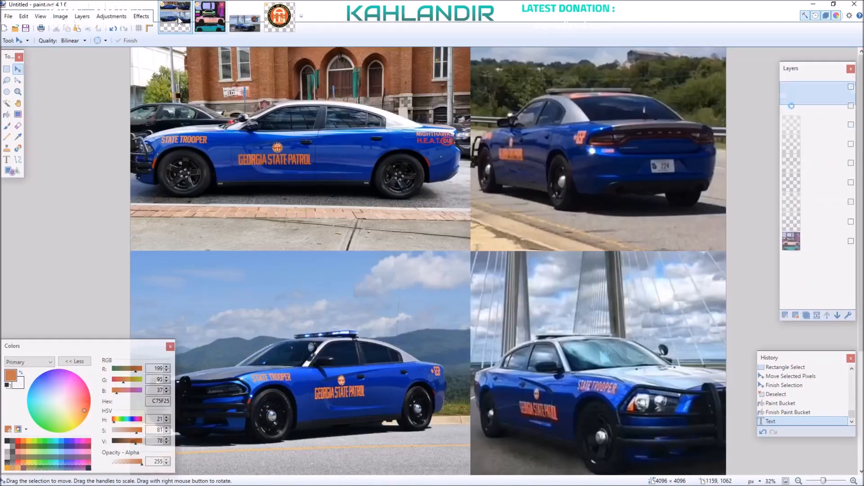
pyautogui.click(222, 25)
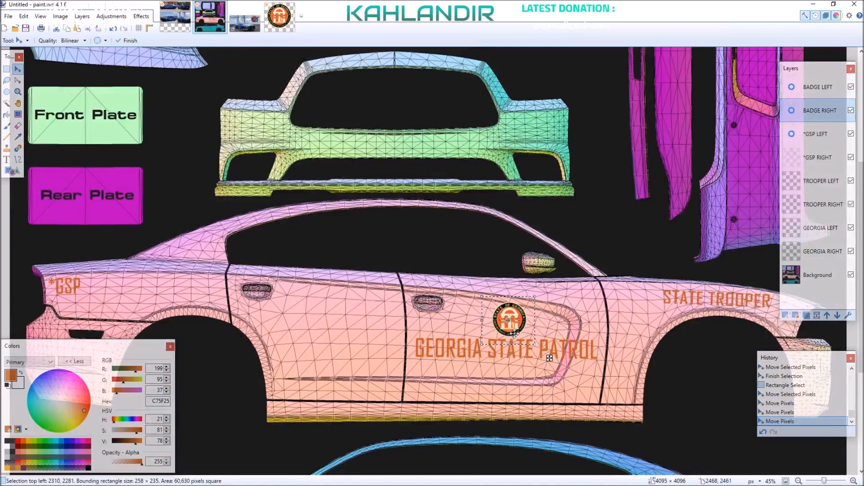
# - Fine-tune the size and position of the pink side's seal above the door lettering, and deselect it
pyautogui.moveTo(512, 339); pyautogui.dragTo(513, 338)
pyautogui.scroll(3, 529, 329)
pyautogui.moveTo(541, 296); pyautogui.dragTo(535, 297)
pyautogui.moveTo(550, 366); pyautogui.dragTo(554, 366)
pyautogui.scroll(-2, 554, 366)
pyautogui.hotkey('ctrl', 'd')
pyautogui.scroll(-3, 554, 365)
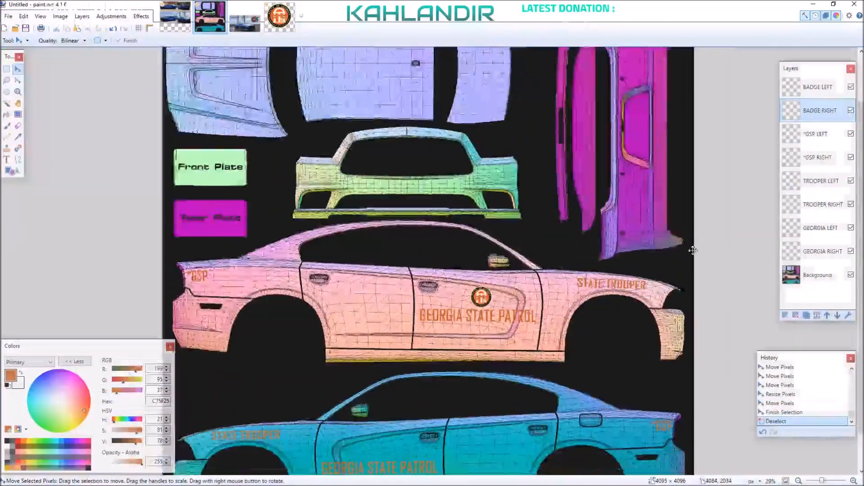
# - Copy the pink side's seal into the BADGE LEFT layer and place it above the blue side's door lettering
pyautogui.press('s')
pyautogui.moveTo(454, 277); pyautogui.dragTo(512, 327)
pyautogui.click(812, 95)
pyautogui.scroll(-1, 585, 315)
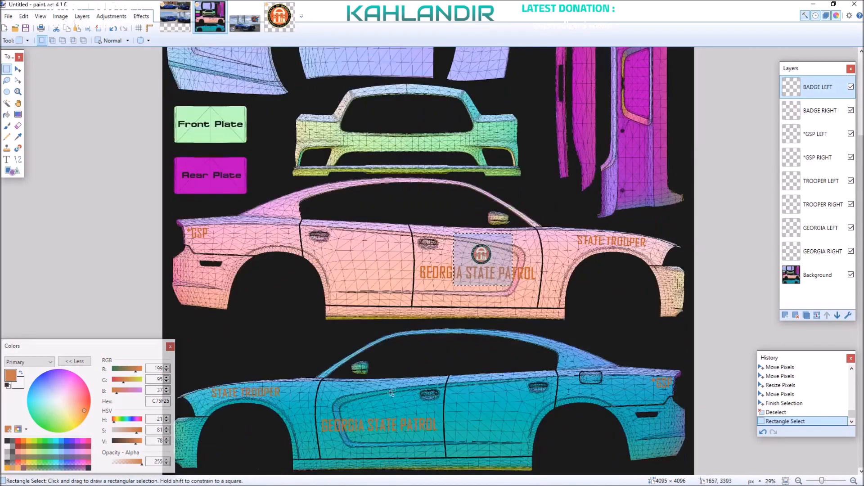
pyautogui.hotkey('ctrl', 'v')
pyautogui.moveTo(589, 321); pyautogui.dragTo(491, 470)
pyautogui.scroll(3, 414, 396)
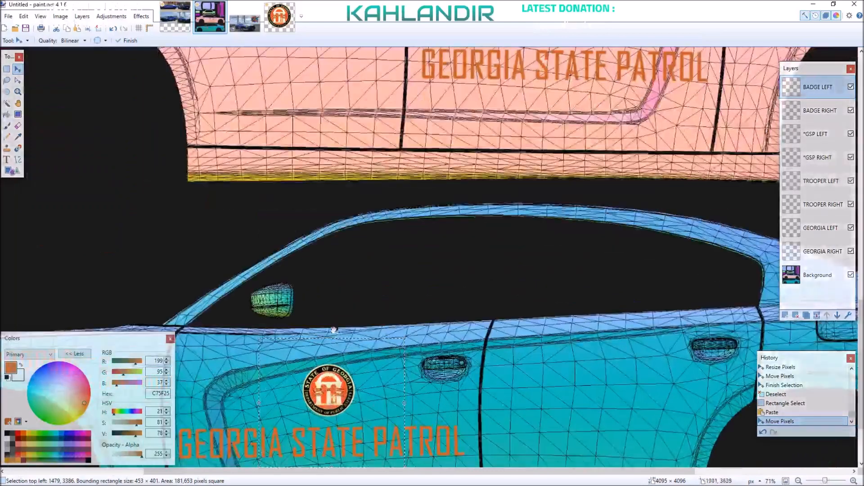
# - Refine the BADGE LEFT seal's position above the blue side's door lettering and deselect it
pyautogui.hotkey('ctrl', 'z')
pyautogui.moveTo(333, 308); pyautogui.dragTo(351, 288)
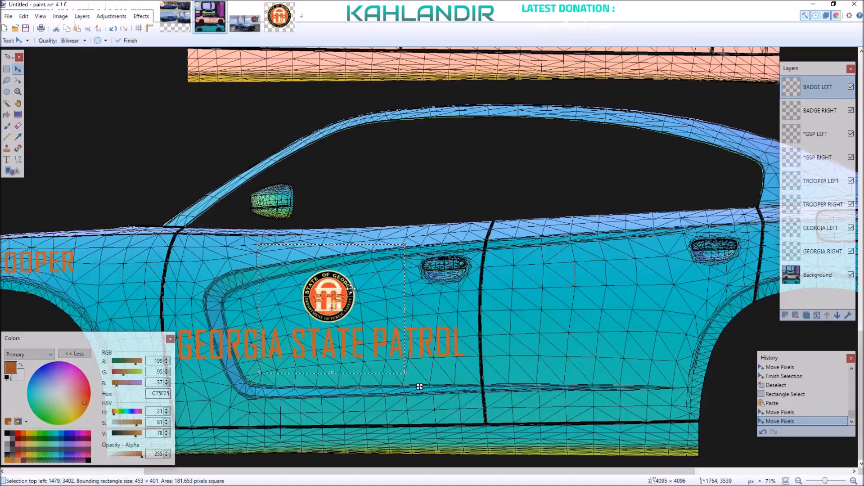
pyautogui.hotkey('ctrl', 'd')
pyautogui.scroll(-5, 454, 235)
pyautogui.scroll(-1, 513, 310)
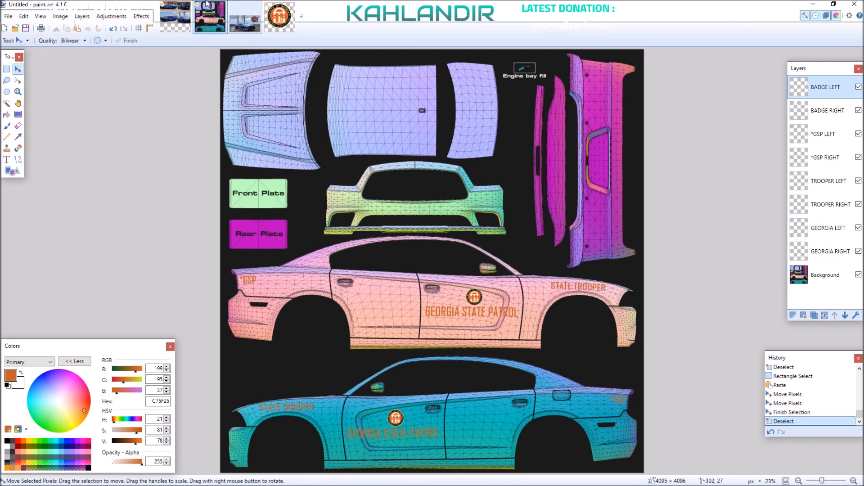
# - Examine the reference photos closely for the remaining livery details on the sides and rear of the car
pyautogui.click(175, 17)
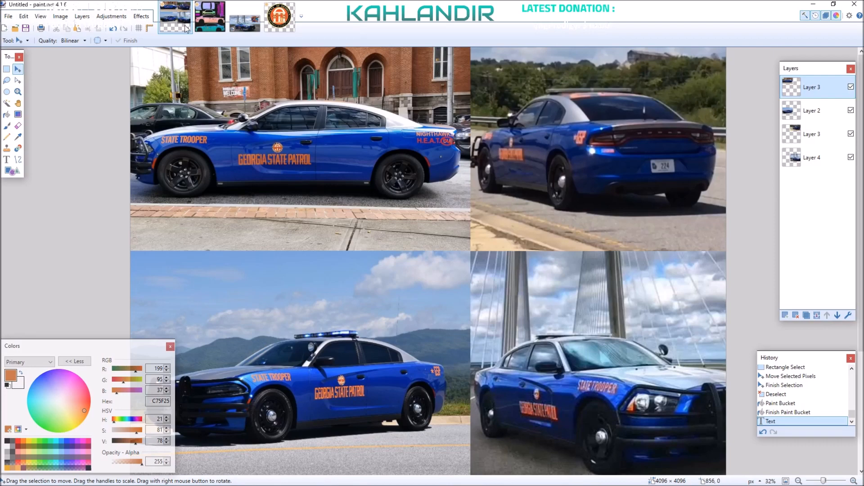
pyautogui.scroll(2, 675, 166)
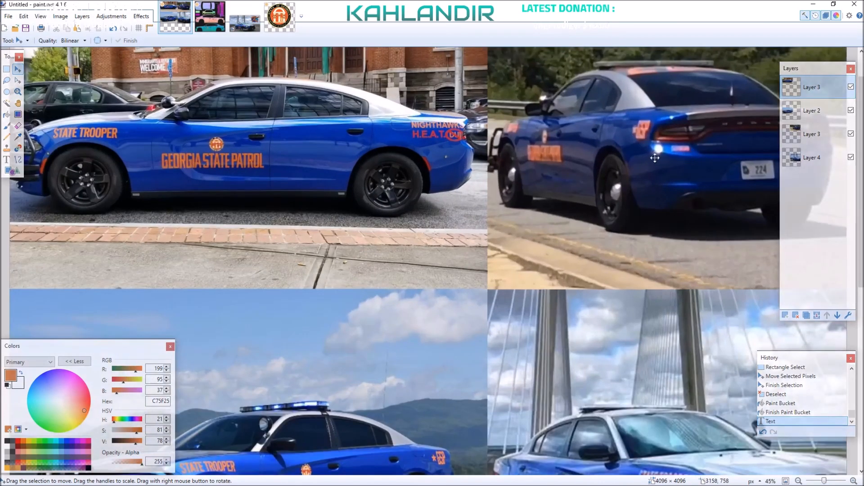
# - Add a new layer at the top of the car template's layer stack and name it "UNIT TOP"
pyautogui.scroll(-3, 677, 180)
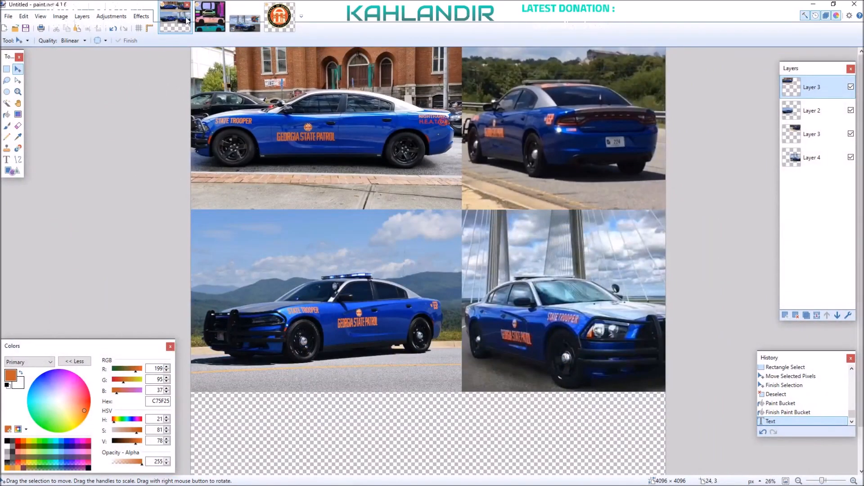
pyautogui.hotkey('ctrl', 'Tab')
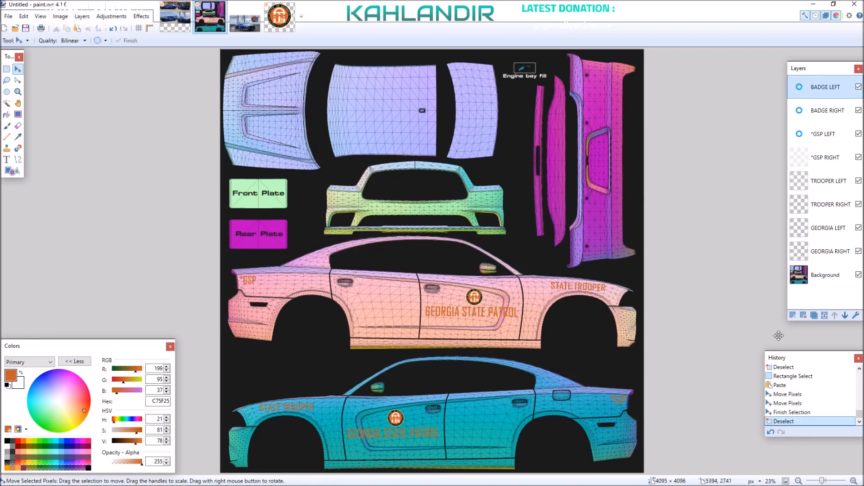
pyautogui.doubleClick(816, 90)
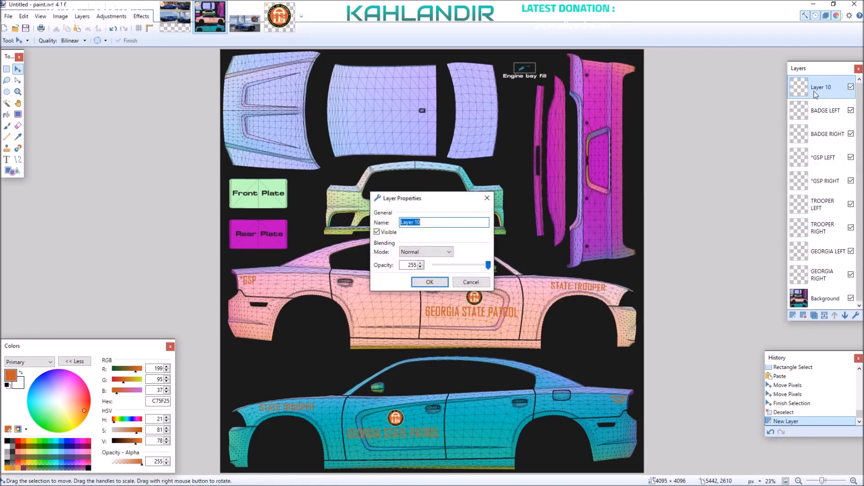
pyautogui.write('UNIT TOP')
pyautogui.press('Return')
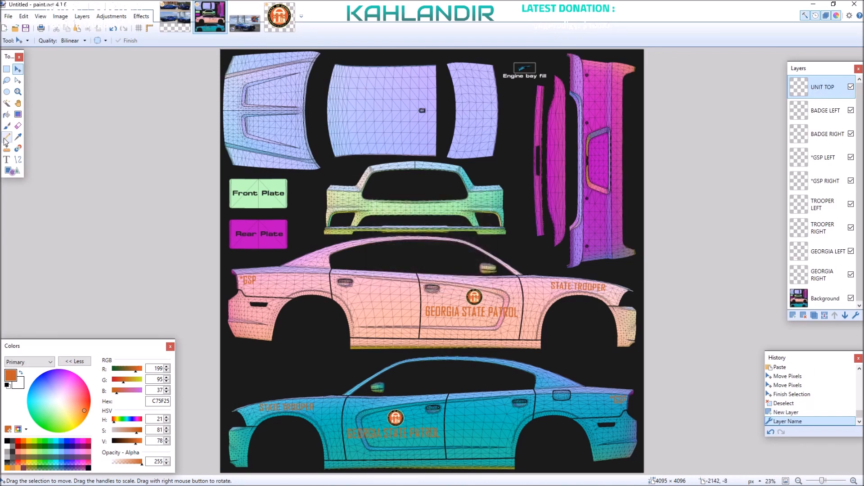
# - Add the text "K-21" in bold Agency FB at size 288 near the roof panel's lower edge on the UNIT TOP layer
pyautogui.click(175, 17)
pyautogui.click(213, 26)
pyautogui.click(178, 20)
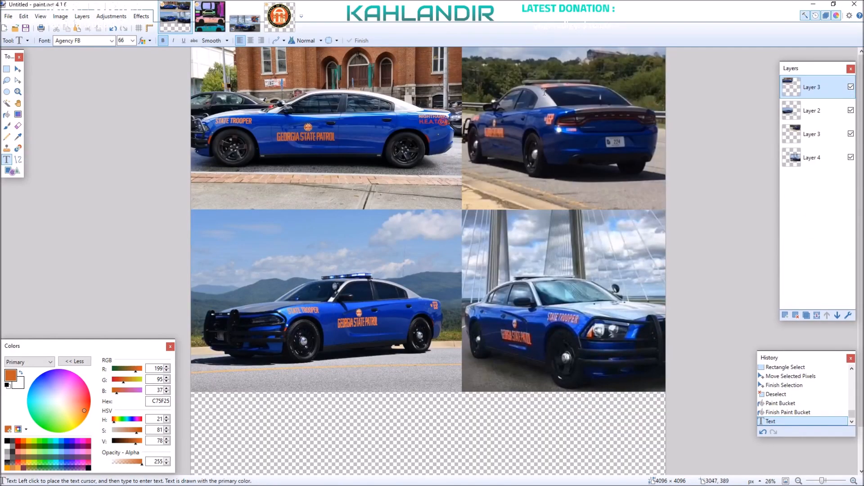
pyautogui.click(217, 18)
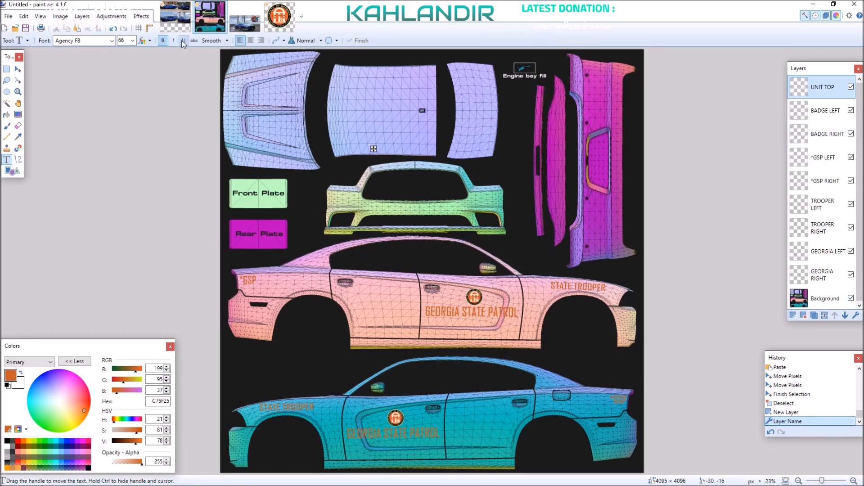
pyautogui.click(129, 40)
pyautogui.click(131, 40)
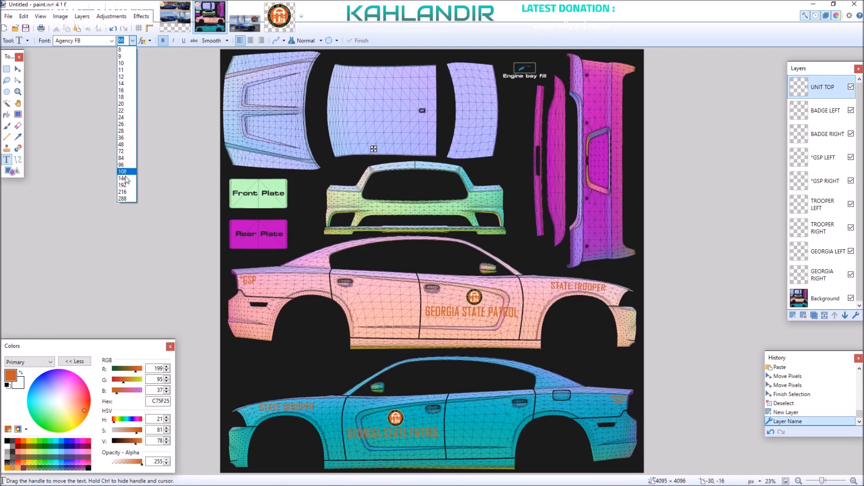
pyautogui.click(128, 193)
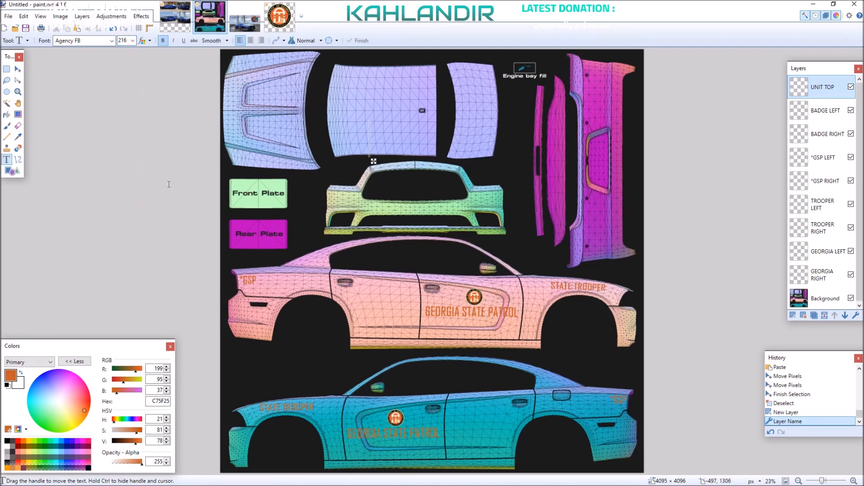
pyautogui.write('K-21')
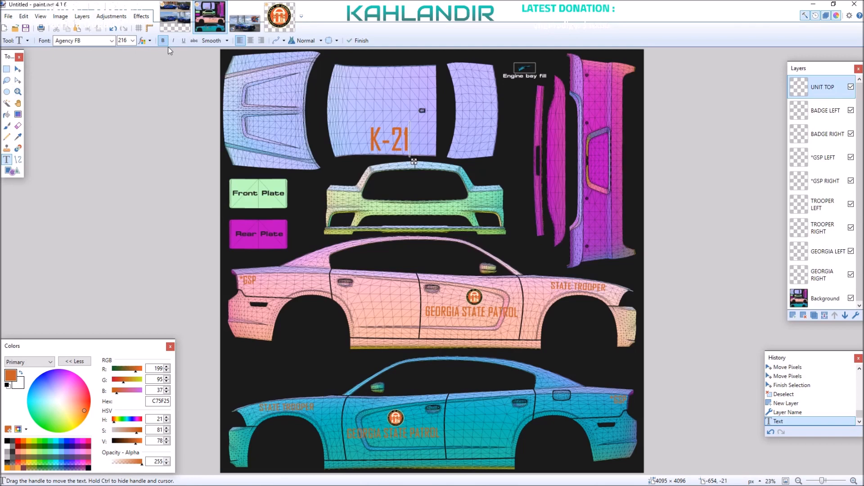
pyautogui.click(132, 40)
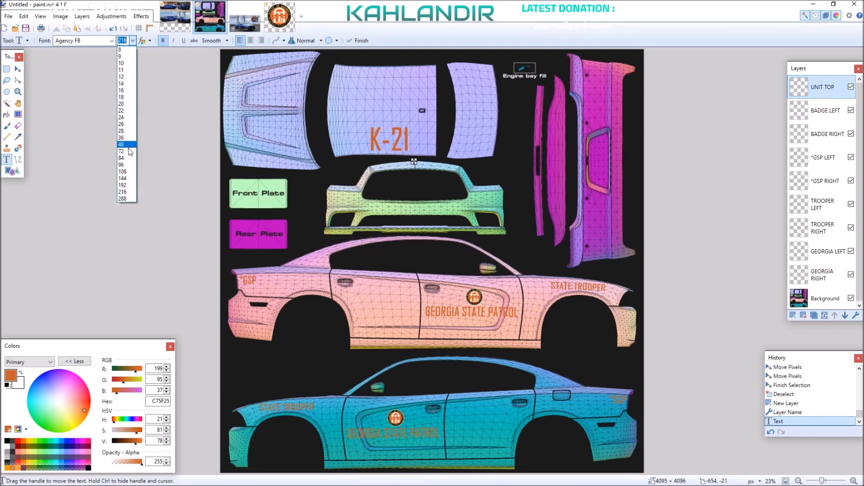
pyautogui.click(127, 199)
# - Select the K-21 text, rotate it 90 degrees counterclockwise and move it up onto the middle of the roof panel
pyautogui.click(7, 69)
pyautogui.moveTo(368, 121); pyautogui.dragTo(426, 163)
pyautogui.press('m')
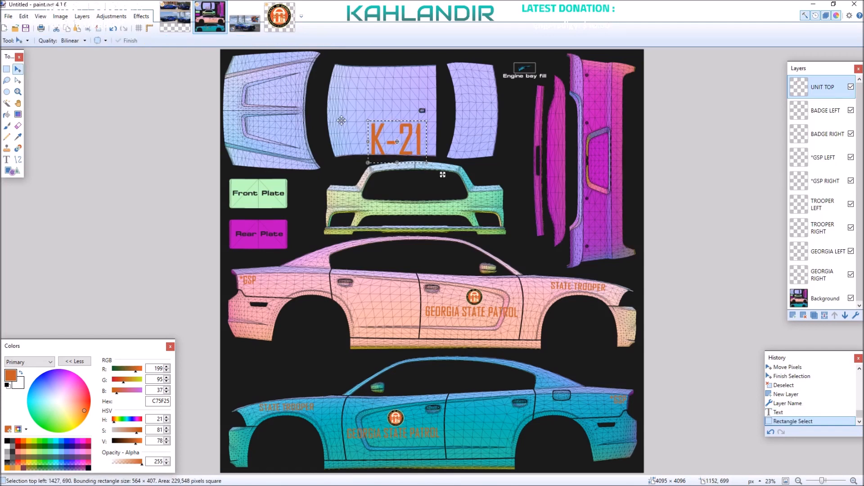
pyautogui.moveTo(356, 131); pyautogui.dragTo(385, 234)
pyautogui.moveTo(397, 160); pyautogui.dragTo(396, 130)
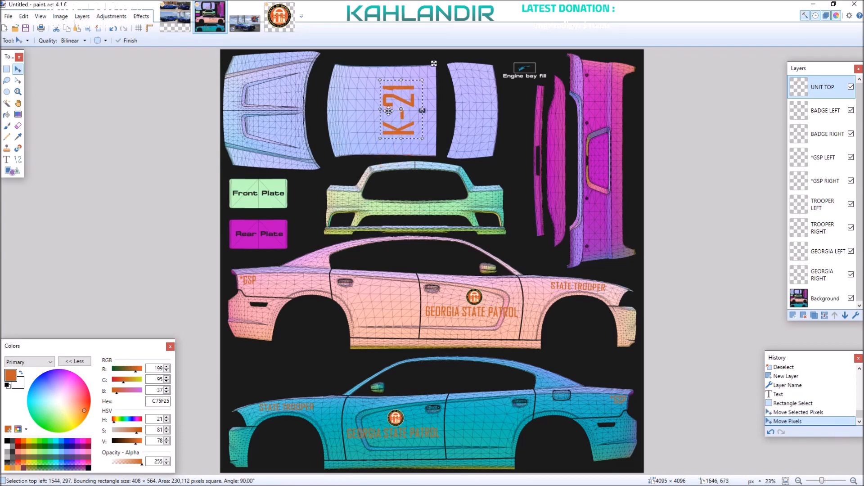
# - Nudge the rotated K-21 text slightly down to center it on the roof panel, and deselect it
pyautogui.scroll(3, 397, 117)
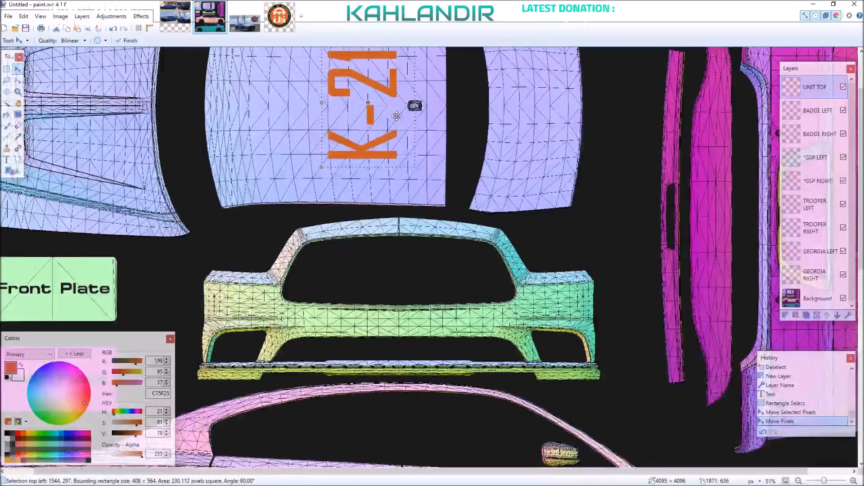
pyautogui.moveTo(396, 116); pyautogui.dragTo(396, 117)
pyautogui.scroll(-3, 396, 117)
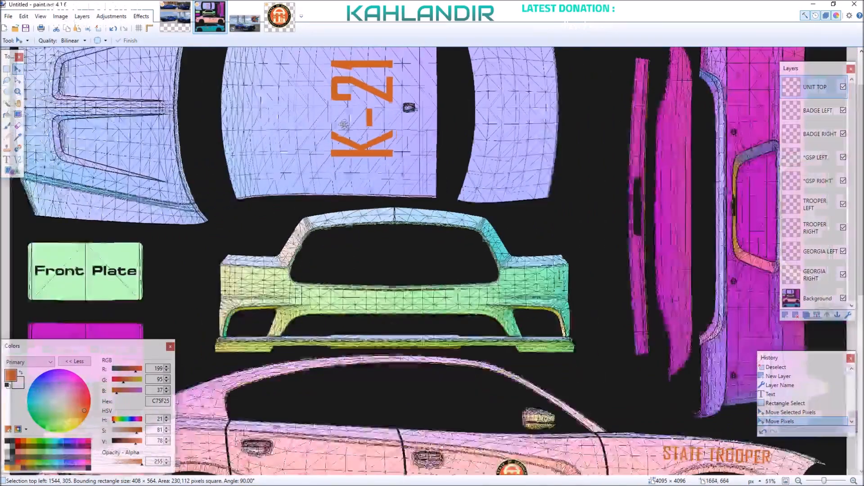
pyautogui.hotkey('ctrl', 'd')
pyautogui.scroll(2, 365, 130)
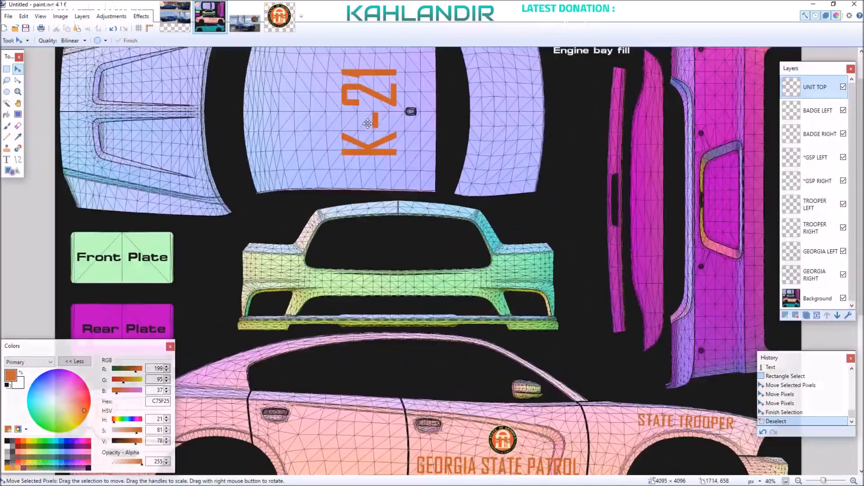
pyautogui.scroll(-3, 367, 123)
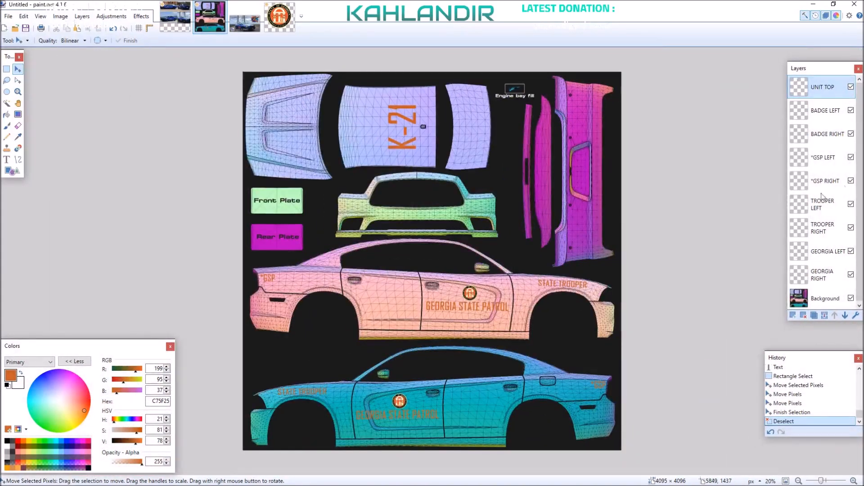
# - Check the reference photos of the patrol car and add a new layer above UNIT TOP in the car template, keeping its default properties
pyautogui.click(175, 22)
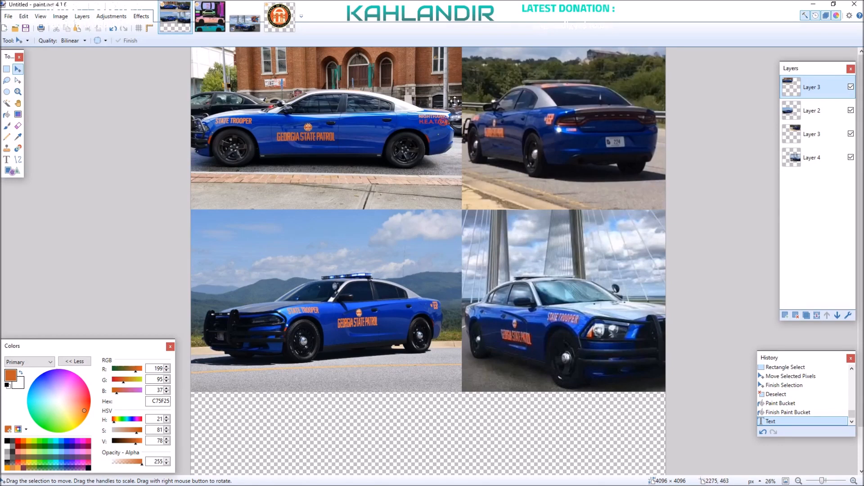
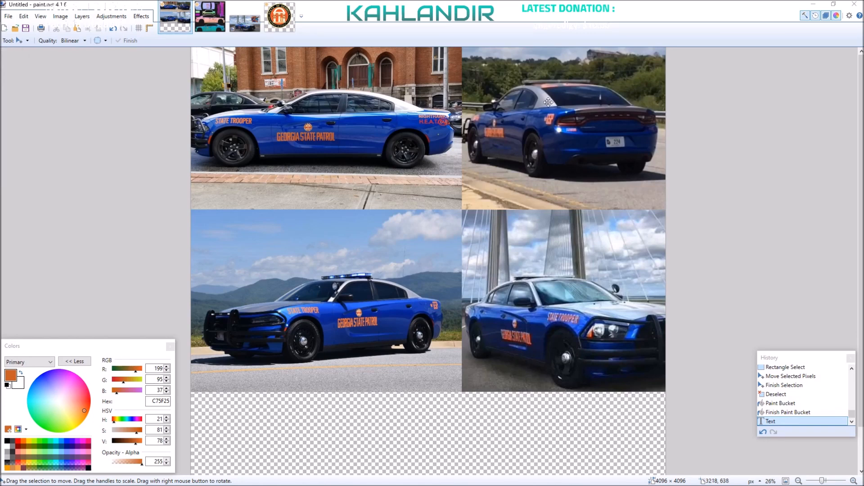
pyautogui.click(377, 3)
pyautogui.click(210, 17)
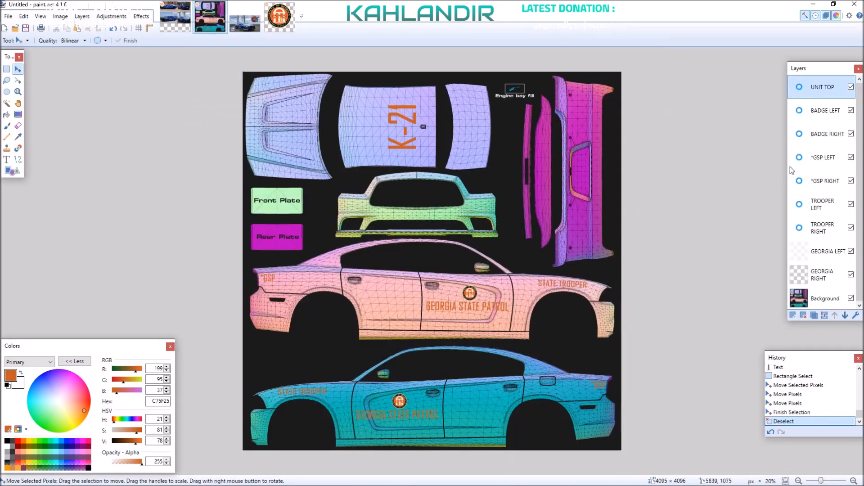
pyautogui.click(792, 316)
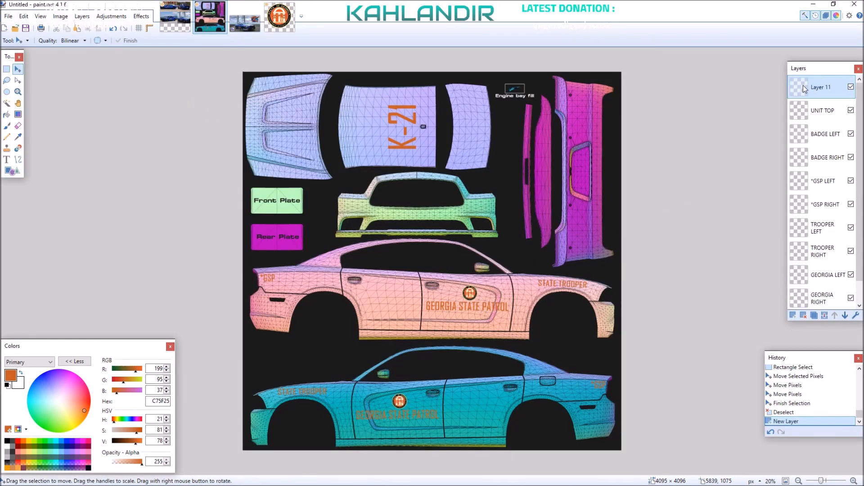
pyautogui.doubleClick(803, 85)
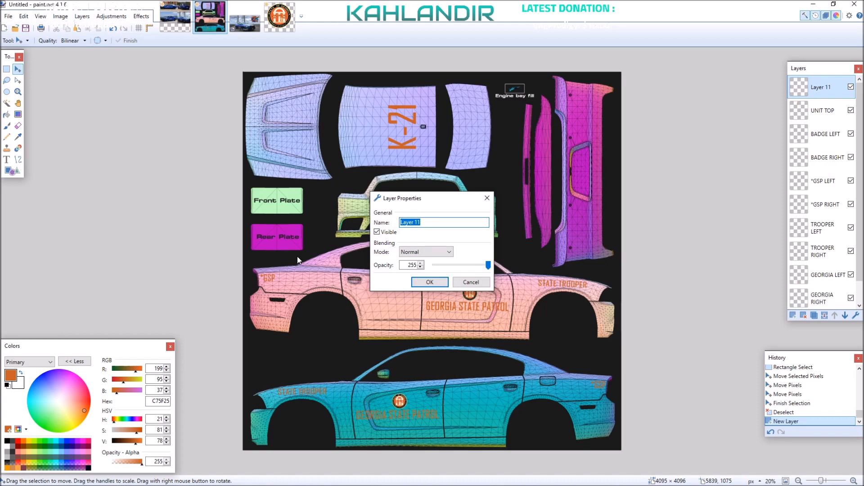
pyautogui.click(477, 283)
# - Look for an existing image to open in the GTA-LSPDFR folder under Graphics and Game Related
pyautogui.click(15, 28)
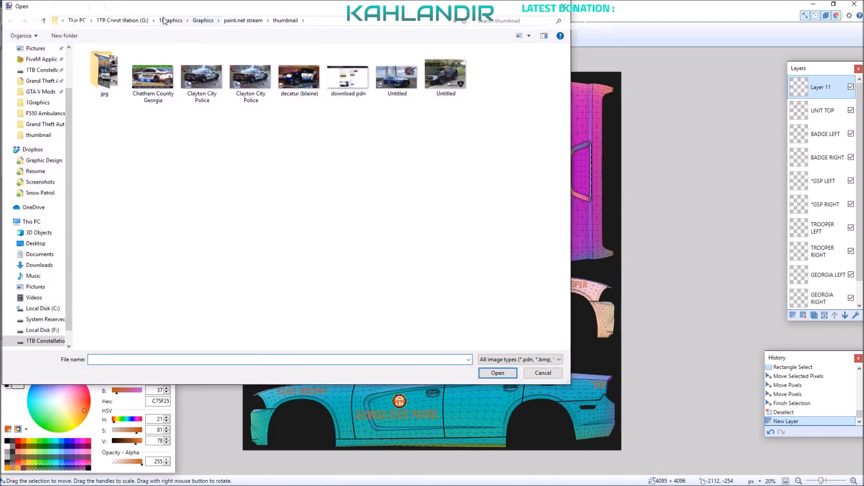
pyautogui.click(203, 21)
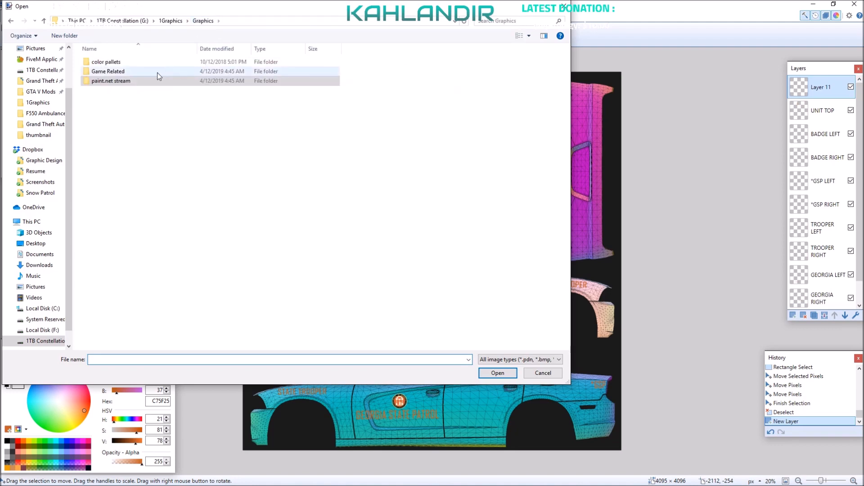
pyautogui.doubleClick(152, 73)
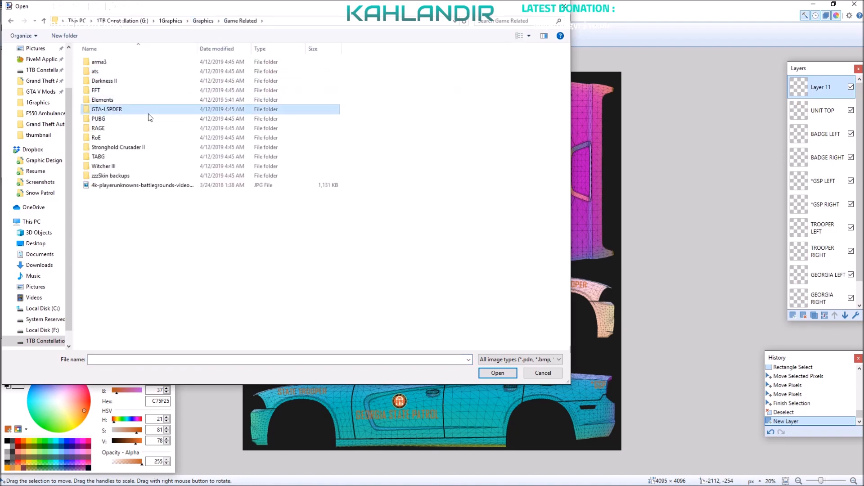
pyautogui.doubleClick(148, 111)
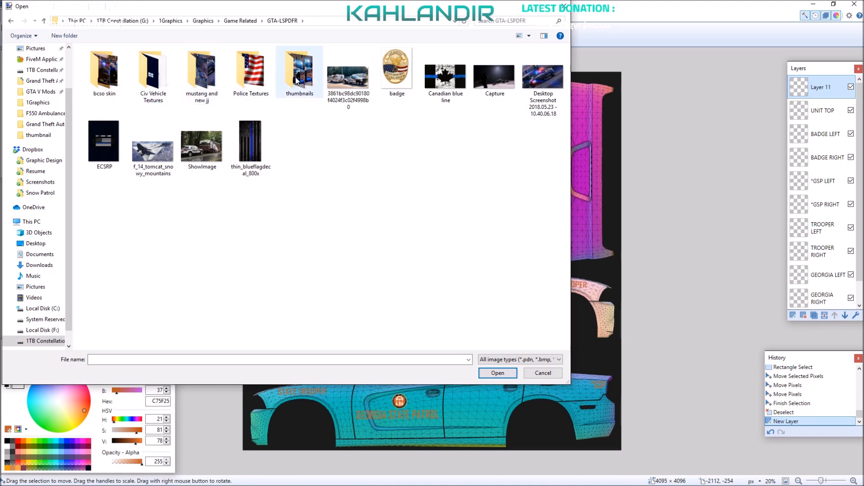
# - Browse the G: drive to the JOHNS CREEK Los Santos PD folder under GTA V Mods, VEHICLES and SKINS
pyautogui.click(122, 20)
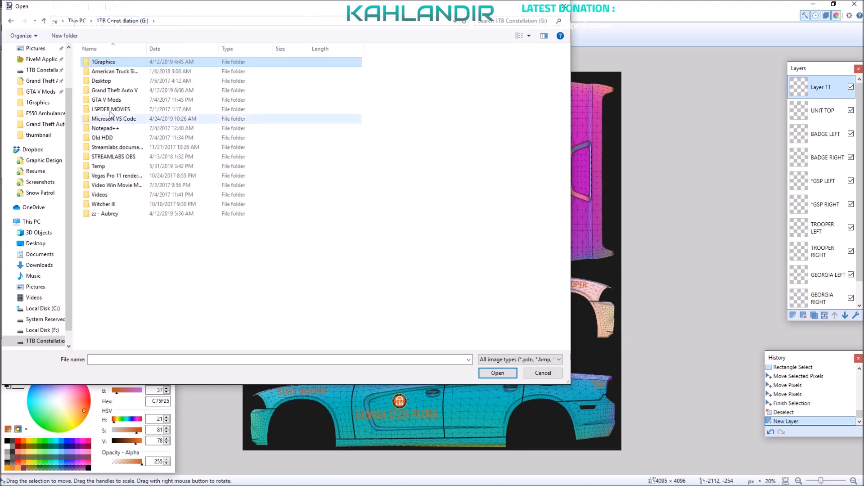
pyautogui.doubleClick(108, 99)
pyautogui.doubleClick(101, 81)
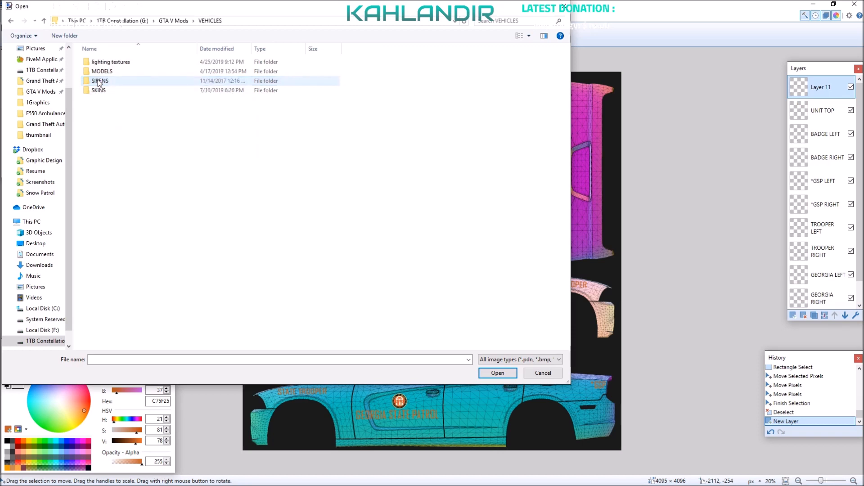
pyautogui.doubleClick(98, 91)
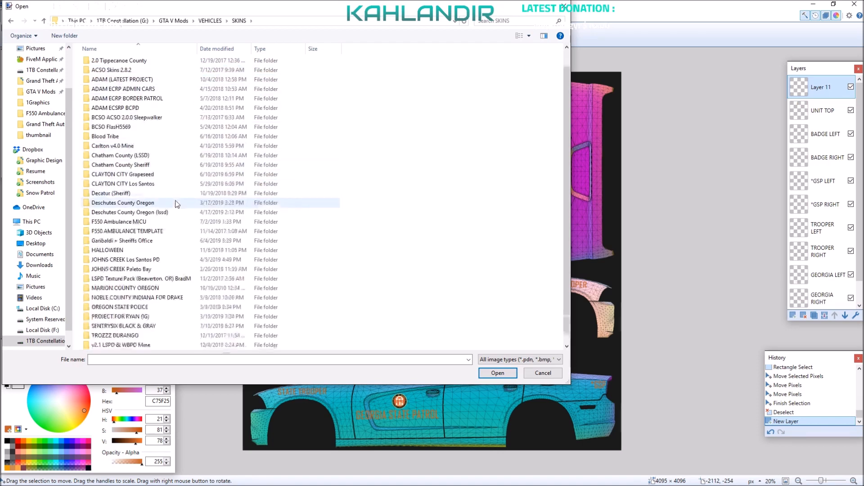
pyautogui.scroll(-1, 180, 211)
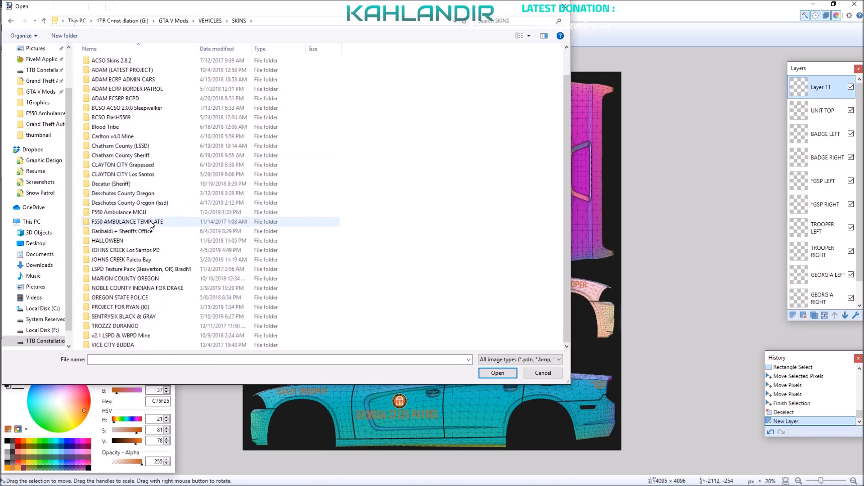
pyautogui.click(136, 252)
pyautogui.doubleClick(135, 252)
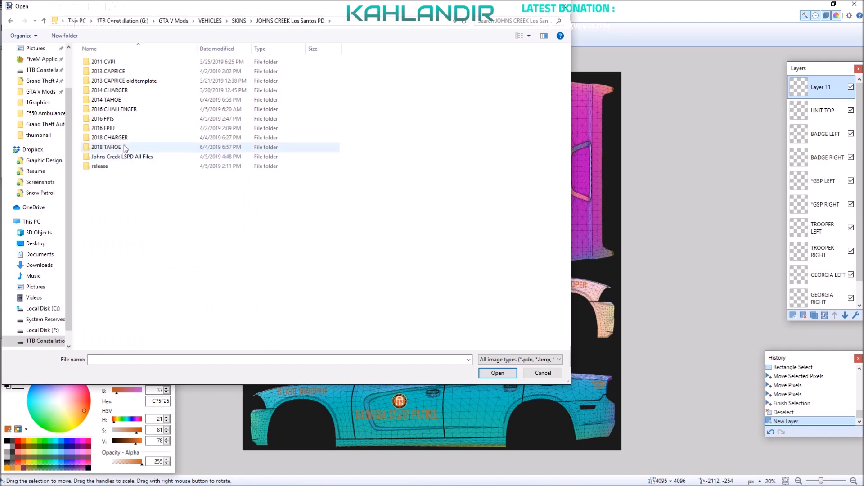
# - Open the image charg_sign_1 from the 2018 CHARGER folder of the JOHNS CREEK Los Santos PD skins
pyautogui.click(11, 22)
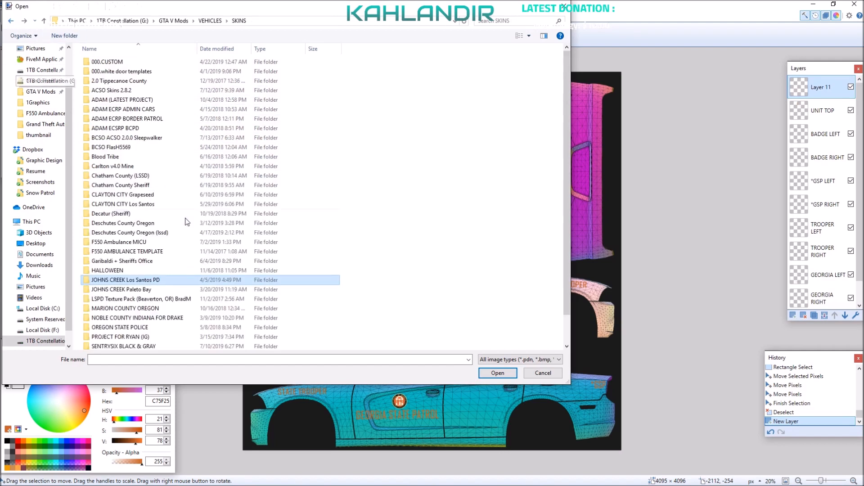
pyautogui.doubleClick(148, 280)
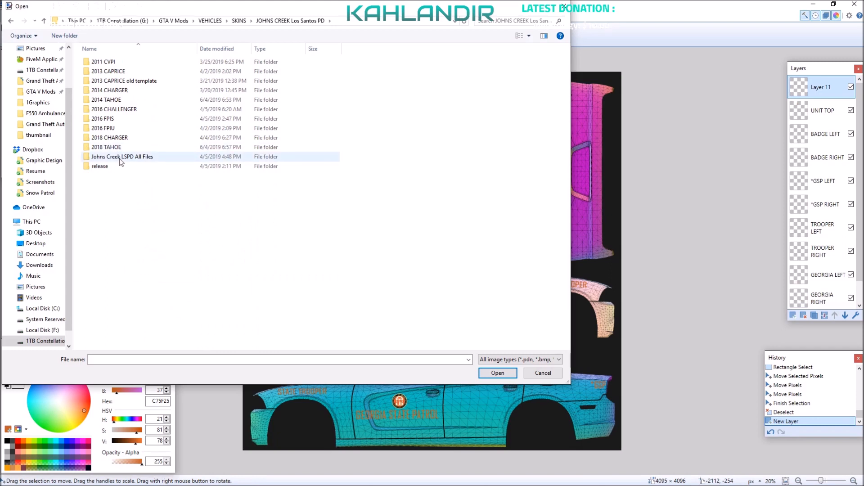
pyautogui.doubleClick(115, 147)
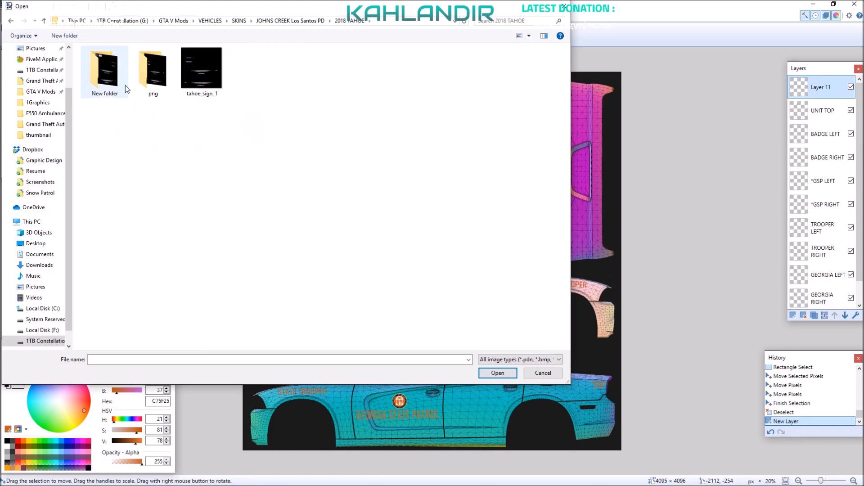
pyautogui.click(7, 20)
pyautogui.doubleClick(128, 135)
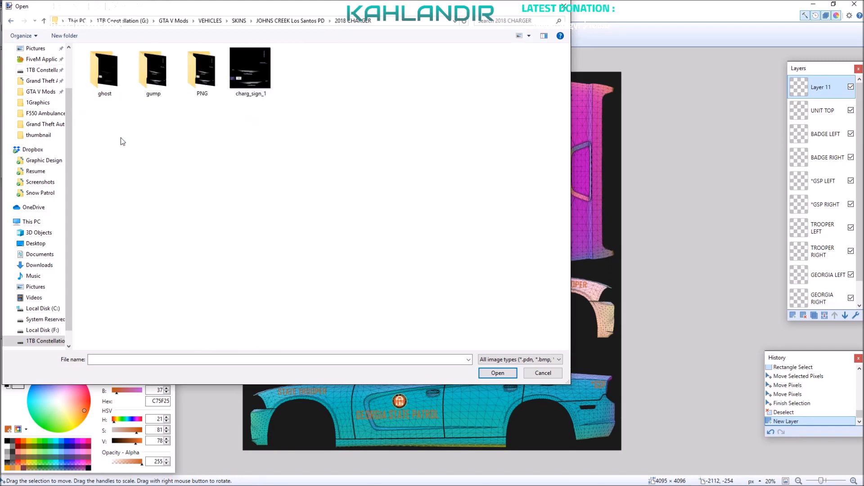
pyautogui.doubleClick(242, 80)
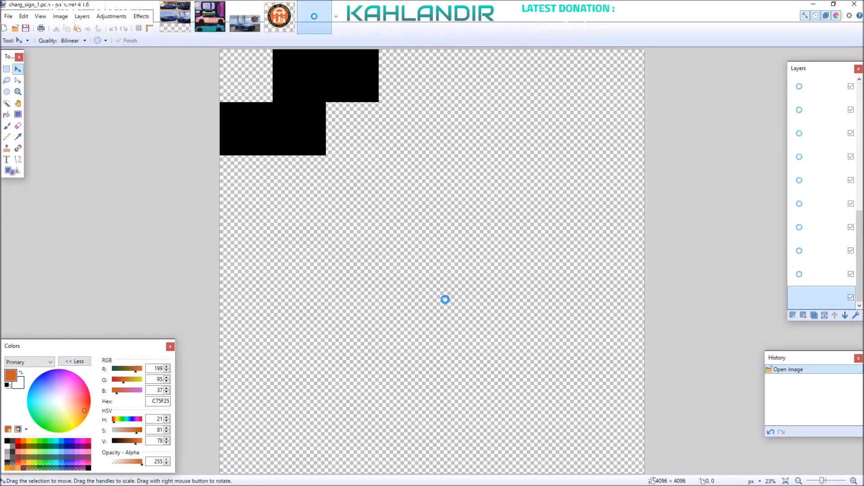
# - Select the area around the rear licence plate in charg_sign_1 and copy its artwork from the plate layer
pyautogui.scroll(4, 303, 366)
pyautogui.hscroll(2, 303, 367)
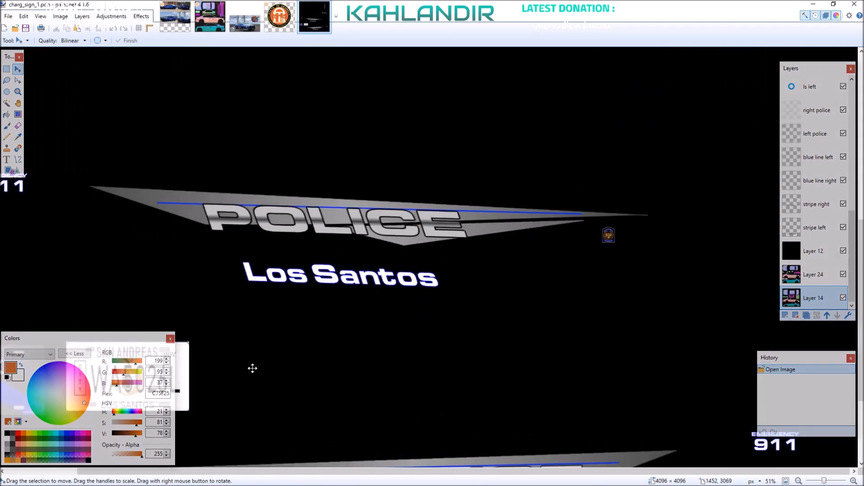
pyautogui.hscroll(-2, 252, 368)
pyautogui.click(7, 69)
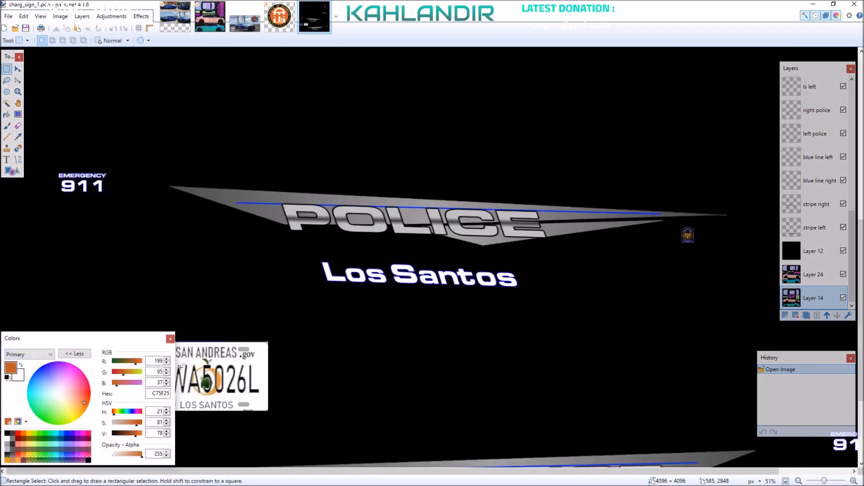
pyautogui.moveTo(138, 327); pyautogui.dragTo(274, 428)
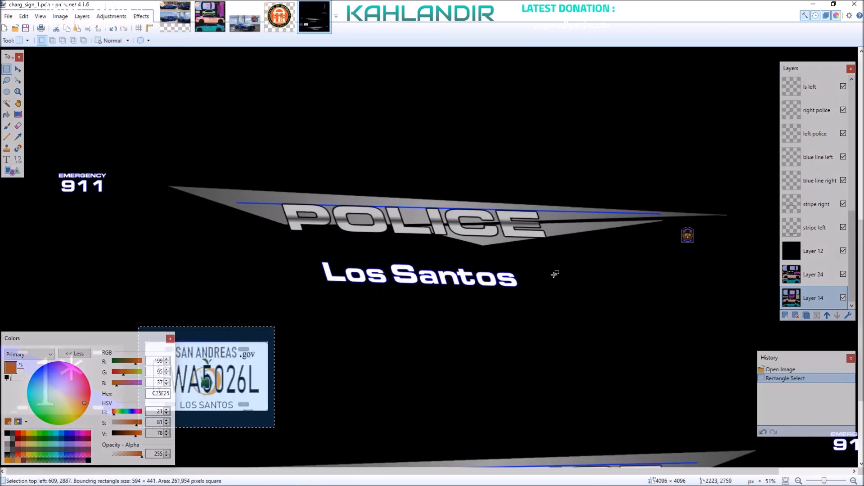
pyautogui.scroll(6, 814, 124)
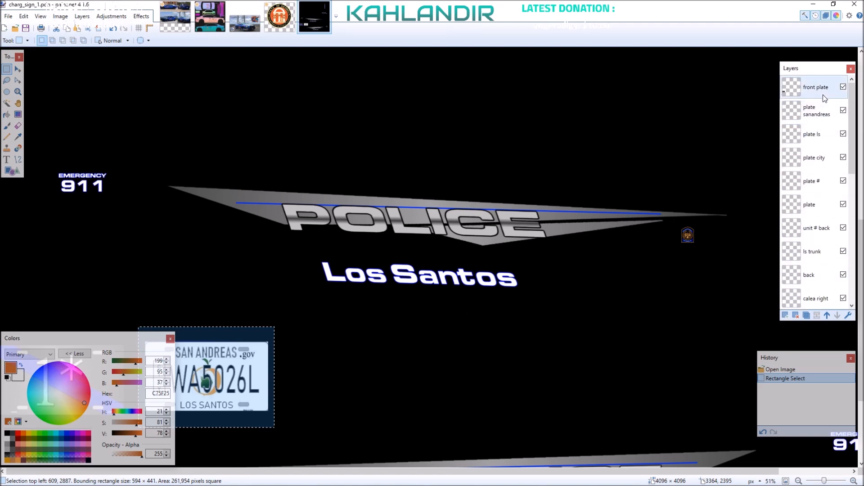
pyautogui.click(821, 134)
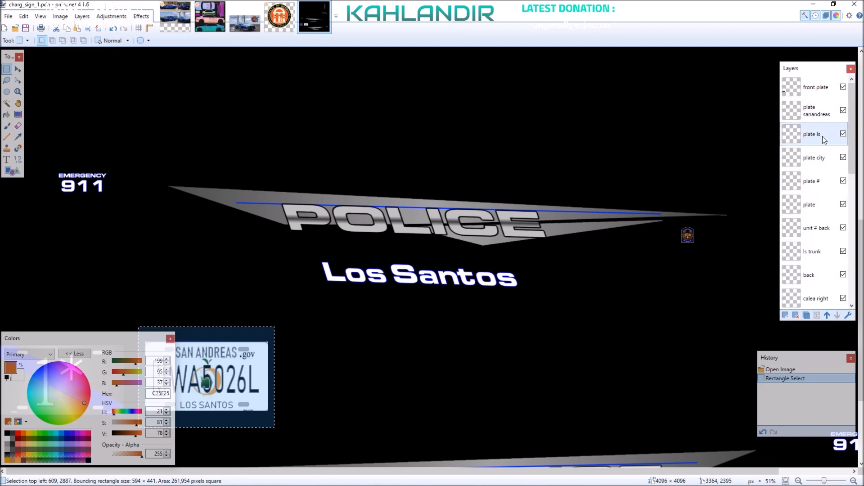
pyautogui.click(822, 136)
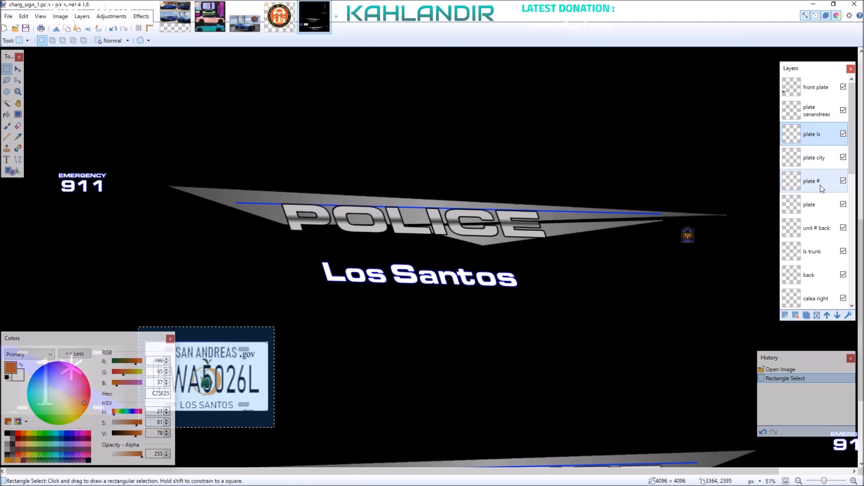
pyautogui.click(813, 203)
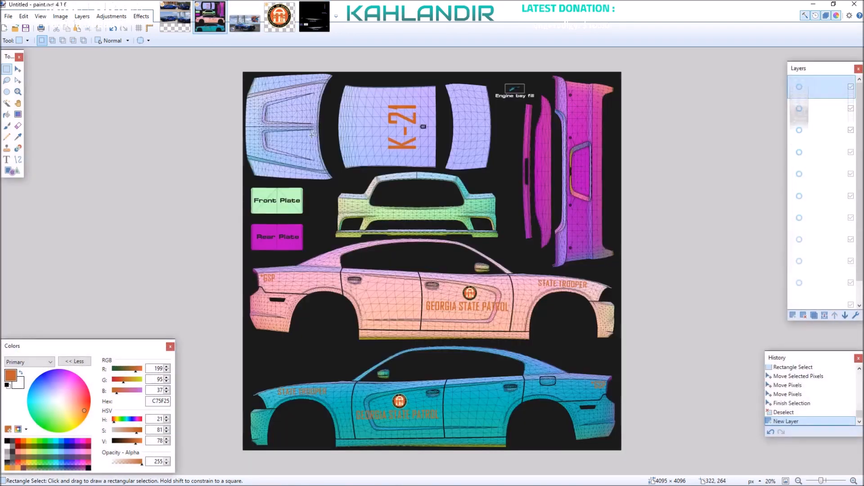
# - Return to the Charger template, rename the new layer above UNIT TOP as plate, and paste the copied plate artwork into it
pyautogui.click(210, 17)
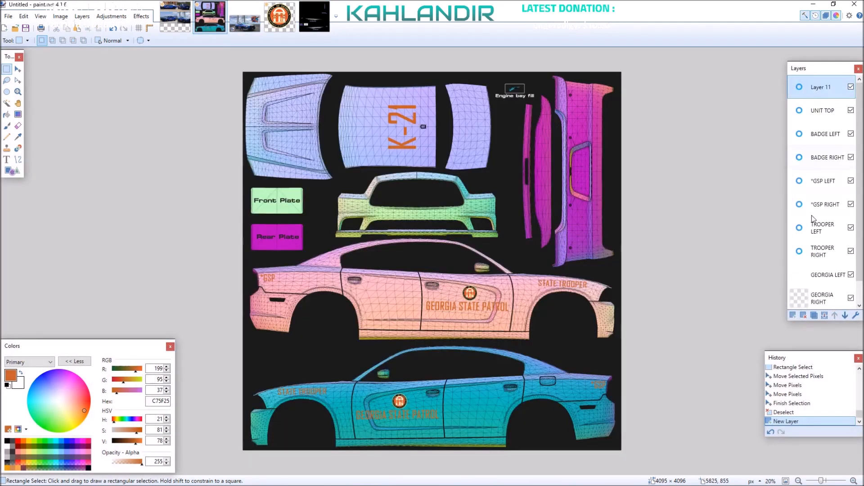
pyautogui.doubleClick(819, 89)
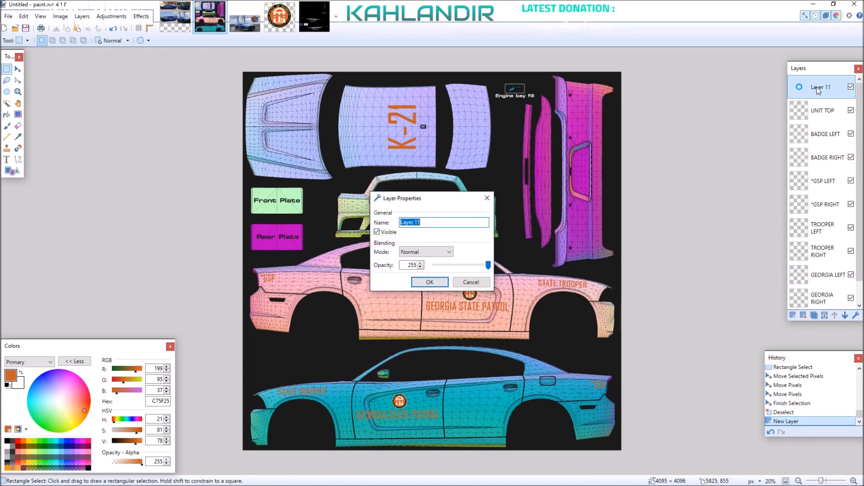
pyautogui.write('plate')
pyautogui.press('Return')
pyautogui.hotkey('ctrl', 'v')
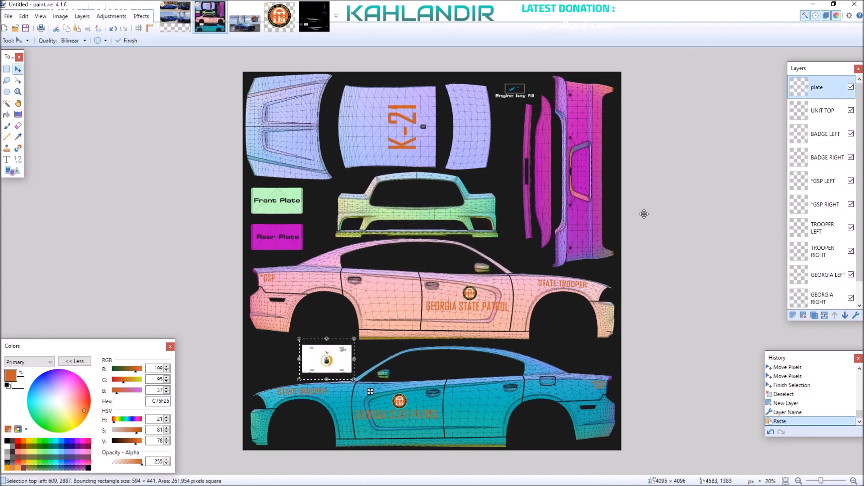
# - Resize and move the pasted plate artwork to cover the Rear Plate area of the template, and deselect it
pyautogui.moveTo(327, 336); pyautogui.dragTo(325, 316)
pyautogui.moveTo(328, 370); pyautogui.dragTo(283, 226)
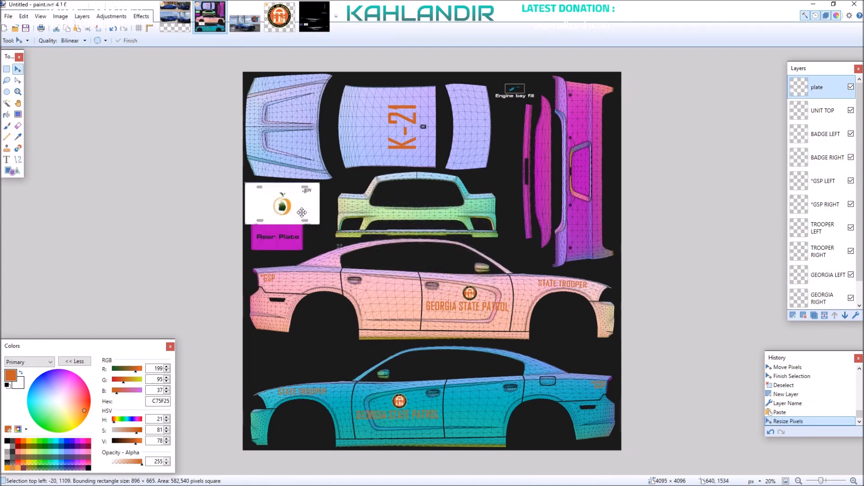
pyautogui.scroll(1, 283, 225)
pyautogui.scroll(3, 283, 226)
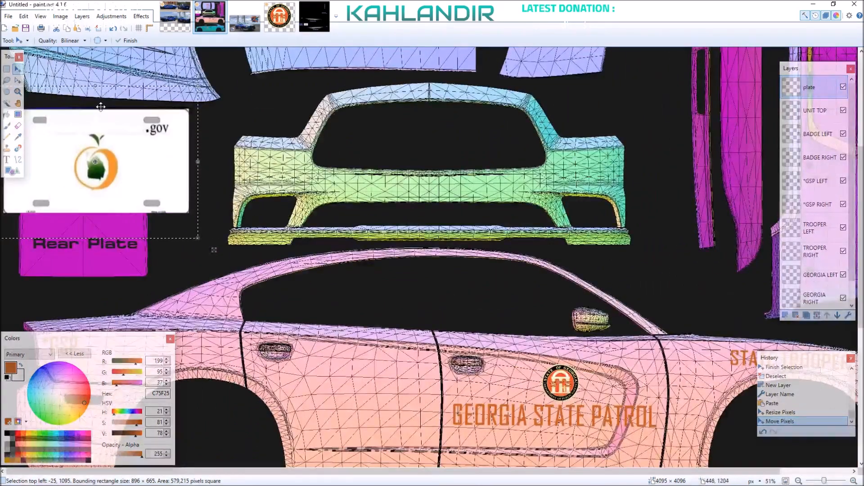
pyautogui.moveTo(96, 85); pyautogui.dragTo(99, 130)
pyautogui.moveTo(115, 178); pyautogui.dragTo(103, 226)
pyautogui.moveTo(82, 189); pyautogui.dragTo(86, 217)
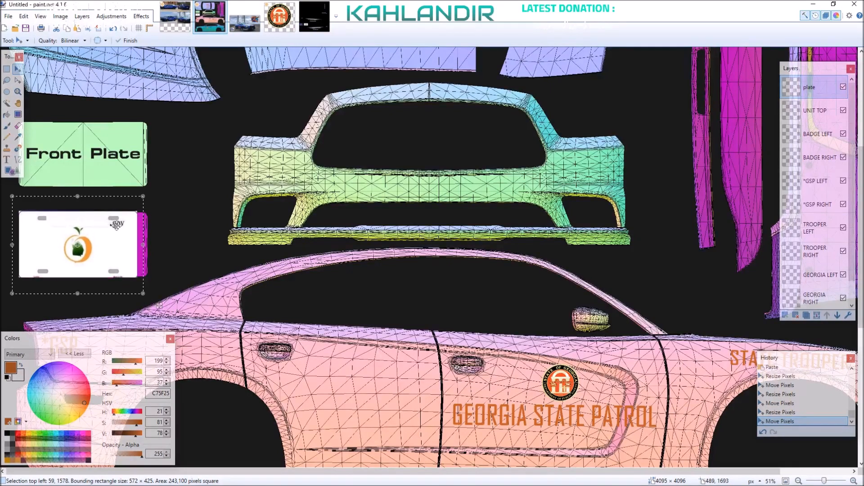
pyautogui.moveTo(143, 244)
pyautogui.mouseDown()
pyautogui.moveTo(155, 245)
pyautogui.moveTo(123, 236)
pyautogui.moveTo(155, 245)
pyautogui.mouseUp()
pyautogui.click(125, 236)
pyautogui.hotkey('ctrl', 'd')
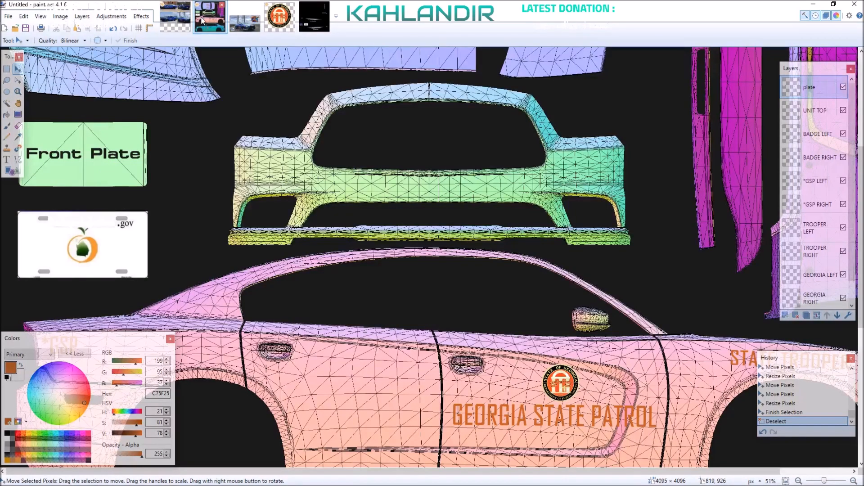
# - Write K-21 on the rear plate in Agency FB at size 96
pyautogui.click(6, 160)
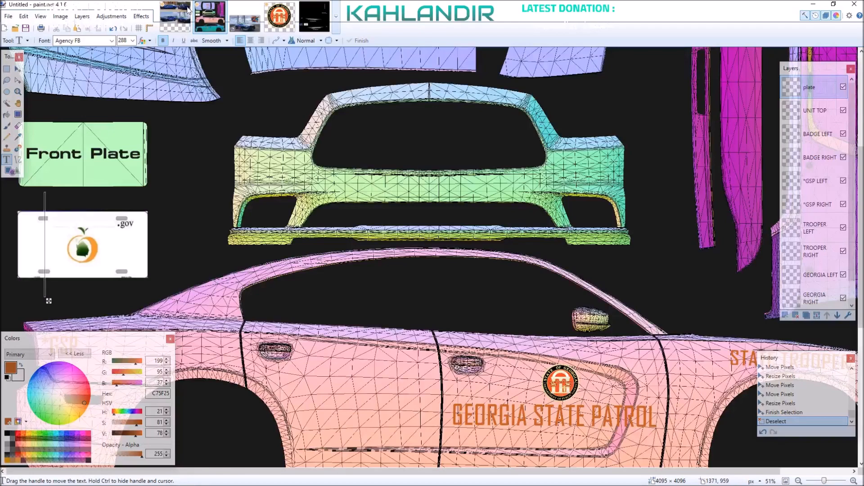
pyautogui.click(133, 40)
pyautogui.click(122, 165)
pyautogui.click(45, 231)
pyautogui.write('K-21')
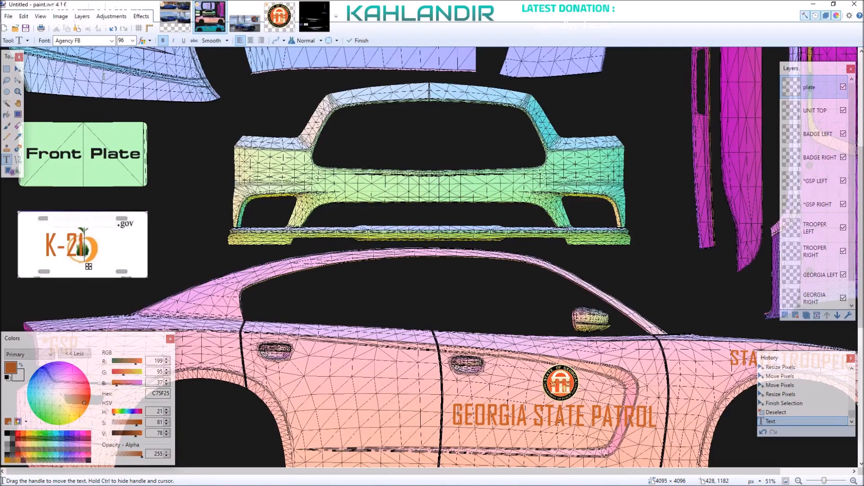
# - Enlarge the K-21 text to size 144, try it centred on the rear plate, and undo the text
pyautogui.click(132, 41)
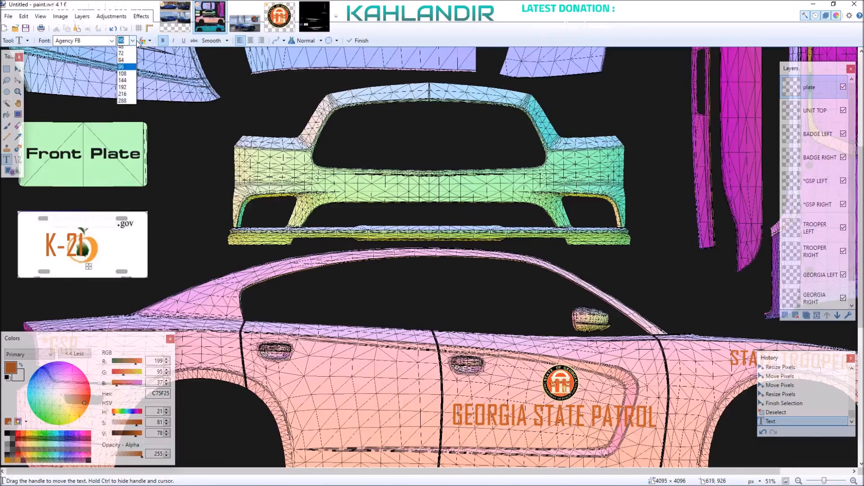
pyautogui.click(126, 173)
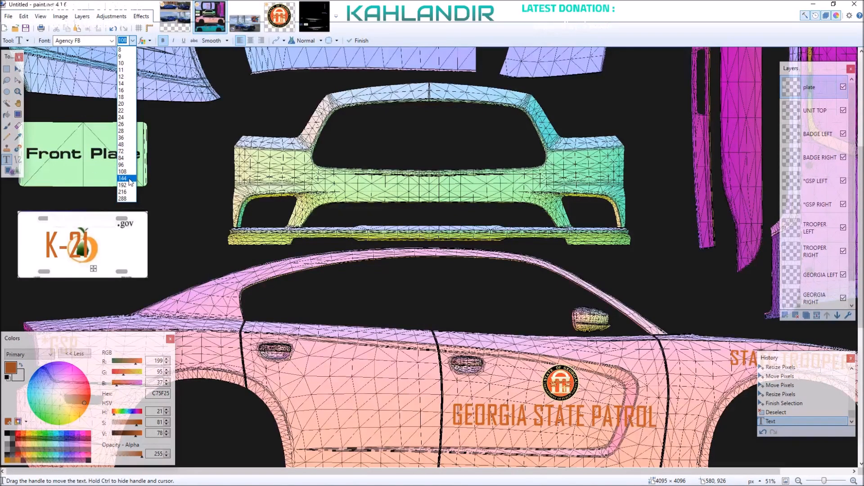
pyautogui.click(126, 180)
pyautogui.moveTo(107, 273); pyautogui.dragTo(117, 274)
pyautogui.click(7, 69)
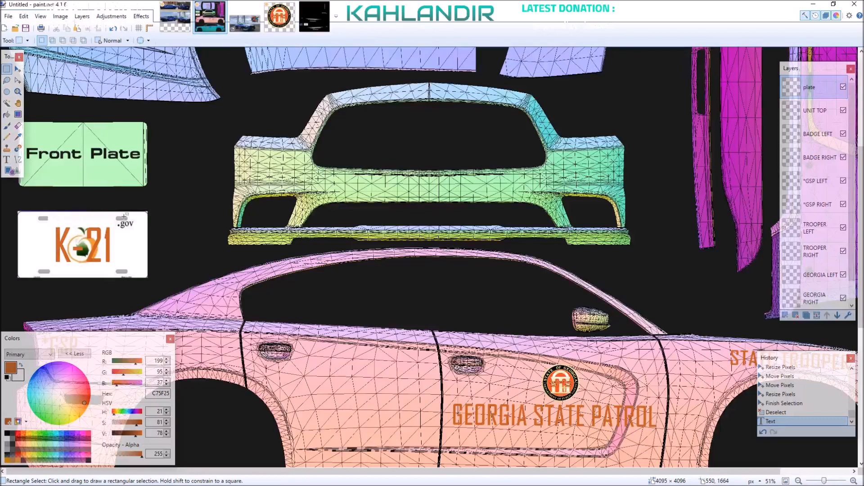
pyautogui.hotkey('ctrl', 'z')
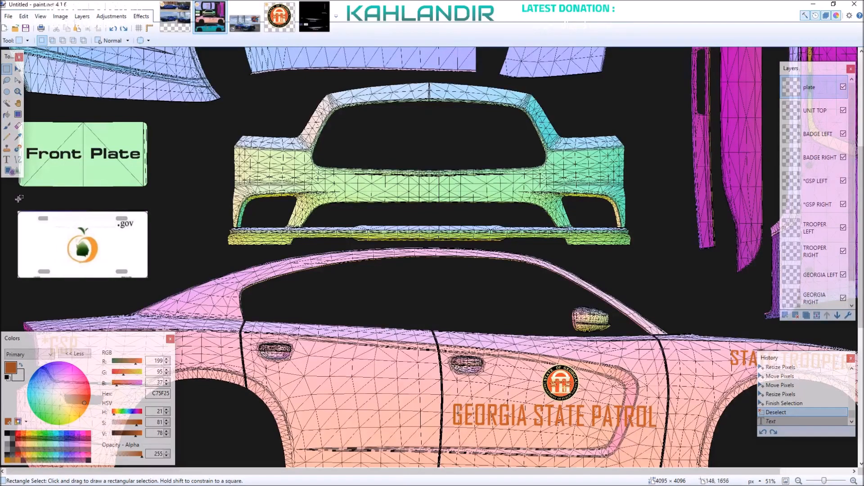
# - Write K-21 on the rear plate again, change the text colour to black, and centre it over the peach
pyautogui.click(7, 159)
pyautogui.click(55, 235)
pyautogui.write('K-21')
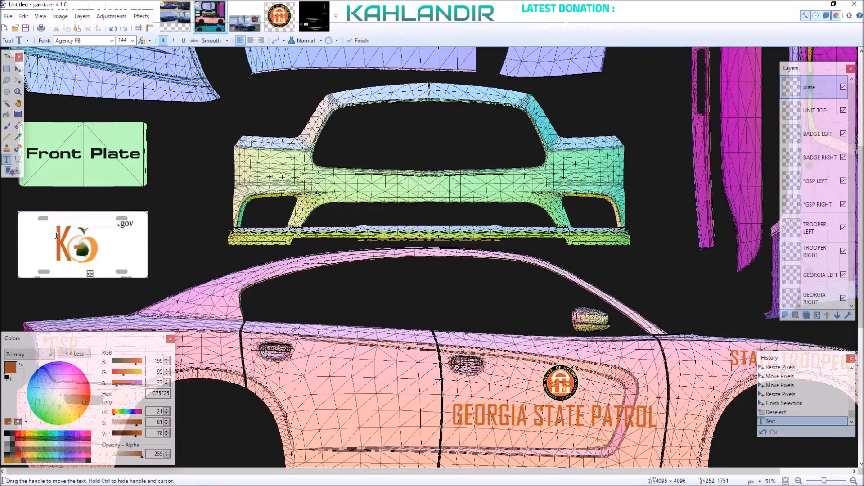
pyautogui.click(12, 436)
pyautogui.moveTo(116, 276); pyautogui.dragTo(117, 275)
pyautogui.press('Escape')
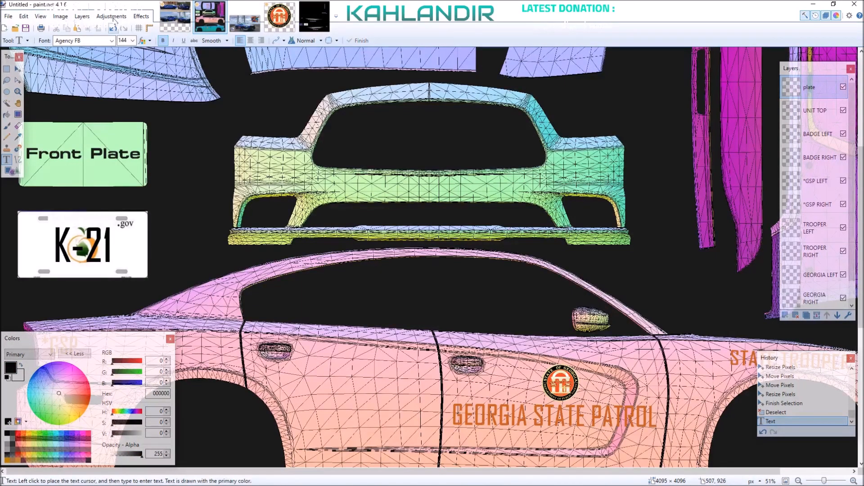
# - Try the Bevel Object effect on the plate layer, test a depth of 9, and undo the bevel together with the K-21 text
pyautogui.click(141, 16)
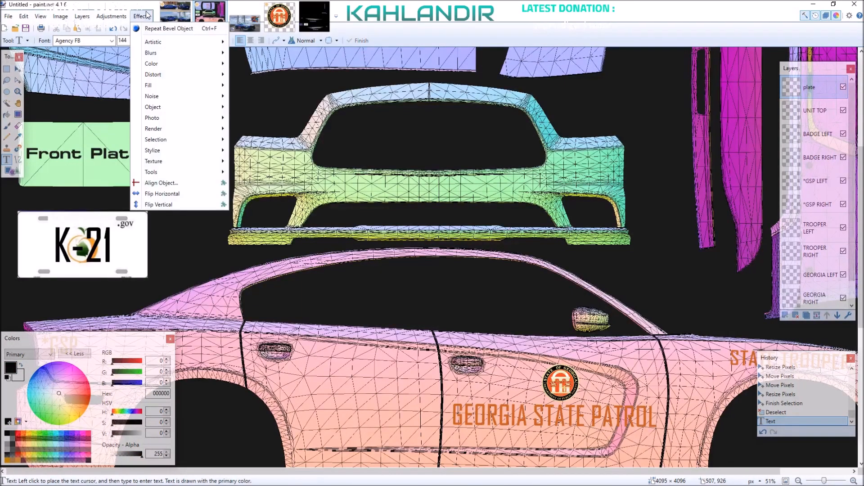
pyautogui.click(162, 29)
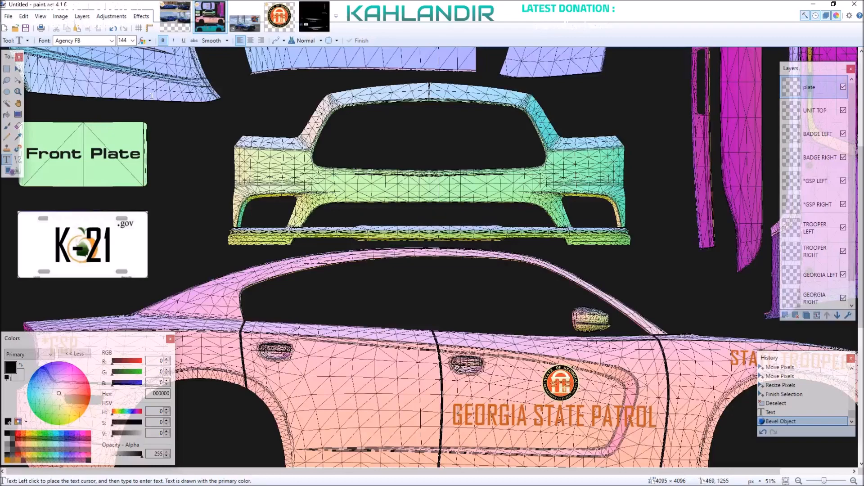
pyautogui.click(142, 17)
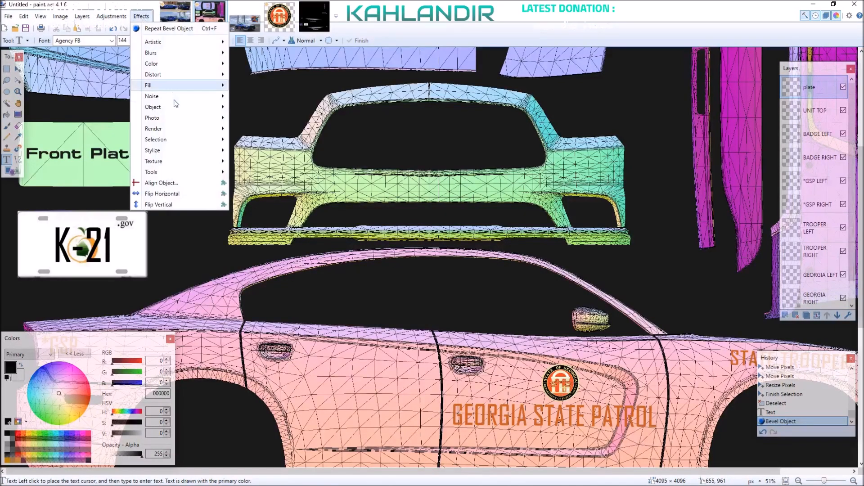
pyautogui.moveTo(185, 110)
pyautogui.click(256, 110)
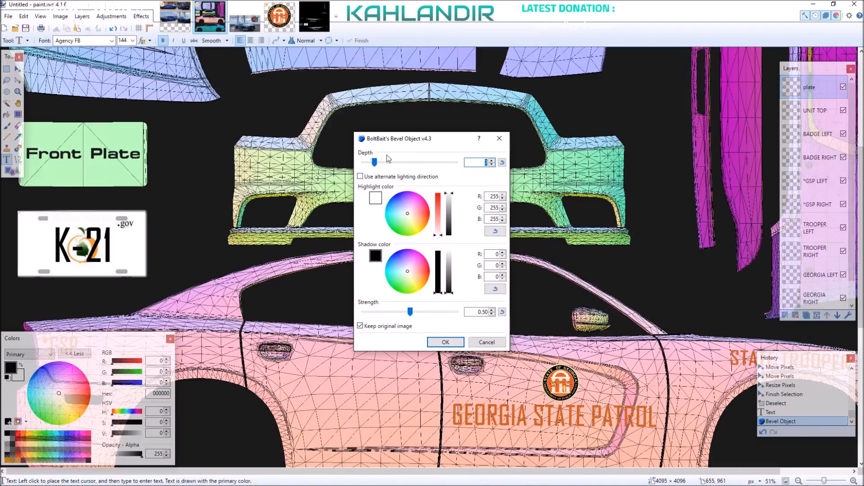
pyautogui.moveTo(377, 164); pyautogui.dragTo(380, 164)
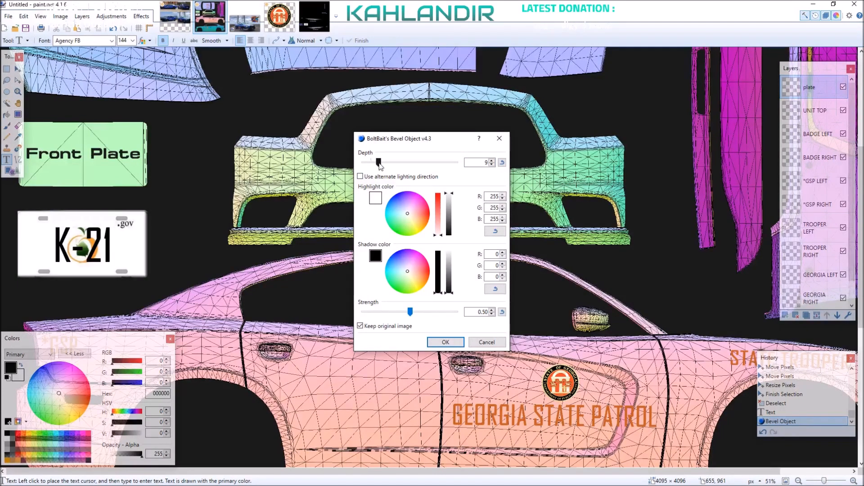
pyautogui.click(487, 342)
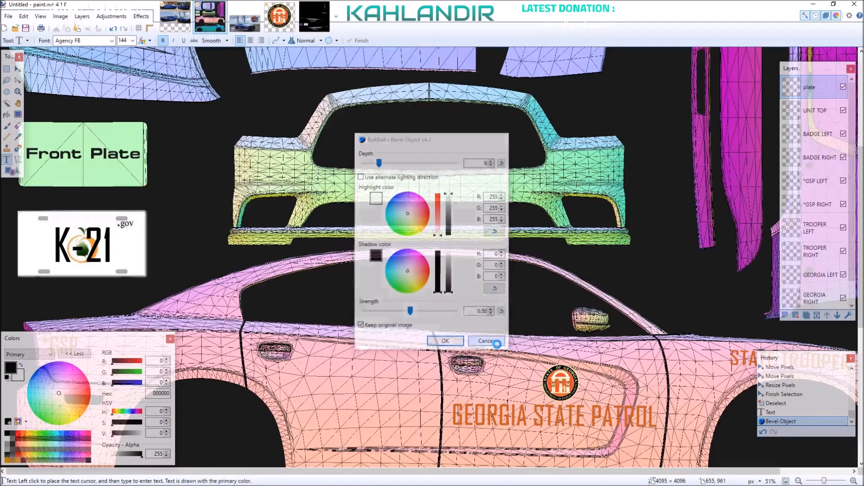
pyautogui.hotkey('ctrl', 'z')
pyautogui.hotkey('ctrl', 'z')
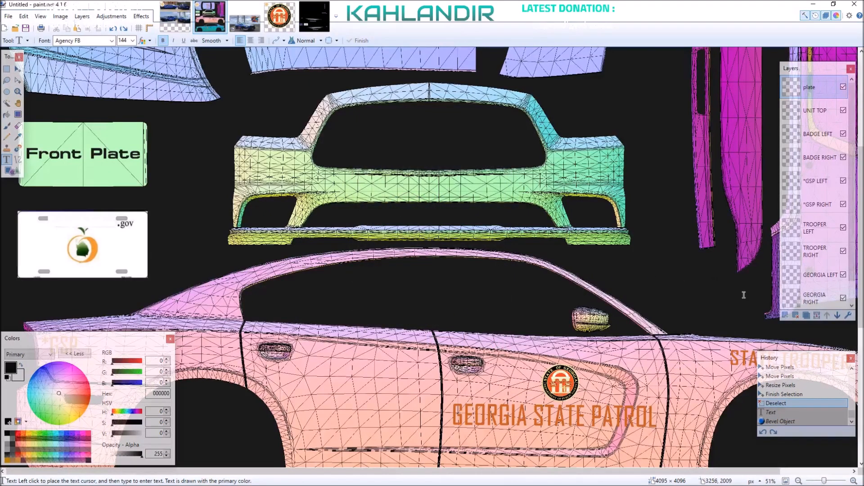
# - Add a new layer above the plate layer and name it PLATE #
pyautogui.click(785, 315)
pyautogui.doubleClick(795, 95)
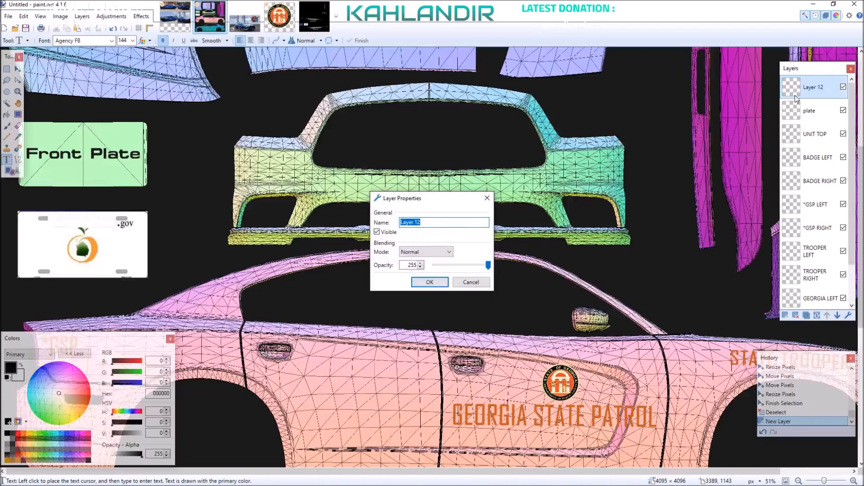
pyautogui.write('PLATE #')
pyautogui.press('Return')
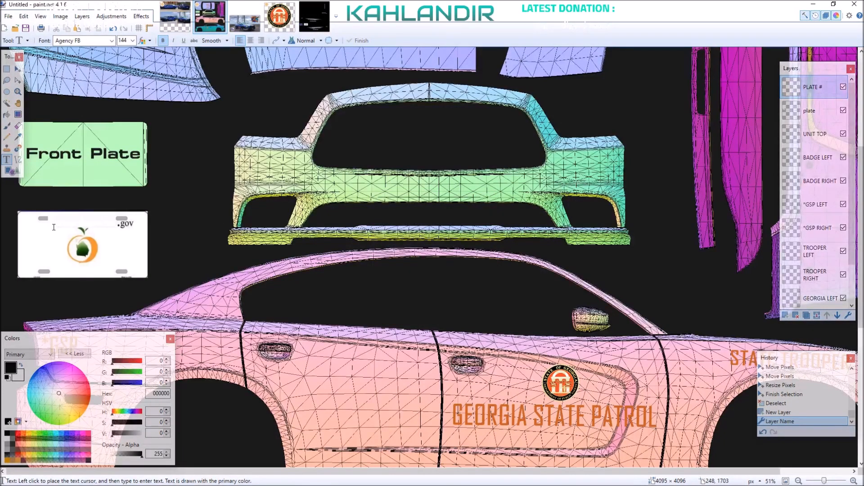
# - Write K-21 in black on the PLATE # layer, centred over the rear plate, and repeat the Bevel Object effect on it
pyautogui.click(51, 223)
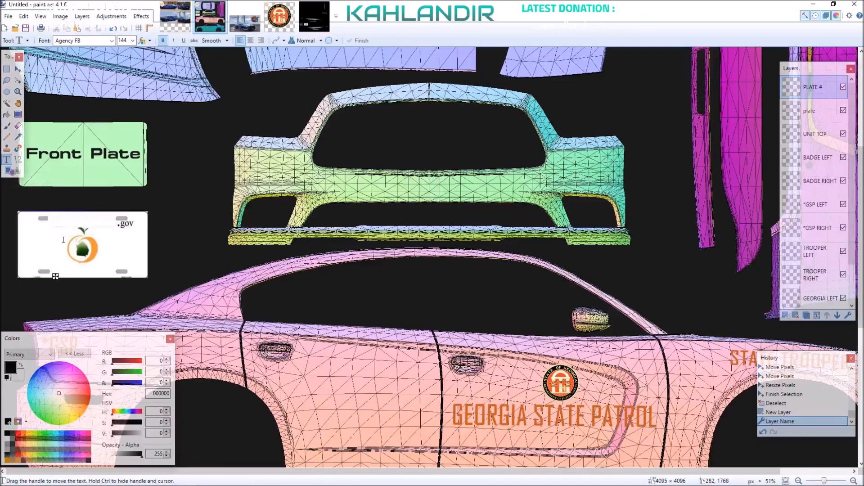
pyautogui.write('K-21')
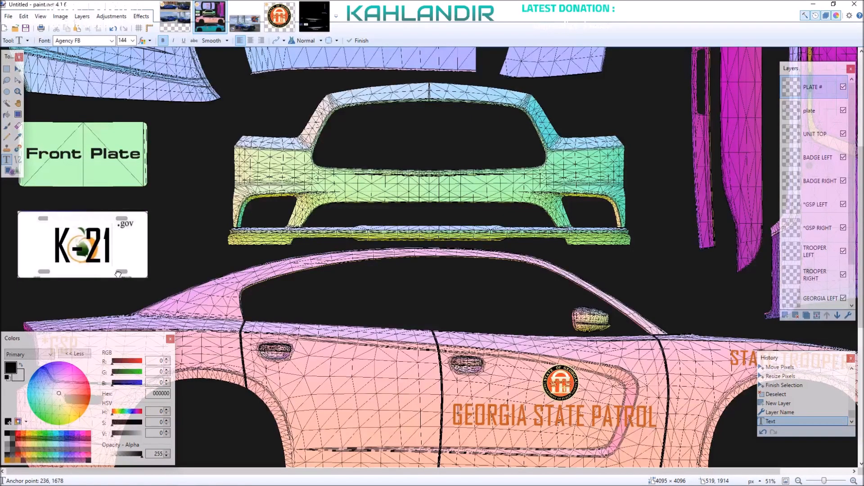
pyautogui.click(140, 16)
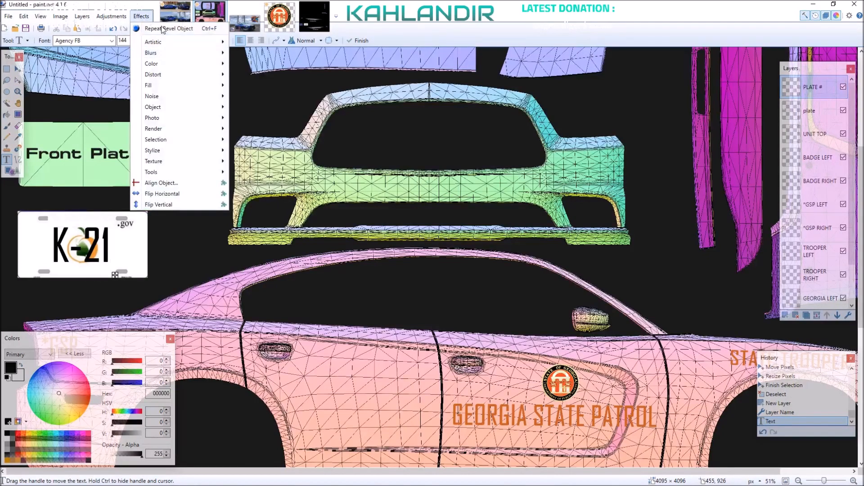
pyautogui.click(160, 29)
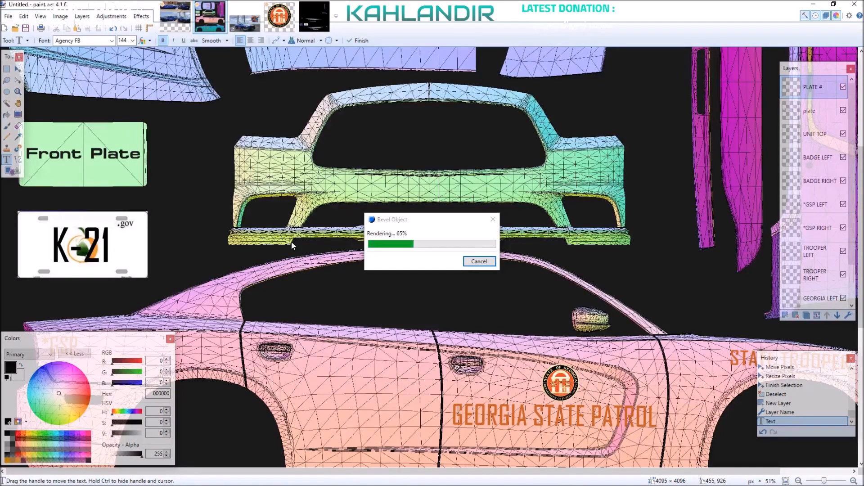
# - Repeat the Bevel Object effect once on the PLATE # layer and twice on the plate layer
pyautogui.scroll(3, 78, 272)
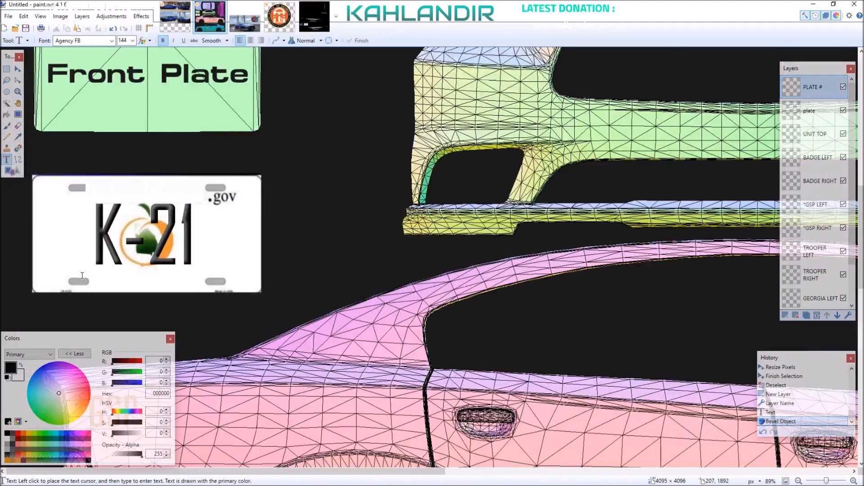
pyautogui.hotkey('ctrl', 'f')
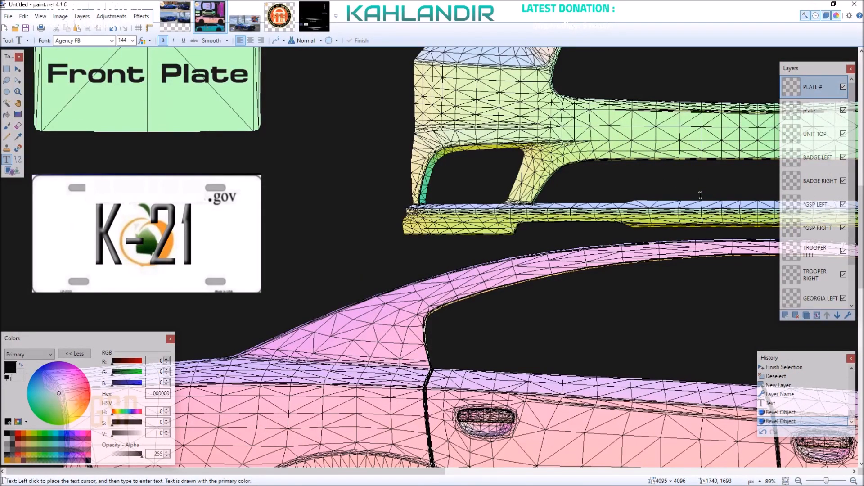
pyautogui.click(808, 114)
pyautogui.hotkey('ctrl', 'f')
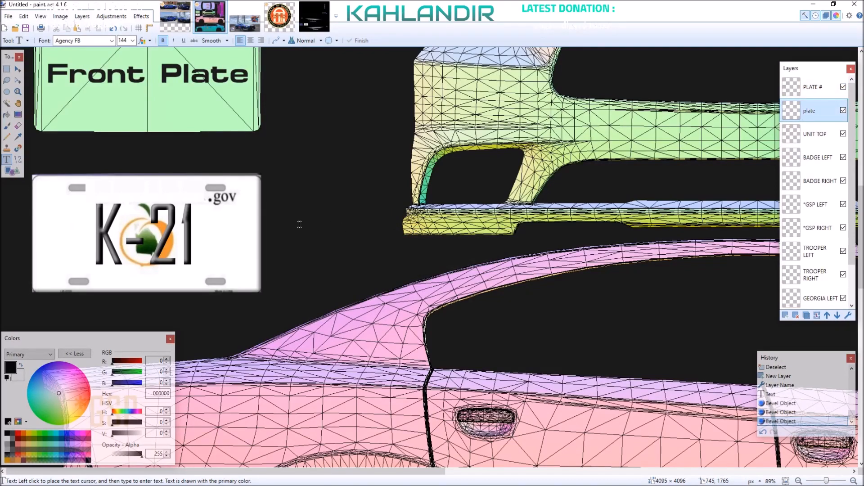
pyautogui.hotkey('ctrl', 'b')
pyautogui.hotkey('ctrl', 'f')
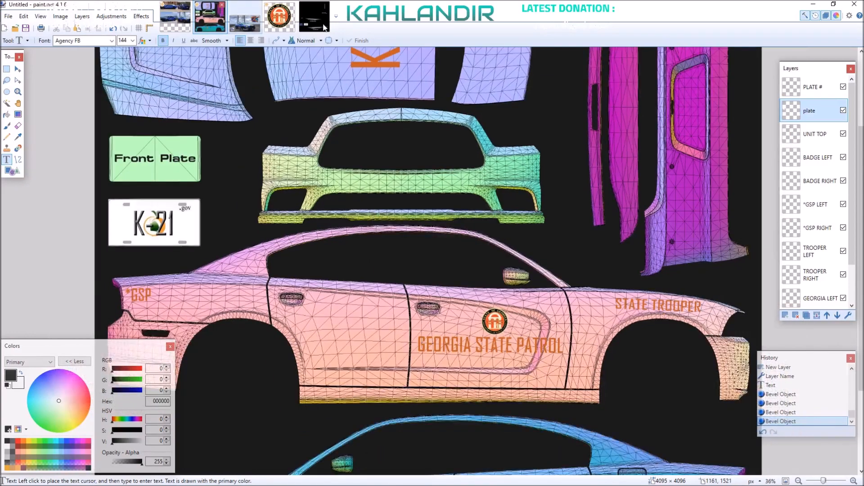
# - Select the 1* front plate in the charg_sign_1.pdn image and copy it from the front plate layer
pyautogui.click(314, 16)
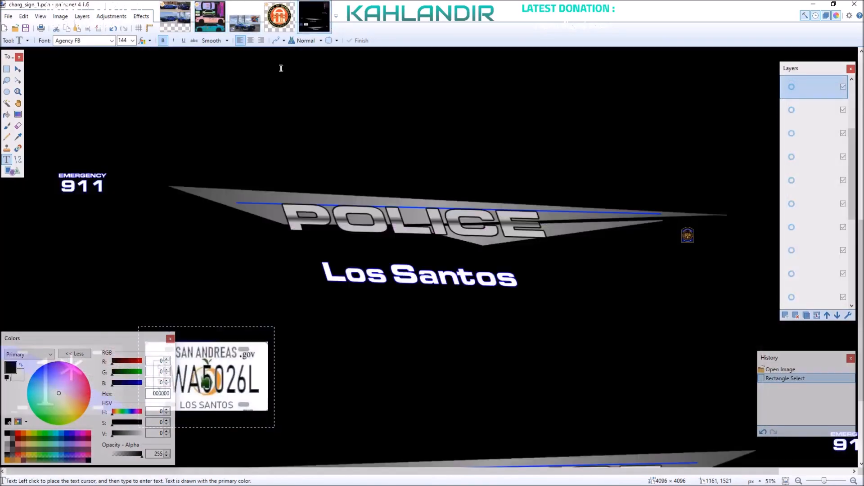
pyautogui.scroll(-1, 137, 306)
pyautogui.scroll(-2, 135, 299)
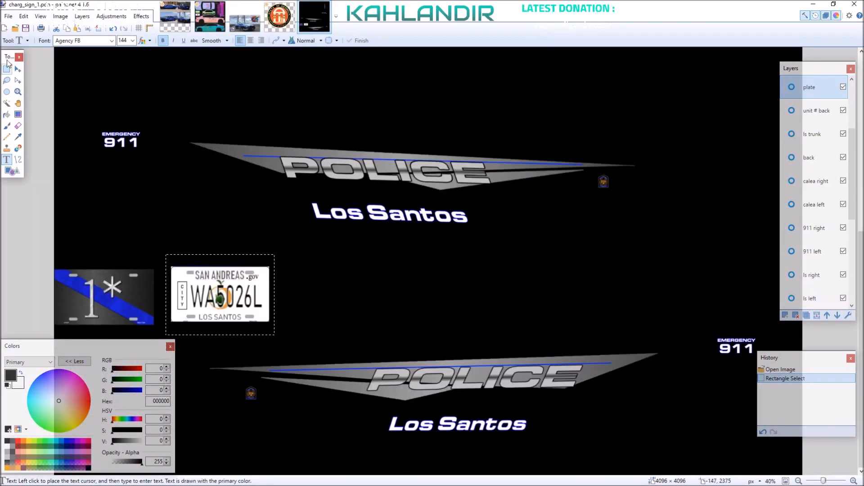
pyautogui.click(6, 69)
pyautogui.moveTo(162, 259); pyautogui.dragTo(54, 338)
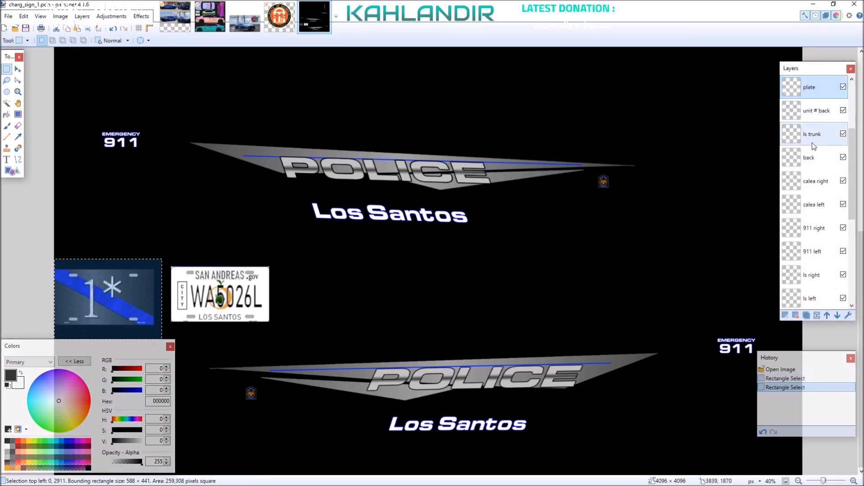
pyautogui.scroll(5, 818, 155)
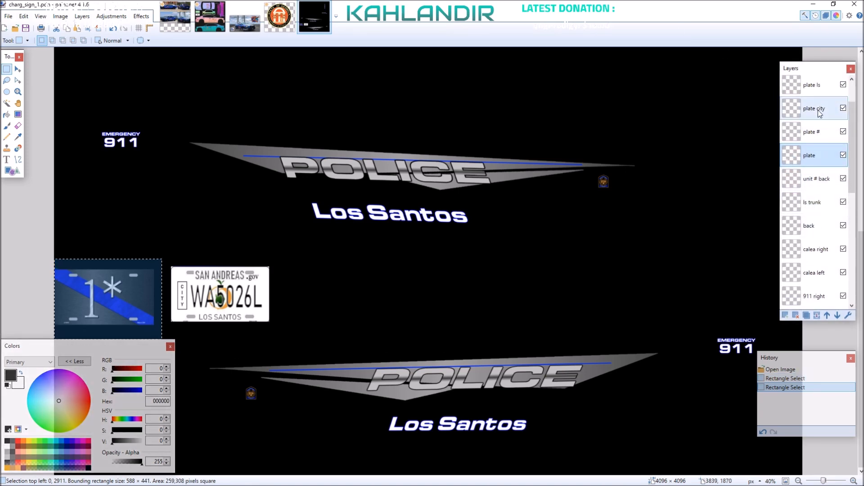
pyautogui.click(817, 91)
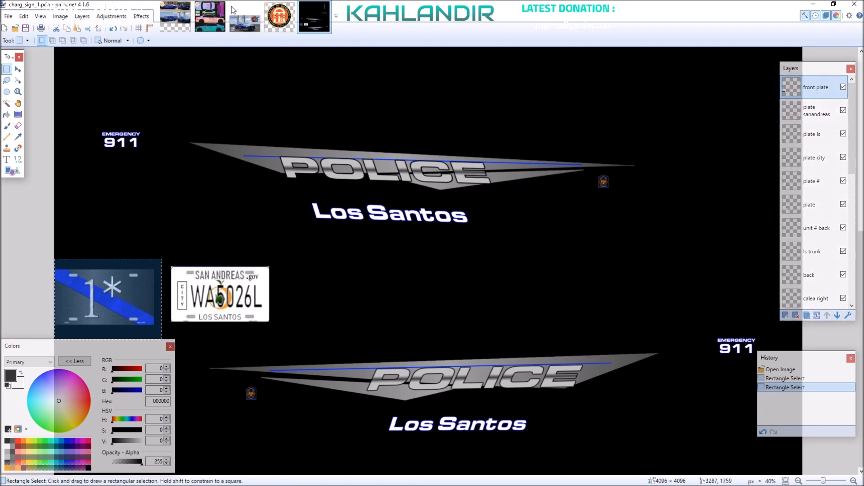
# - Return to the Charger template image and rename the plate layer to BACK PLATE
pyautogui.click(209, 16)
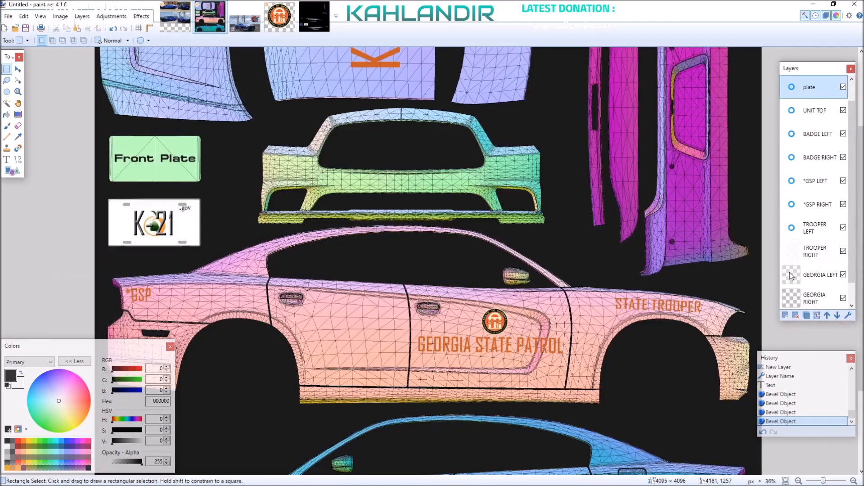
pyautogui.doubleClick(812, 93)
pyautogui.write('B')
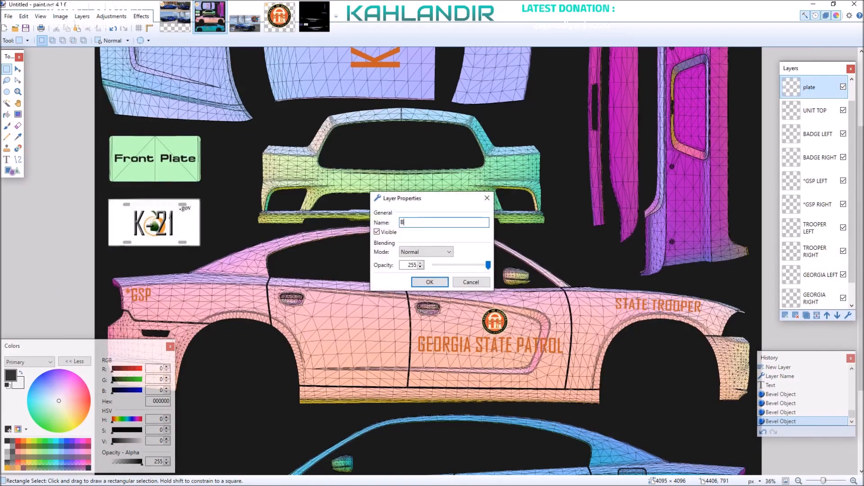
pyautogui.write('ACK PLATE')
pyautogui.press('Return')
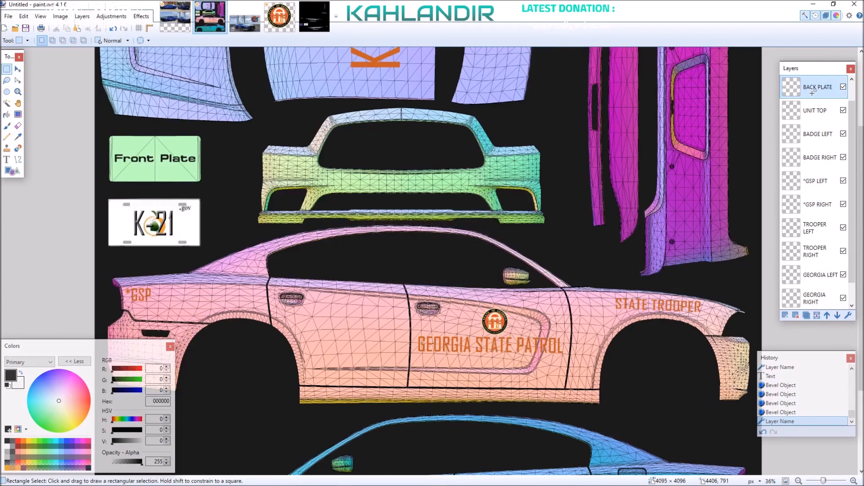
# - Add a layer named FRONT PLATE above BACK PLATE and paste the copied 1* plate onto it
pyautogui.click(785, 315)
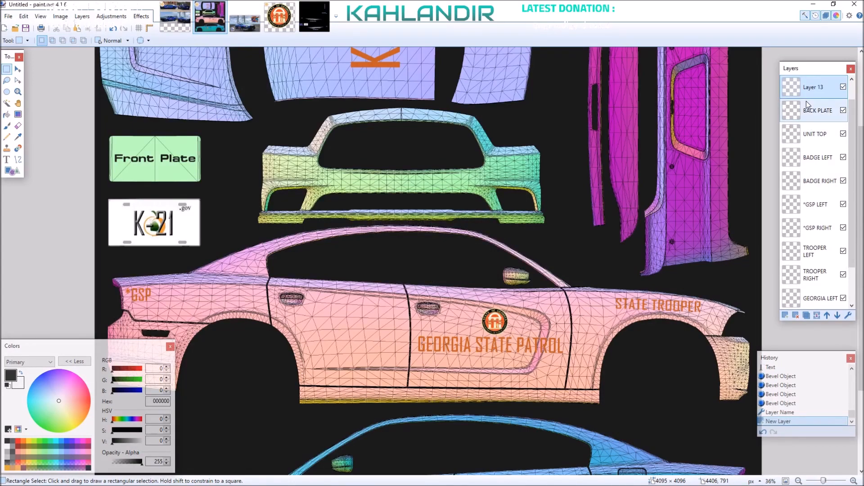
pyautogui.doubleClick(806, 90)
pyautogui.write('FRONT PLATE')
pyautogui.press('Return')
pyautogui.hotkey('ctrl', 'v')
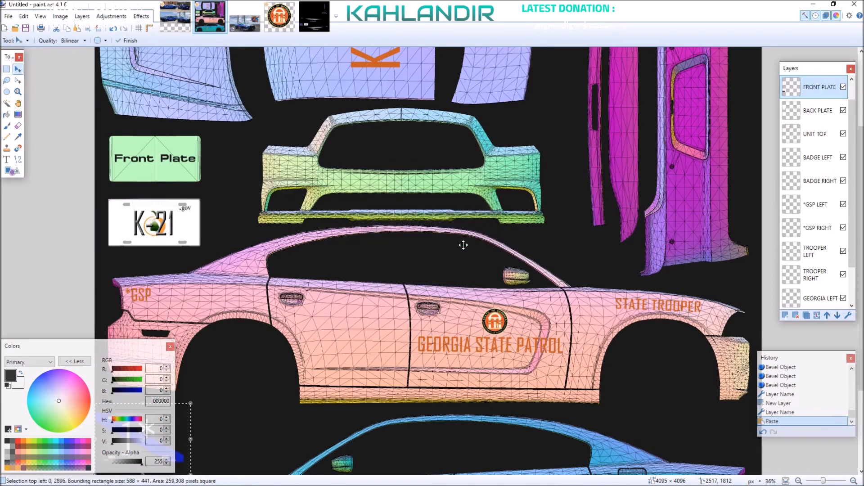
# - Move and stretch the pasted plate over the Front Plate area, test and undo a Bevel Object effect, and deselect
pyautogui.moveTo(225, 344); pyautogui.dragTo(238, 68)
pyautogui.moveTo(203, 160); pyautogui.dragTo(209, 160)
pyautogui.hotkey('ctrl', 'f')
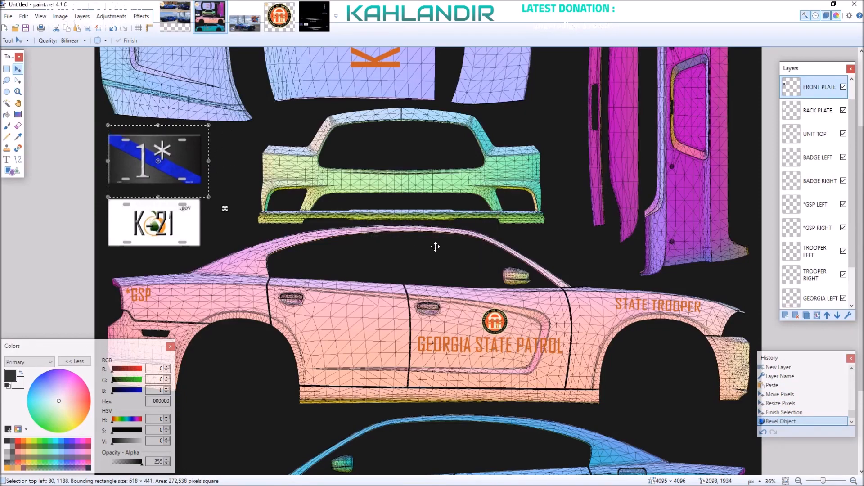
pyautogui.hotkey('ctrl', 'z')
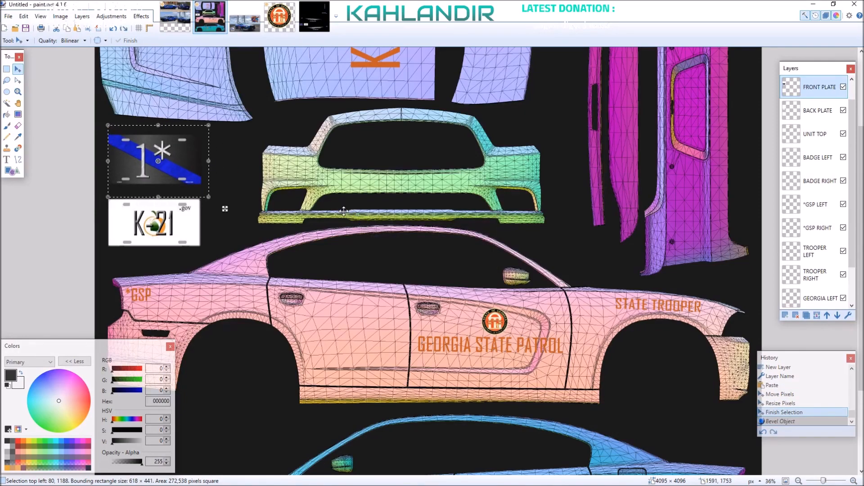
pyautogui.moveTo(133, 150); pyautogui.dragTo(108, 163)
pyautogui.hotkey('ctrl', 'd')
pyautogui.scroll(-3, 344, 162)
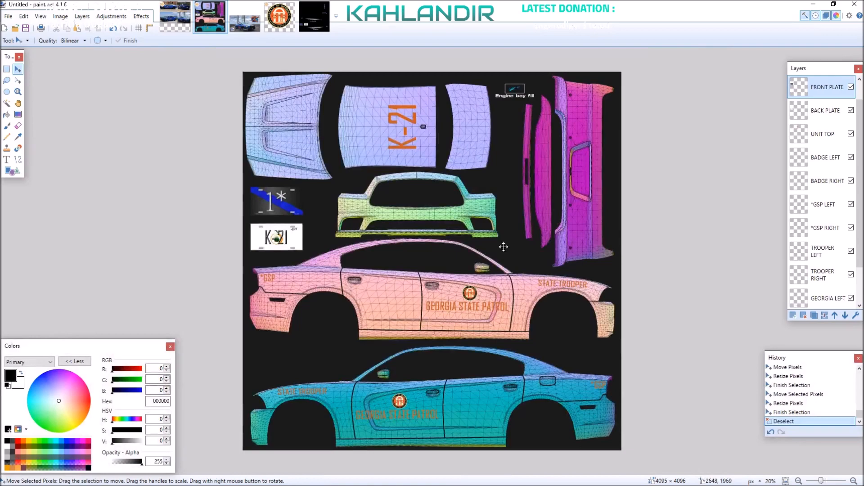
# - Pick the car's blue body colour from the side-view Georgia State Patrol reference photo
pyautogui.click(244, 17)
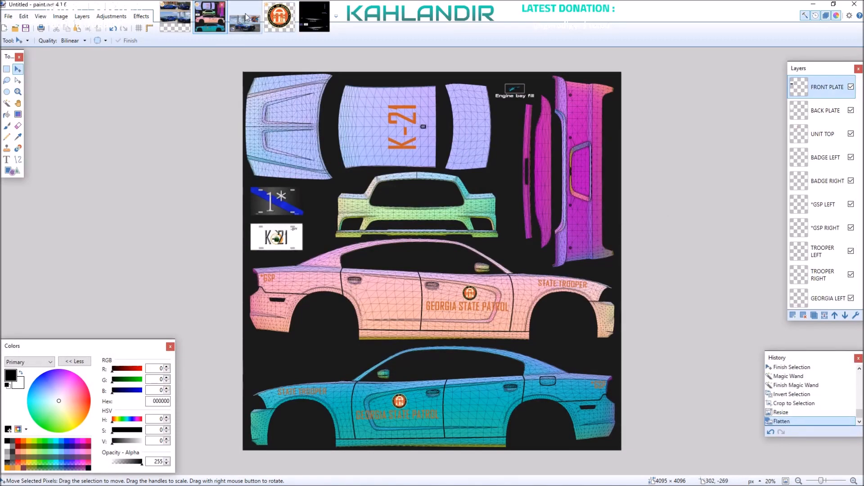
pyautogui.click(19, 139)
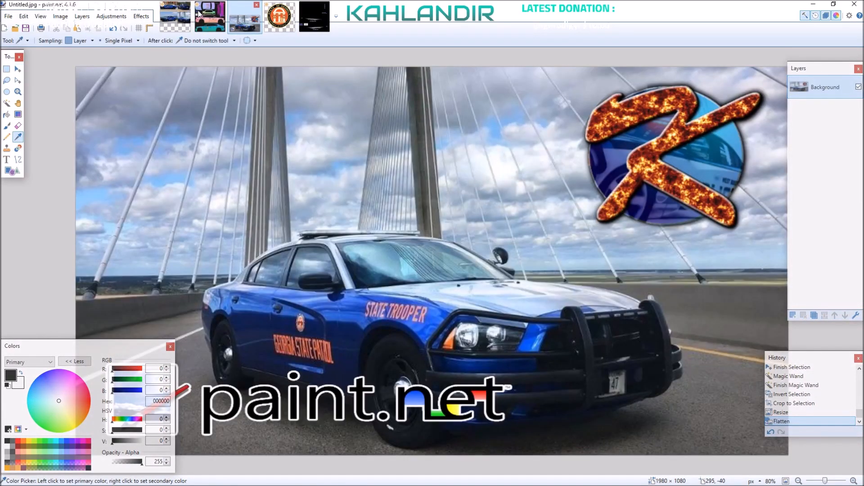
pyautogui.click(175, 16)
pyautogui.scroll(4, 334, 135)
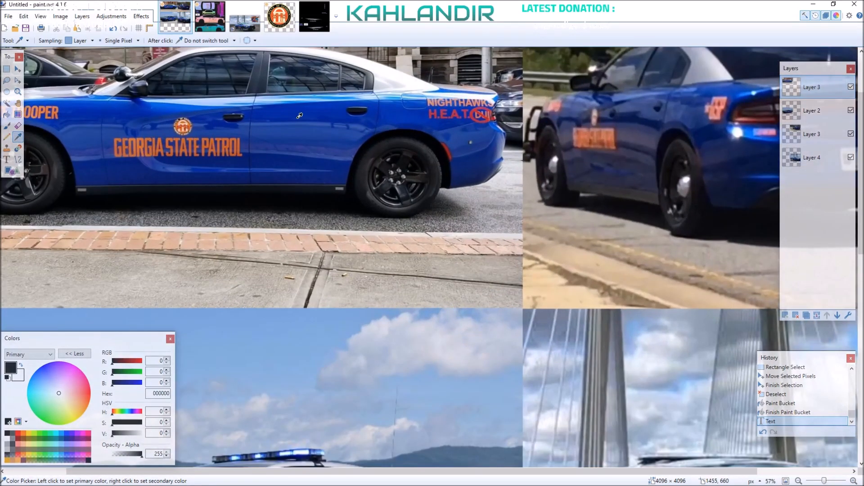
pyautogui.click(89, 109)
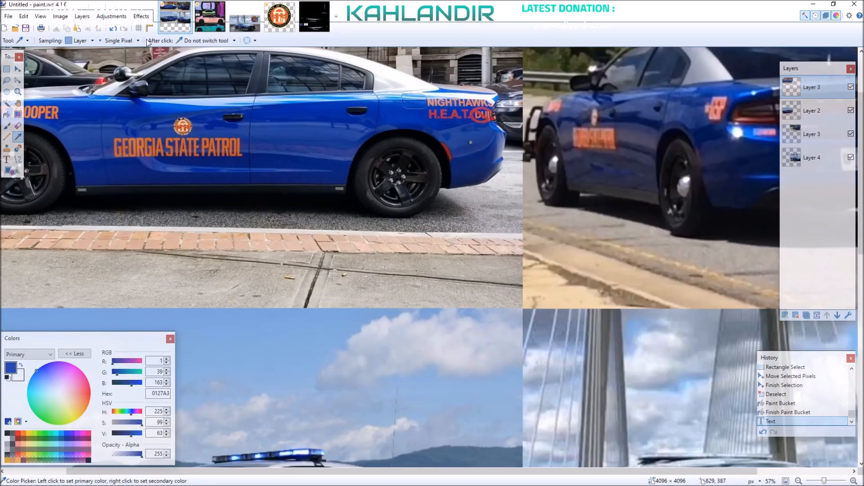
# - Add a new layer below GEORGIA RIGHT in the template image and flood-fill it with dark blue 001C72
pyautogui.click(201, 20)
pyautogui.click(6, 114)
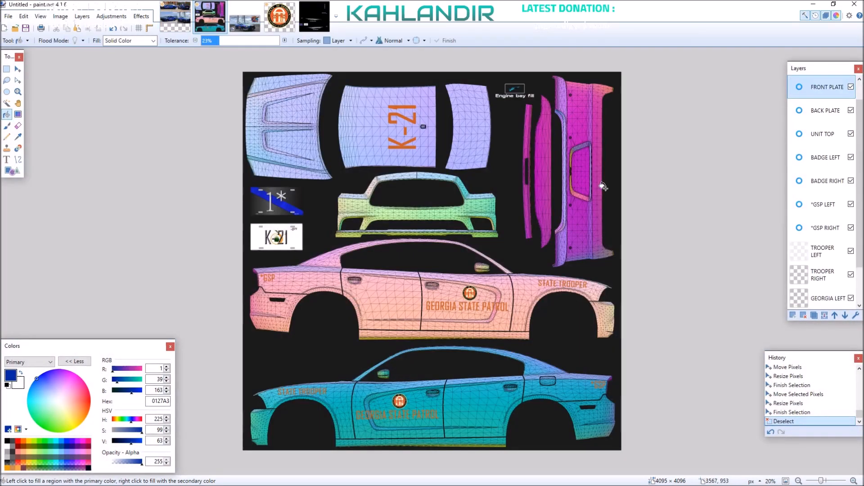
pyautogui.scroll(-2, 819, 290)
pyautogui.click(820, 300)
pyautogui.click(797, 315)
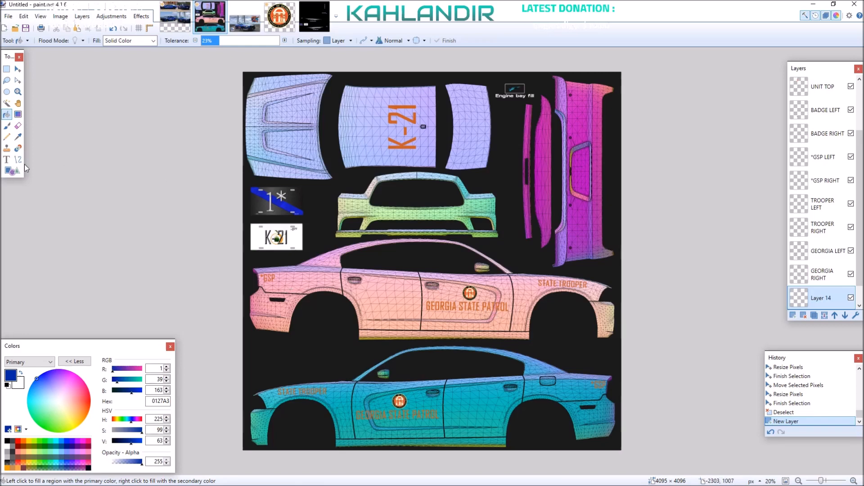
pyautogui.click(345, 309)
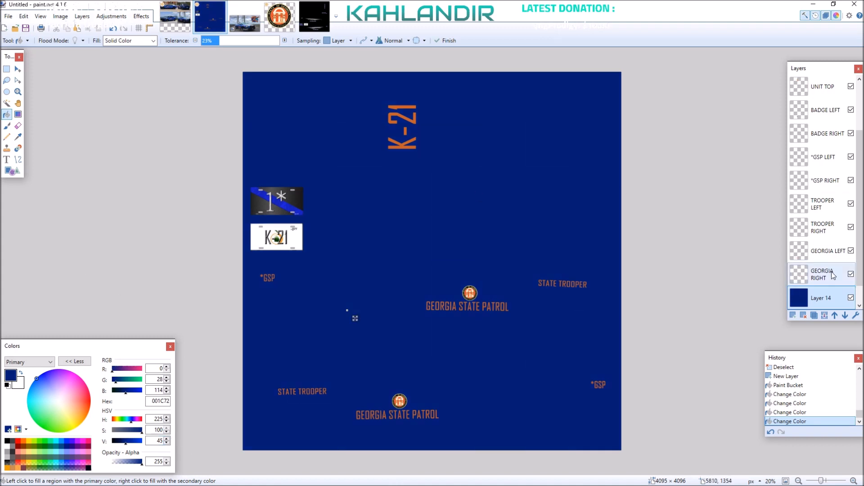
# - Lower the opacity of the blue fill layer to 127
pyautogui.doubleClick(820, 295)
pyautogui.moveTo(489, 265); pyautogui.dragTo(461, 266)
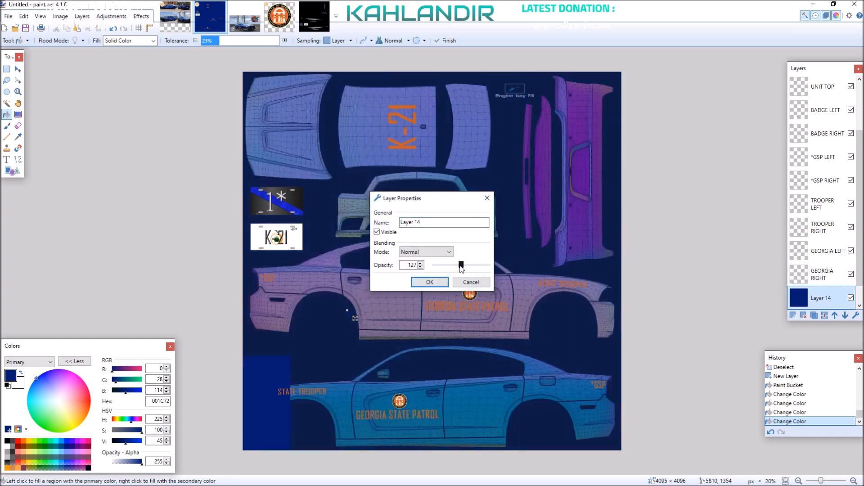
pyautogui.click(429, 279)
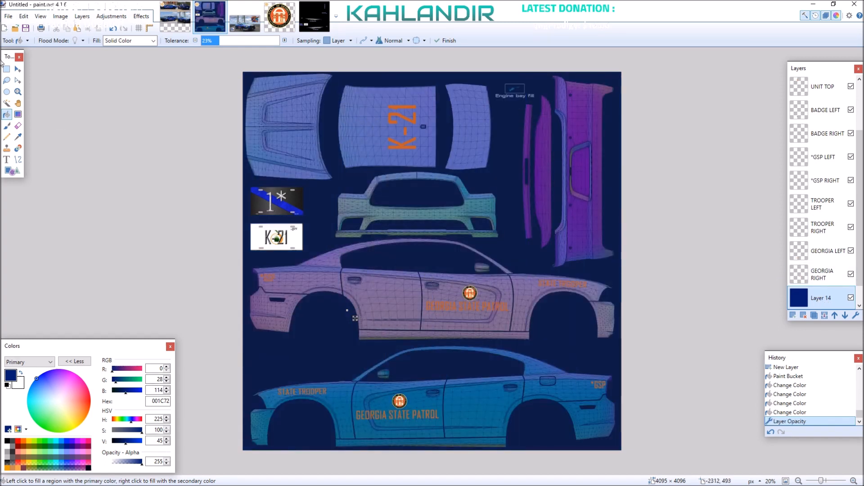
pyautogui.click(6, 70)
pyautogui.scroll(4, 70, 184)
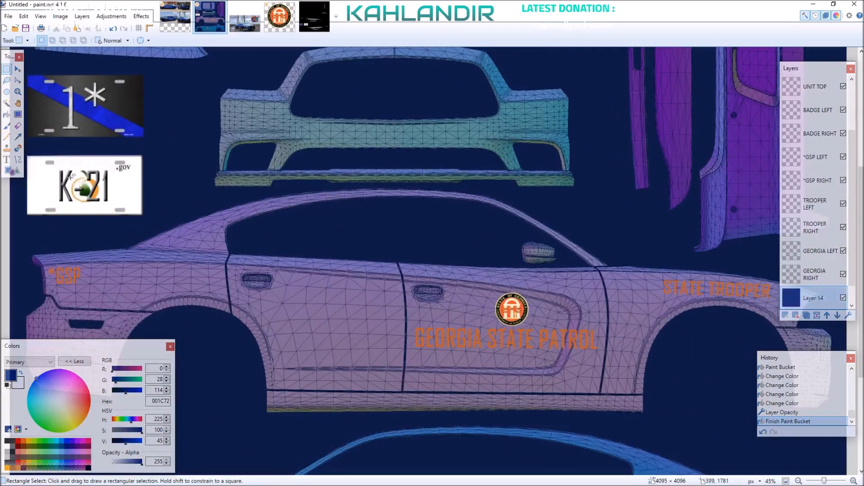
pyautogui.click(17, 161)
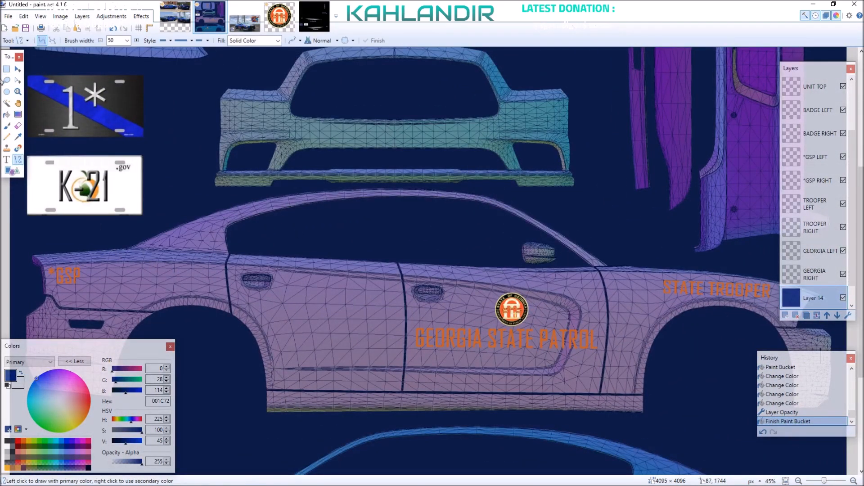
pyautogui.moveTo(126, 248); pyautogui.dragTo(225, 253)
pyautogui.hotkey('ctrl', 'z')
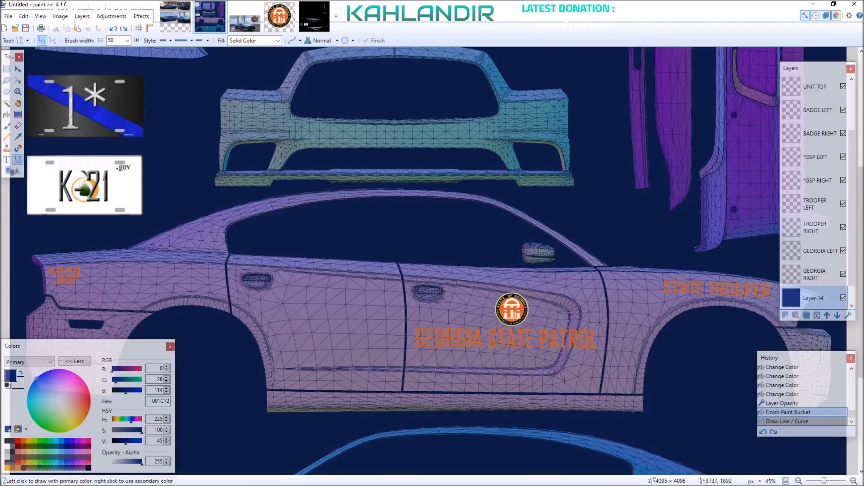
# - Add a new layer above the blue fill layer and name it RIGHT SILVER
pyautogui.click(783, 315)
pyautogui.doubleClick(816, 296)
pyautogui.write('RIGHT SILVER')
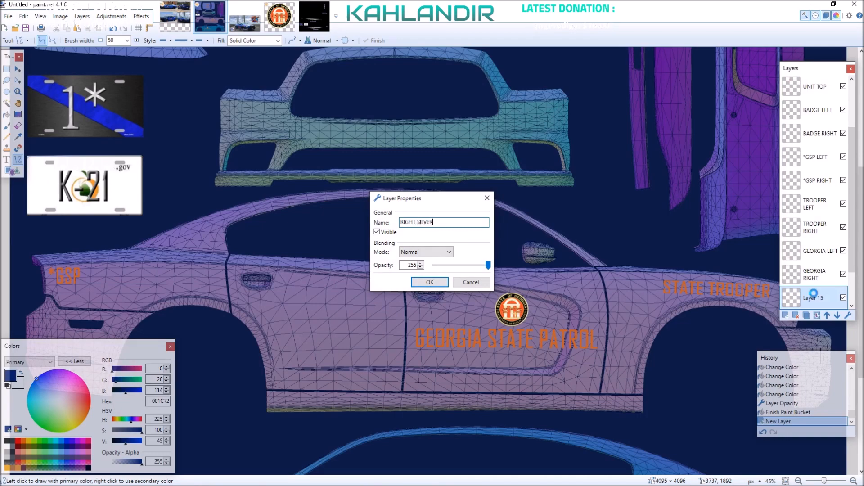
pyautogui.press('Return')
# - Draw a grey 808080 line about 297 pixels long across the base of the rear roof pillar, undoing the blue attempt
pyautogui.scroll(3, 123, 247)
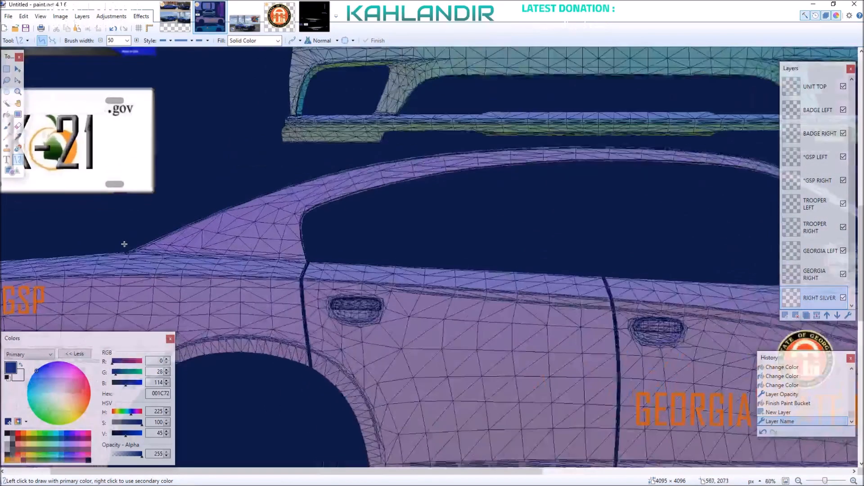
pyautogui.moveTo(122, 250); pyautogui.dragTo(202, 251)
pyautogui.hotkey('ctrl', 'z')
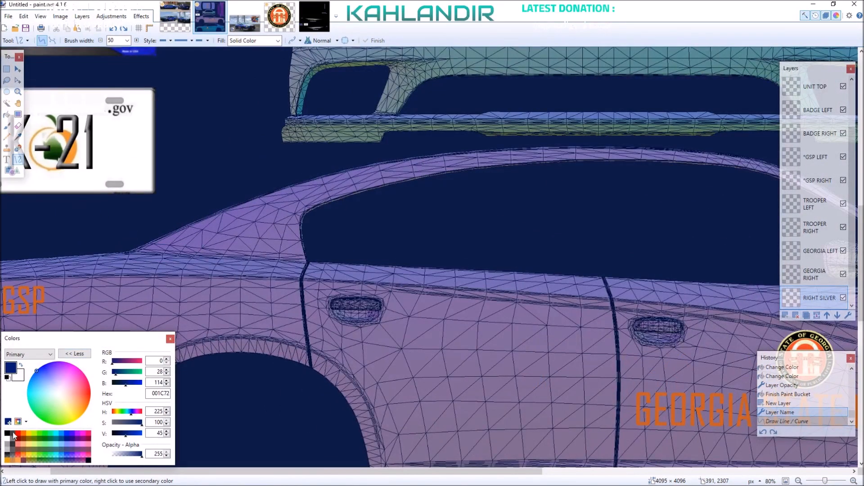
pyautogui.click(6, 445)
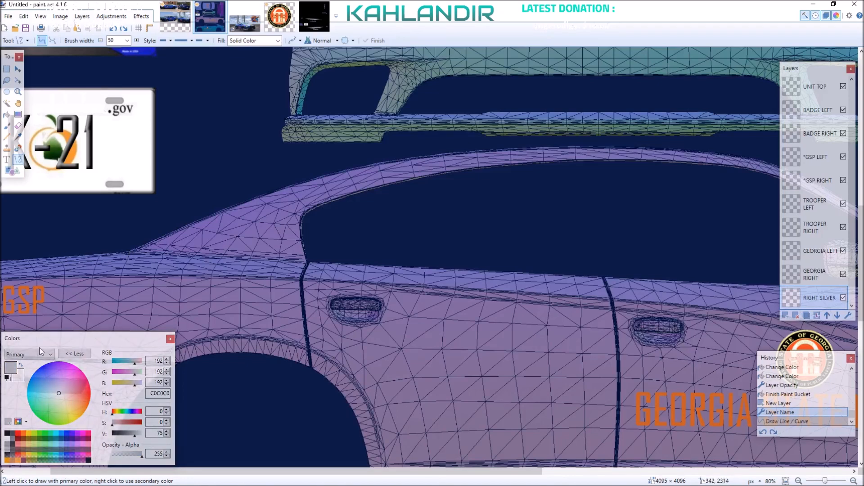
pyautogui.click(10, 439)
pyautogui.moveTo(125, 251); pyautogui.dragTo(232, 249)
# - Reduce the brush width of the grey line to 5
pyautogui.click(101, 40)
pyautogui.click(101, 40)
pyautogui.click(101, 41)
pyautogui.click(101, 40)
pyautogui.hotkey('ctrl', 'z')
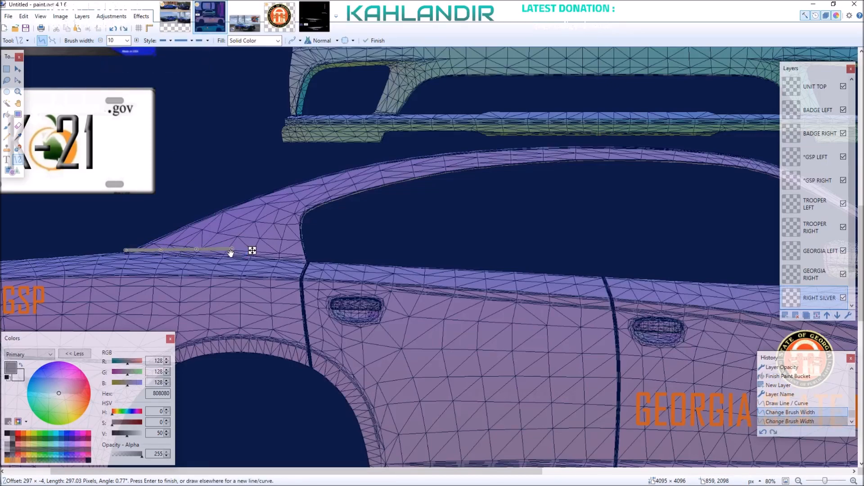
pyautogui.hotkey('ctrl', 'y')
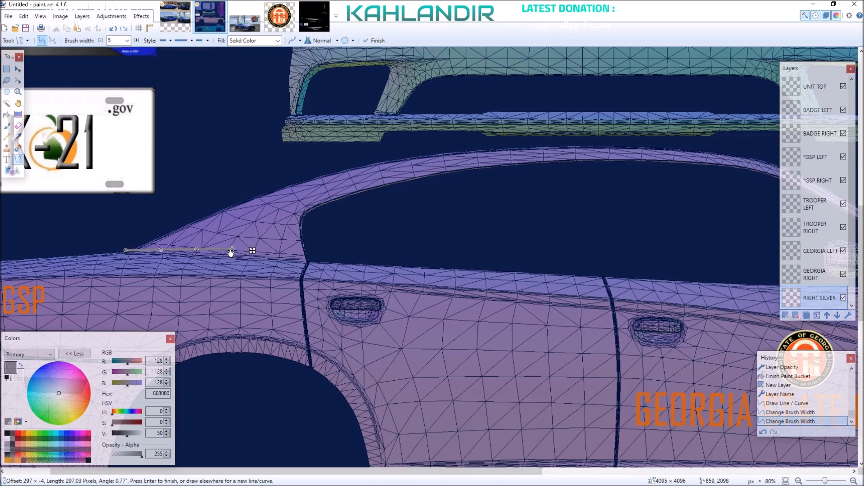
# - Finish the short grey line at the base of the rear roof pillar, then select and erase it
pyautogui.press('Return')
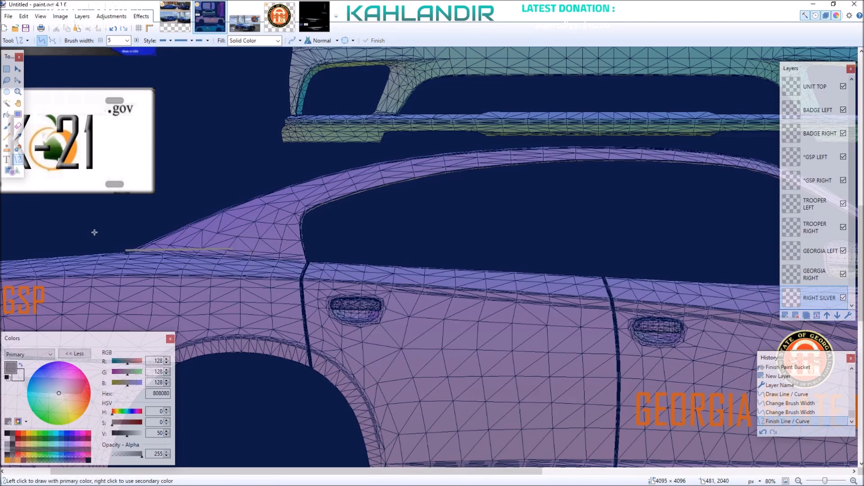
pyautogui.press('s')
pyautogui.moveTo(96, 233); pyautogui.dragTo(302, 282)
pyautogui.press('Delete')
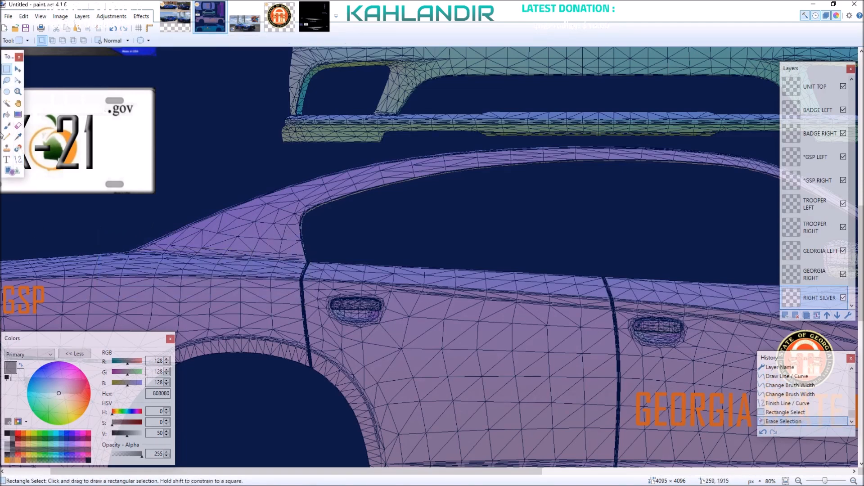
# - Draw a grey line about 2388 pixels long from the rear roof pillar to the windshield base, bending its front part to the window sill
pyautogui.click(21, 162)
pyautogui.moveTo(121, 251)
pyautogui.mouseDown()
pyautogui.moveTo(212, 271)
pyautogui.moveTo(450, 283)
pyautogui.moveTo(442, 284)
pyautogui.mouseUp()
pyautogui.hscroll(7, 208, 263)
pyautogui.hscroll(3, 208, 264)
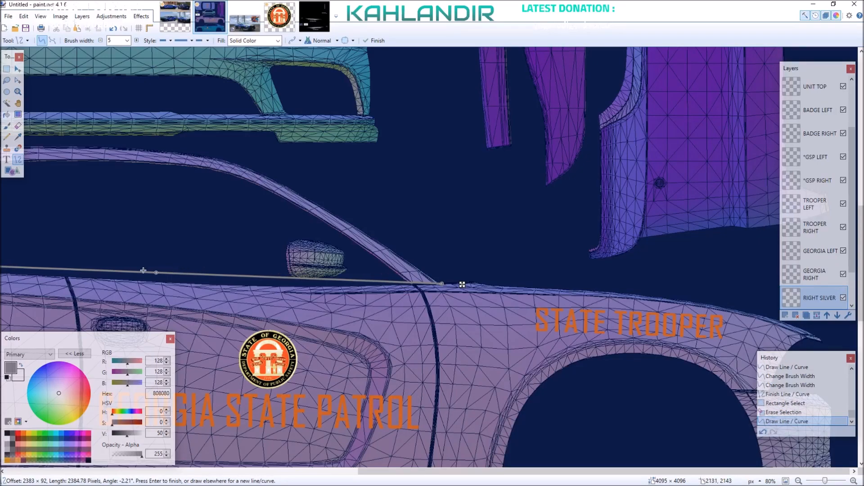
pyautogui.moveTo(158, 272); pyautogui.dragTo(159, 278)
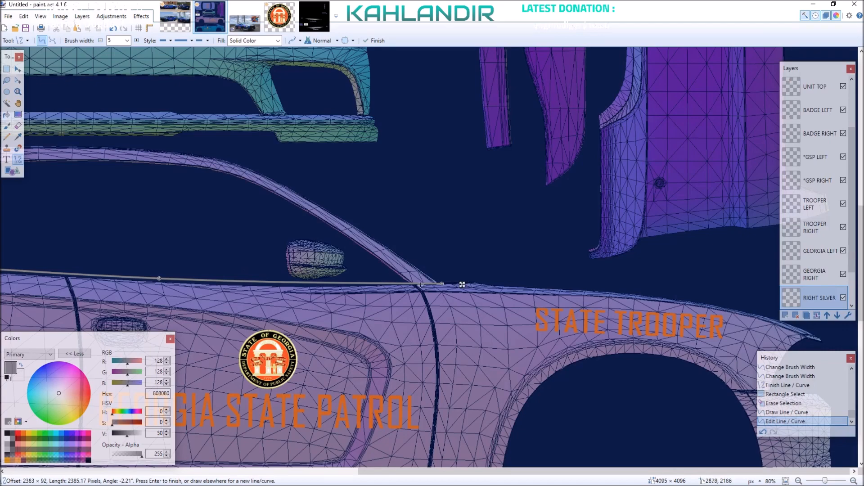
pyautogui.moveTo(444, 284); pyautogui.dragTo(446, 284)
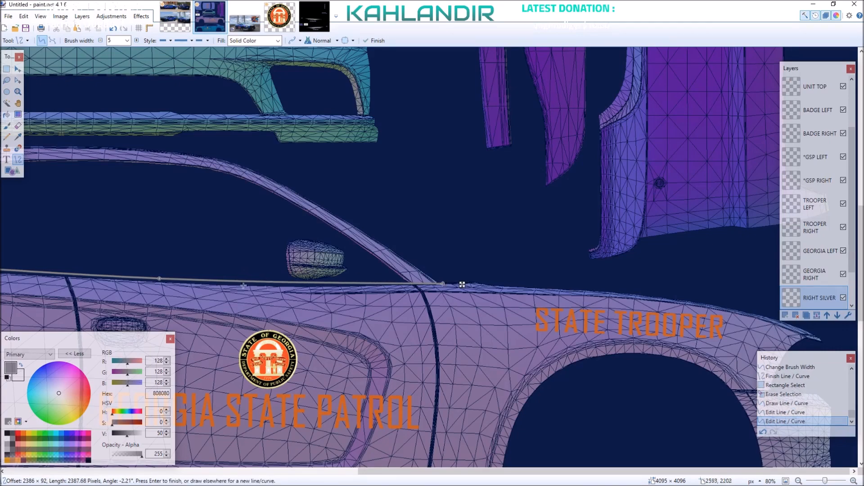
# - Adjust the rear part of the window sill line and extend its rear end past the roof pillar to about 2453 pixels long
pyautogui.hscroll(-5, 243, 282)
pyautogui.hscroll(-4, 243, 282)
pyautogui.moveTo(408, 263); pyautogui.dragTo(394, 264)
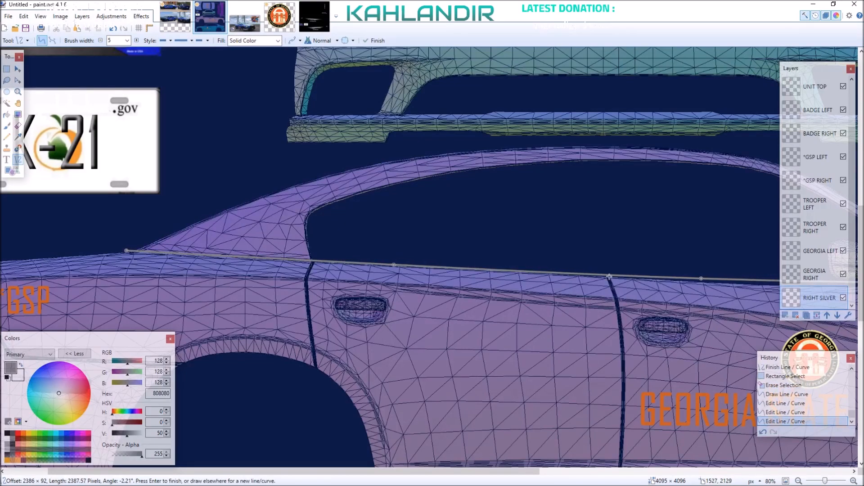
pyautogui.hscroll(-2, 243, 243)
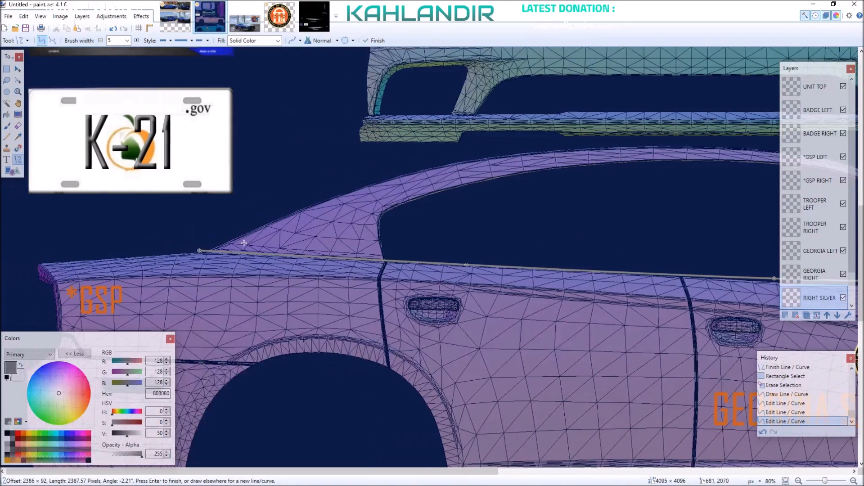
pyautogui.moveTo(199, 250); pyautogui.dragTo(176, 251)
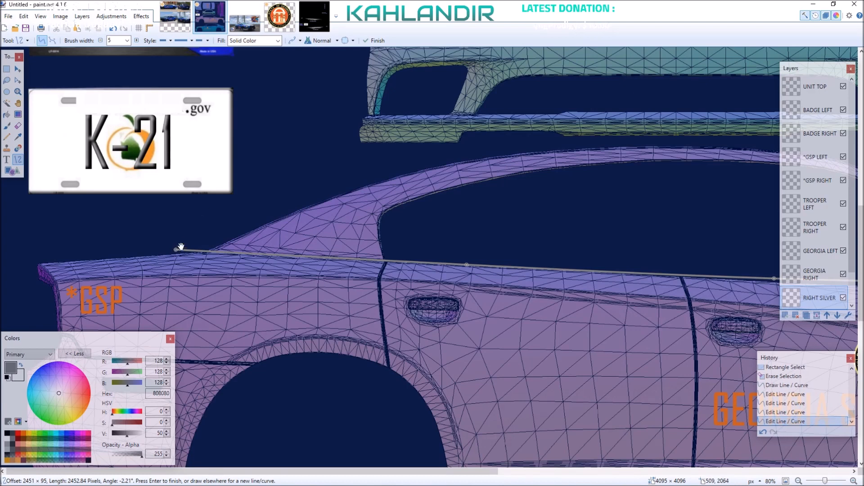
# - Draw a sloping line about 755 pixels long above the rear roof pillar and a vertical line up from the windshield base
pyautogui.moveTo(185, 252)
pyautogui.mouseDown()
pyautogui.moveTo(259, 197)
pyautogui.moveTo(440, 149)
pyautogui.mouseUp()
pyautogui.hscroll(5, 491, 171)
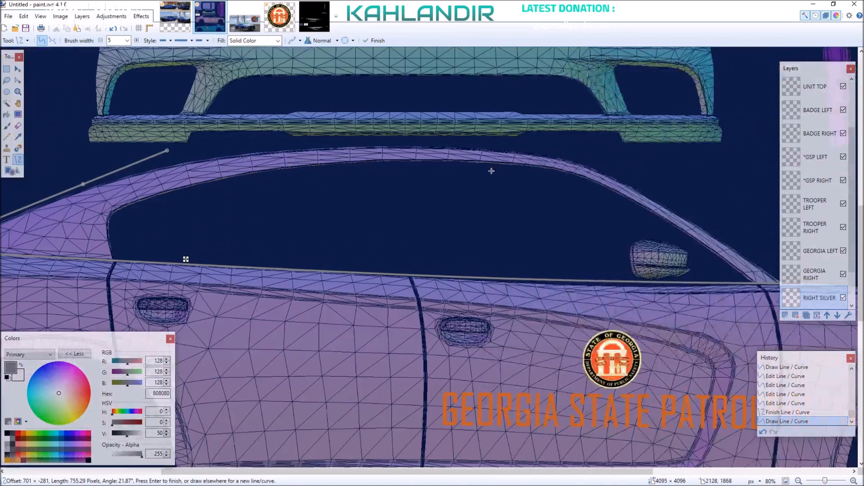
pyautogui.hscroll(1, 492, 171)
pyautogui.moveTo(730, 284)
pyautogui.mouseDown()
pyautogui.moveTo(710, 180)
pyautogui.moveTo(711, 153)
pyautogui.moveTo(725, 156)
pyautogui.mouseUp()
# - Join the sloping and vertical lines with a line about 1743 pixels long above the roof, curving it to clear the roof edge
pyautogui.moveTo(105, 152)
pyautogui.mouseDown()
pyautogui.moveTo(261, 150)
pyautogui.moveTo(338, 165)
pyautogui.moveTo(588, 133)
pyautogui.moveTo(702, 138)
pyautogui.moveTo(731, 153)
pyautogui.mouseUp()
pyautogui.moveTo(522, 153); pyautogui.dragTo(514, 150)
pyautogui.moveTo(308, 151); pyautogui.dragTo(308, 143)
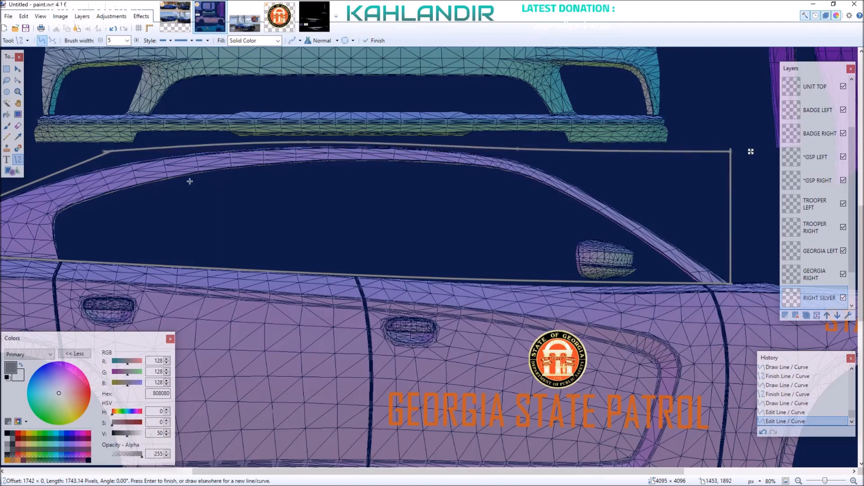
pyautogui.hscroll(-3, 127, 173)
pyautogui.hscroll(8, 267, 167)
pyautogui.moveTo(301, 150); pyautogui.dragTo(304, 149)
pyautogui.hscroll(-4, 277, 153)
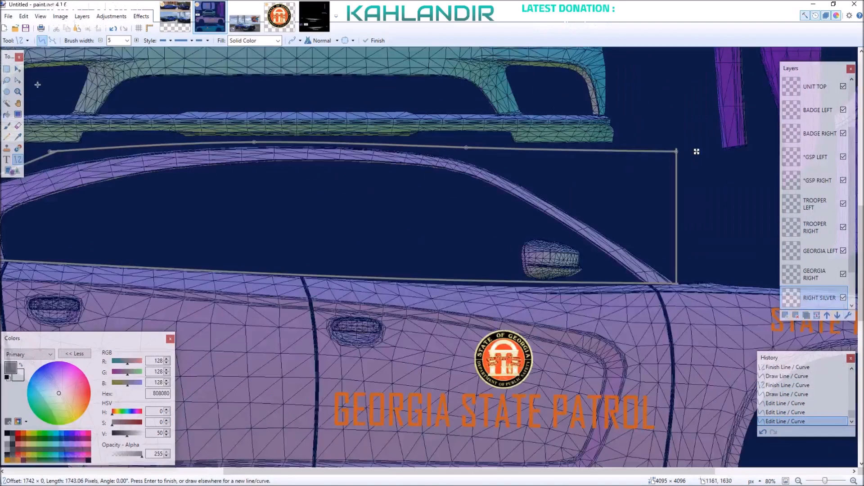
# - Fill the outlined window and roof area of the upper car side with grey 808080
pyautogui.click(8, 117)
pyautogui.click(195, 223)
pyautogui.scroll(-4, 200, 225)
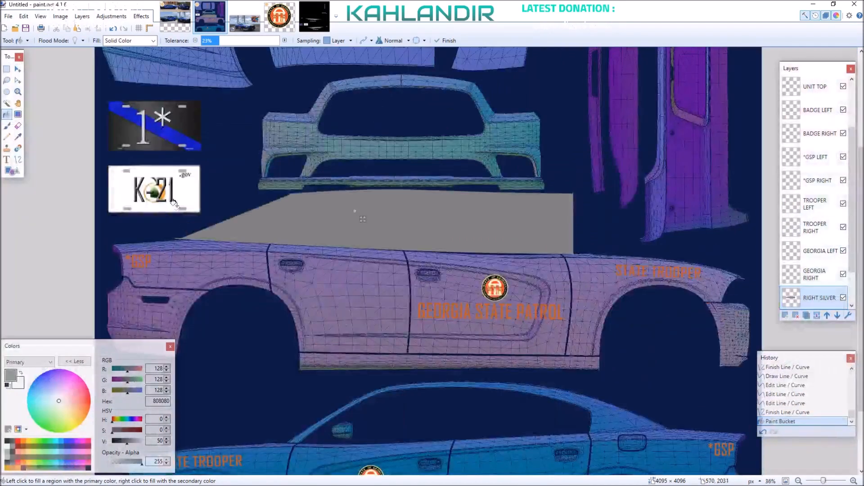
# - Copy the grey window area onto a new layer above RIGHT SILVER and flip that layer horizontally
pyautogui.click(7, 71)
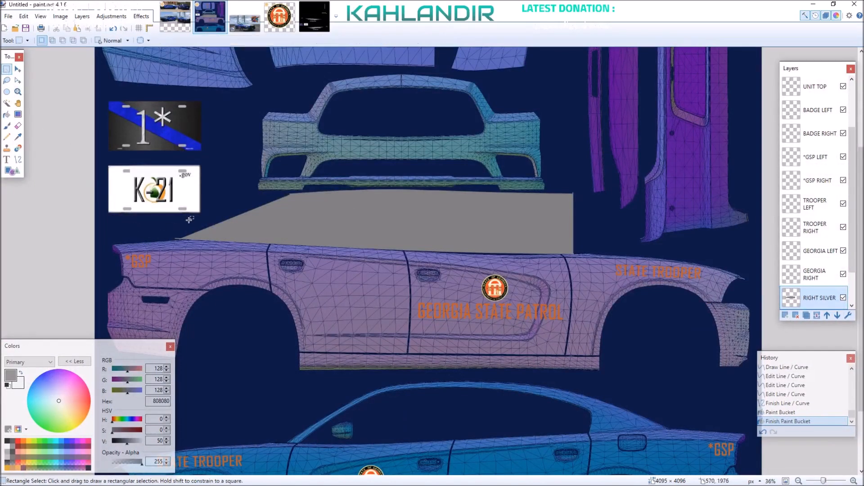
pyautogui.moveTo(164, 177); pyautogui.dragTo(591, 275)
pyautogui.click(786, 315)
pyautogui.scroll(-3, 546, 343)
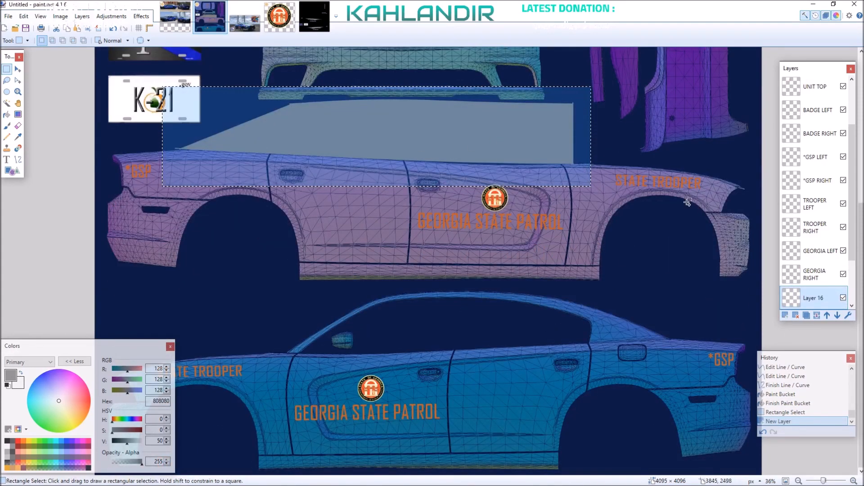
pyautogui.hotkey('ctrl', 'v')
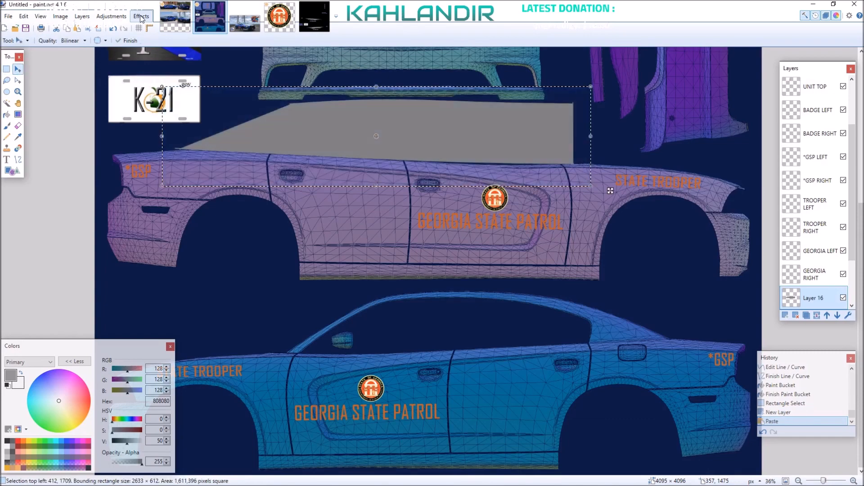
pyautogui.click(82, 17)
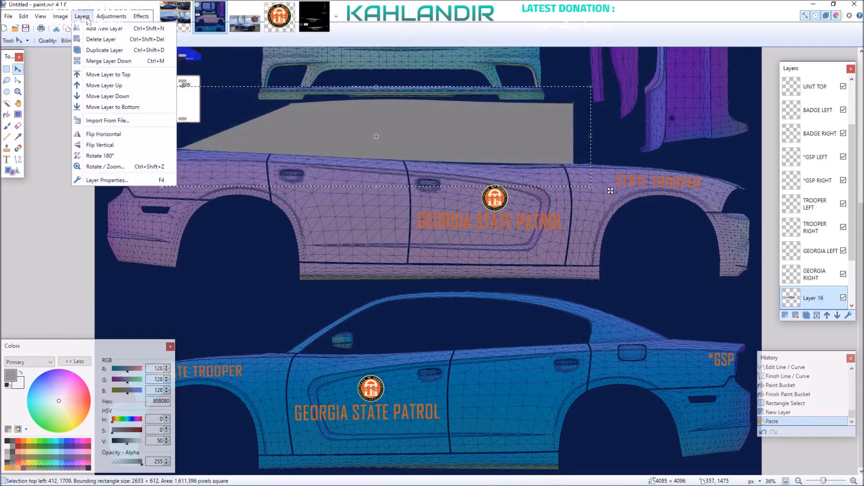
pyautogui.click(104, 134)
# - Select the whole flipped layer and move the grey shape down over the windows of the lower car side
pyautogui.hotkey('ctrl', 'a')
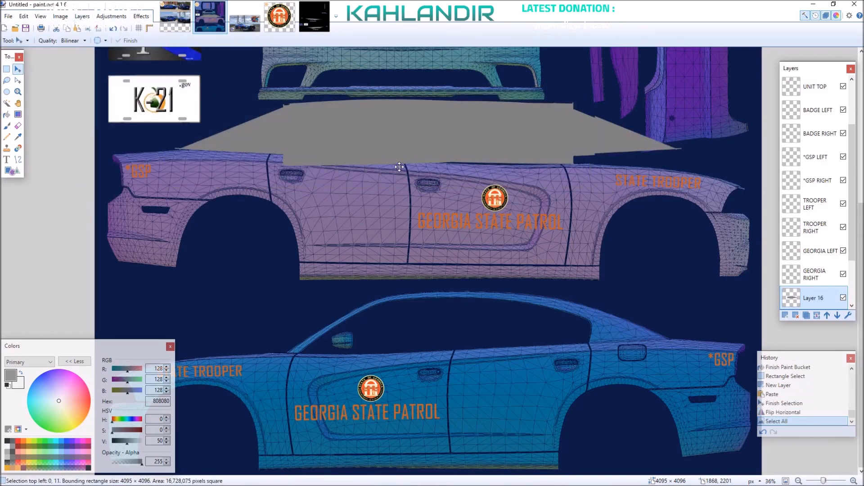
pyautogui.press('Down')
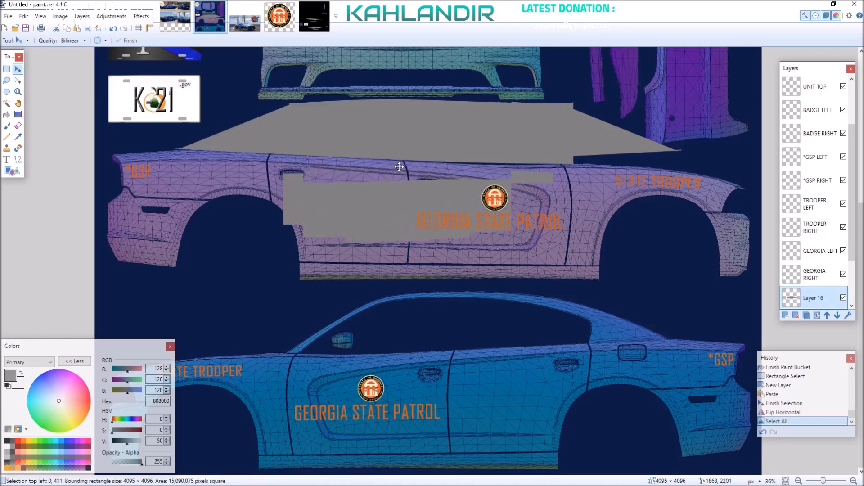
pyautogui.press('Down')
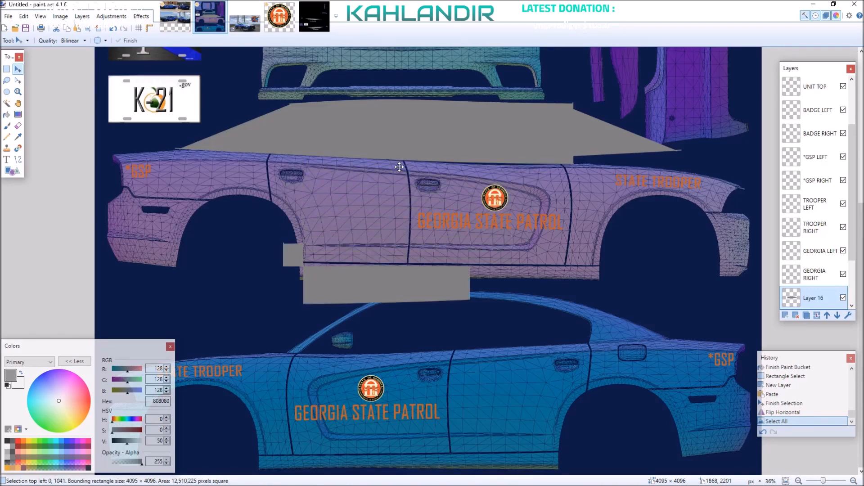
pyautogui.hotkey('ctrl', 'Up')
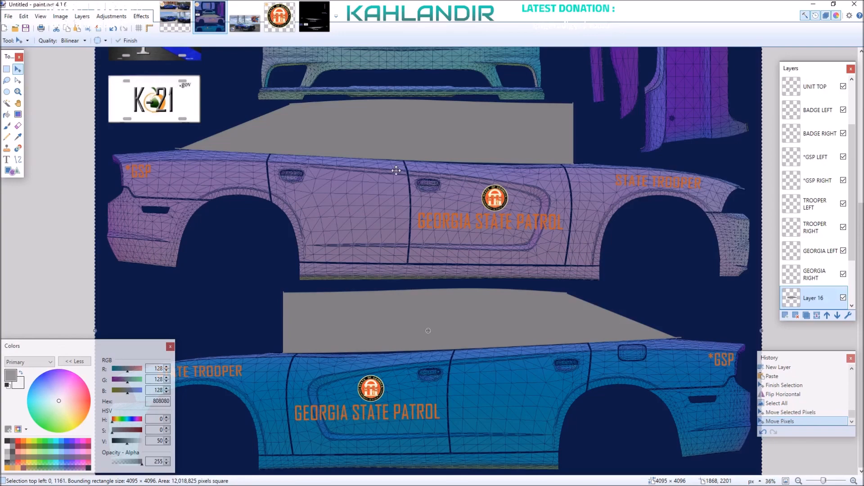
# - Nudge the flipped grey shape into line with the lower car's window sill, ending at offset -1, 1161, and deselect it
pyautogui.scroll(7, 407, 205)
pyautogui.scroll(-5, 400, 253)
pyautogui.scroll(-5, 400, 253)
pyautogui.scroll(-4, 378, 234)
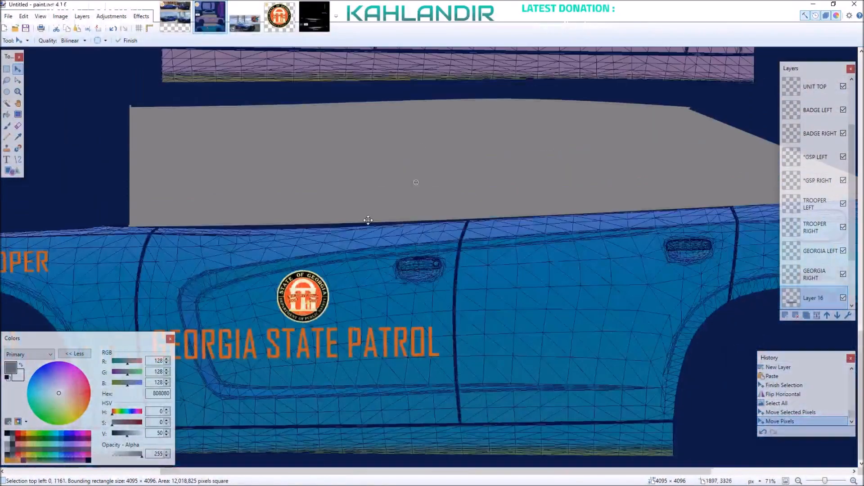
pyautogui.hscroll(-1, 368, 220)
pyautogui.press('Left')
pyautogui.press('Down')
pyautogui.press('Down')
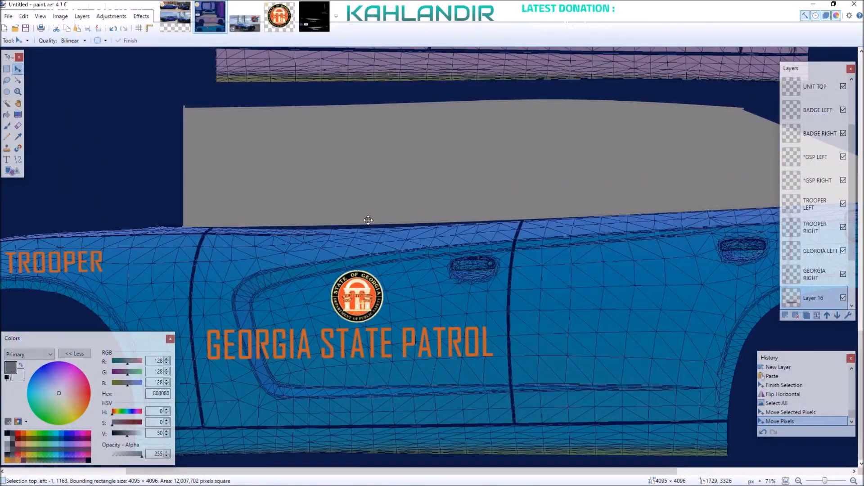
pyautogui.hscroll(5, 352, 219)
pyautogui.press('Up')
pyautogui.press('Up')
pyautogui.press('Up')
pyautogui.press('Up')
pyautogui.press('Up')
pyautogui.press('Up')
pyautogui.press('Up')
pyautogui.press('Up')
pyautogui.press('Up')
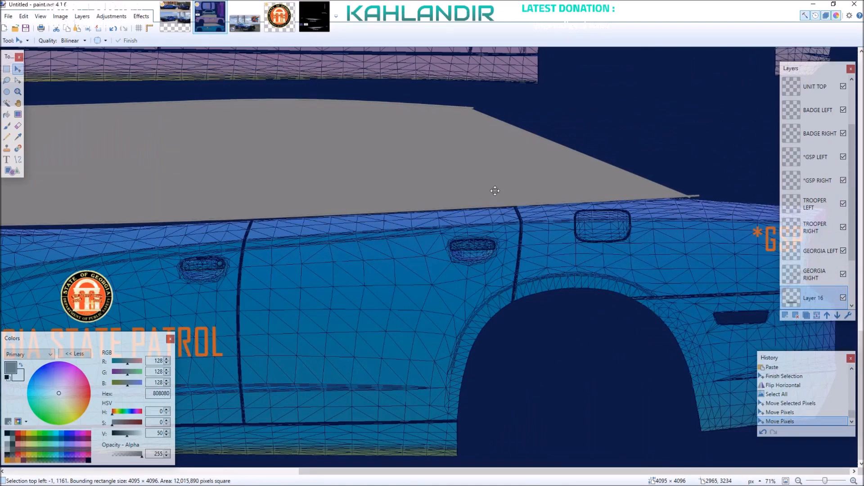
pyautogui.press('Down')
pyautogui.press('Down')
pyautogui.press('Down')
pyautogui.press('Down')
pyautogui.press('Down')
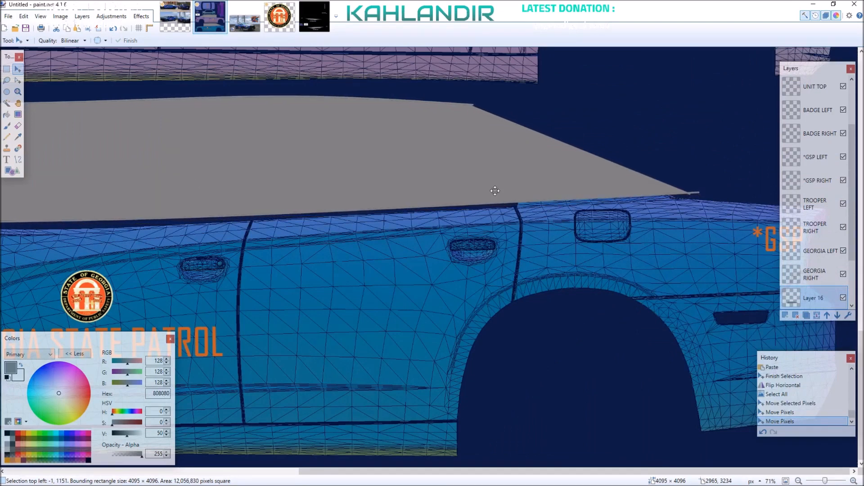
pyautogui.press('Down')
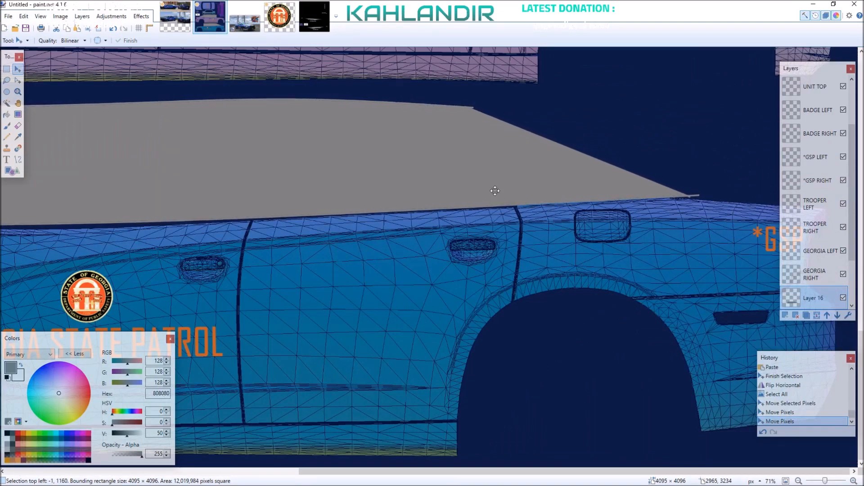
pyautogui.hscroll(-3, 445, 258)
pyautogui.hscroll(-3, 445, 257)
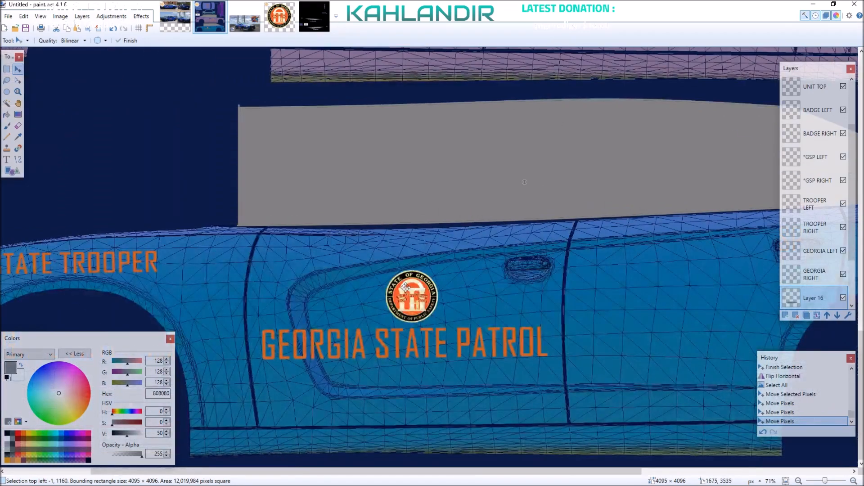
pyautogui.press('Down')
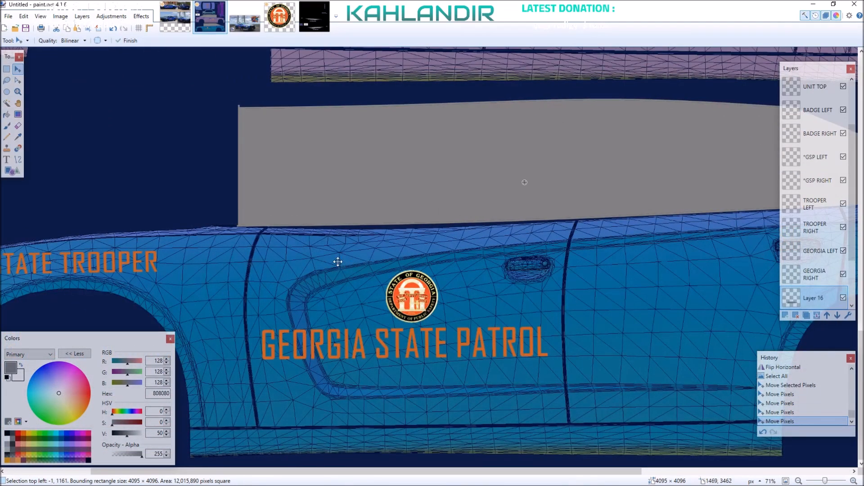
pyautogui.hotkey('ctrl', 'd')
pyautogui.scroll(-4, 384, 217)
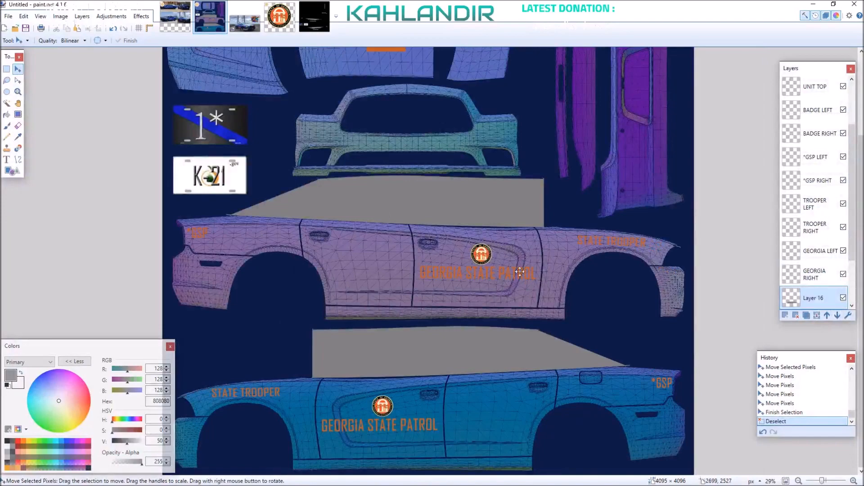
pyautogui.scroll(-2, 814, 270)
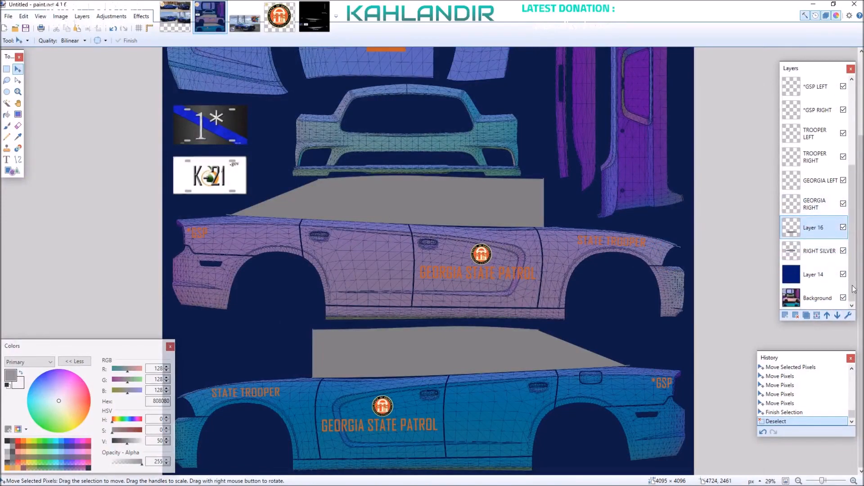
pyautogui.doubleClick(828, 276)
pyautogui.moveTo(492, 266); pyautogui.dragTo(497, 266)
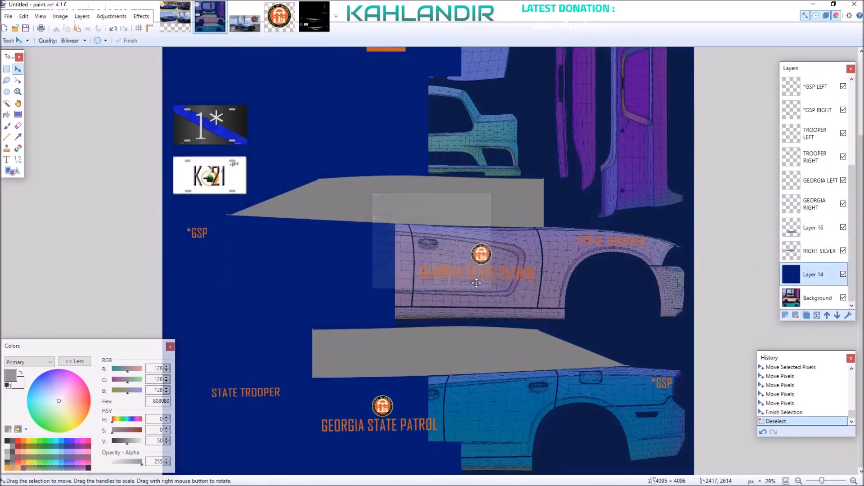
pyautogui.click(471, 282)
# - Check the reference patrol car photo and select a 2777 × 1183 pixel area around the hood, roof and trunk panels
pyautogui.scroll(3, 286, 236)
pyautogui.click(6, 70)
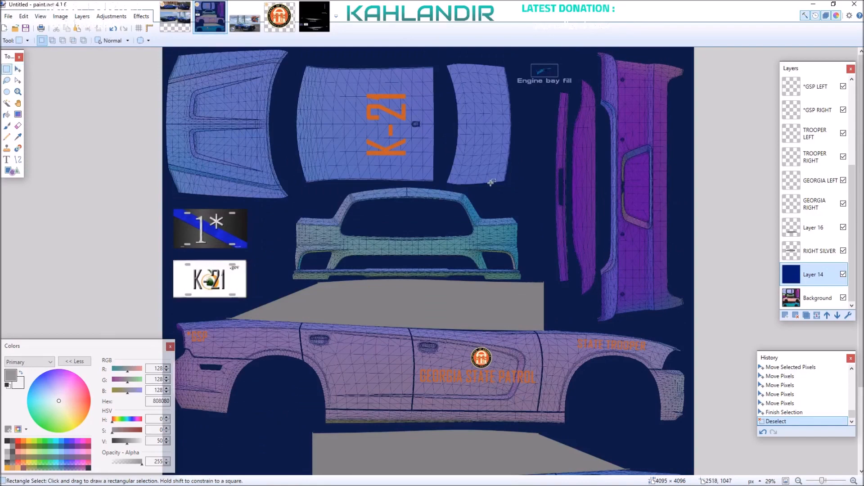
pyautogui.moveTo(513, 189); pyautogui.dragTo(225, 177)
pyautogui.hotkey('ctrl', 'z')
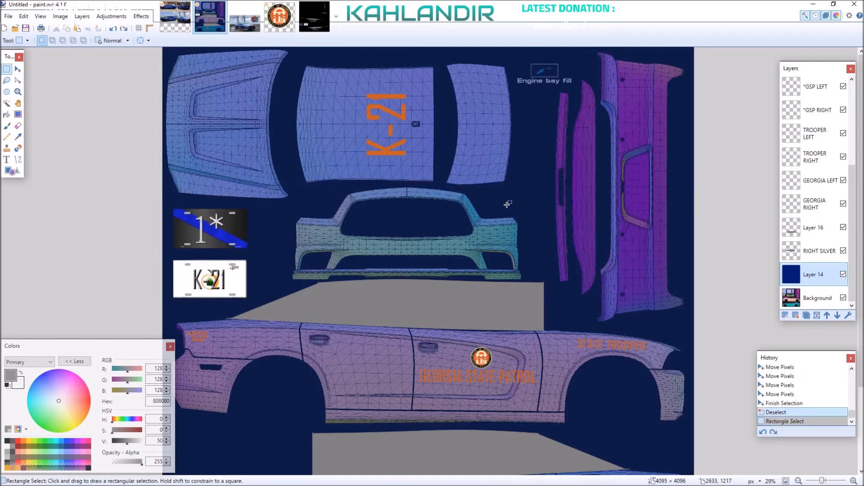
pyautogui.click(232, 26)
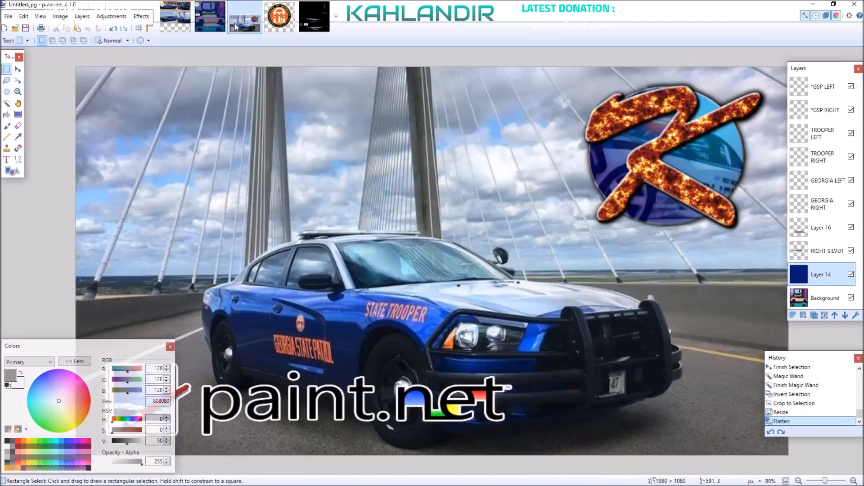
pyautogui.click(209, 16)
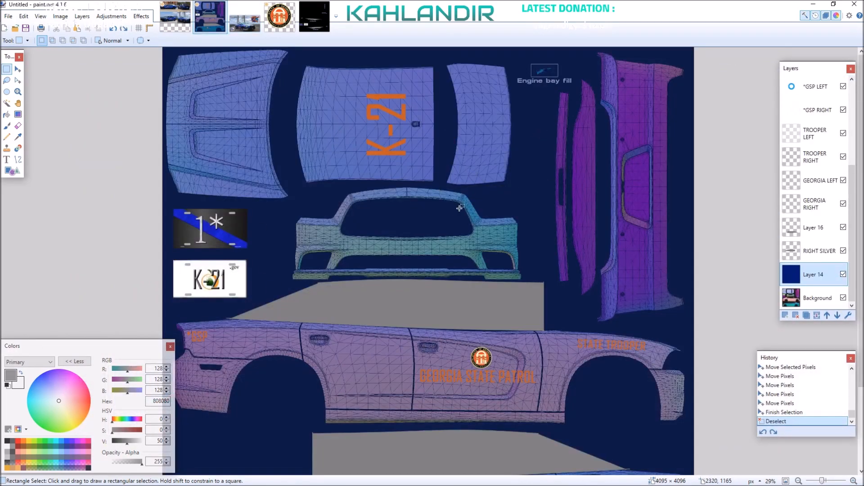
pyautogui.moveTo(152, 200); pyautogui.dragTo(522, 44)
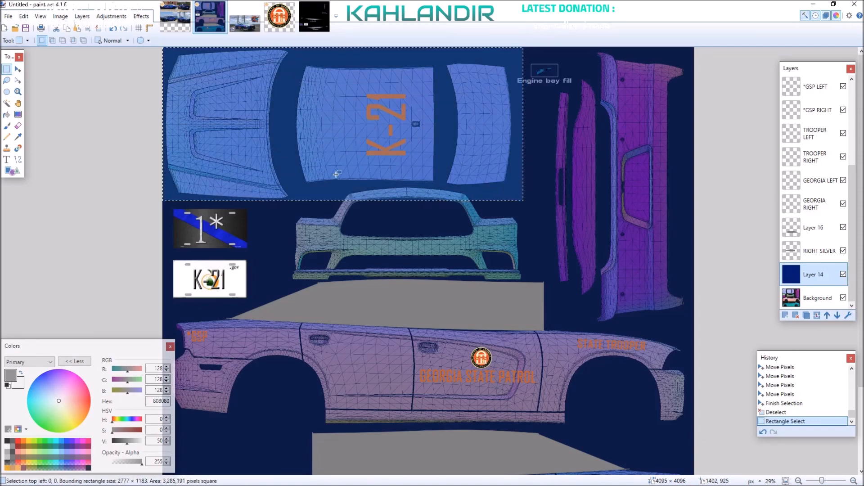
# - Remove the strip over the front bumper from the selection so only the hood, roof and trunk panels remain selected
pyautogui.scroll(4, 295, 238)
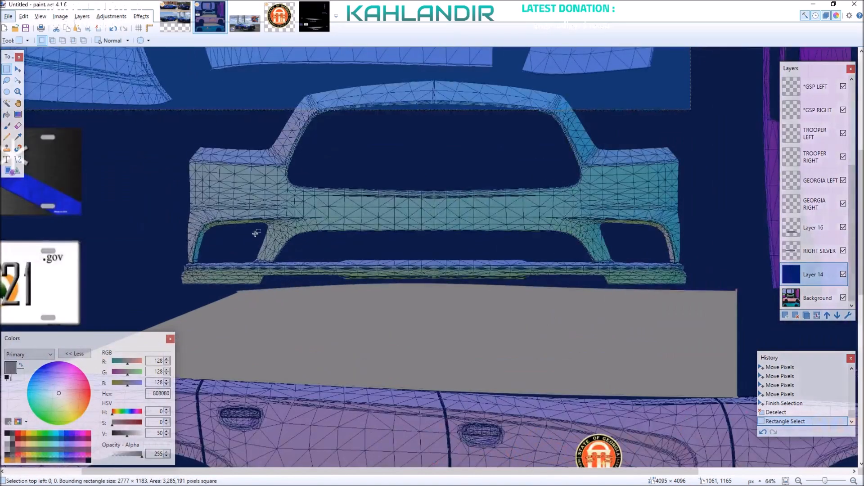
pyautogui.scroll(3, 187, 283)
pyautogui.moveTo(187, 283); pyautogui.dragTo(698, 240)
pyautogui.scroll(-1, 157, 288)
pyautogui.scroll(-2, 157, 288)
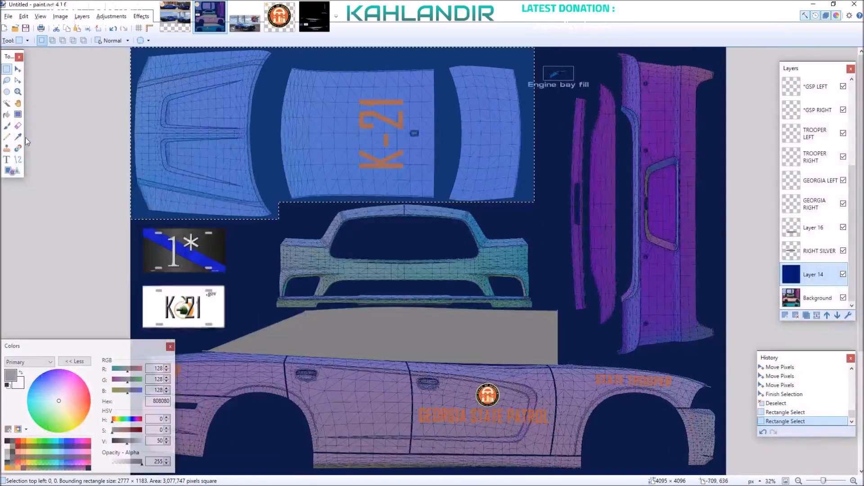
pyautogui.click(6, 114)
pyautogui.click(232, 137)
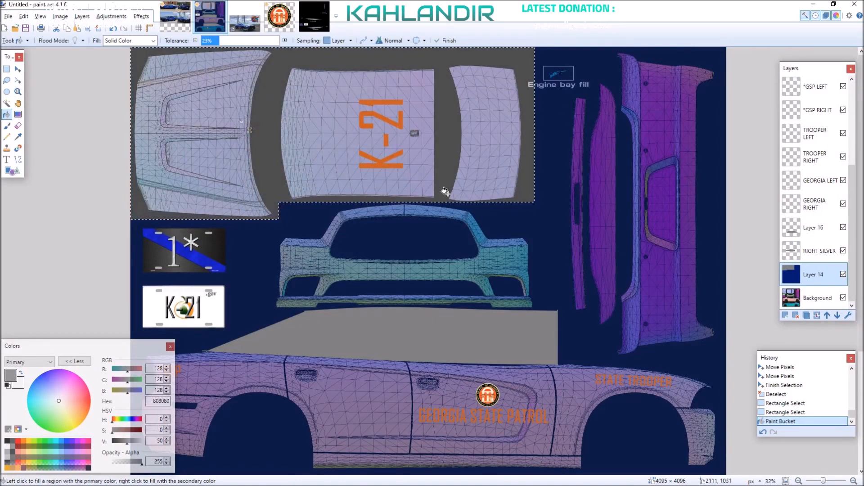
pyautogui.hotkey('ctrl', 'z')
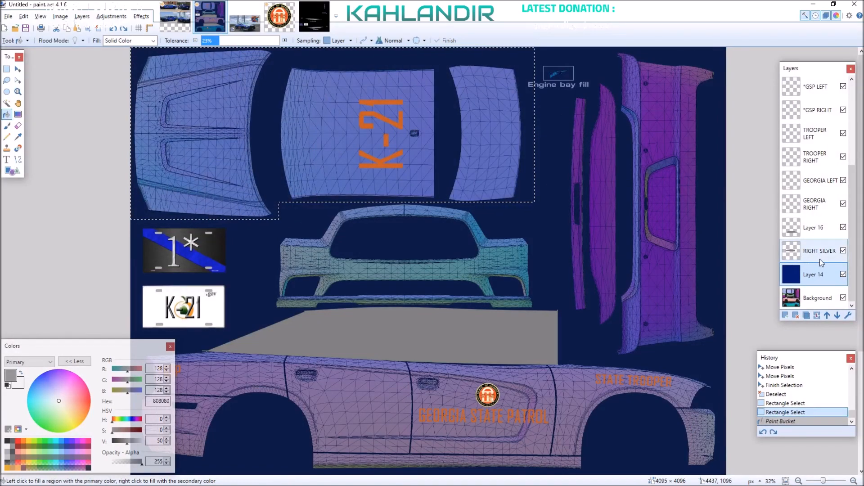
# - Add a layer named TOP above Layer 16 and fill the selected hood, roof and trunk area with grey 808080
pyautogui.click(799, 259)
pyautogui.click(805, 230)
pyautogui.click(785, 315)
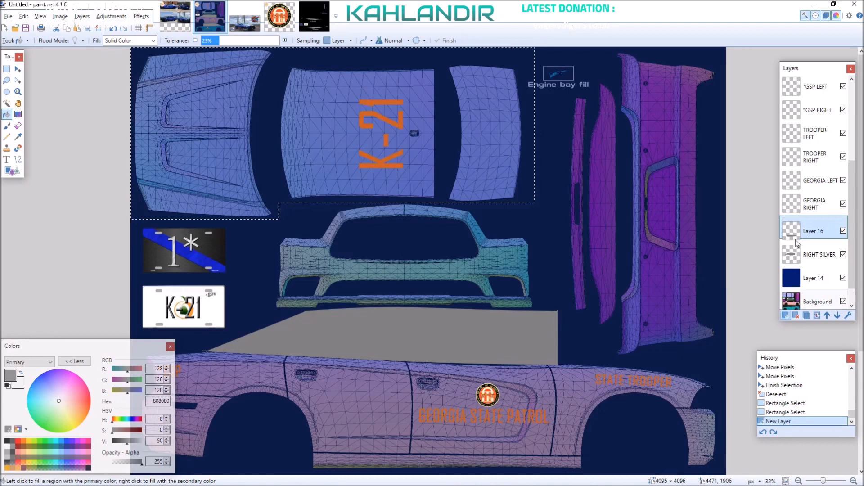
pyautogui.doubleClick(801, 228)
pyautogui.write('TOP')
pyautogui.press('Return')
pyautogui.click(278, 149)
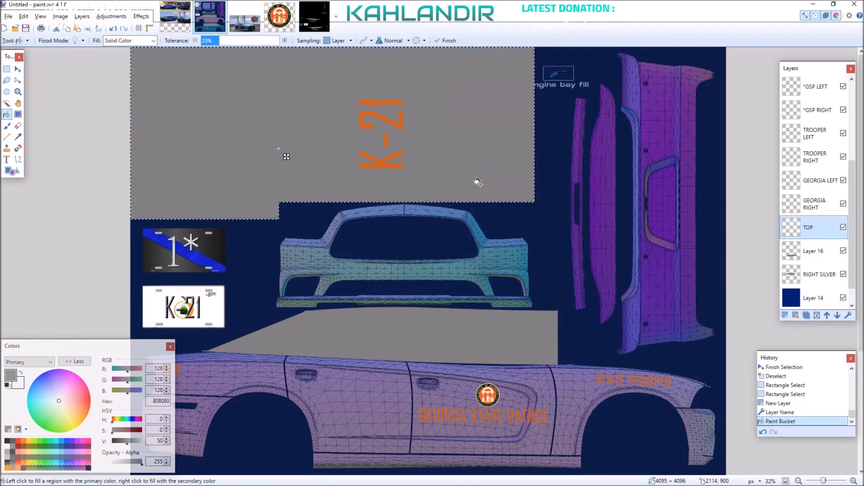
# - Rename Layer 16 to LEFT SILVER
pyautogui.click(814, 256)
pyautogui.doubleClick(815, 255)
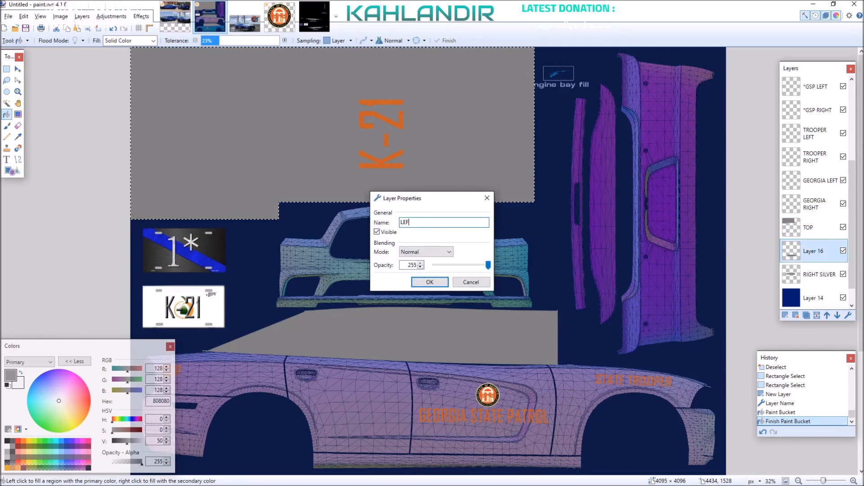
pyautogui.write('LEFT SILVER')
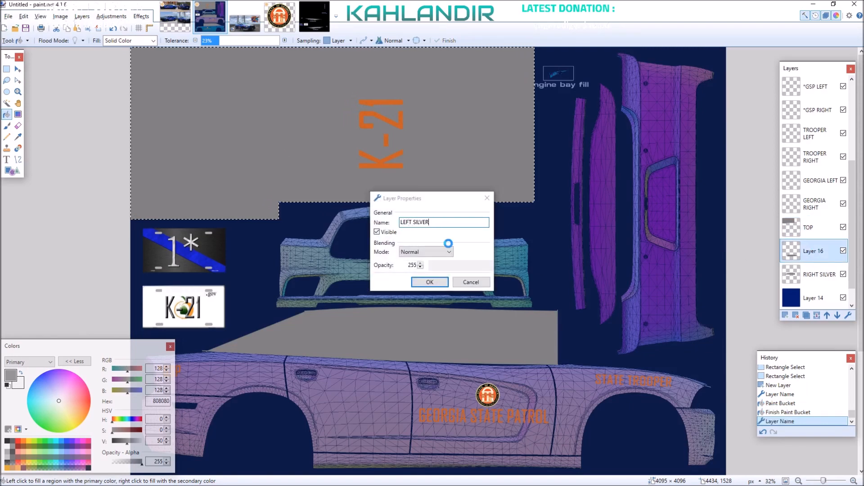
pyautogui.press('Return')
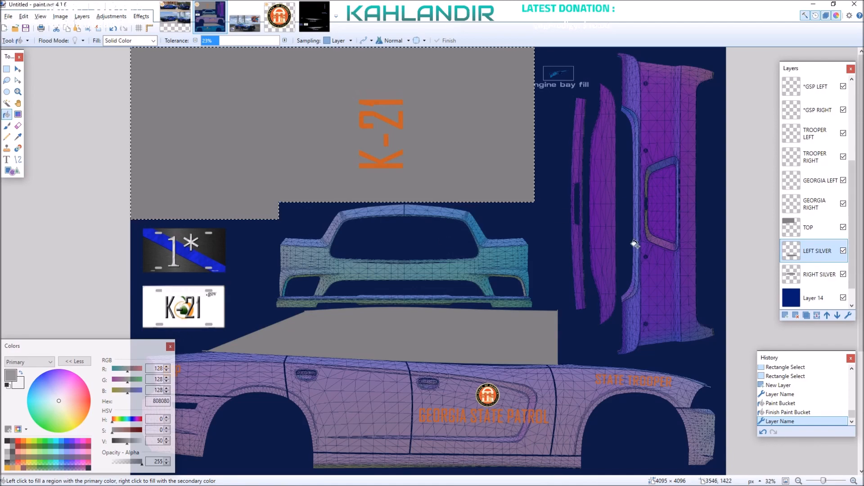
# - On LEFT SILVER, select the narrow vertical trim piece below the engine bay fill label and narrow the selection to 195 × 1567 pixels
pyautogui.scroll(-1, 533, 208)
pyautogui.press('s')
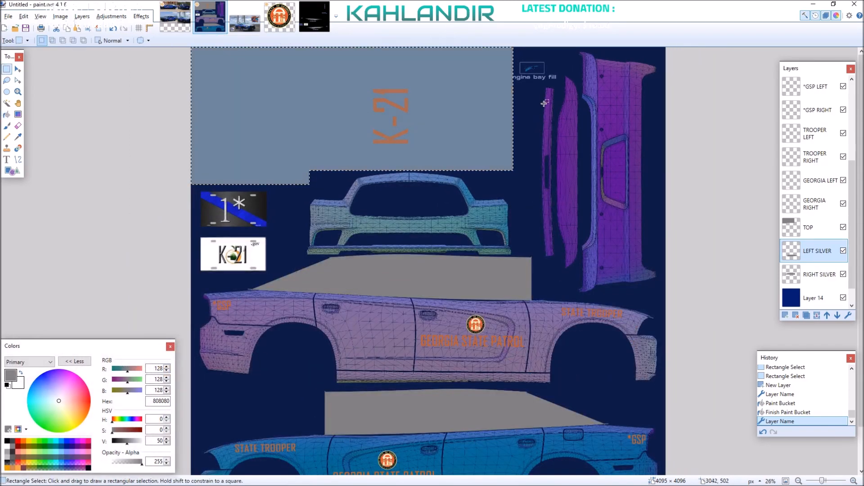
pyautogui.moveTo(533, 80); pyautogui.dragTo(559, 262)
pyautogui.scroll(3, 508, 205)
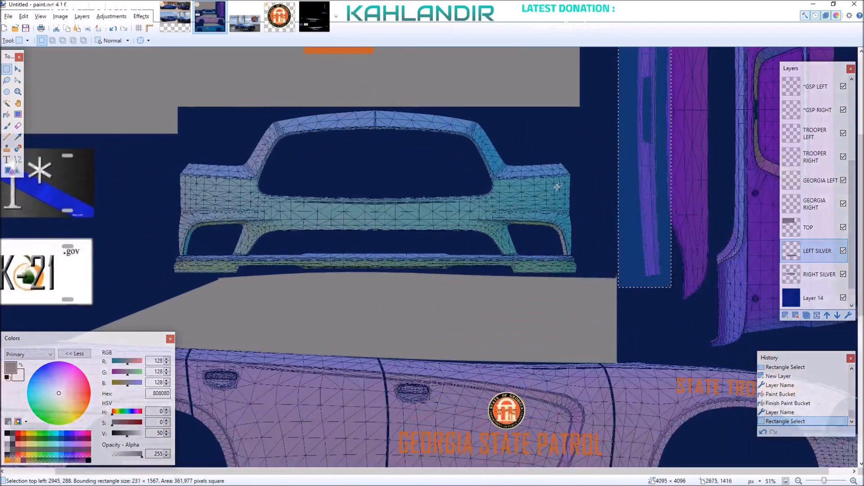
pyautogui.press('m')
pyautogui.moveTo(666, 108); pyautogui.dragTo(662, 110)
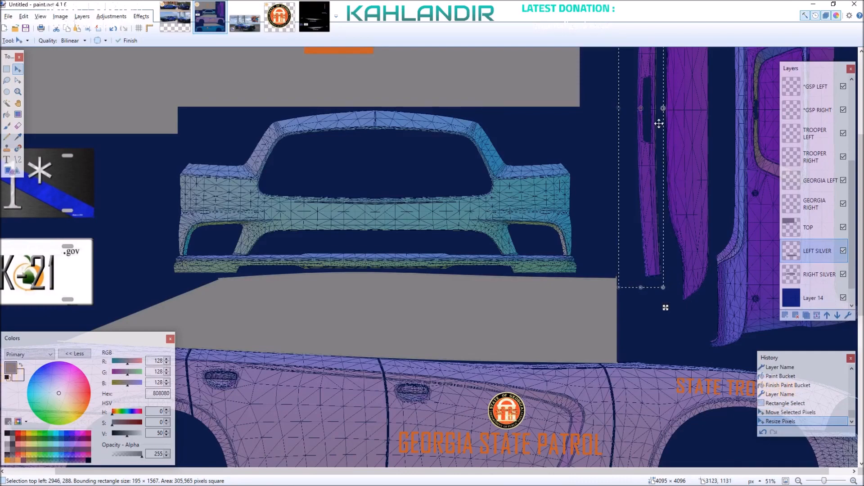
# - Fill the selected narrow trim piece with grey 808080 on LEFT SILVER and deselect it
pyautogui.scroll(3, 660, 120)
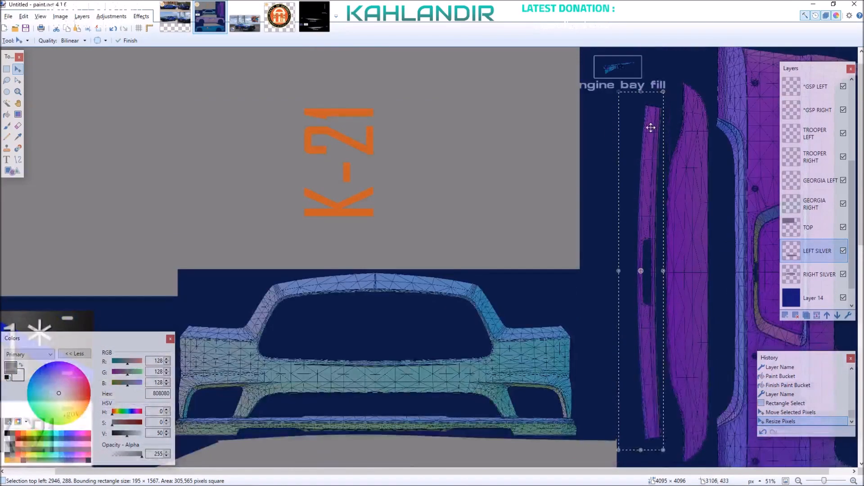
pyautogui.click(6, 114)
pyautogui.click(647, 192)
pyautogui.hotkey('ctrl', 'd')
pyautogui.scroll(-2, 647, 190)
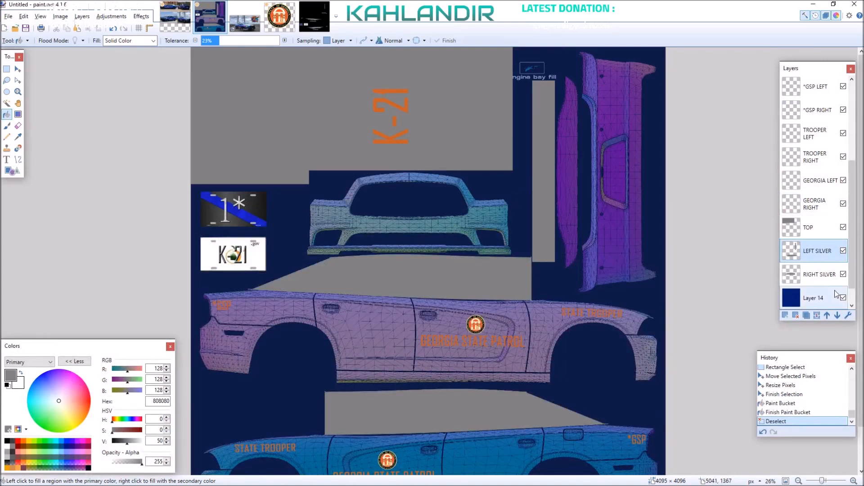
# - Set the opacity of the dark blue Layer 14 to full
pyautogui.scroll(-1, 824, 252)
pyautogui.doubleClick(817, 275)
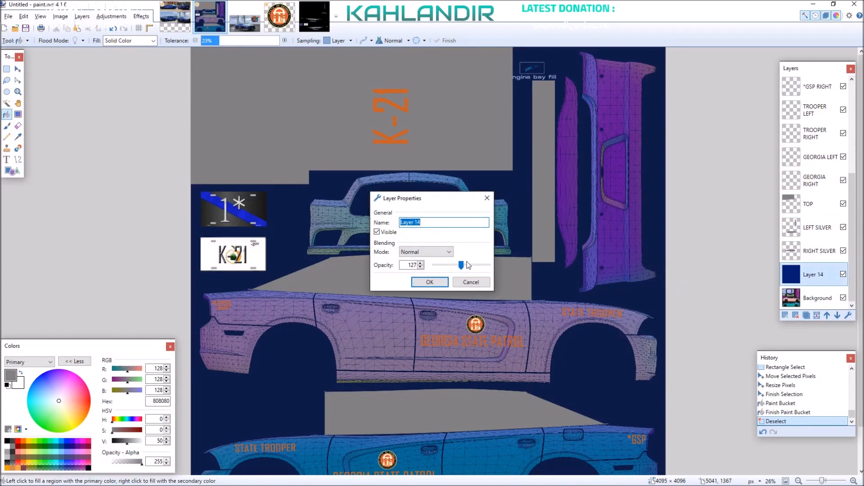
pyautogui.moveTo(461, 264); pyautogui.dragTo(489, 265)
pyautogui.click(418, 282)
pyautogui.scroll(-1, 415, 271)
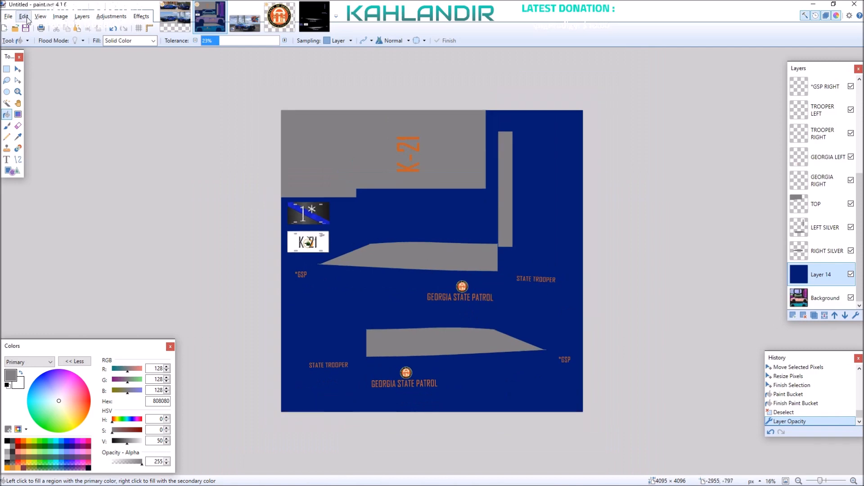
# - Start saving the livery under a new name, and create and open a folder named GSP ACTUAL inside SKINS
pyautogui.click(8, 17)
pyautogui.click(31, 97)
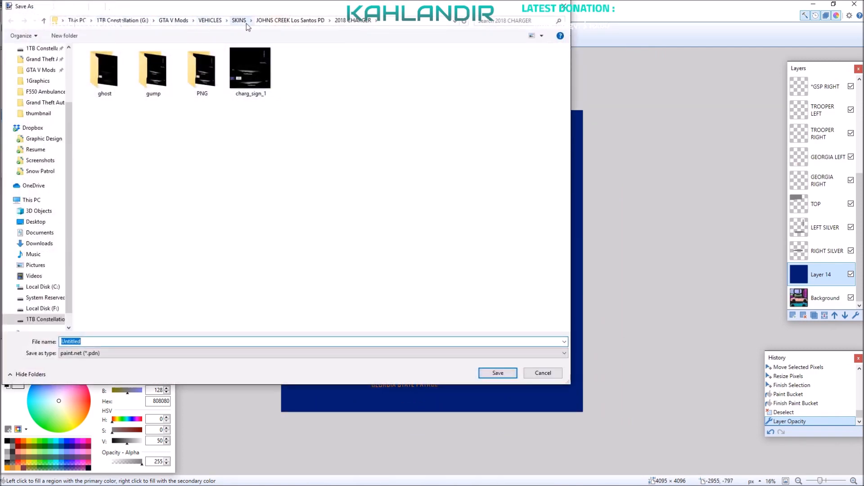
pyautogui.click(246, 22)
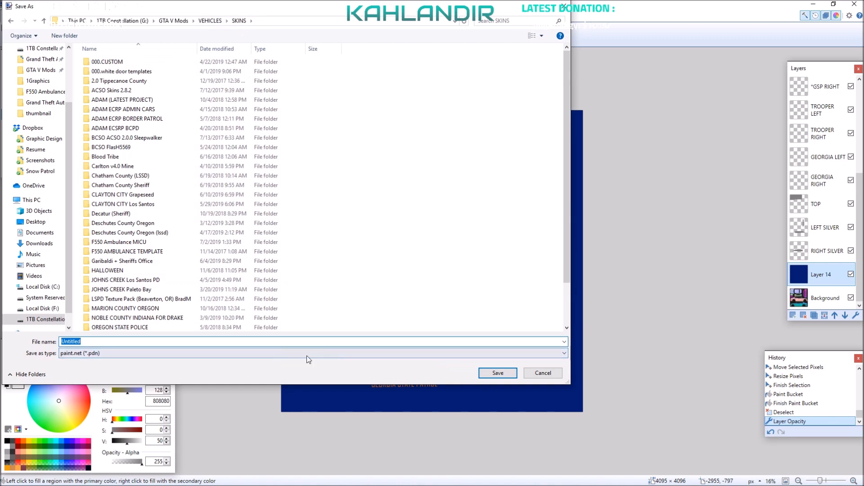
pyautogui.click(64, 36)
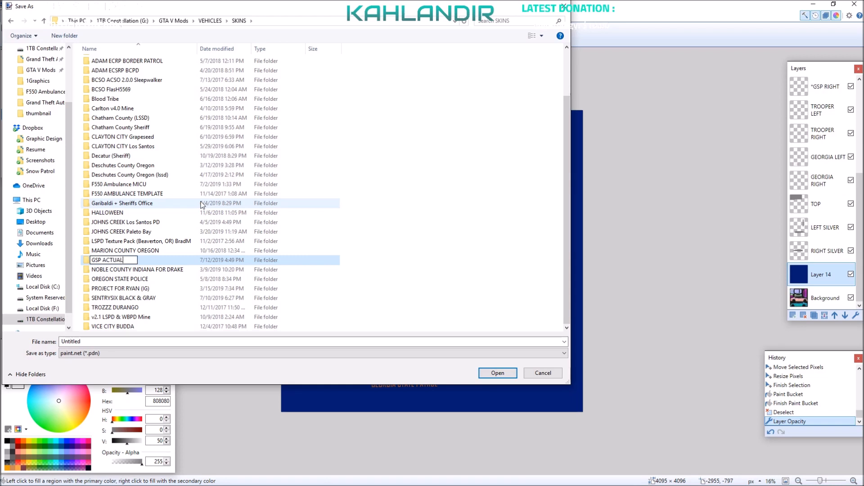
pyautogui.press('Return')
pyautogui.press('Return')
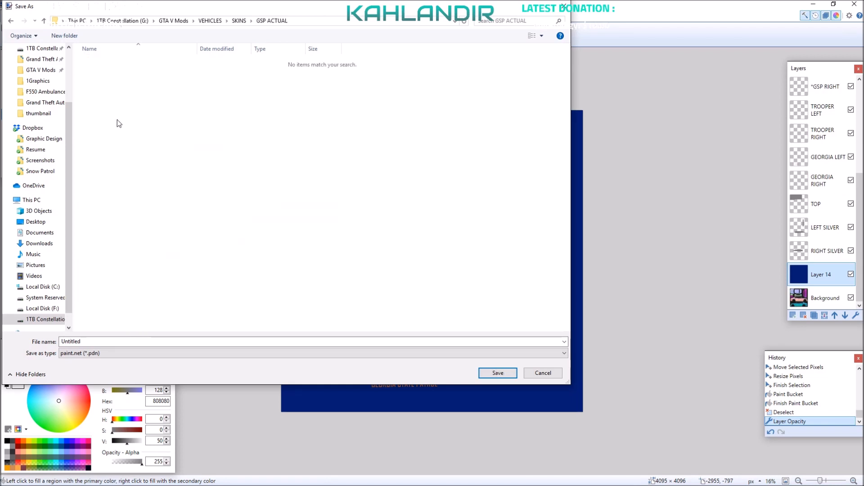
# - Create a PNG subfolder inside GSP ACTUAL and return to the GSP ACTUAL folder
pyautogui.click(65, 36)
pyautogui.write('PNG')
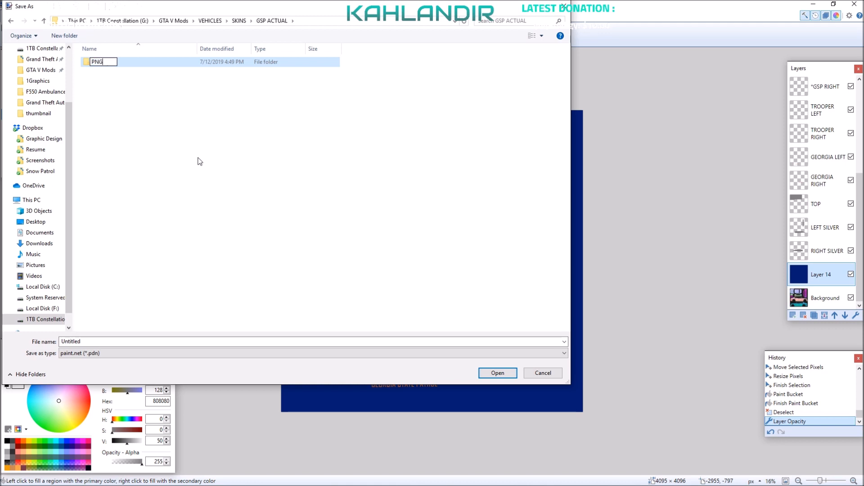
pyautogui.click(199, 159)
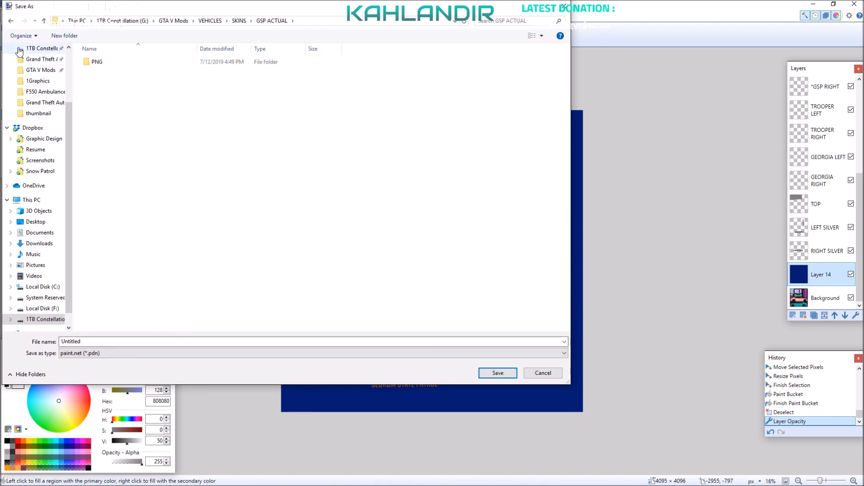
pyautogui.doubleClick(144, 67)
pyautogui.click(13, 21)
pyautogui.click(12, 22)
pyautogui.doubleClick(112, 271)
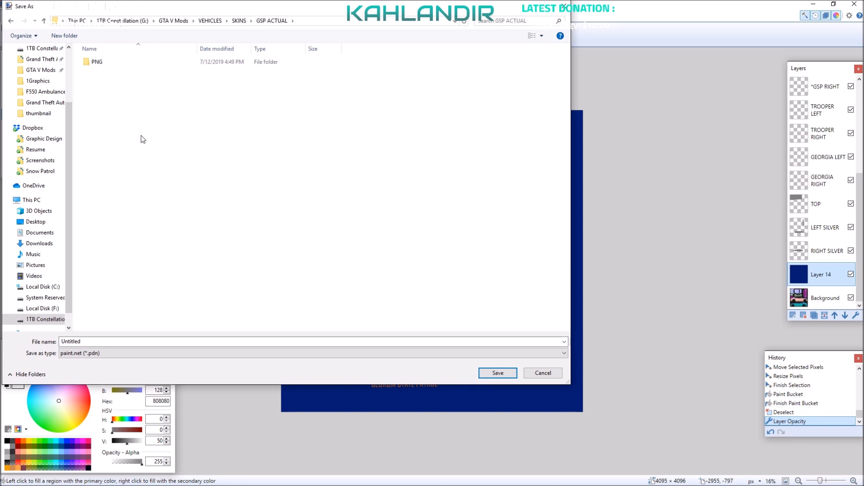
# - Save the layered livery in GSP ACTUAL as chgr_sign_1 in paint.net (*.pdn) format
pyautogui.click(98, 341)
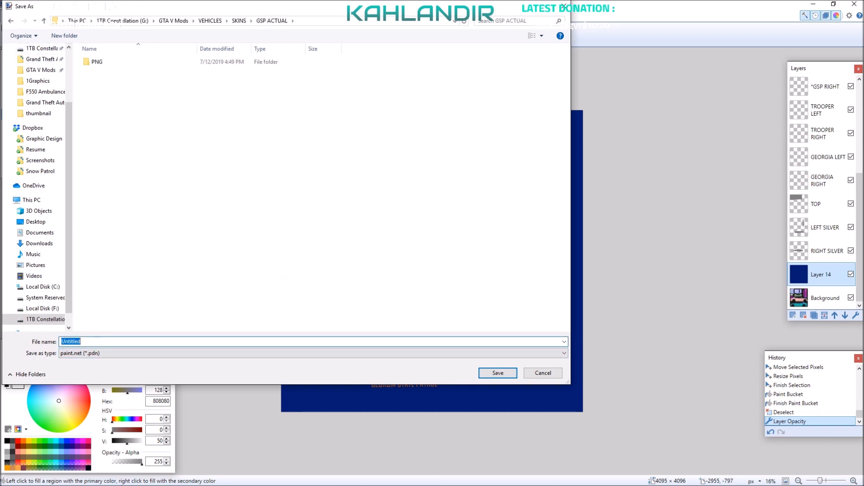
pyautogui.moveTo(248, 473)
pyautogui.write('chgr_sign_1')
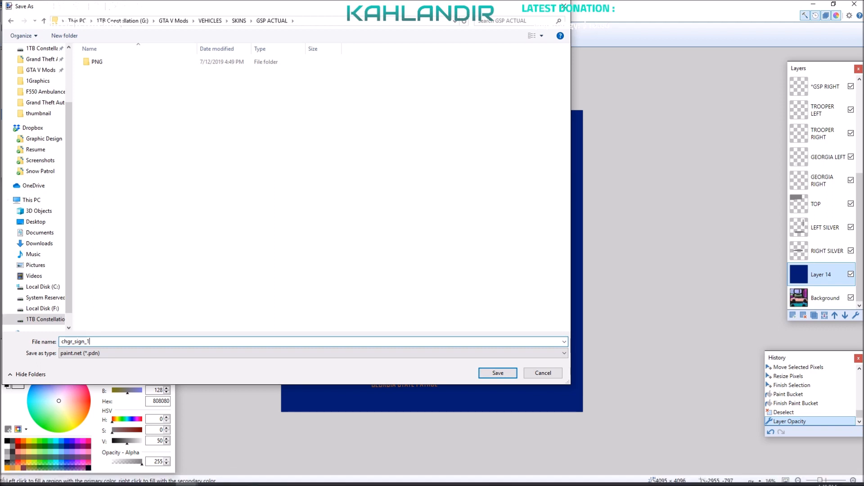
pyautogui.moveTo(143, 479)
pyautogui.click(100, 479)
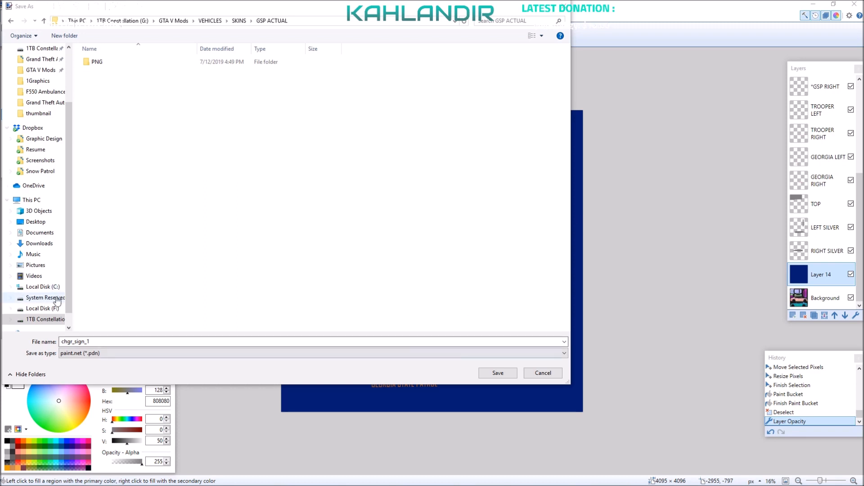
pyautogui.click(328, 343)
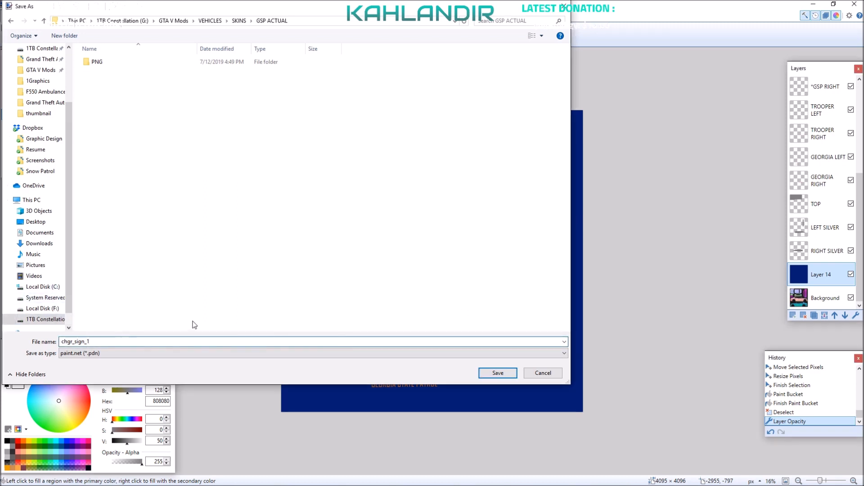
pyautogui.click(495, 373)
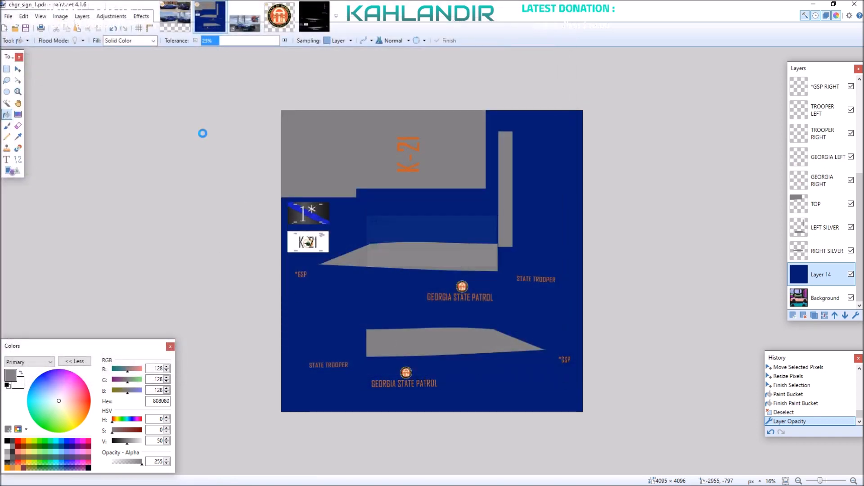
# - Save a flattened PNG copy of chgr_sign_1 in the PNG subfolder, accepting the default save settings
pyautogui.click(8, 16)
pyautogui.click(30, 96)
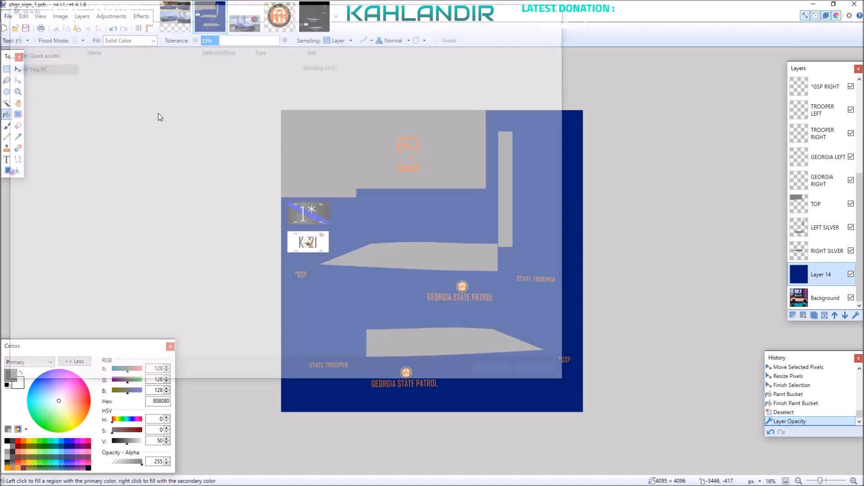
pyautogui.doubleClick(99, 69)
pyautogui.click(90, 353)
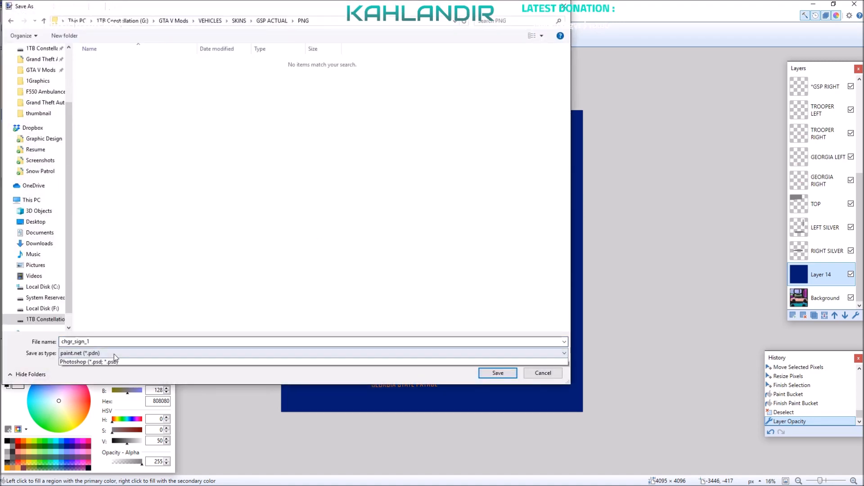
pyautogui.click(92, 393)
pyautogui.click(496, 372)
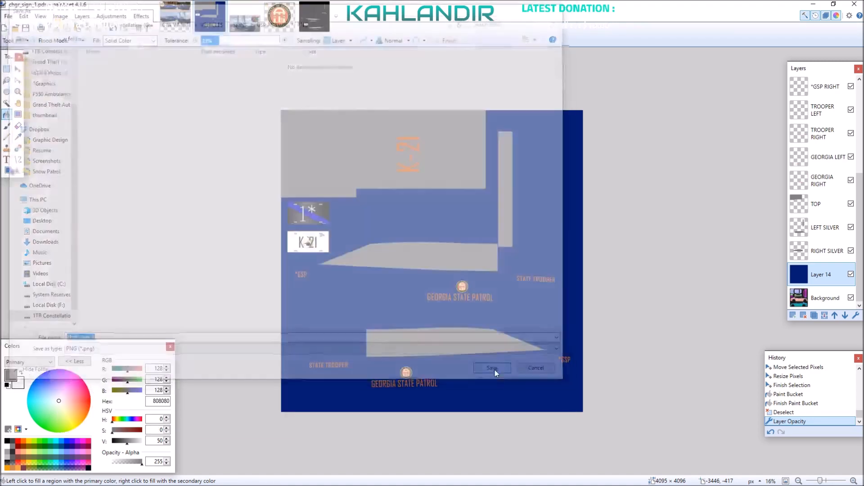
pyautogui.click(201, 342)
pyautogui.click(401, 267)
# - Switch to OpenIV, go to the favourite lspdpack.rpf vehicles archive and open the police2.ytd texture dictionary
pyautogui.click(79, 477)
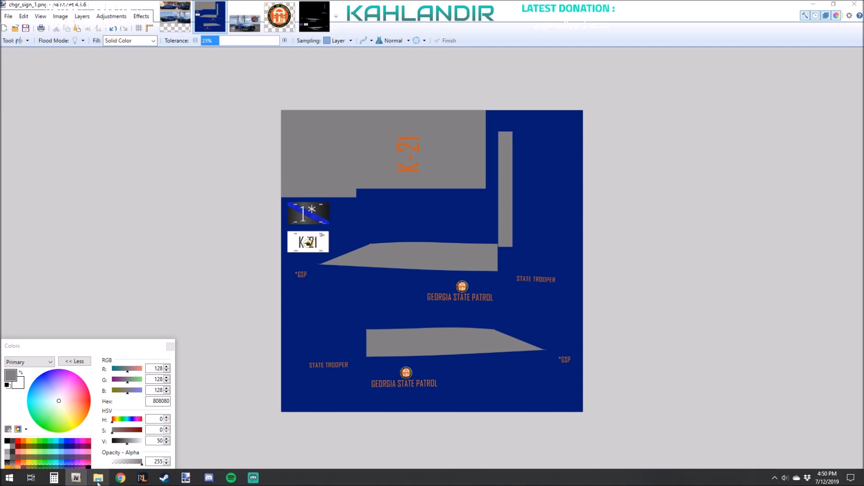
pyautogui.click(82, 480)
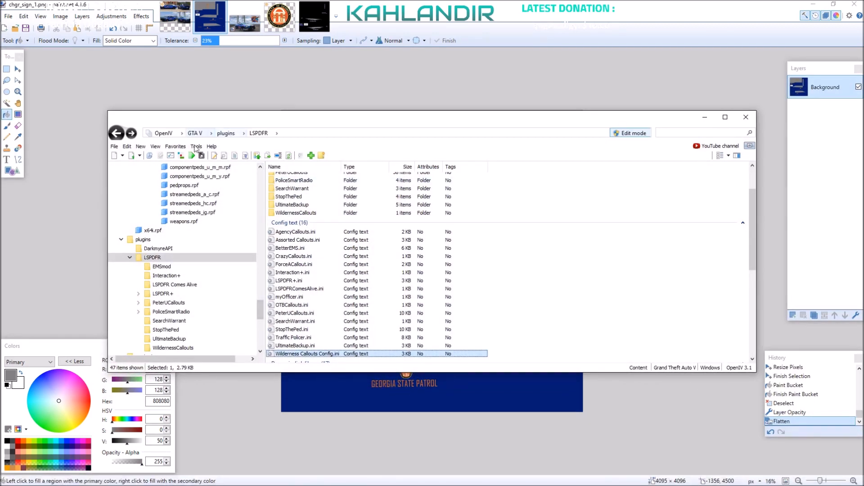
pyautogui.click(179, 147)
pyautogui.click(192, 180)
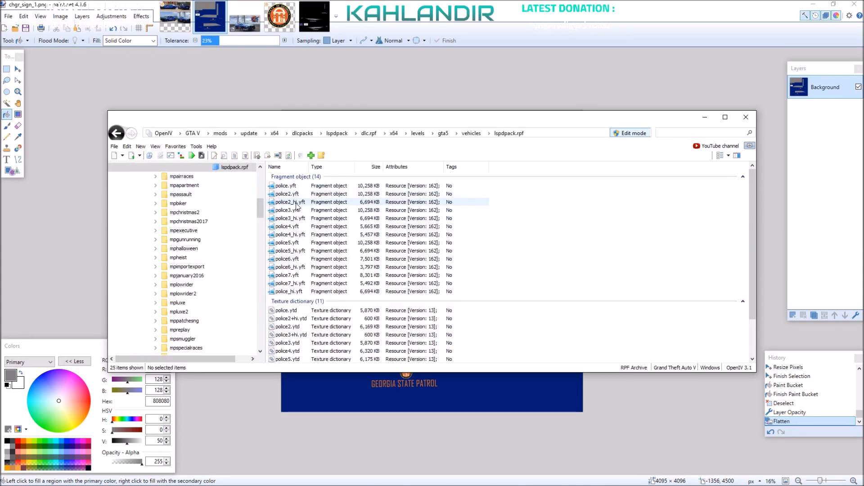
pyautogui.doubleClick(301, 326)
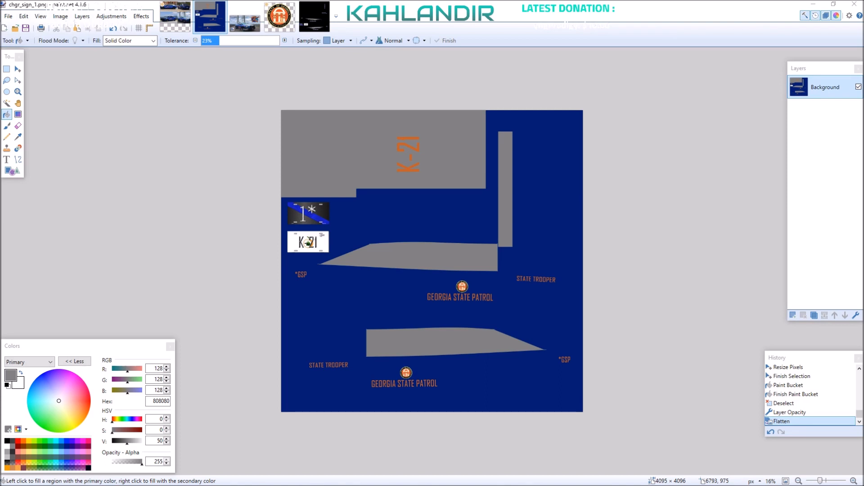
# - Open the PNG folder inside GSP ACTUAL in File Explorer and select the chgr_sign_1 image
pyautogui.moveTo(863, 45); pyautogui.dragTo(703, 48)
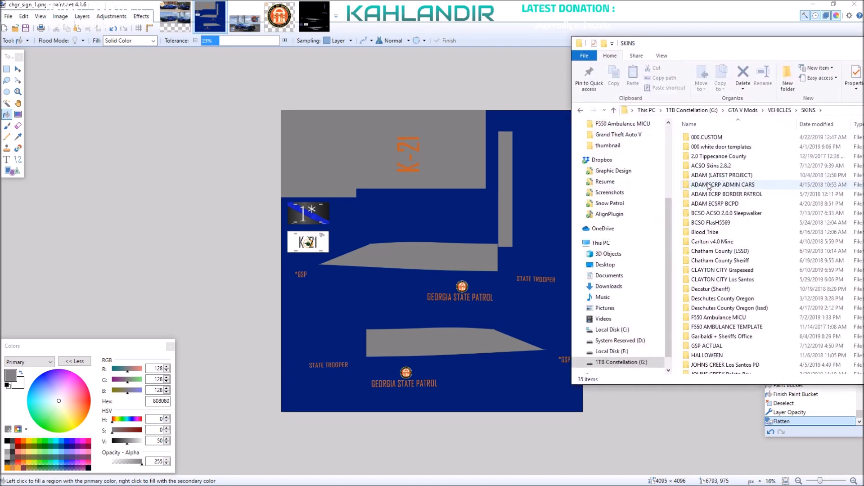
pyautogui.doubleClick(704, 345)
pyautogui.doubleClick(706, 151)
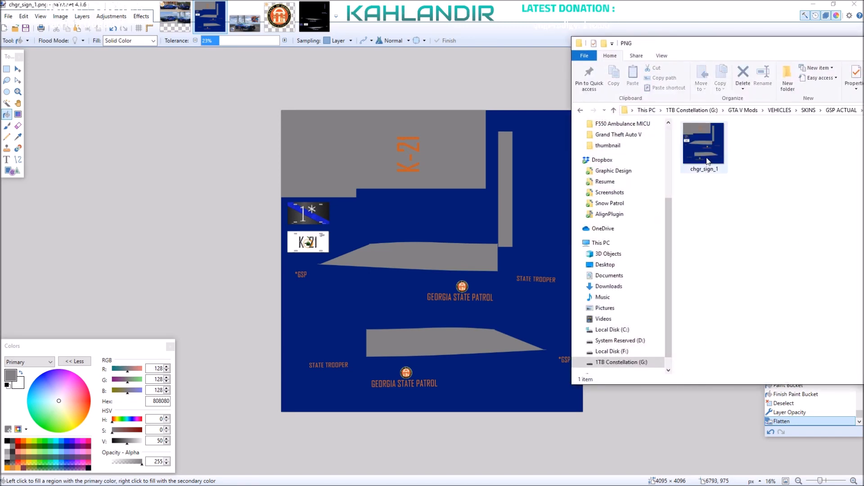
pyautogui.click(704, 146)
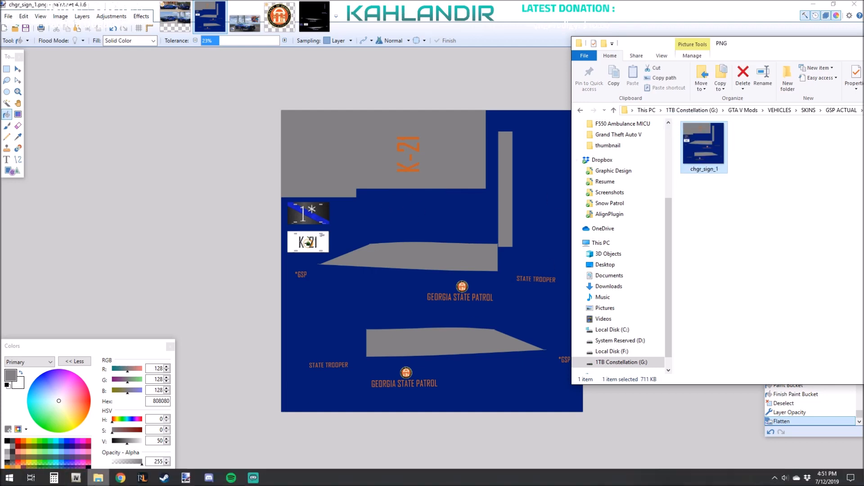
# - Import the chgr_sign_1 image into the police2.ytd texture dictionary with the default import options and save the dictionary
pyautogui.moveTo(76, 478)
pyautogui.click(130, 439)
pyautogui.moveTo(712, 160); pyautogui.dragTo(479, 218)
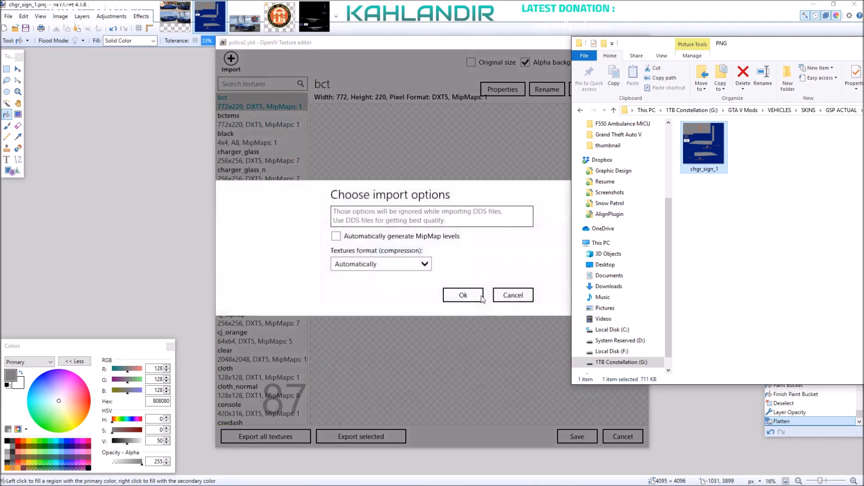
pyautogui.click(463, 295)
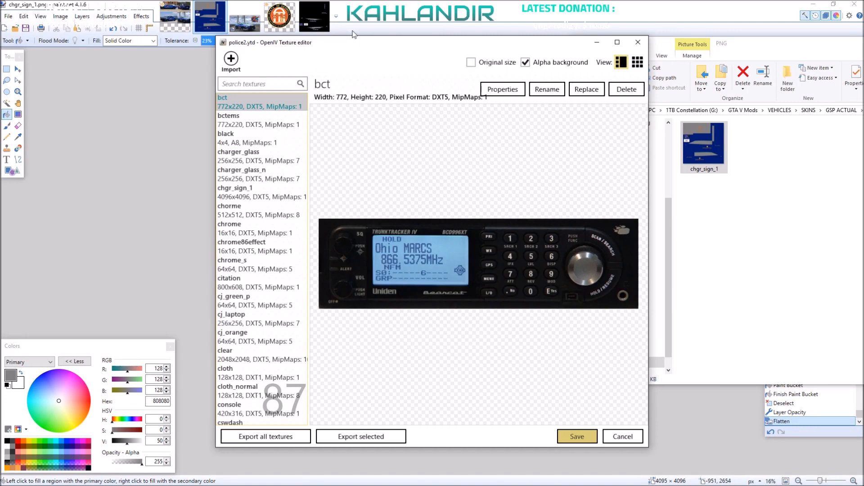
# - Return to the lspdpack.rpf archive in OpenIV and open the police2_hi.yft model in the model viewer
pyautogui.moveTo(163, 485)
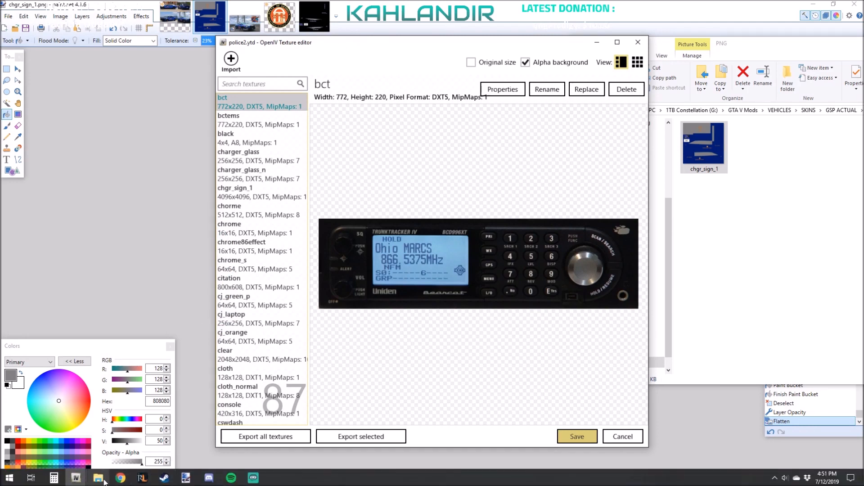
pyautogui.moveTo(79, 483)
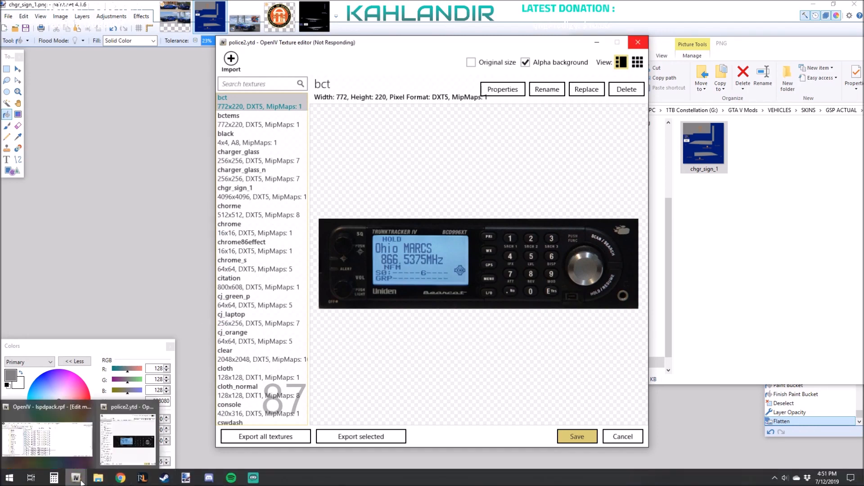
pyautogui.click(67, 438)
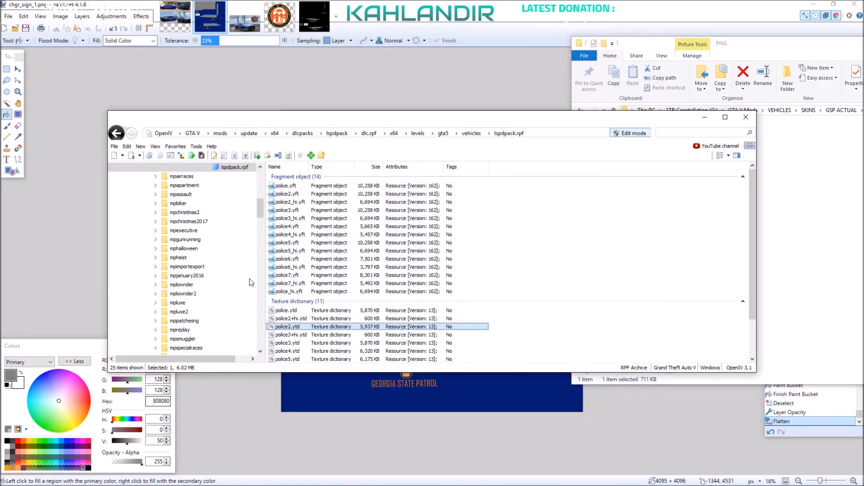
pyautogui.click(303, 203)
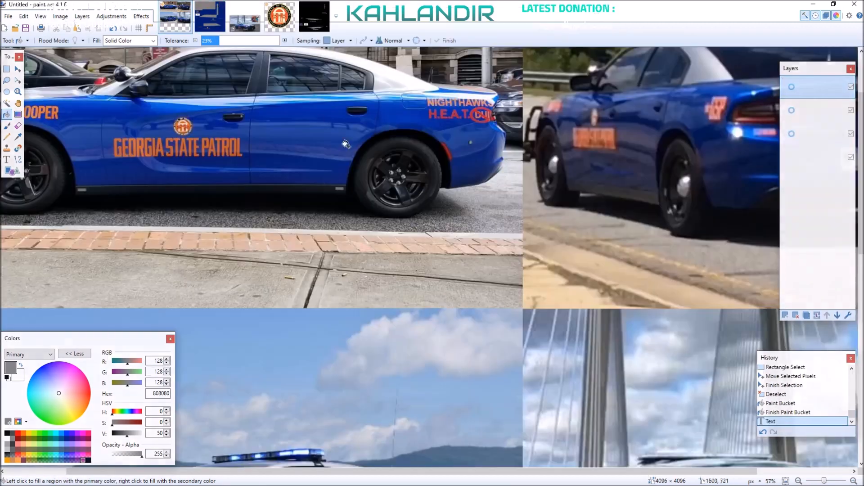
# - Review the Georgia State Patrol reference photos in paint.net, including the bridge photo
pyautogui.scroll(-5, 413, 223)
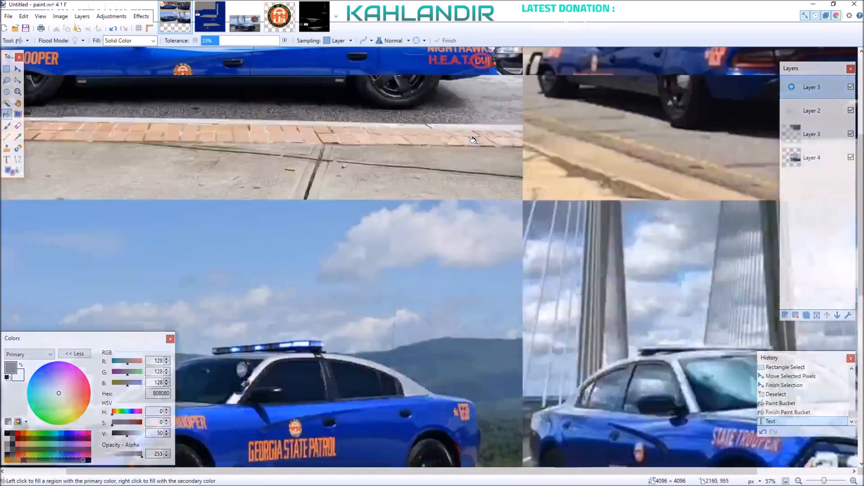
pyautogui.scroll(-5, 413, 223)
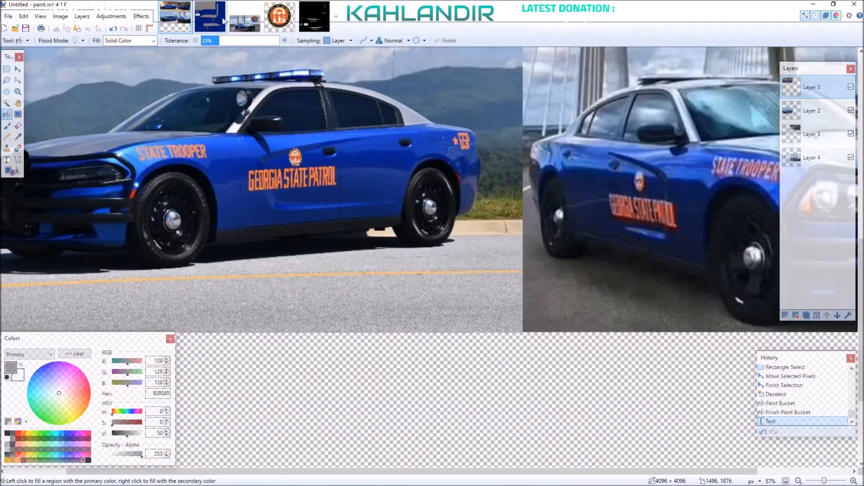
pyautogui.click(244, 18)
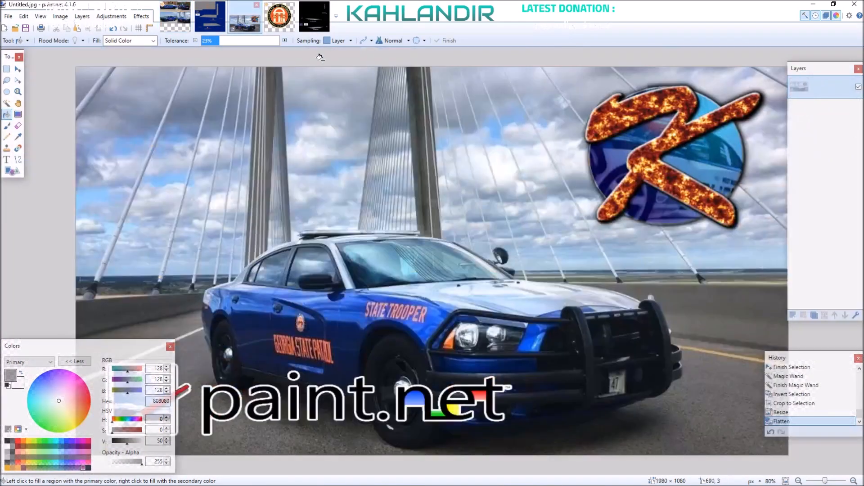
pyautogui.click(175, 17)
pyautogui.scroll(3, 228, 158)
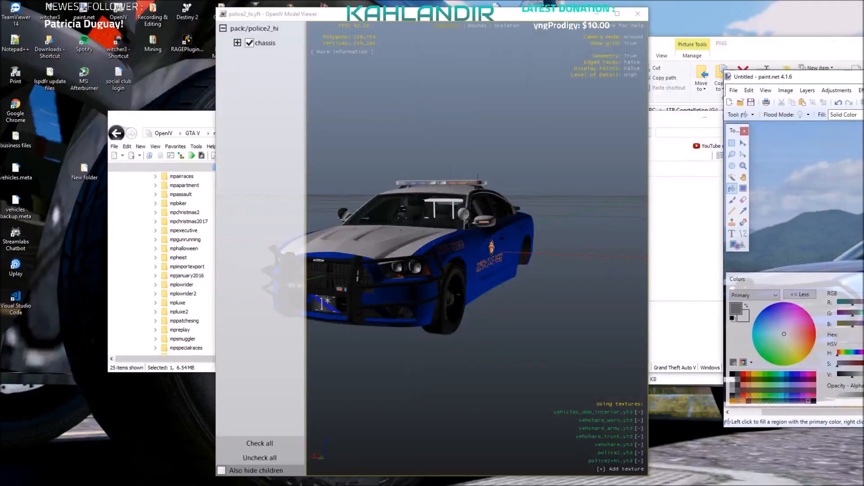
# - Arrange the police2_hi.yft model viewer and the paint.net reference photos side by side
pyautogui.moveTo(863, 72); pyautogui.dragTo(857, 72)
pyautogui.moveTo(560, 14); pyautogui.dragTo(0, 27)
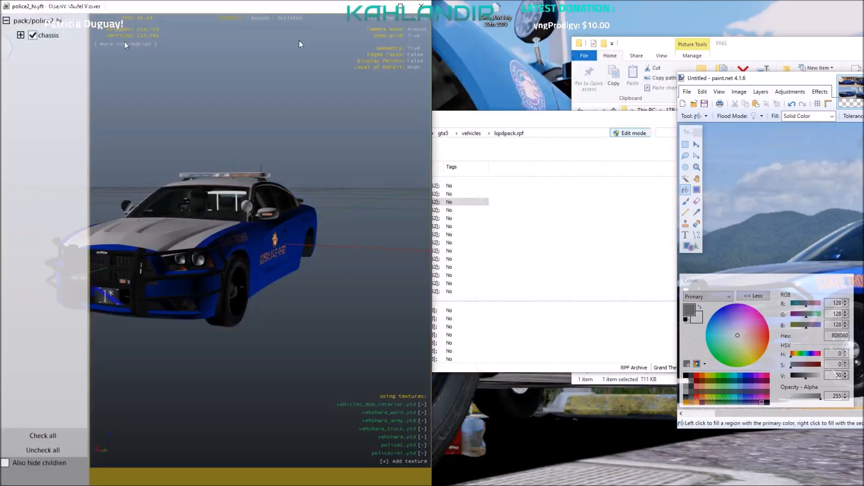
pyautogui.click(507, 132)
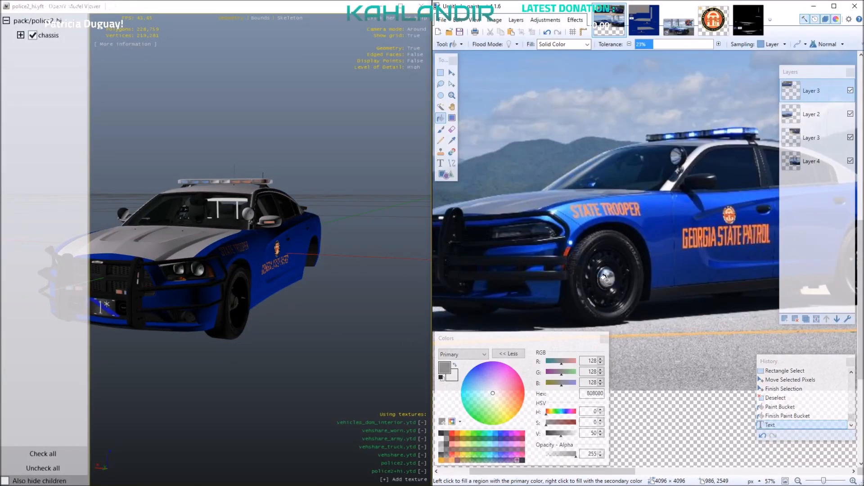
# - Bring Layer 4 with the bridge photo to the top of the layer stack and reposition it beside the model view
pyautogui.scroll(2, 495, 263)
pyautogui.scroll(-2, 650, 266)
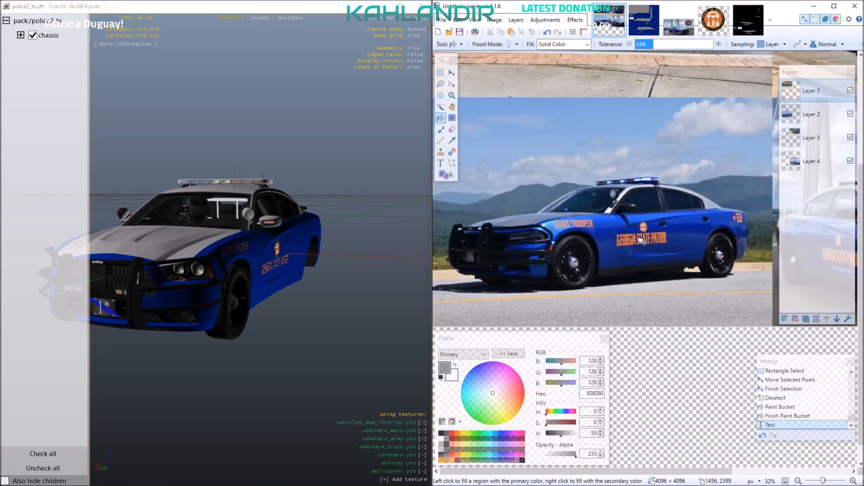
pyautogui.hscroll(4, 642, 241)
pyautogui.scroll(-1, 642, 242)
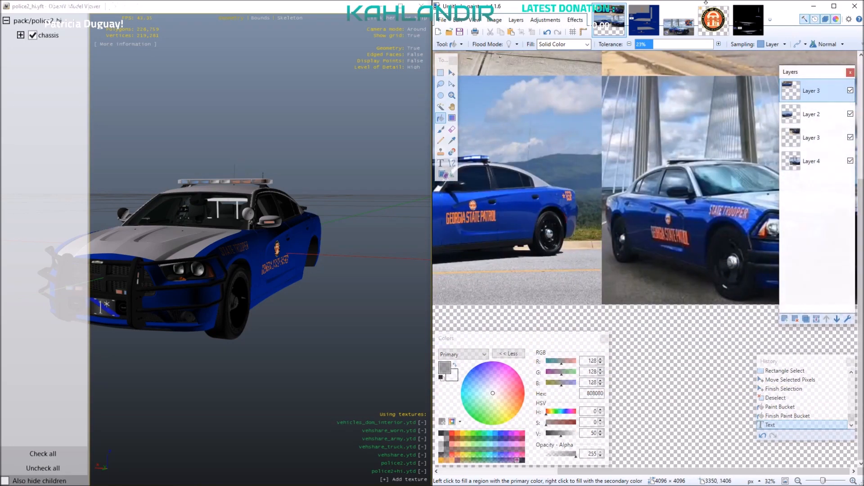
pyautogui.click(451, 72)
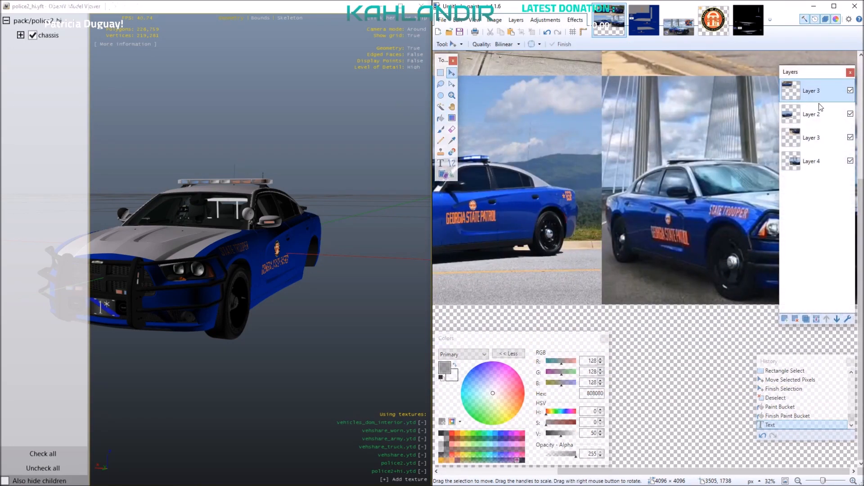
pyautogui.click(811, 160)
pyautogui.moveTo(724, 195); pyautogui.dragTo(624, 269)
pyautogui.moveTo(812, 161); pyautogui.dragTo(811, 91)
pyautogui.moveTo(646, 219); pyautogui.dragTo(658, 146)
# - Inspect the side and roof markings on the car model and undo the flatten of the chgr_sign_1 livery
pyautogui.moveTo(247, 229); pyautogui.dragTo(319, 273)
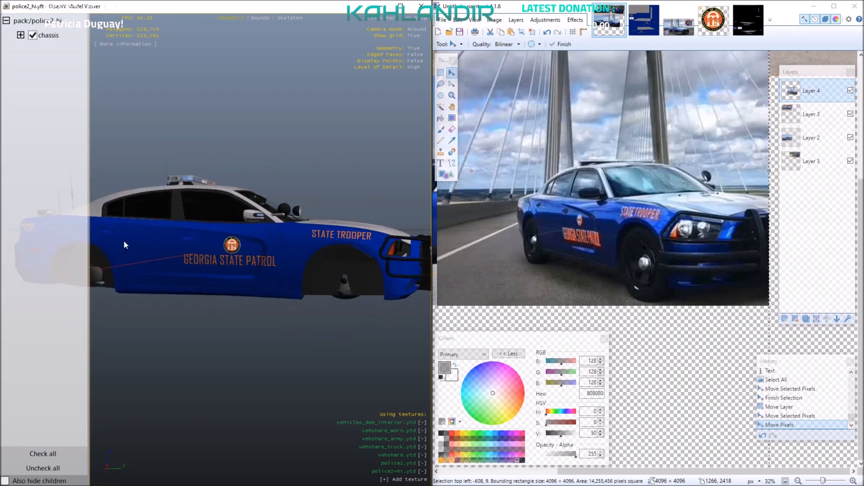
pyautogui.moveTo(234, 260)
pyautogui.mouseDown()
pyautogui.moveTo(325, 265)
pyautogui.moveTo(141, 253)
pyautogui.moveTo(236, 268)
pyautogui.moveTo(193, 271)
pyautogui.moveTo(210, 263)
pyautogui.moveTo(144, 259)
pyautogui.moveTo(244, 258)
pyautogui.moveTo(160, 242)
pyautogui.moveTo(126, 335)
pyautogui.mouseUp()
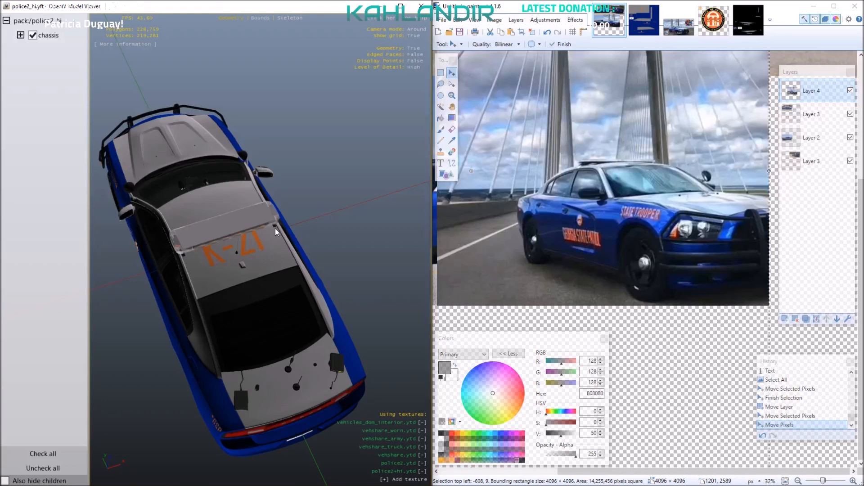
pyautogui.click(642, 18)
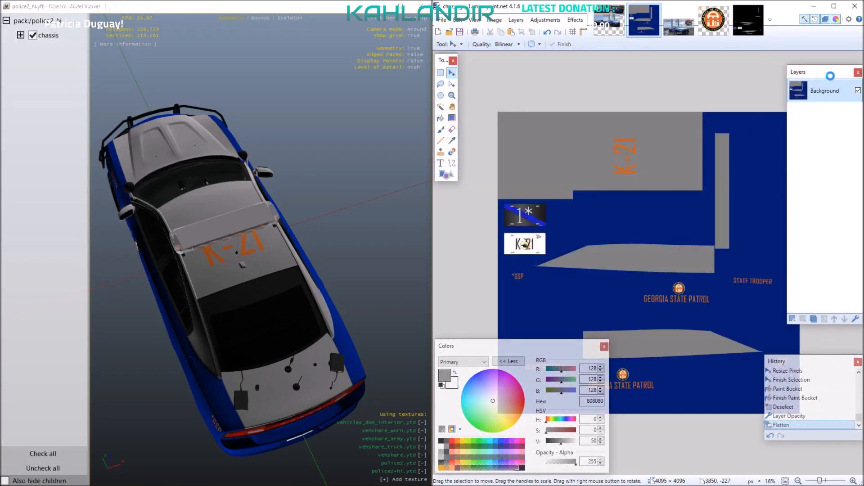
pyautogui.hotkey('ctrl', 'z')
pyautogui.scroll(5, 826, 101)
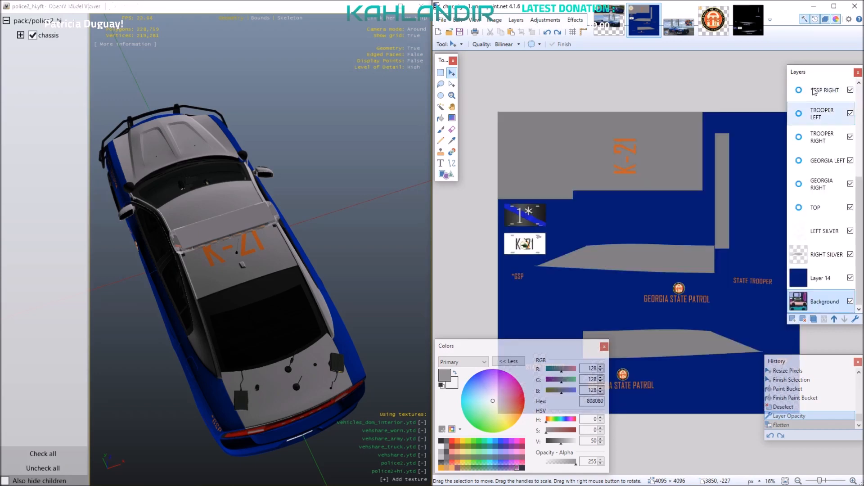
# - Shift the K-21 marking on the UNIT TOP layer slightly toward the rear of the roof and deselect it
pyautogui.click(822, 161)
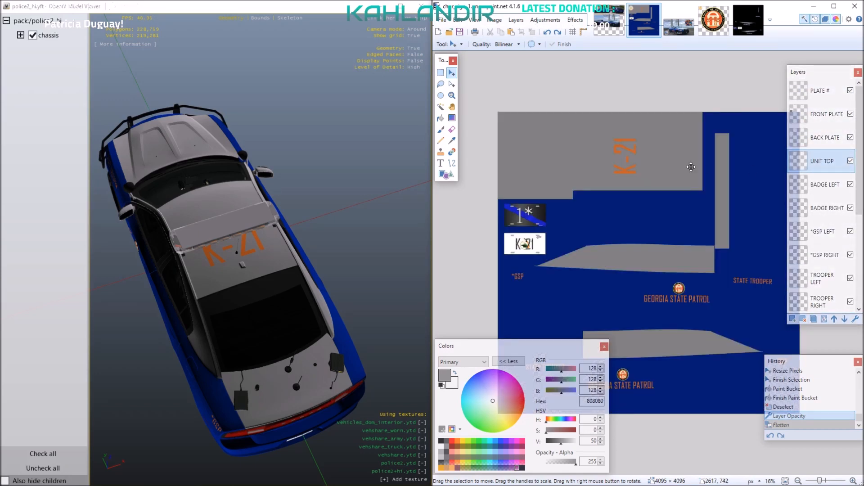
pyautogui.hotkey('ctrl', 'a')
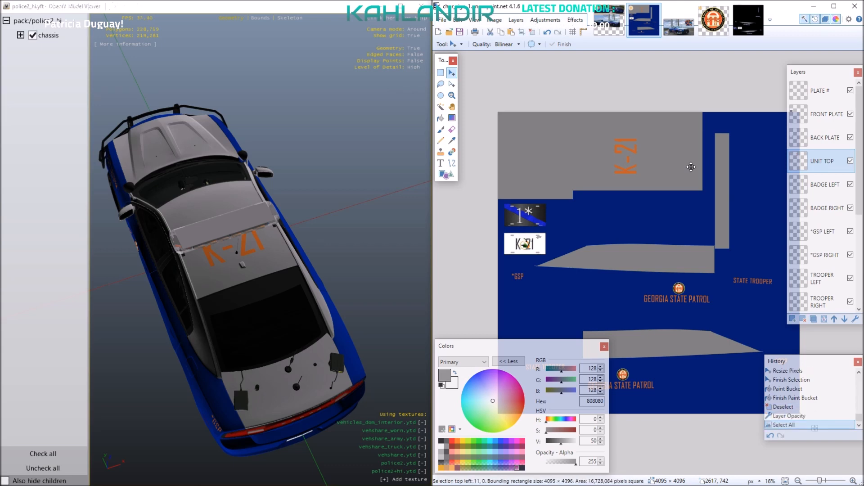
pyautogui.hotkey('ctrl', 'Right')
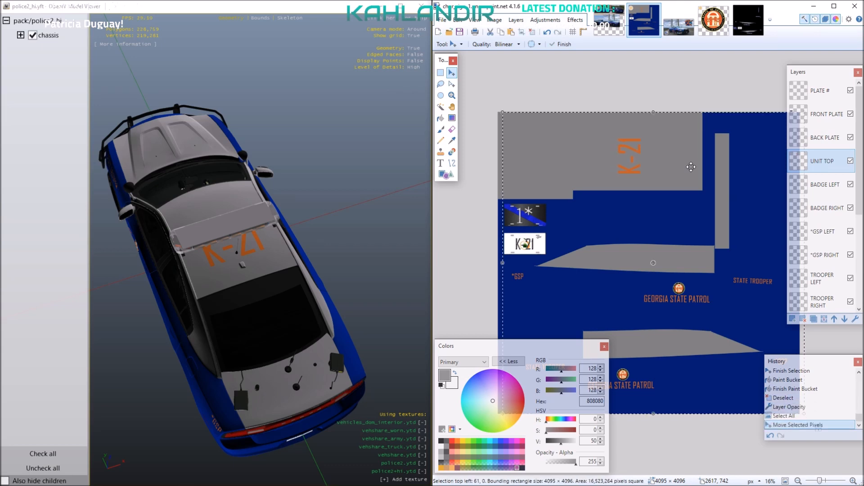
pyautogui.hotkey('ctrl', 'Right')
pyautogui.hotkey('ctrl', 'Right')
pyautogui.hotkey('ctrl', 'd')
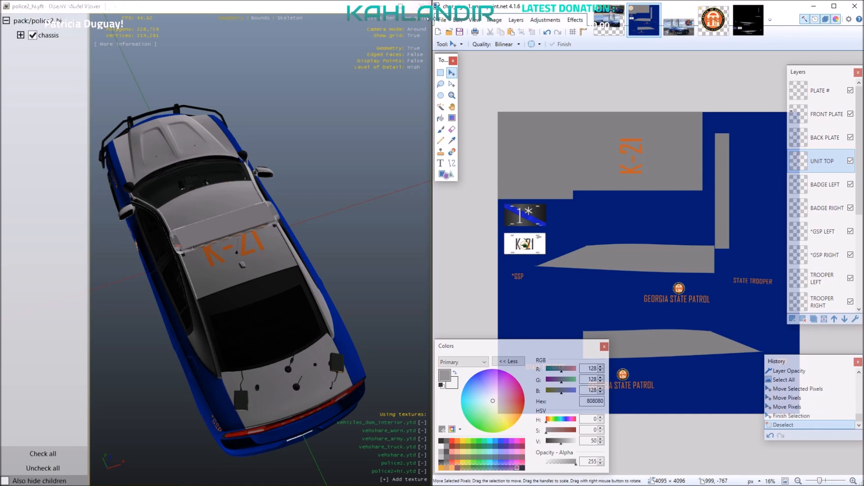
pyautogui.click(442, 19)
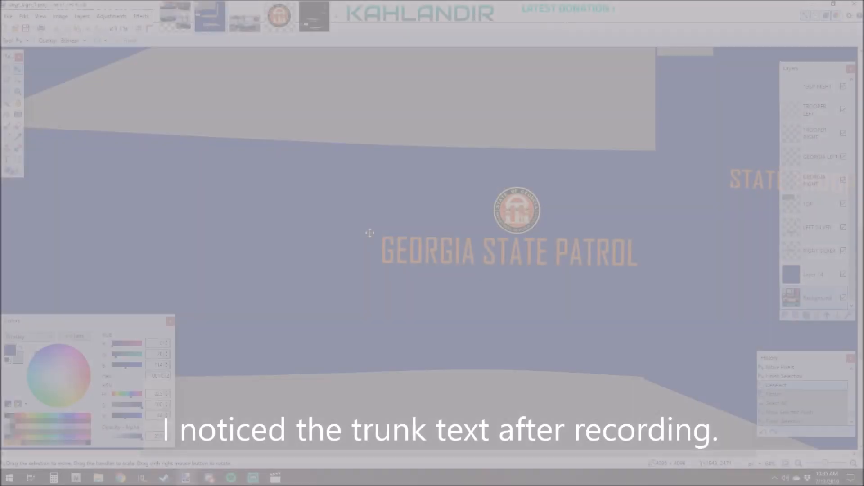
# - Select the upper GEORGIA STATE PATROL door lettering as the copy source and add a top layer named trunk georgia
pyautogui.moveTo(375, 232)
pyautogui.mouseDown()
pyautogui.moveTo(485, 261)
pyautogui.moveTo(649, 273)
pyautogui.mouseUp()
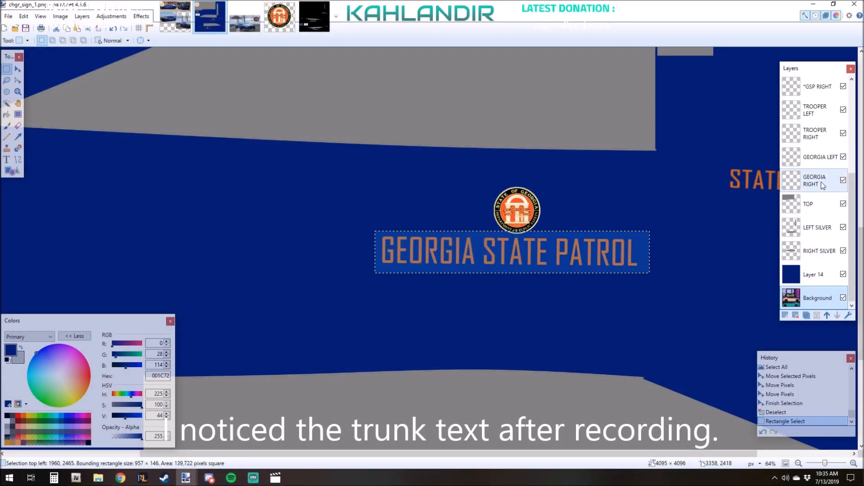
pyautogui.scroll(-3, 488, 195)
pyautogui.scroll(3, 818, 194)
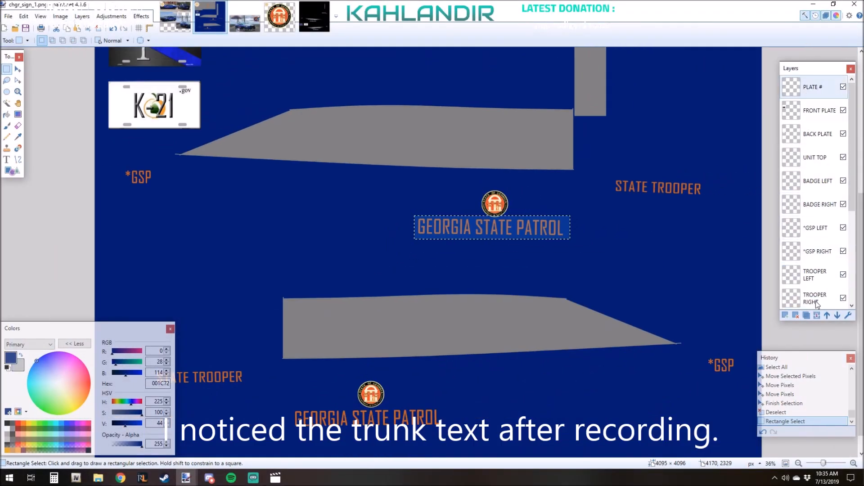
pyautogui.click(784, 315)
pyautogui.doubleClick(806, 85)
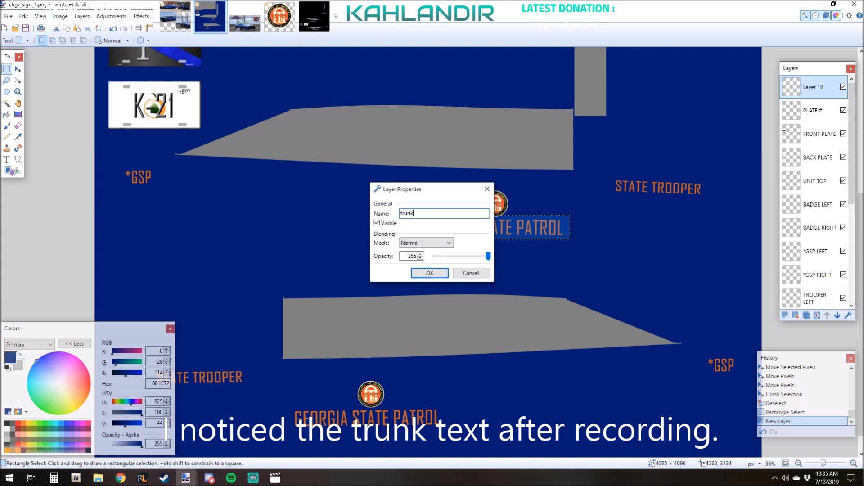
pyautogui.write('trunk georgia')
pyautogui.press('Return')
# - Hide the blue Layer 14 and the TOP layer so the roof and trunk template can be used for placement
pyautogui.scroll(4, 729, 180)
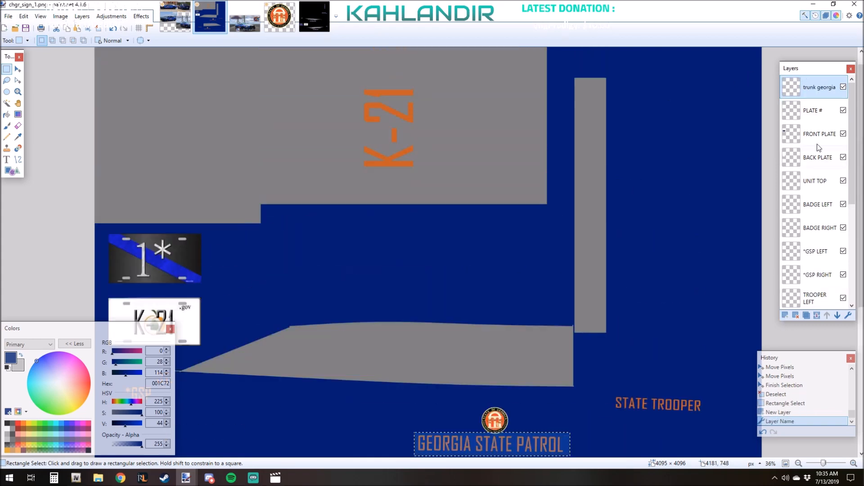
pyautogui.scroll(-3, 832, 227)
pyautogui.click(843, 274)
pyautogui.scroll(-1, 747, 252)
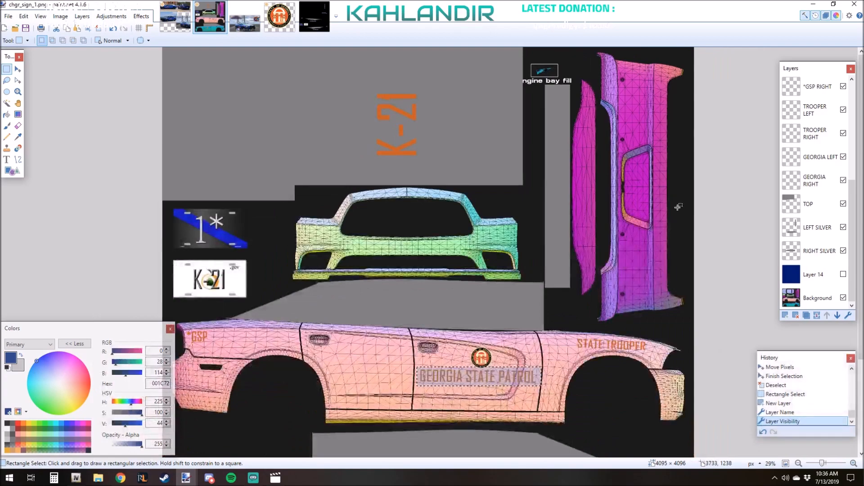
pyautogui.click(843, 203)
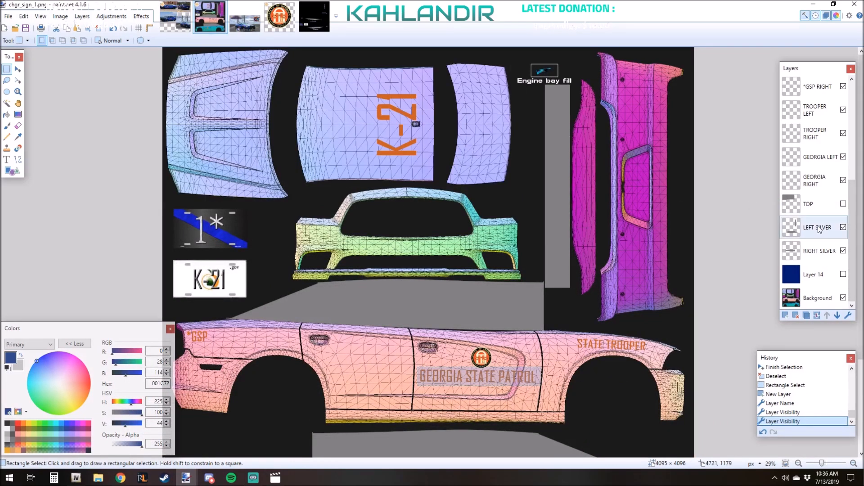
# - Paste the GEORGIA STATE PATROL lettering on the trunk georgia layer, rotate it vertical, and scale and position it near the trunk's rear edge
pyautogui.scroll(5, 819, 230)
pyautogui.hotkey('ctrl', 'v')
pyautogui.moveTo(409, 381); pyautogui.dragTo(550, 298)
pyautogui.scroll(4, 422, 184)
pyautogui.moveTo(557, 283); pyautogui.dragTo(565, 222)
pyautogui.scroll(2, 565, 223)
pyautogui.moveTo(564, 254); pyautogui.dragTo(586, 201)
pyautogui.scroll(1, 564, 219)
pyautogui.hotkey('ctrl', 'd')
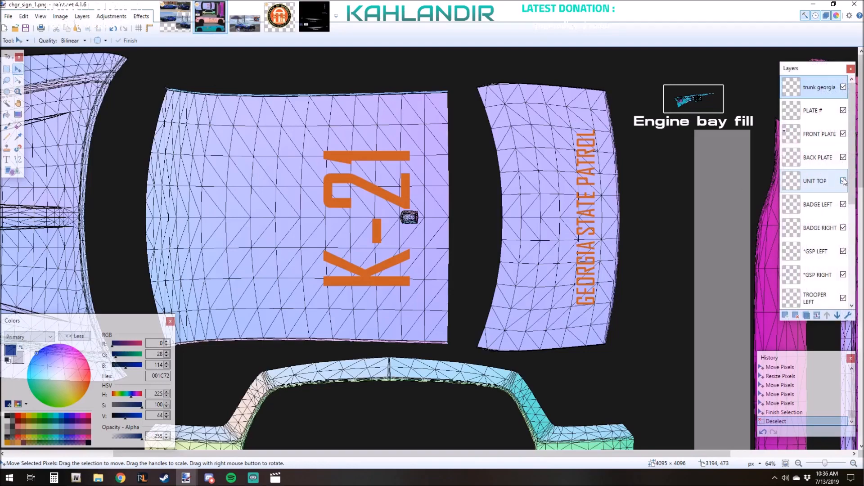
# - Turn the TOP layer and the blue Layer 14 visible again
pyautogui.scroll(-4, 815, 189)
pyautogui.click(843, 204)
pyautogui.click(843, 273)
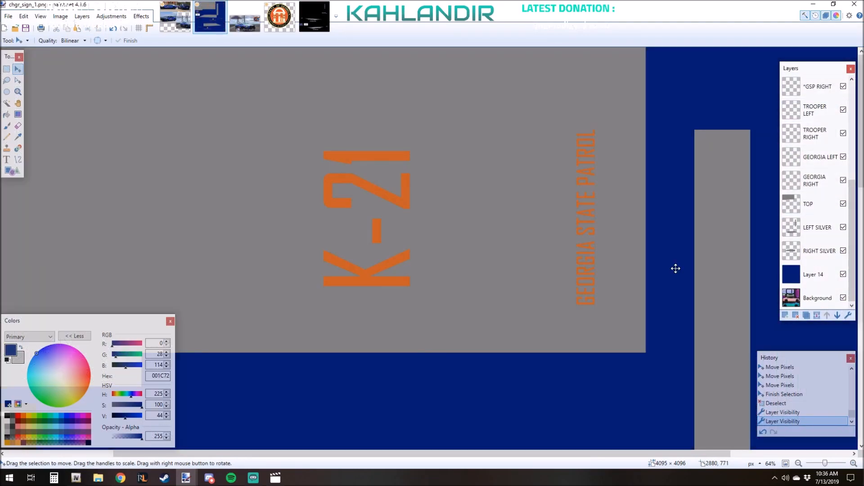
# - Save the layered livery as chgr_sign_1 in paint.net format in the GSP ACTUAL folder, replacing the existing file
pyautogui.scroll(-3, 490, 255)
pyautogui.click(8, 16)
pyautogui.click(20, 93)
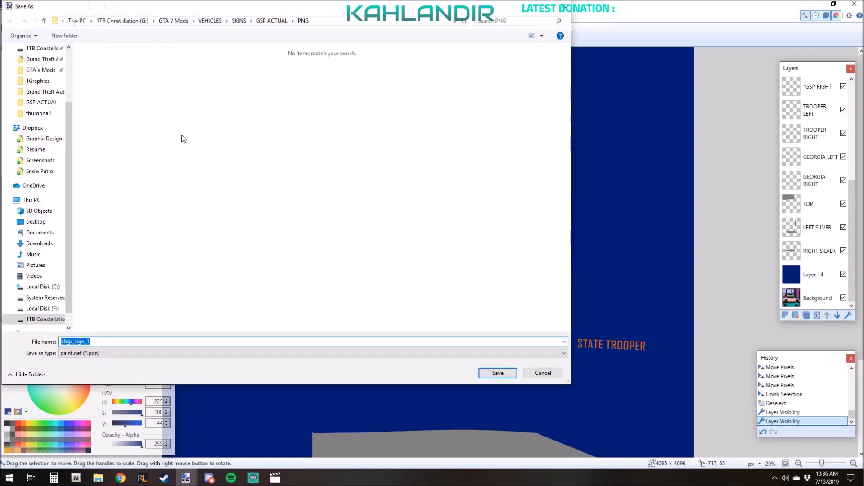
pyautogui.click(268, 23)
pyautogui.doubleClick(150, 67)
pyautogui.click(443, 239)
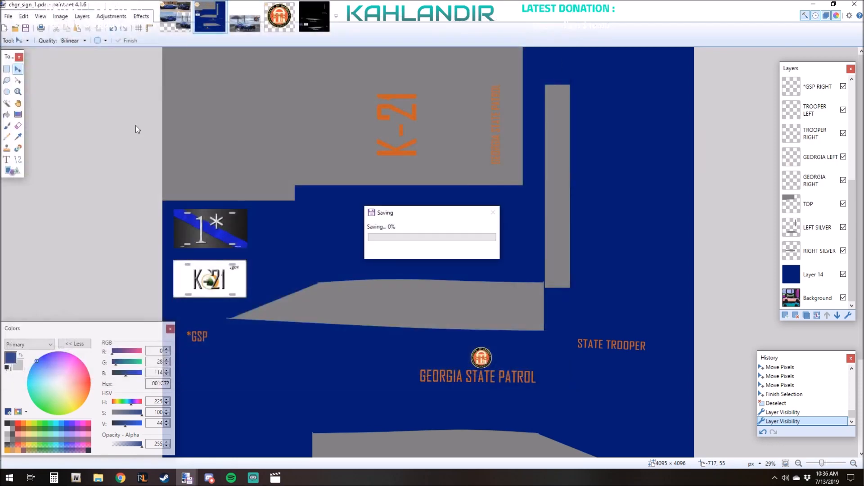
# - Save a flattened PNG copy of chgr_sign_1 in the PNG folder with auto-detect bit depth, replacing the existing file
pyautogui.click(8, 16)
pyautogui.click(20, 92)
pyautogui.doubleClick(105, 68)
pyautogui.click(101, 352)
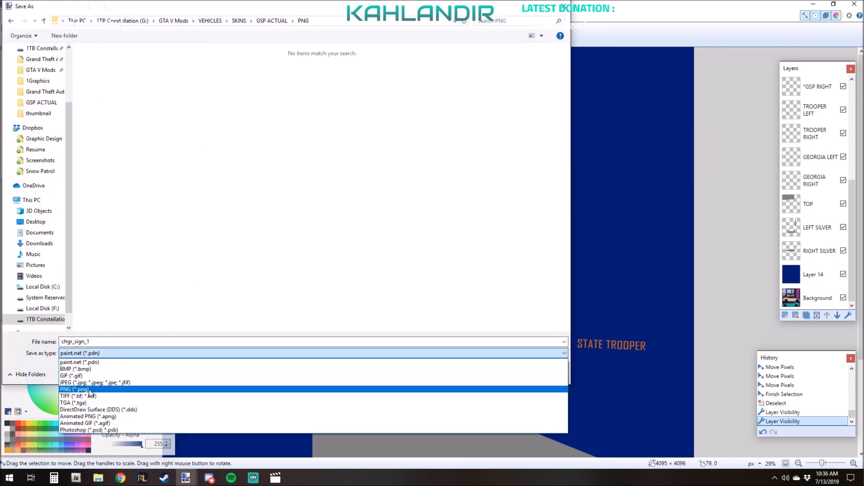
pyautogui.click(89, 390)
pyautogui.click(495, 372)
pyautogui.click(450, 238)
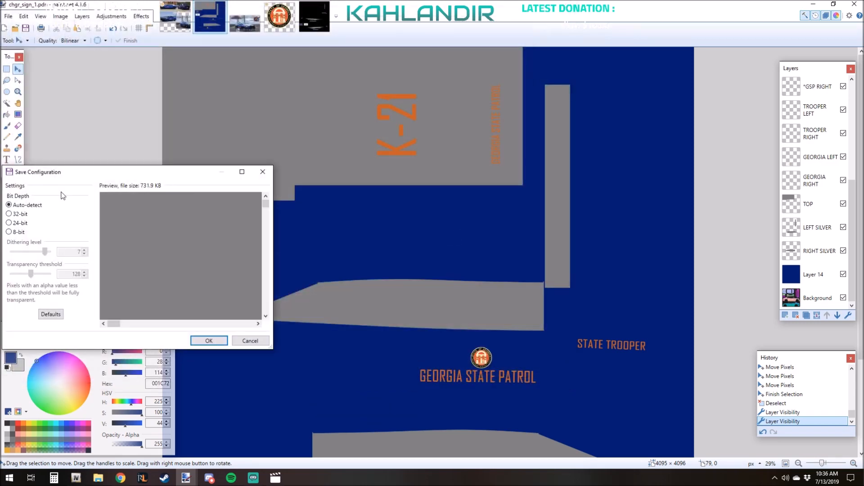
pyautogui.click(208, 341)
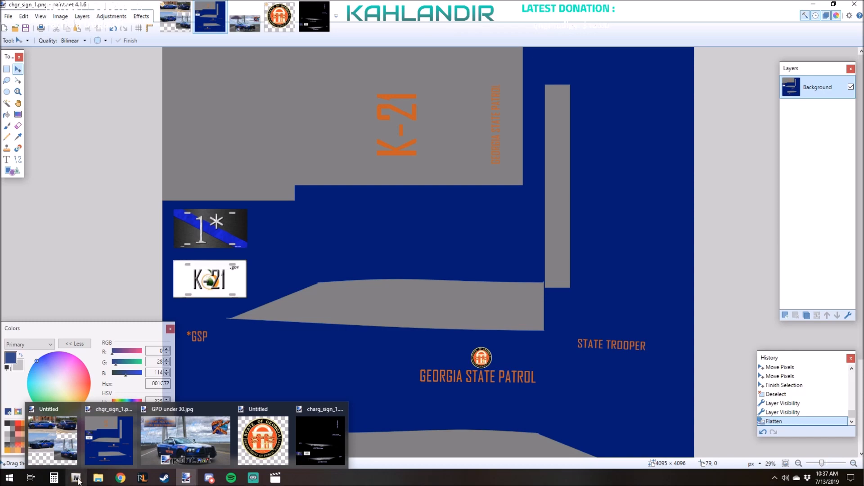
# - Switch to OpenIV, replace the chgr_sign_1 texture in police2.ytd with the PNG from the PNG folder, and save the dictionary
pyautogui.click(142, 479)
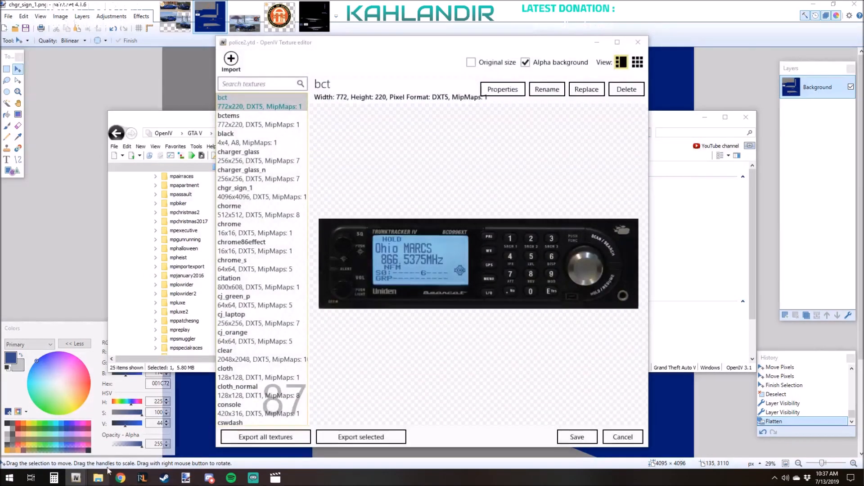
pyautogui.click(98, 478)
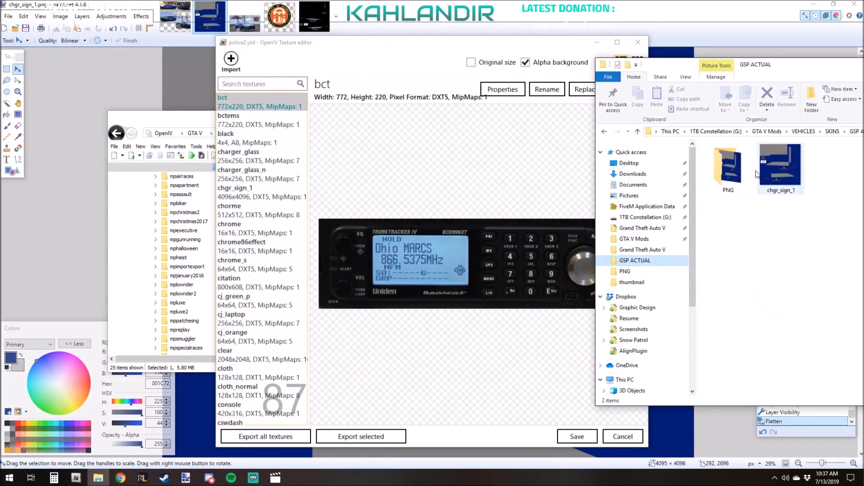
pyautogui.doubleClick(735, 171)
pyautogui.moveTo(733, 171); pyautogui.dragTo(487, 258)
pyautogui.click(464, 296)
pyautogui.click(570, 438)
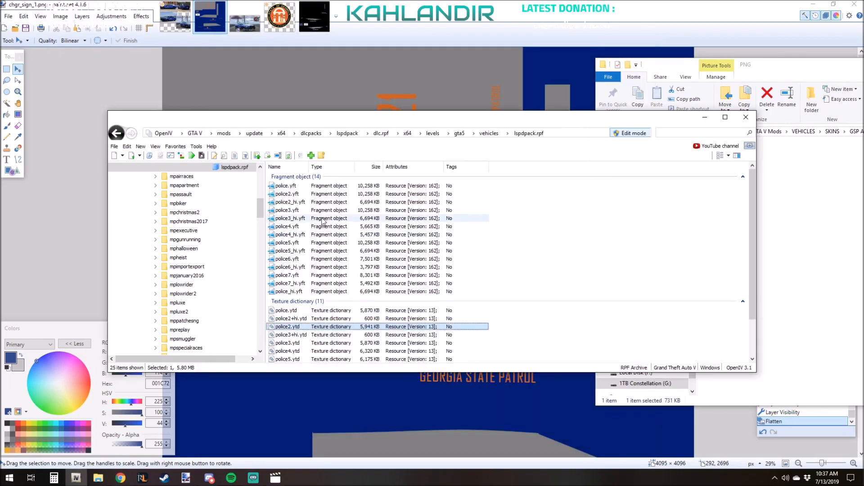
# - Open the police2_hi.yft model and inspect the updated livery from the side and above
pyautogui.click(297, 202)
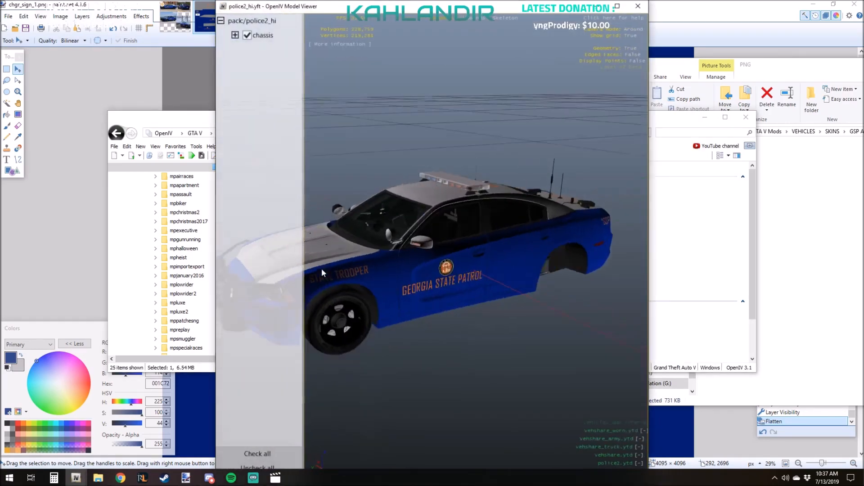
pyautogui.moveTo(321, 269); pyautogui.dragTo(393, 305)
pyautogui.moveTo(572, 309); pyautogui.dragTo(435, 151)
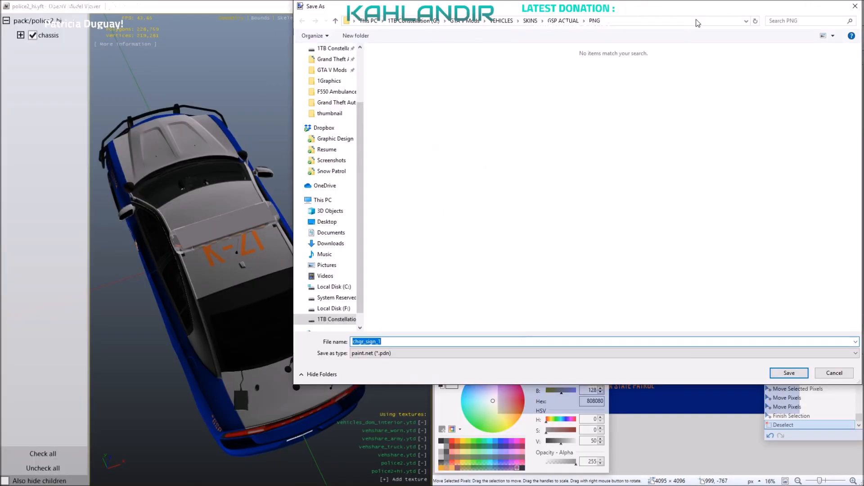
# - Overwrite the chgr_sign_1 paint.net project in the GSP ACTUAL folder with the current layered livery
pyautogui.click(566, 23)
pyautogui.doubleClick(448, 90)
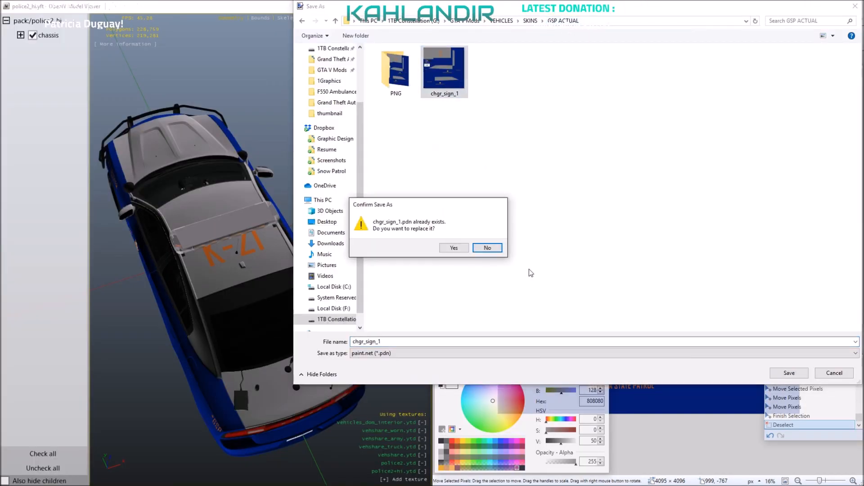
pyautogui.click(454, 248)
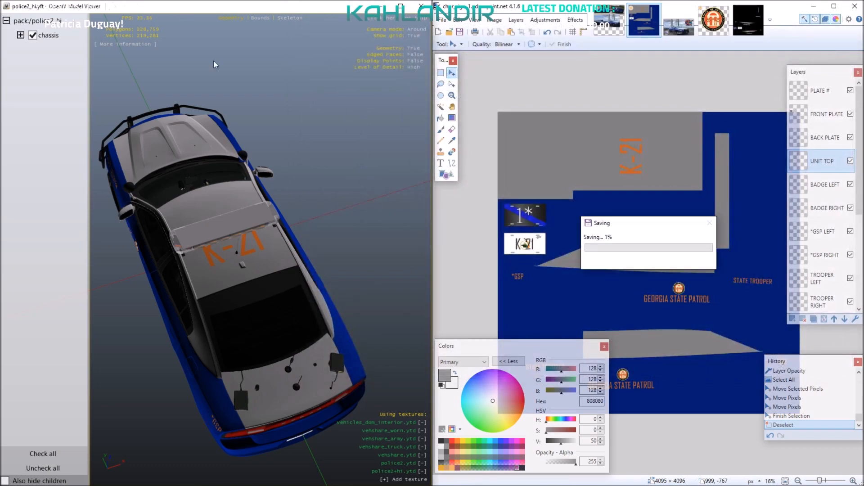
# - Examine the Charger model's livery and front plate from several angles in the model viewer
pyautogui.moveTo(210, 254); pyautogui.dragTo(356, 178)
pyautogui.moveTo(230, 226); pyautogui.dragTo(319, 212)
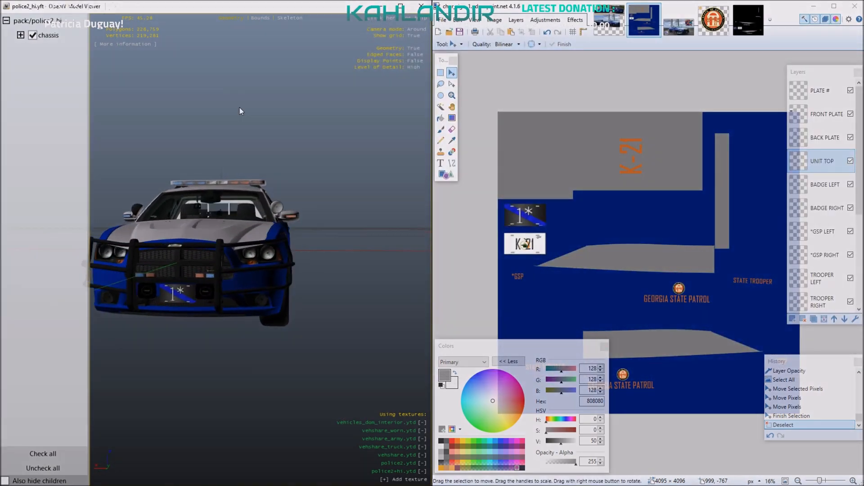
pyautogui.moveTo(240, 107); pyautogui.dragTo(294, 107)
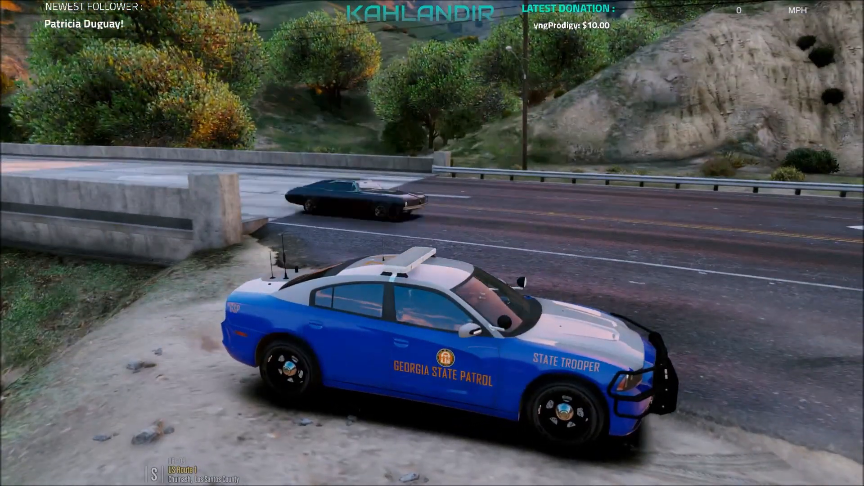
pyautogui.press('w')
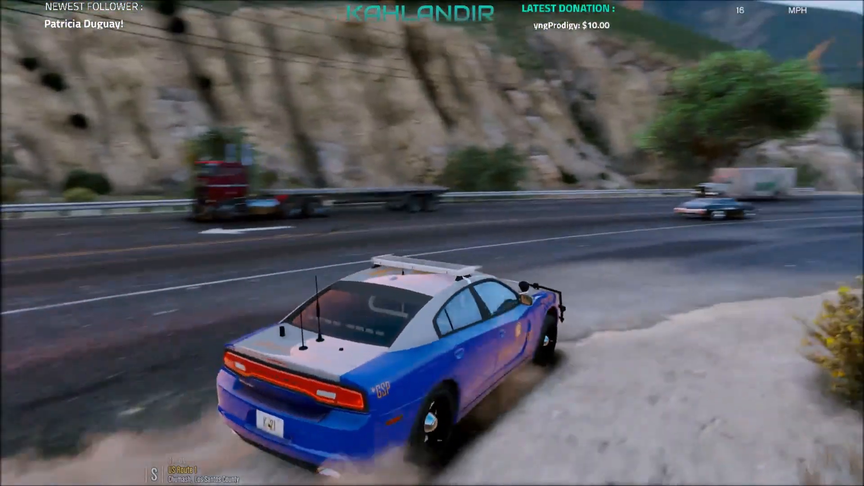
pyautogui.press('w')
pyautogui.press('d')
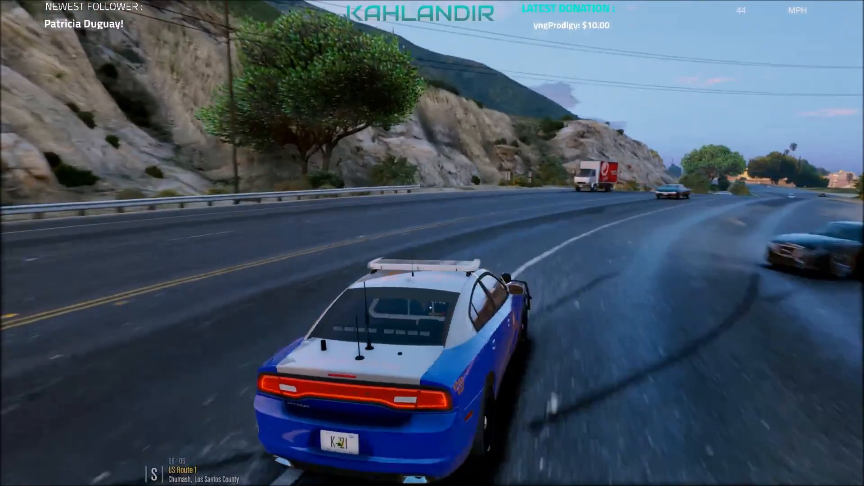
pyautogui.press('w')
pyautogui.press('a')
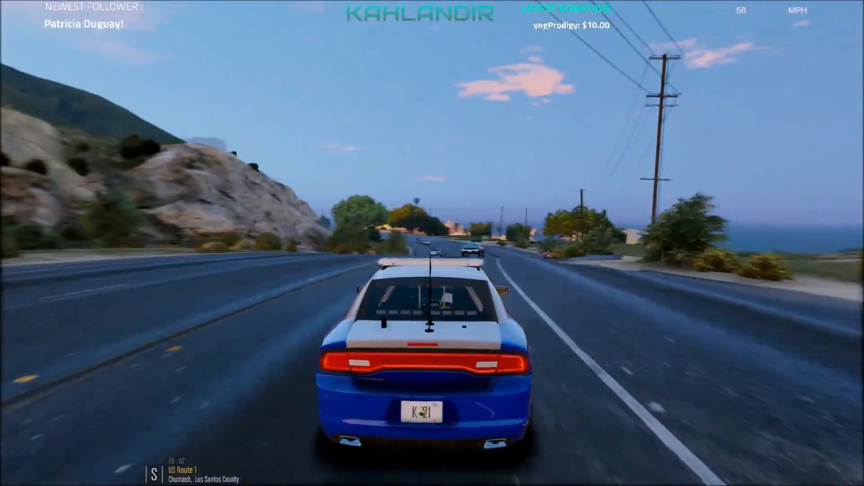
pyautogui.press('s')
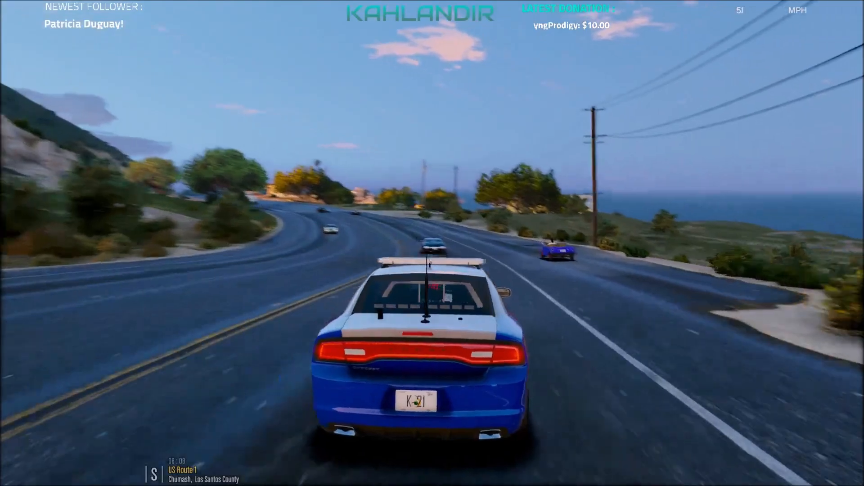
pyautogui.press('v')
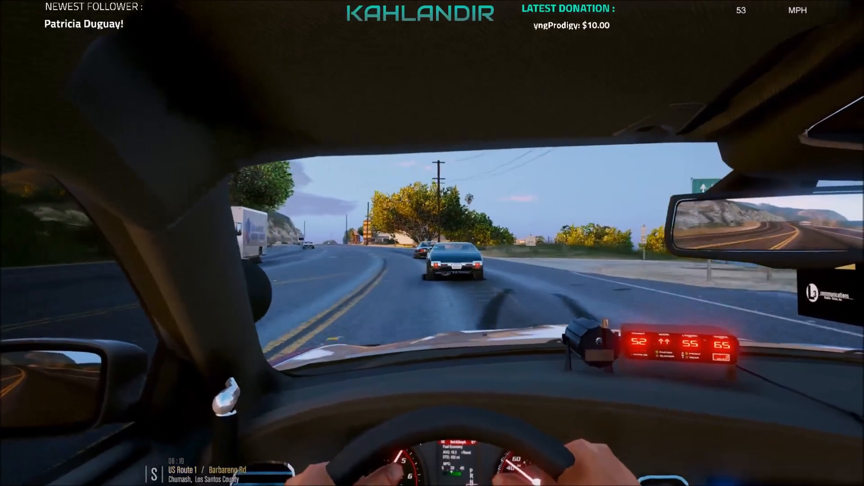
pyautogui.press('shift')
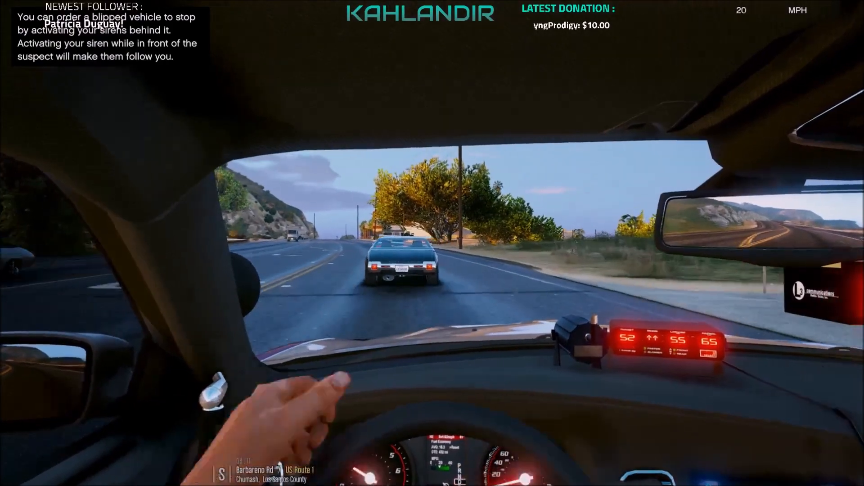
pyautogui.press('w')
pyautogui.press('a')
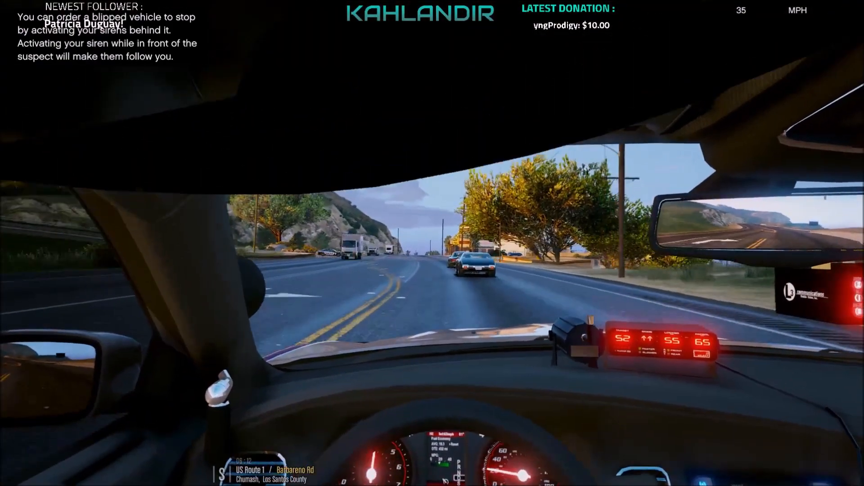
pyautogui.press('w')
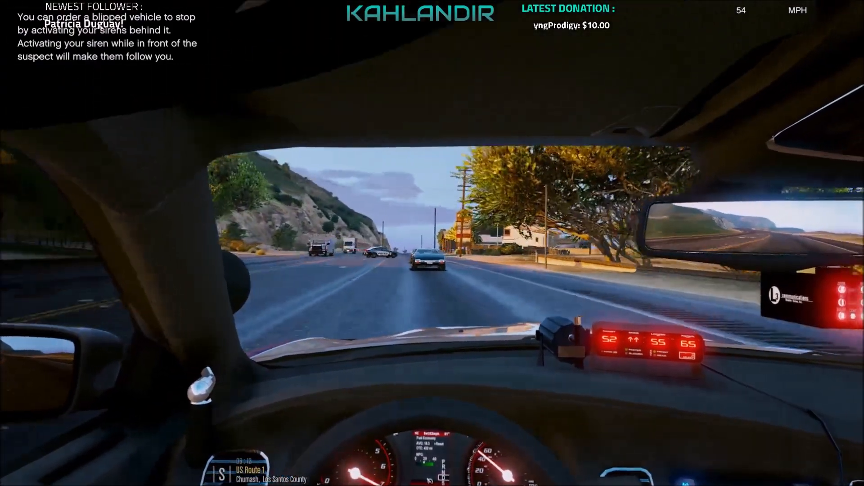
pyautogui.press('s')
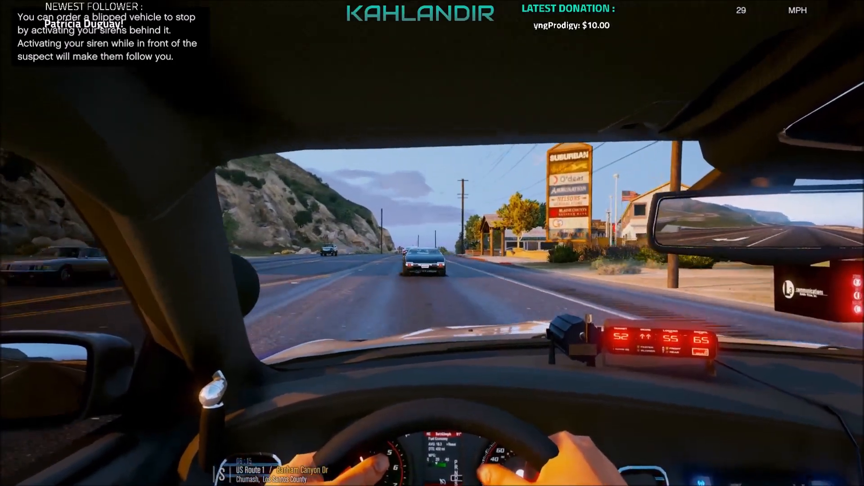
pyautogui.press('w')
pyautogui.press('c')
pyautogui.press('w')
pyautogui.press('d')
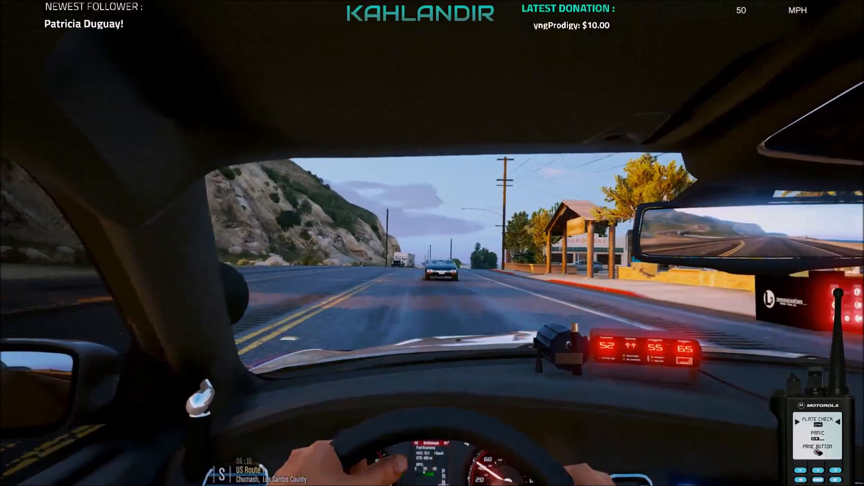
pyautogui.press('a')
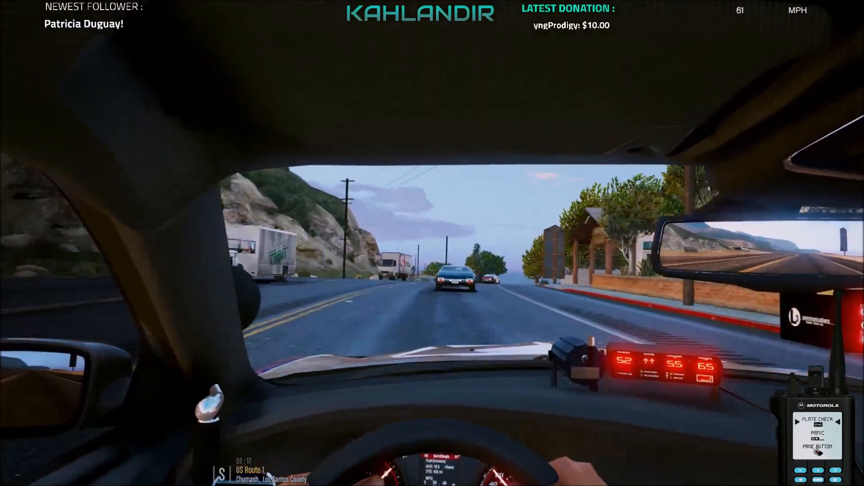
pyautogui.press('w')
pyautogui.press('d')
pyautogui.press('s')
pyautogui.press('a')
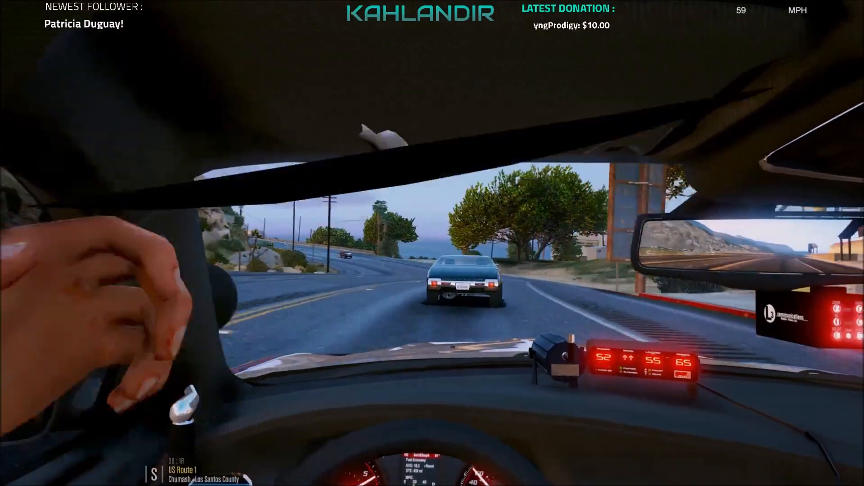
pyautogui.press('d')
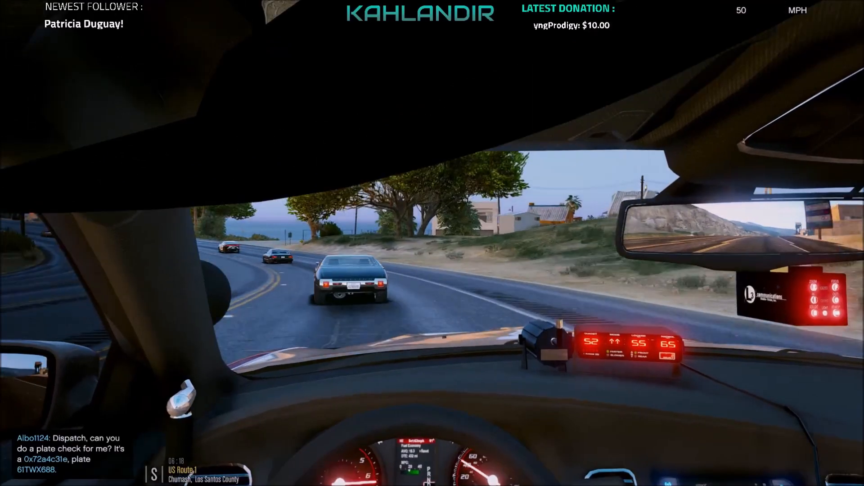
pyautogui.press('a')
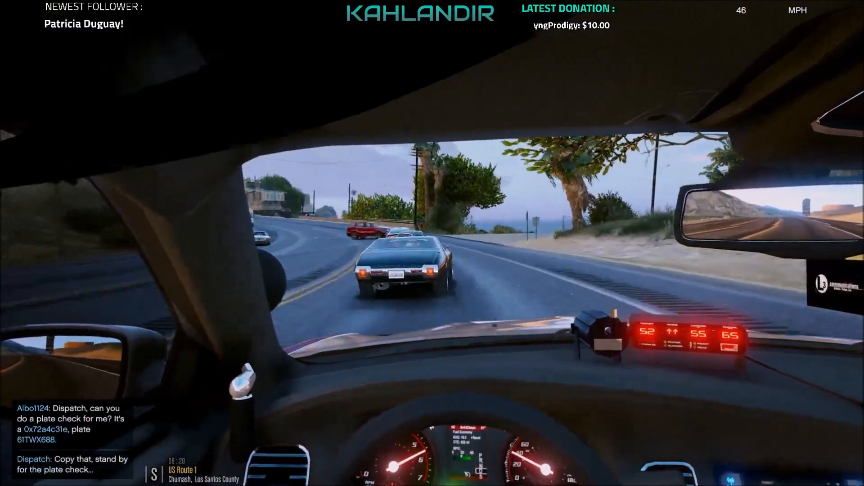
pyautogui.press('s')
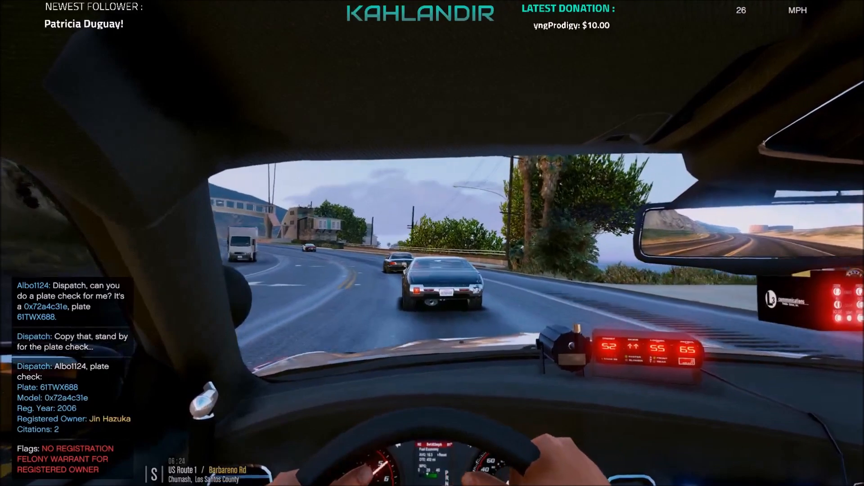
pyautogui.press('j')
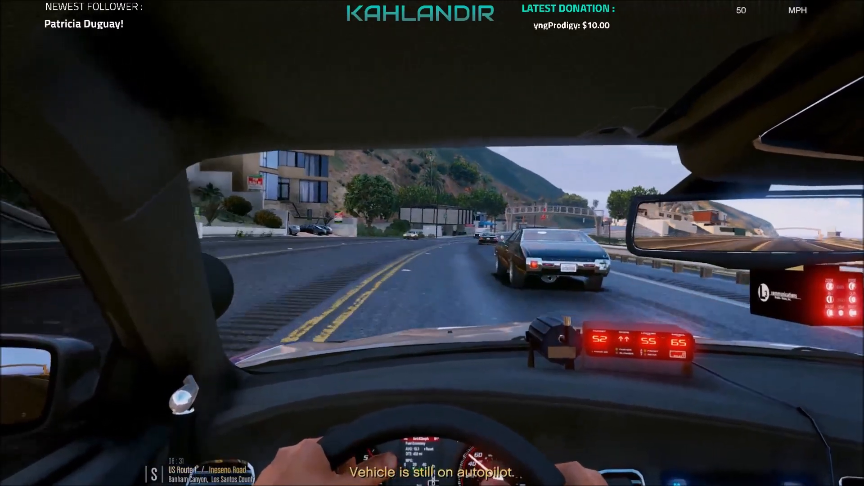
pyautogui.press('e')
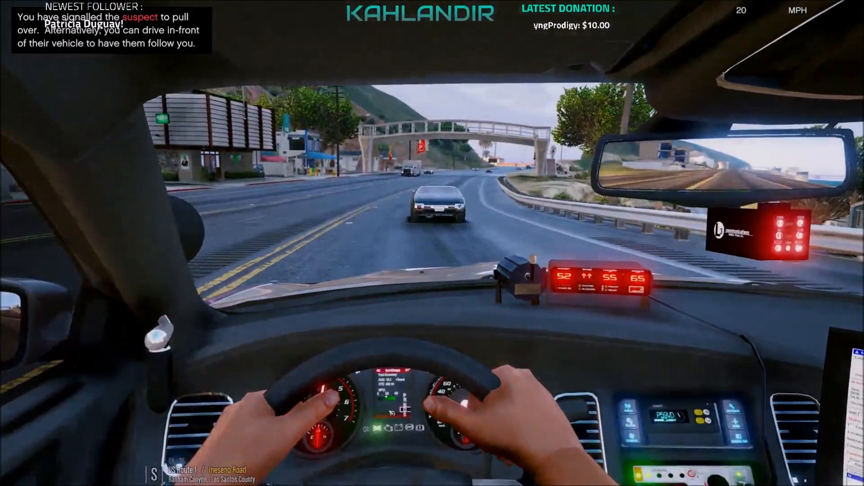
pyautogui.press('v')
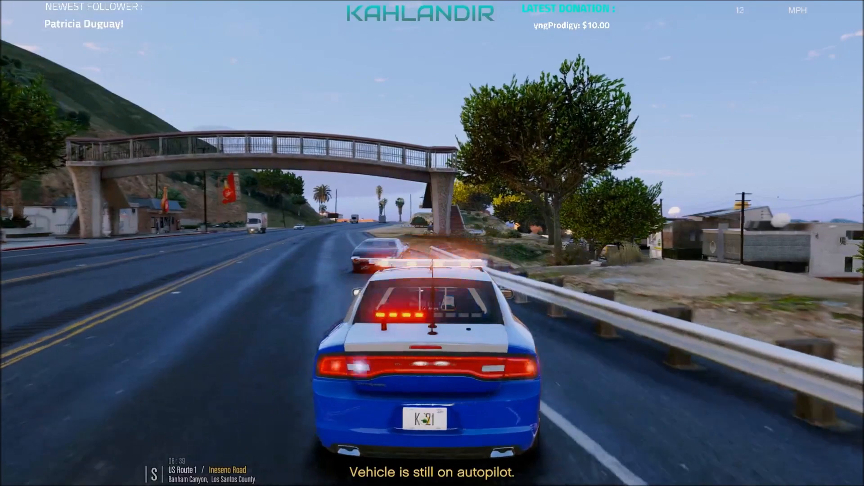
pyautogui.press('f')
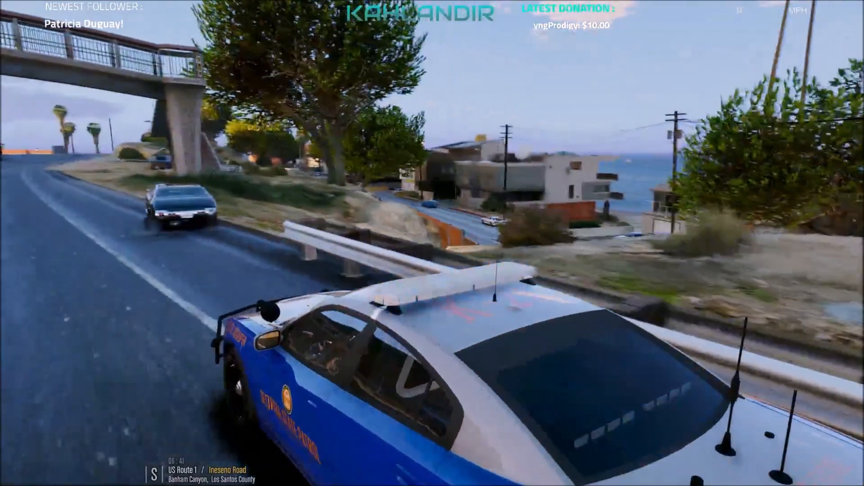